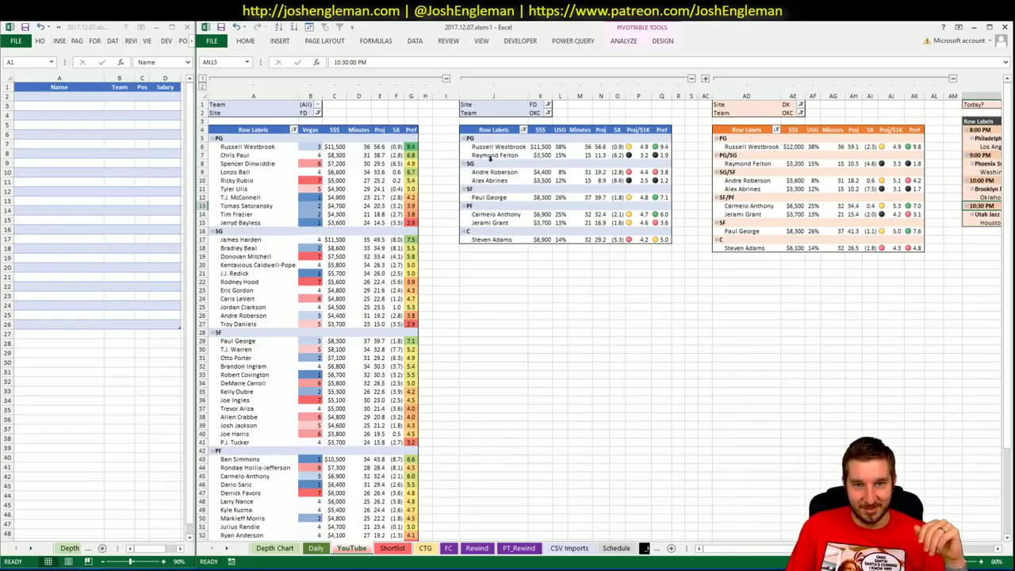
Collapse the column group holding the all-team player table and set the FD table's Team filter to PHI
{"action": "left_click", "coordinate": [446, 78]}
{"action": "left_click", "coordinate": [530, 323]}
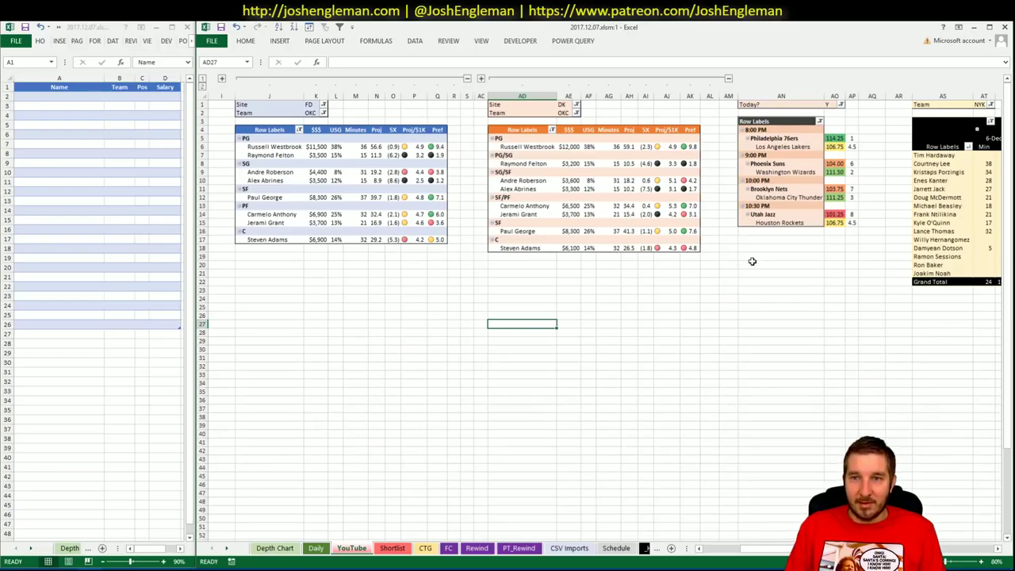
{"action": "left_click", "coordinate": [311, 113]}
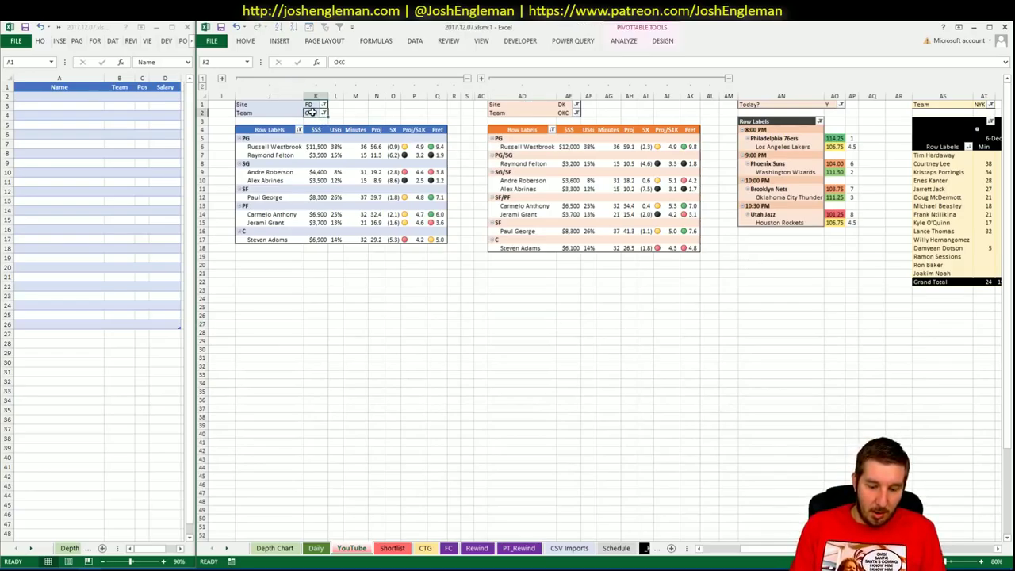
{"action": "type", "text": "PHI"}
{"action": "key", "text": "Return"}
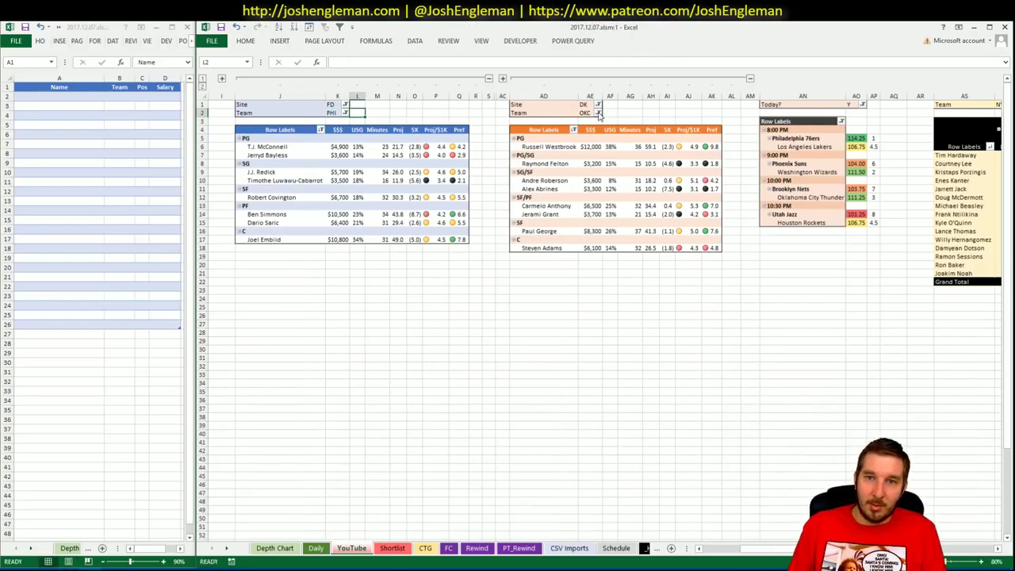
Set the DK projection table's Team filter to PHI
{"action": "left_click", "coordinate": [586, 114]}
{"action": "type", "text": "PHI"}
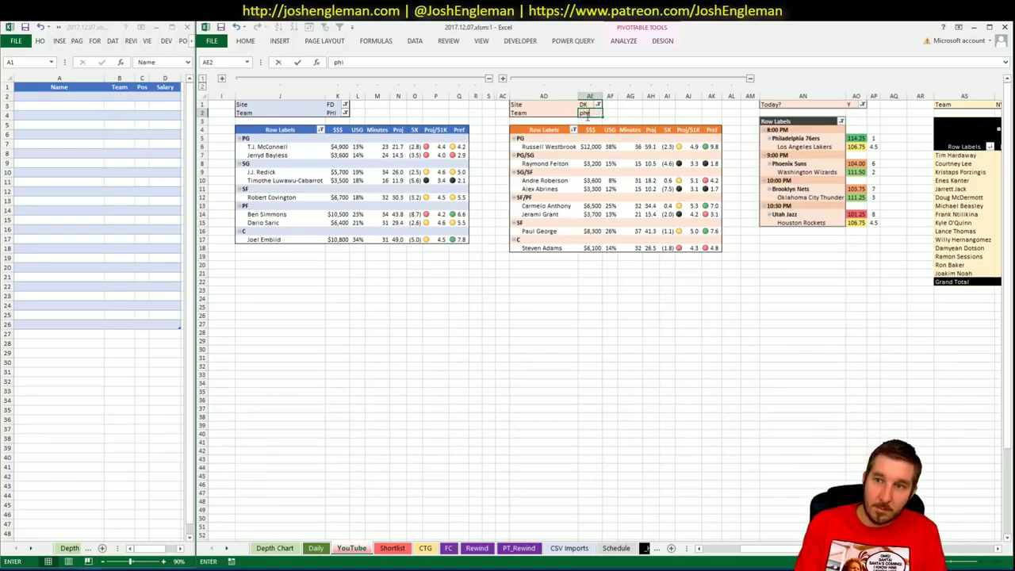
{"action": "key", "text": "Return"}
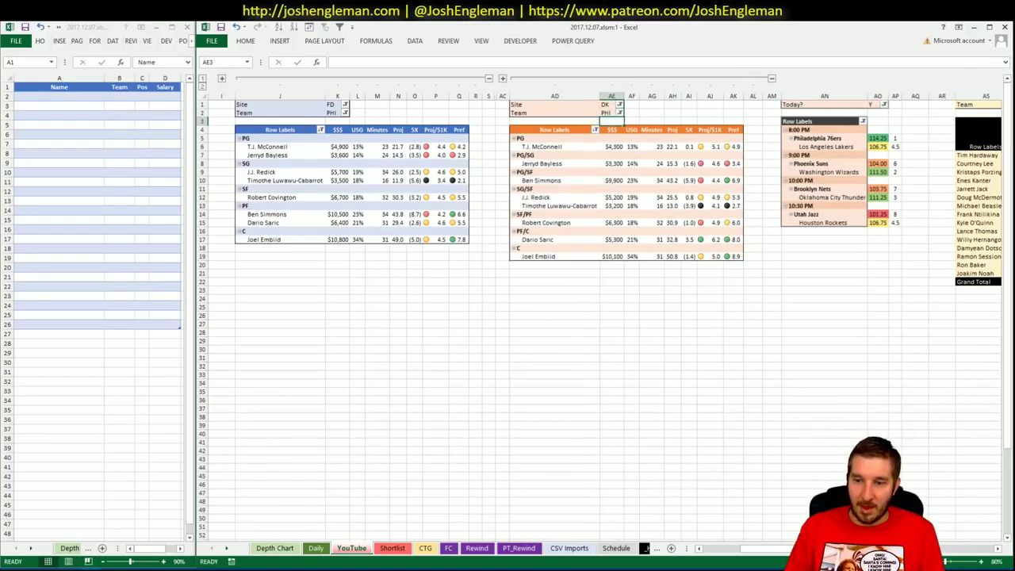
Set the Team filter of the recent game log pivot table to PHI
{"action": "left_click_drag", "start_coordinate": [746, 549], "coordinate": [765, 549]}
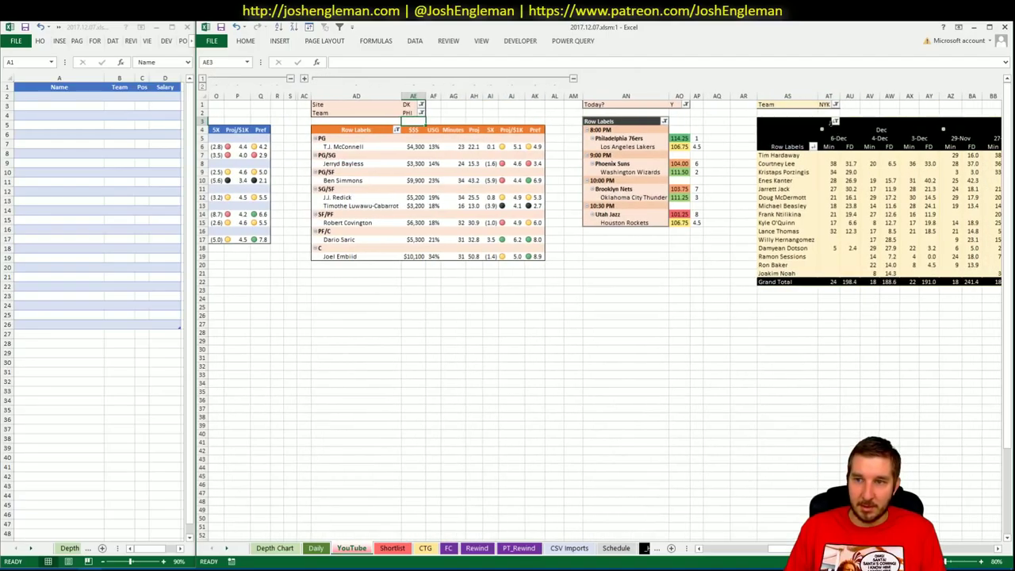
{"action": "left_click", "coordinate": [827, 103]}
{"action": "type", "text": "PHI"}
{"action": "key", "text": "Return"}
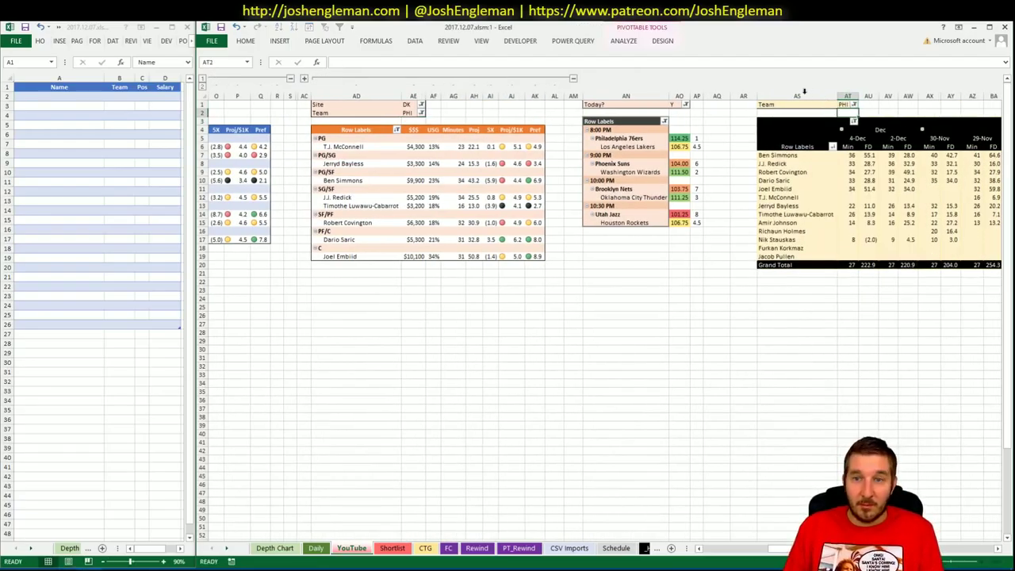
{"action": "left_click_drag", "start_coordinate": [773, 549], "coordinate": [753, 549]}
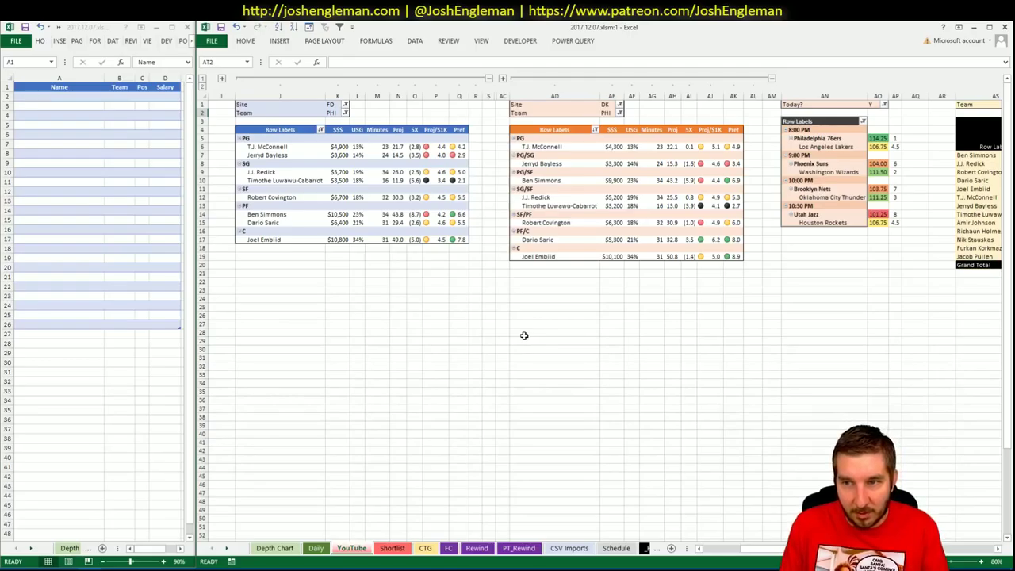
Switch to Chrome and find the Philadelphia 76ers player stats on Cleaning the Glass by searching for 76
{"action": "left_click", "coordinate": [90, 568]}
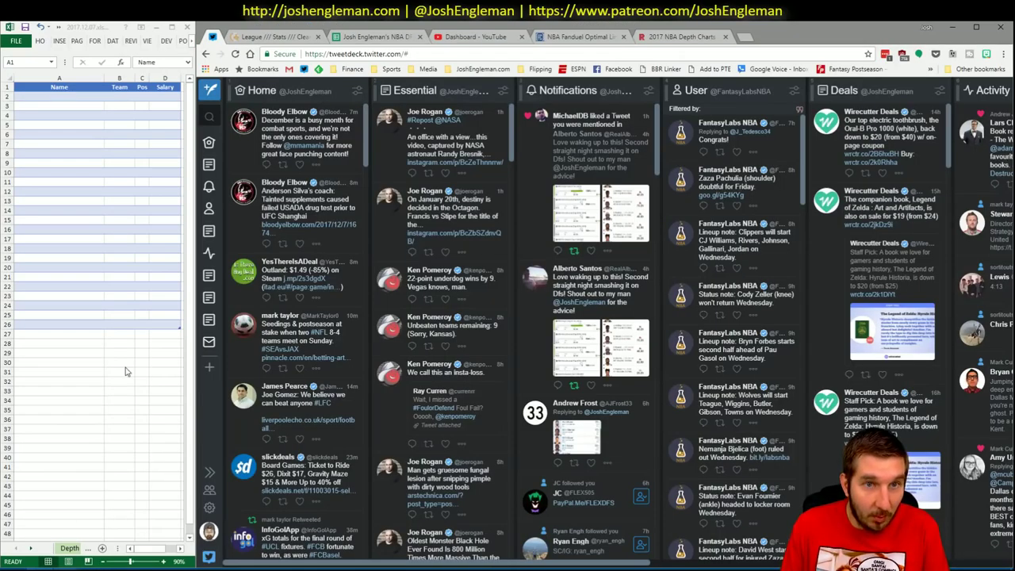
{"action": "left_click", "coordinate": [277, 37]}
{"action": "left_click", "coordinate": [340, 112]}
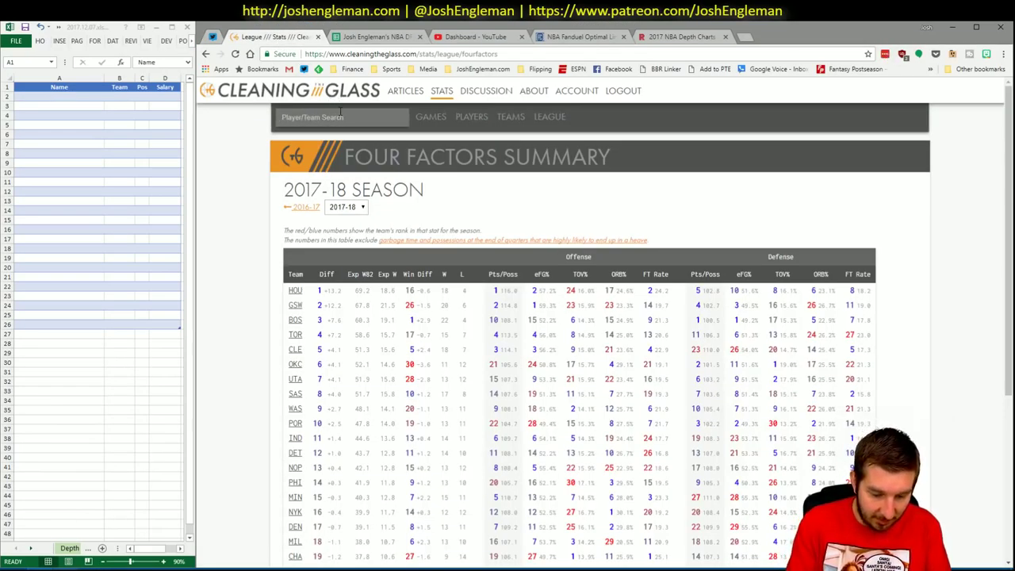
{"action": "type", "text": "76"}
{"action": "key", "text": "Return"}
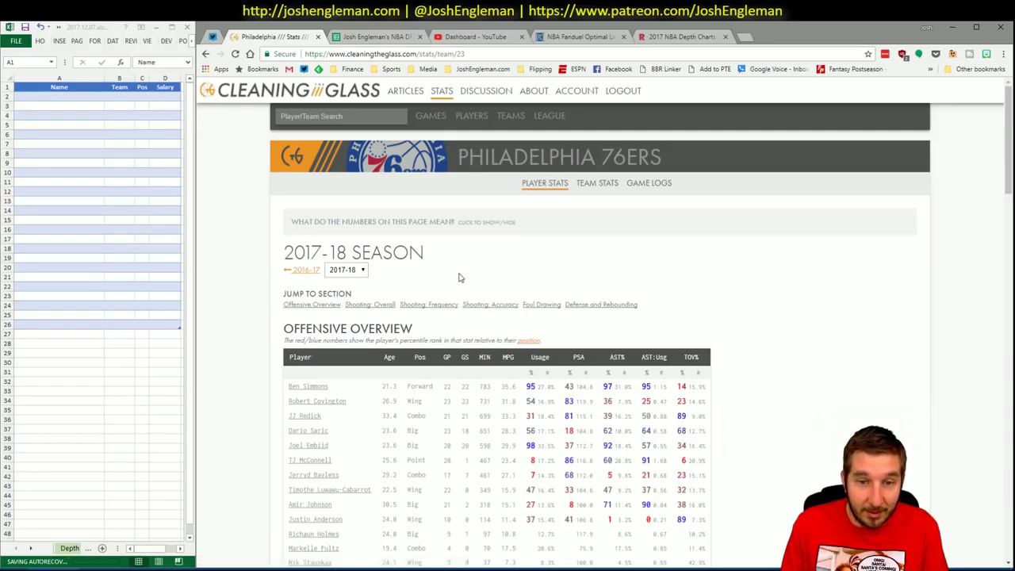
Go to the Shooting: Frequency section, select all the player rows in its table, and return to Excel
{"action": "left_click", "coordinate": [438, 307]}
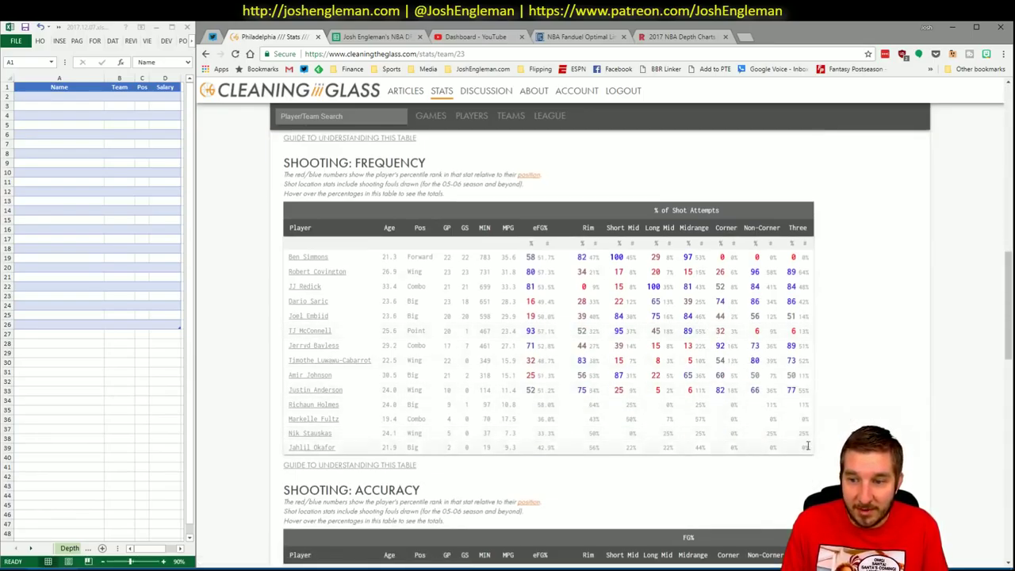
{"action": "mouse_move", "coordinate": [787, 450]}
{"action": "left_click_drag", "start_coordinate": [787, 450], "coordinate": [288, 259]}
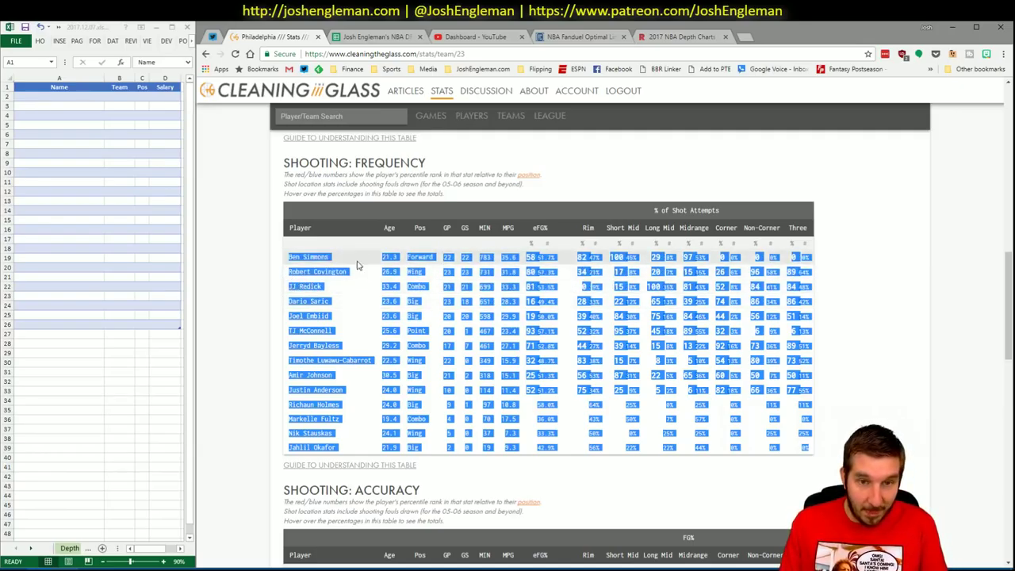
{"action": "key", "text": "alt+Tab"}
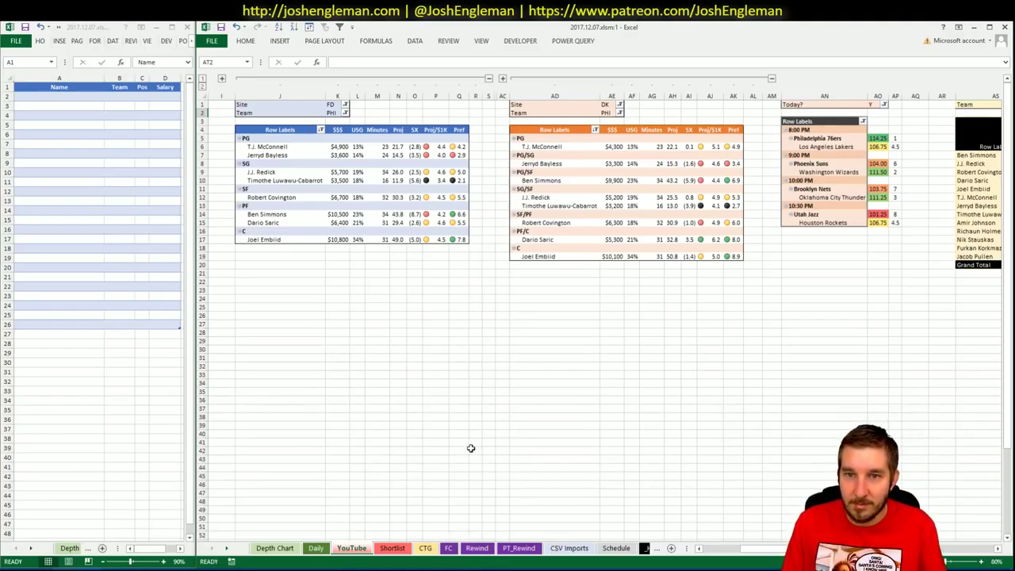
Set the opponent on the CTG sheet to LAL
{"action": "left_click", "coordinate": [429, 549]}
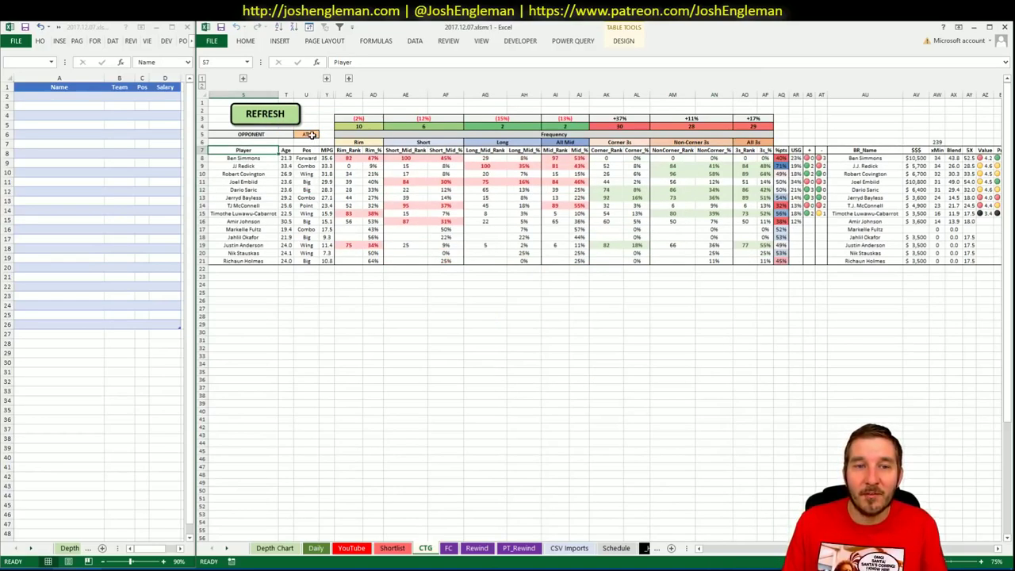
{"action": "left_click", "coordinate": [312, 135]}
{"action": "type", "text": "LAL"}
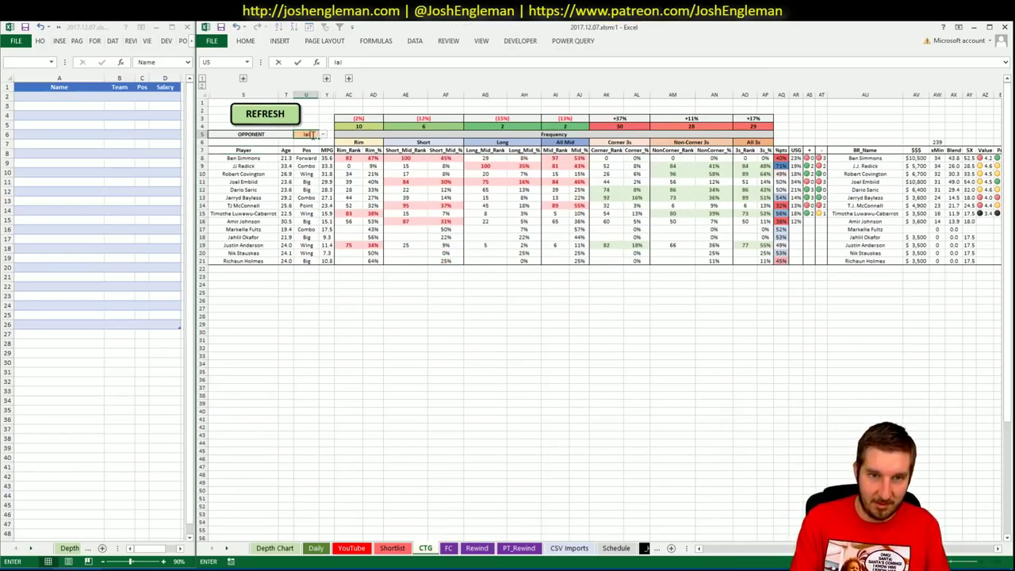
{"action": "key", "text": "Return"}
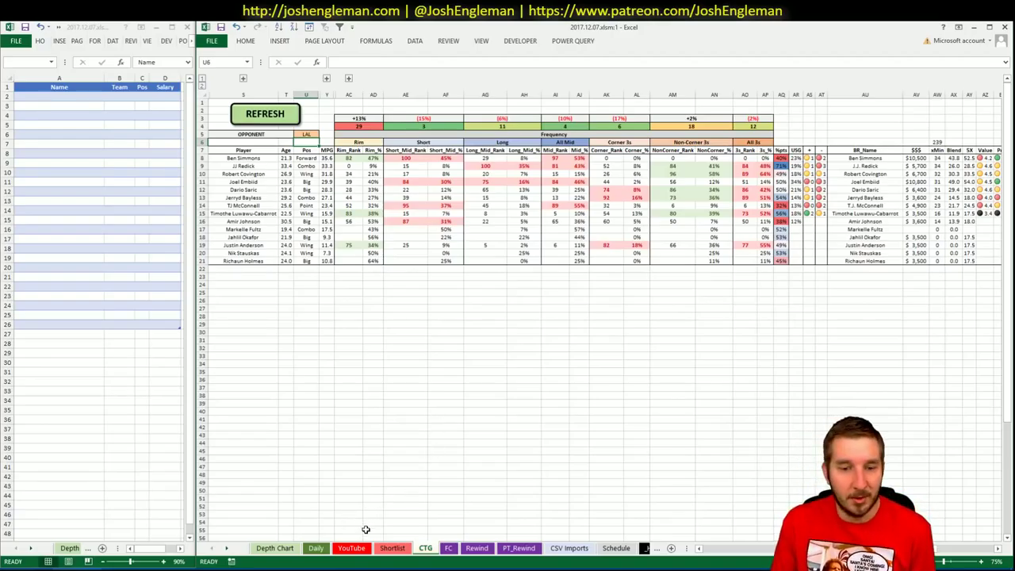
Review Philadelphia's recent game log on the YouTube sheet and enter Joel Embiid in the first row of the separate player list
{"action": "left_click", "coordinate": [347, 548]}
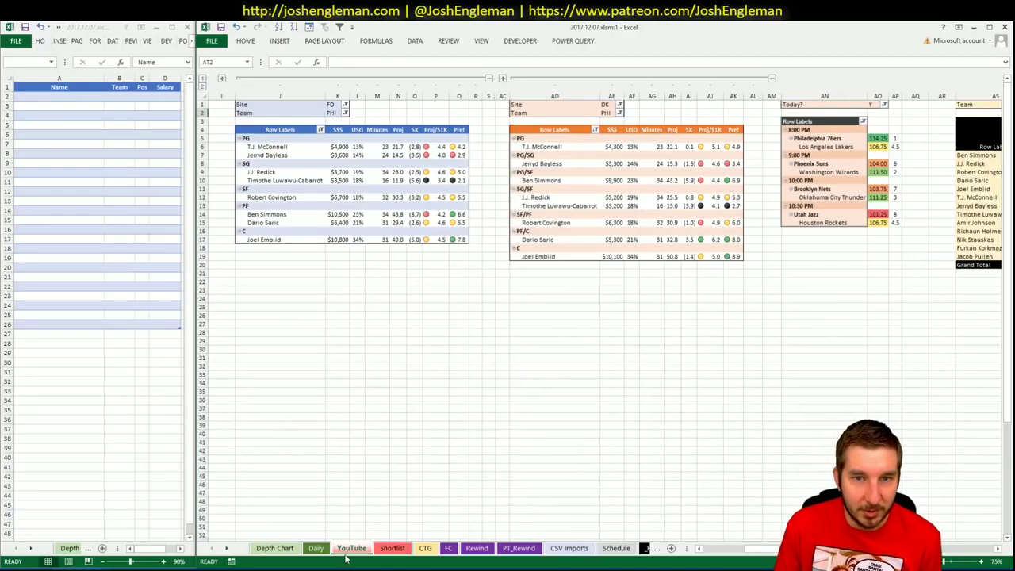
{"action": "left_click", "coordinate": [998, 549]}
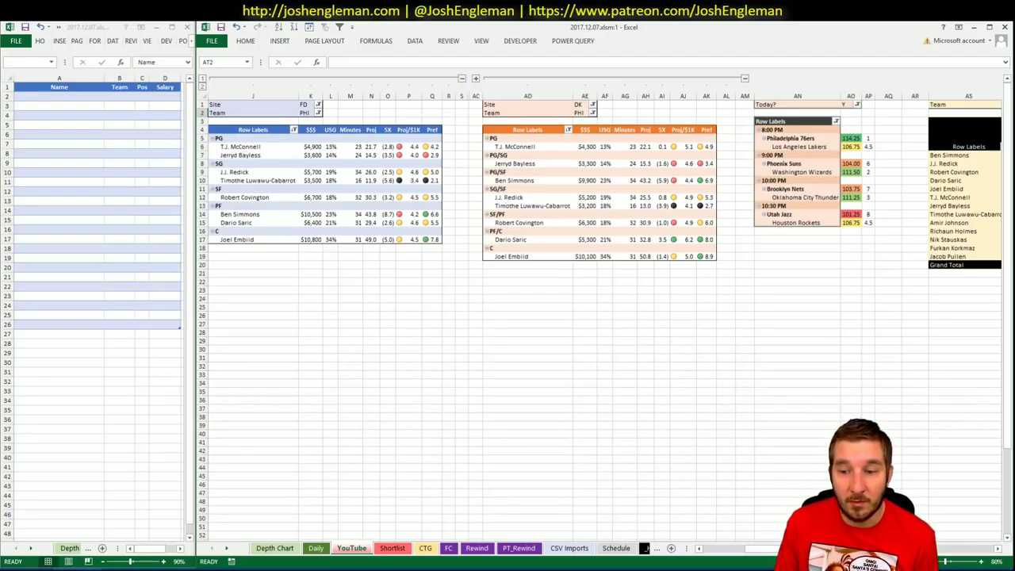
{"action": "left_click_drag", "start_coordinate": [757, 548], "coordinate": [785, 547]}
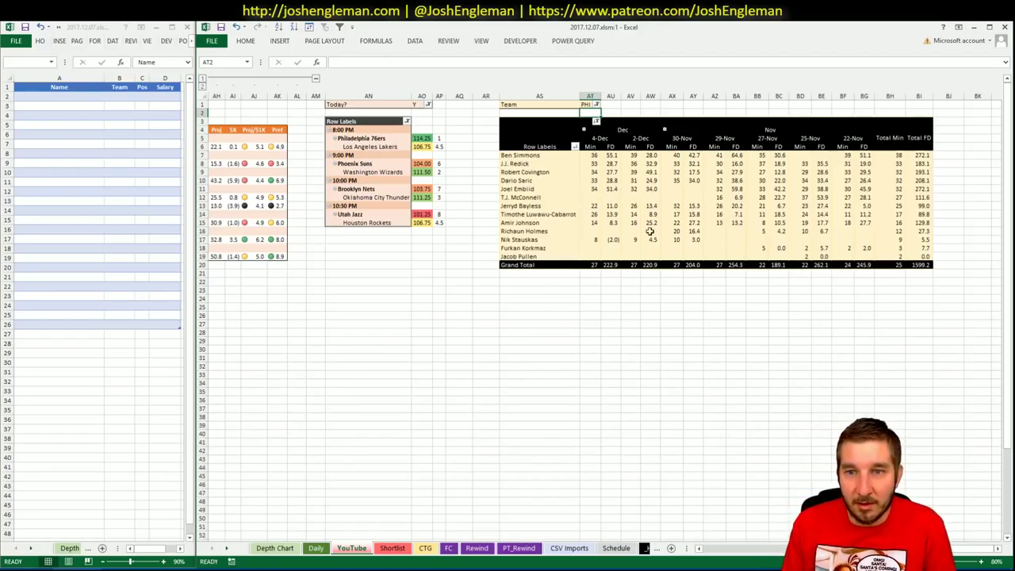
{"action": "scroll", "coordinate": [603, 317], "scroll_direction": "left", "scroll_amount": 10}
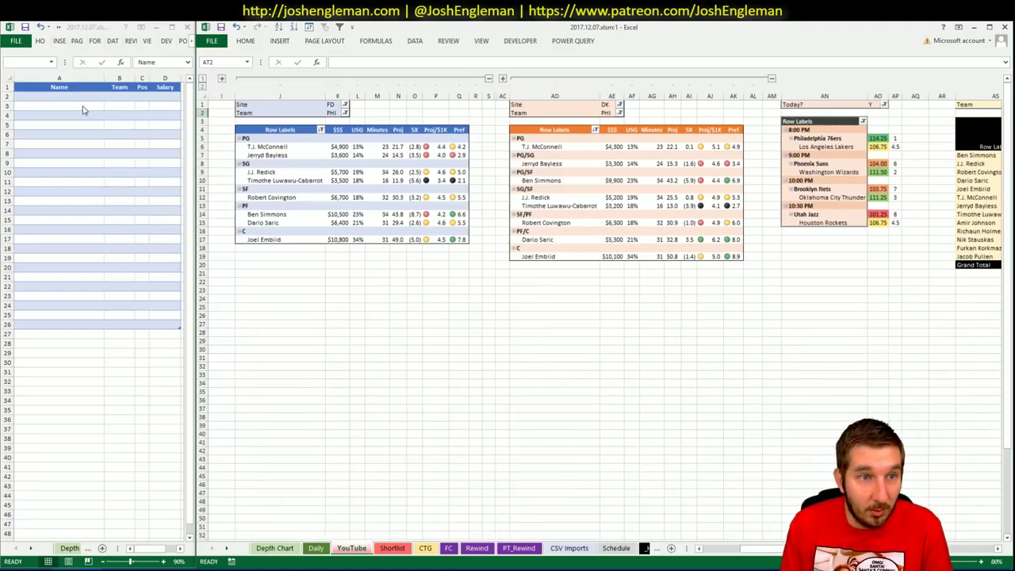
{"action": "left_click", "coordinate": [77, 95]}
{"action": "type", "text": "Joel Embiid"}
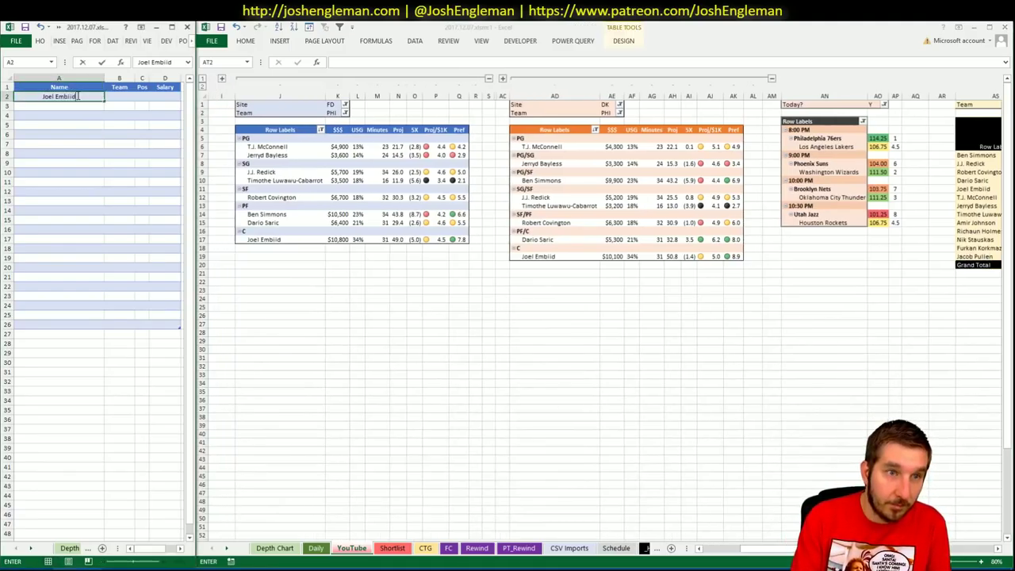
{"action": "key", "text": "Return"}
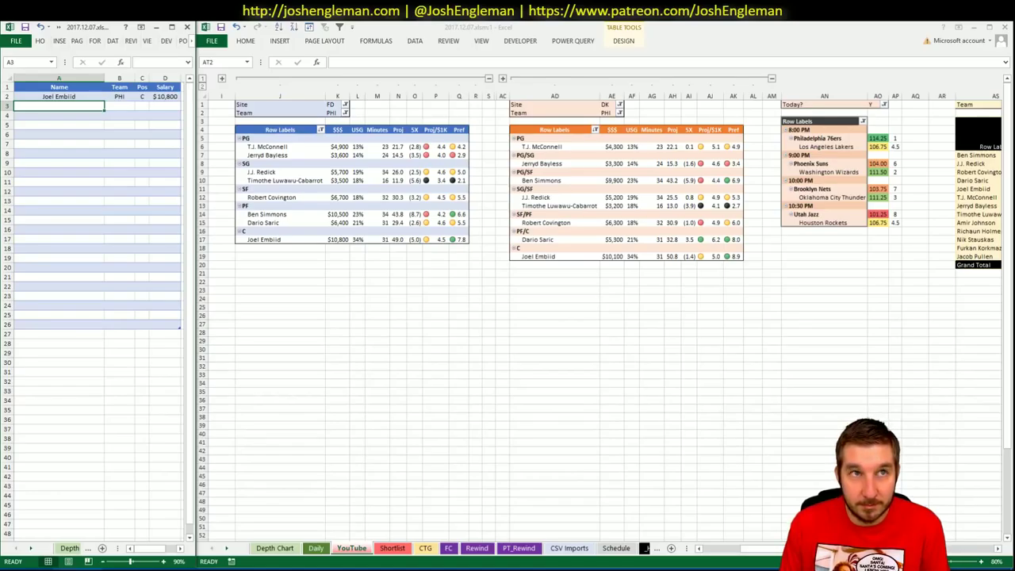
Recheck Philadelphia's game log and enter Ben Simmons in the second row of the player list
{"action": "scroll", "coordinate": [602, 317], "scroll_direction": "right", "scroll_amount": 5}
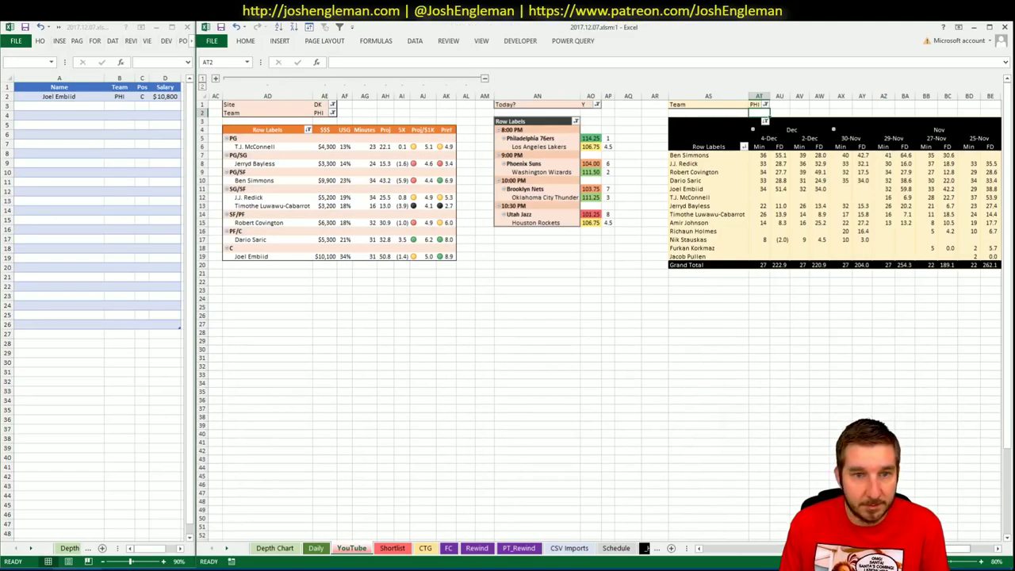
{"action": "scroll", "coordinate": [603, 317], "scroll_direction": "right", "scroll_amount": 3}
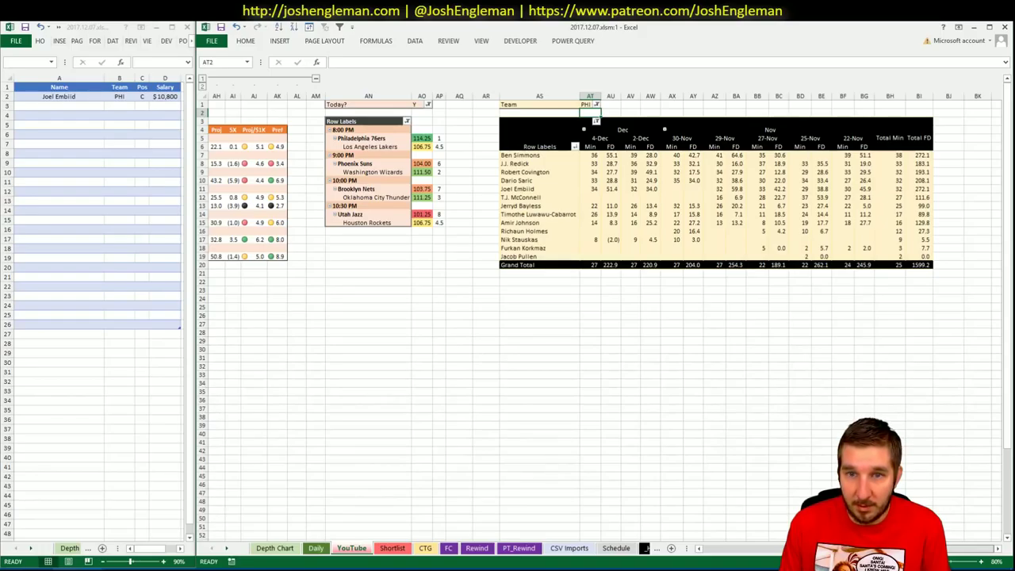
{"action": "scroll", "coordinate": [757, 514], "scroll_direction": "left", "scroll_amount": 12}
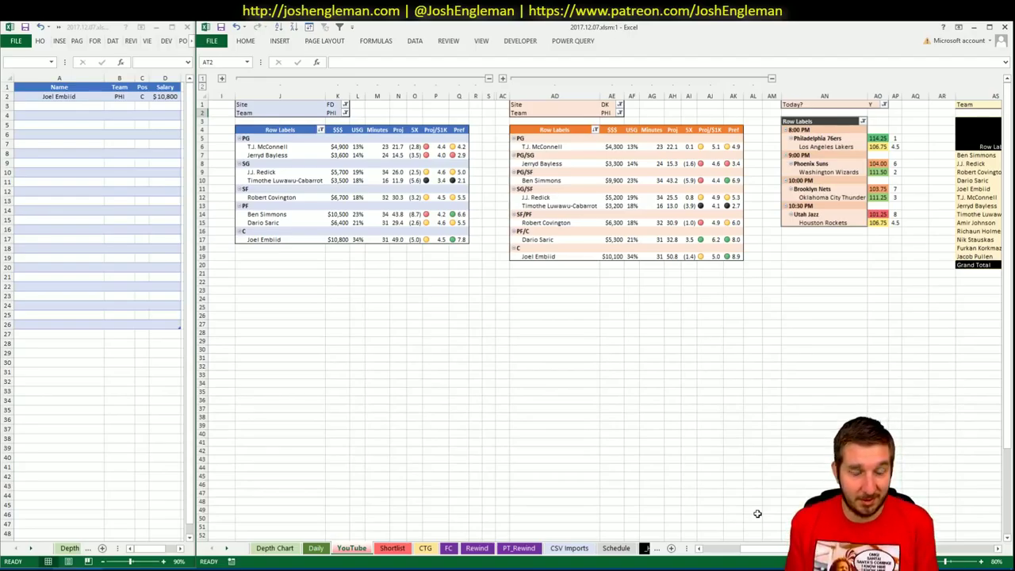
{"action": "left_click", "coordinate": [87, 103]}
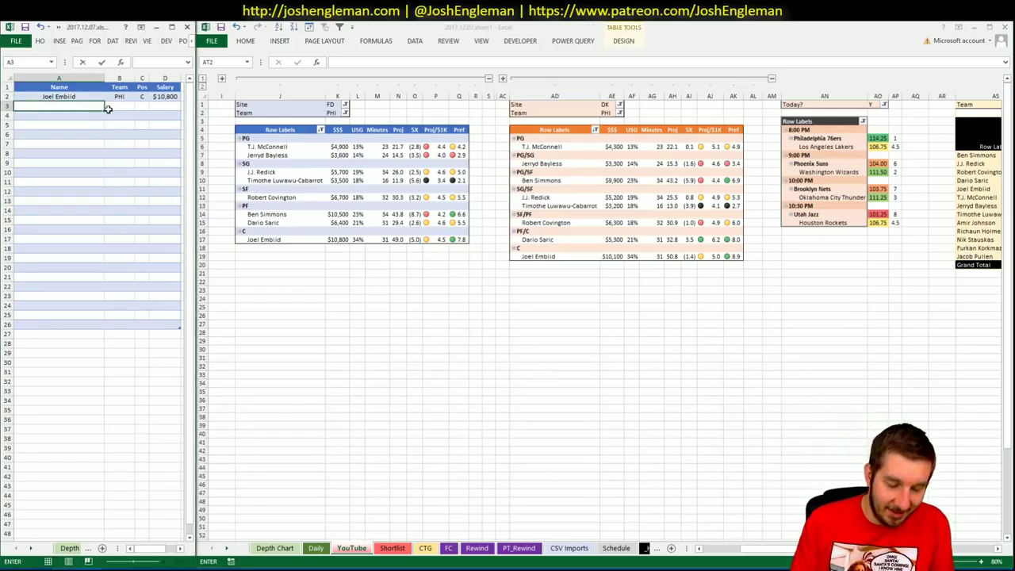
{"action": "type", "text": "Ben Simmons"}
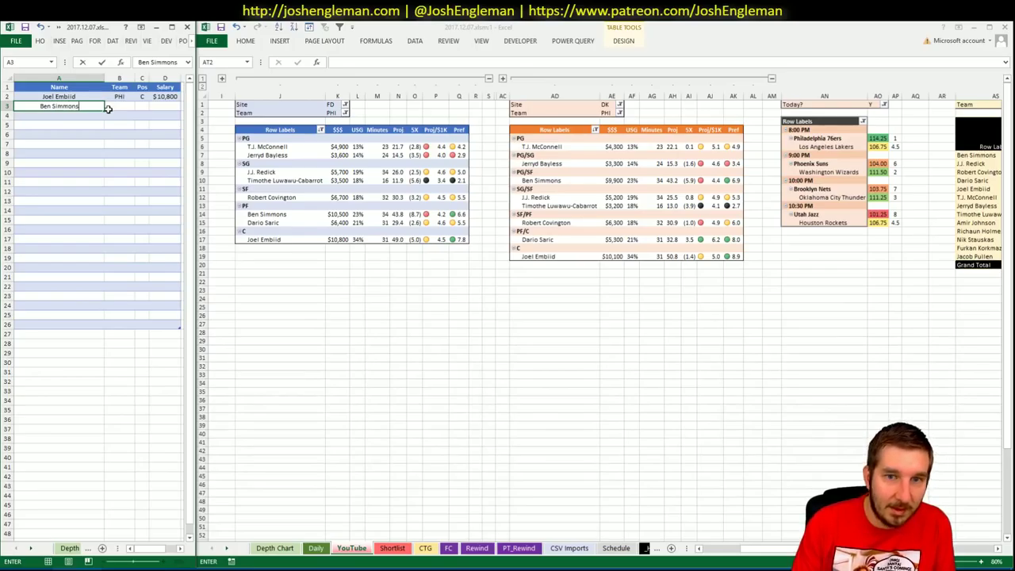
{"action": "key", "text": "Return"}
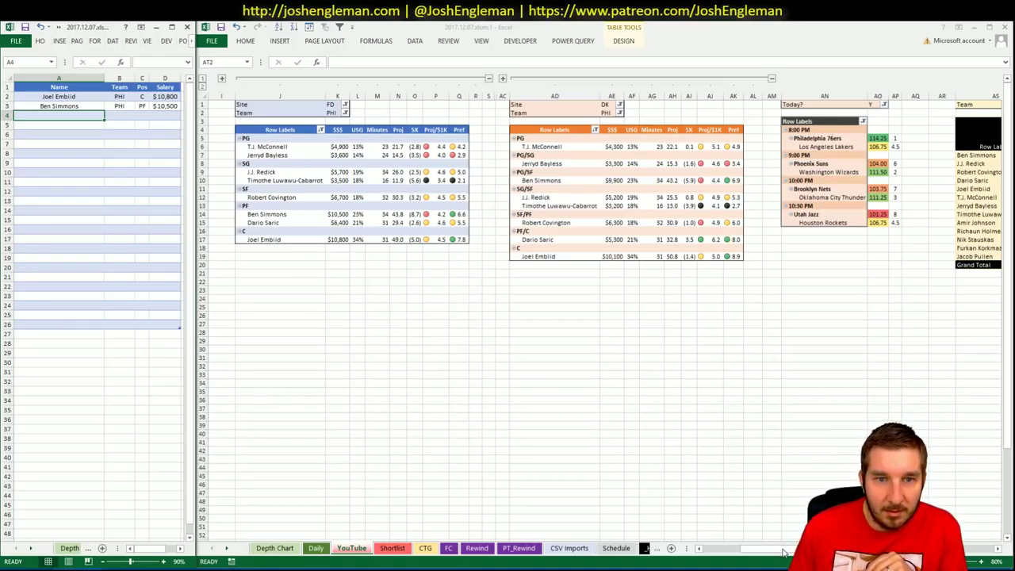
Compare Philadelphia's recent game log with its FD and DK projections, and check the Depth Chart and Daily sheets
{"action": "left_click_drag", "start_coordinate": [783, 553], "coordinate": [808, 553]}
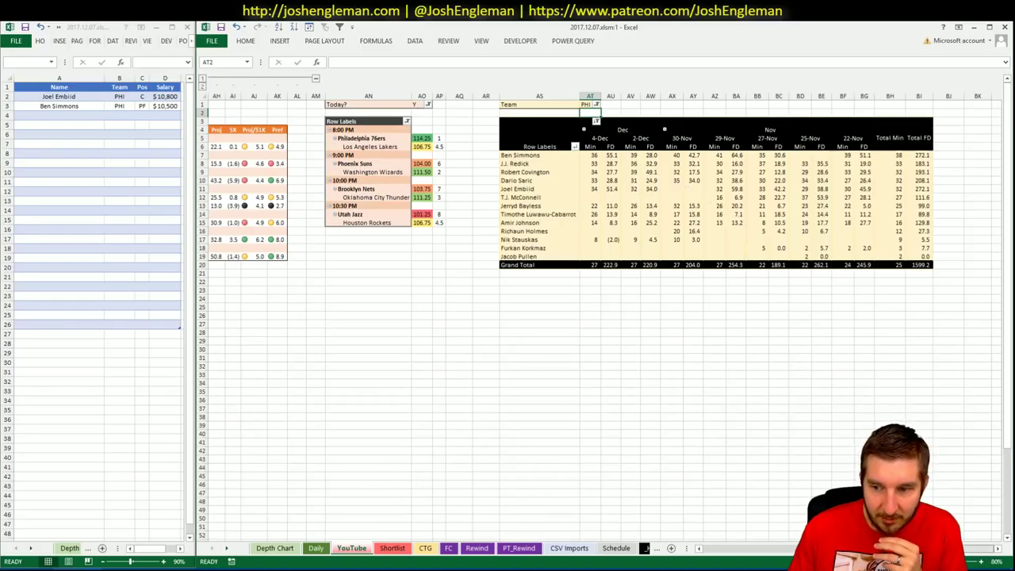
{"action": "left_click_drag", "start_coordinate": [809, 548], "coordinate": [738, 548]}
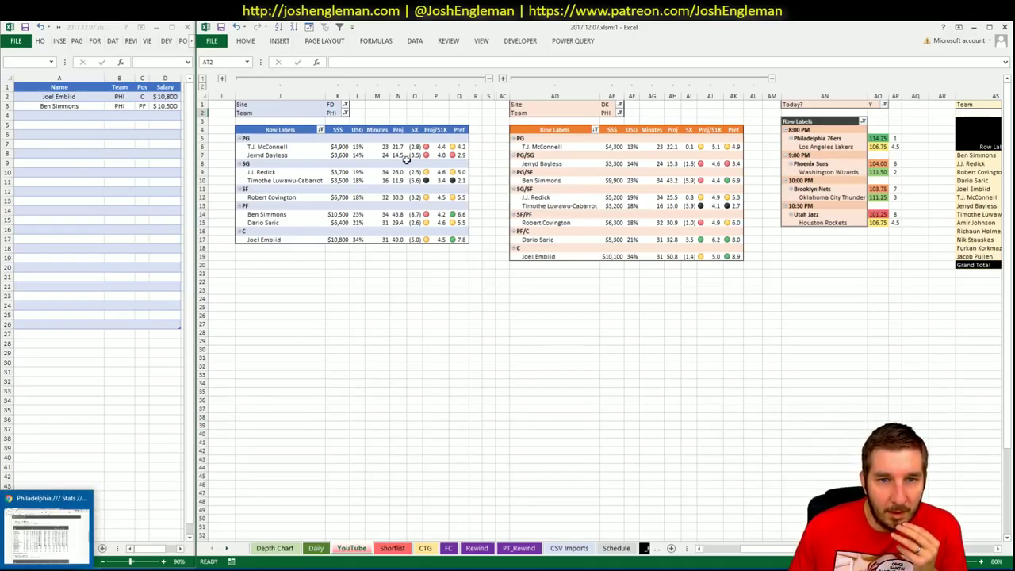
{"action": "left_click_drag", "start_coordinate": [776, 555], "coordinate": [777, 555]}
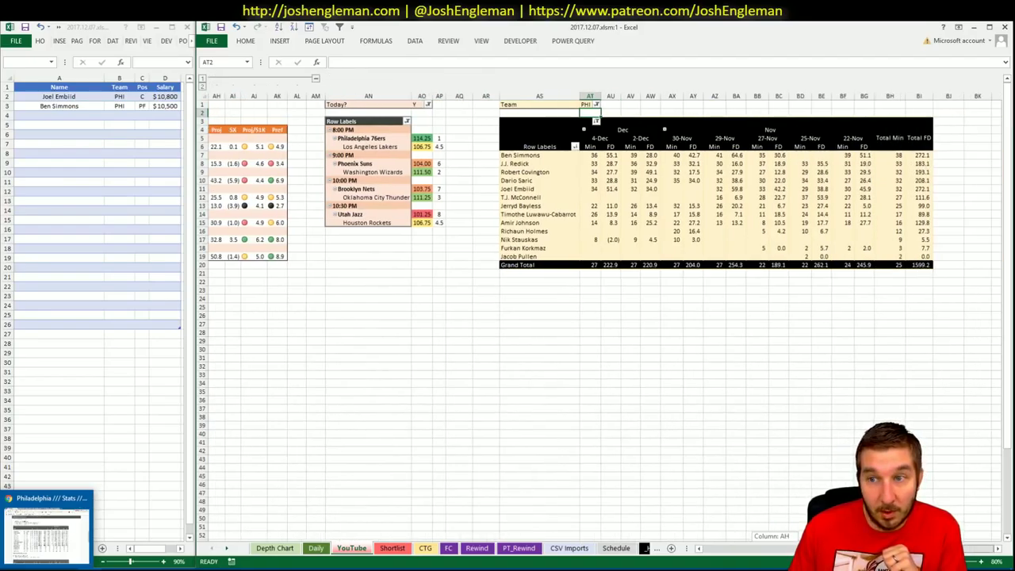
{"action": "left_click_drag", "start_coordinate": [778, 555], "coordinate": [738, 555]}
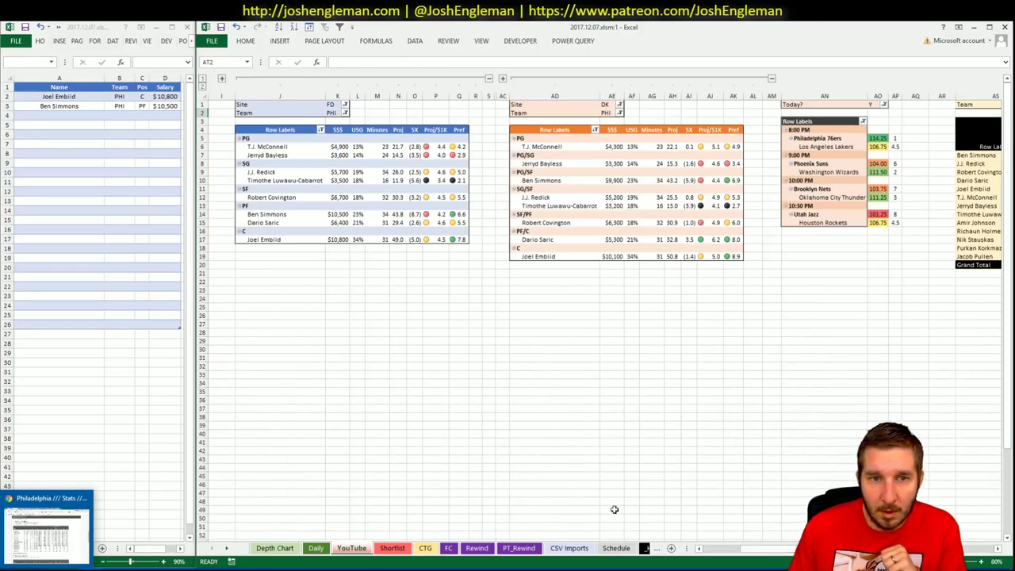
{"action": "left_click", "coordinate": [274, 547]}
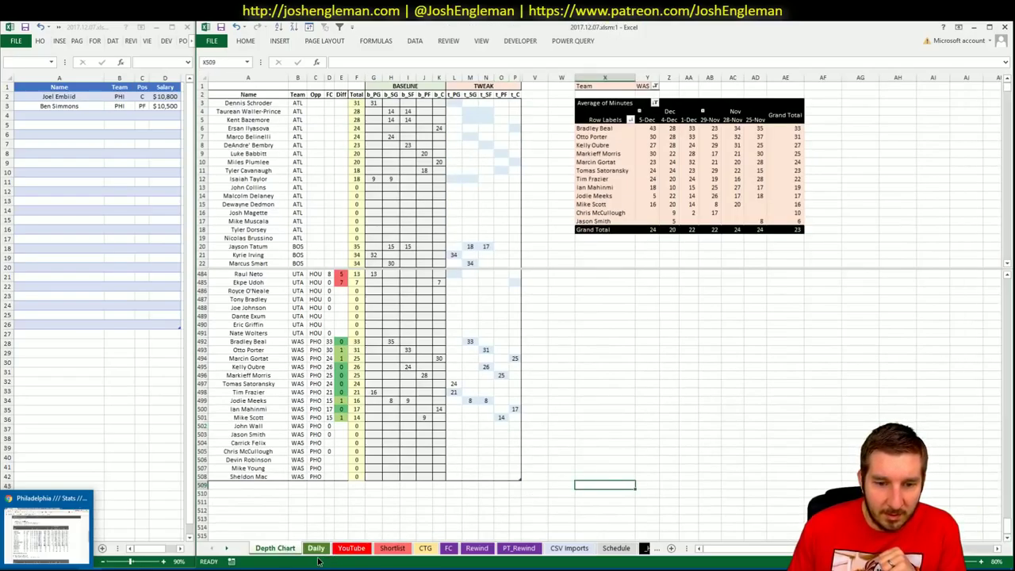
{"action": "left_click", "coordinate": [317, 549]}
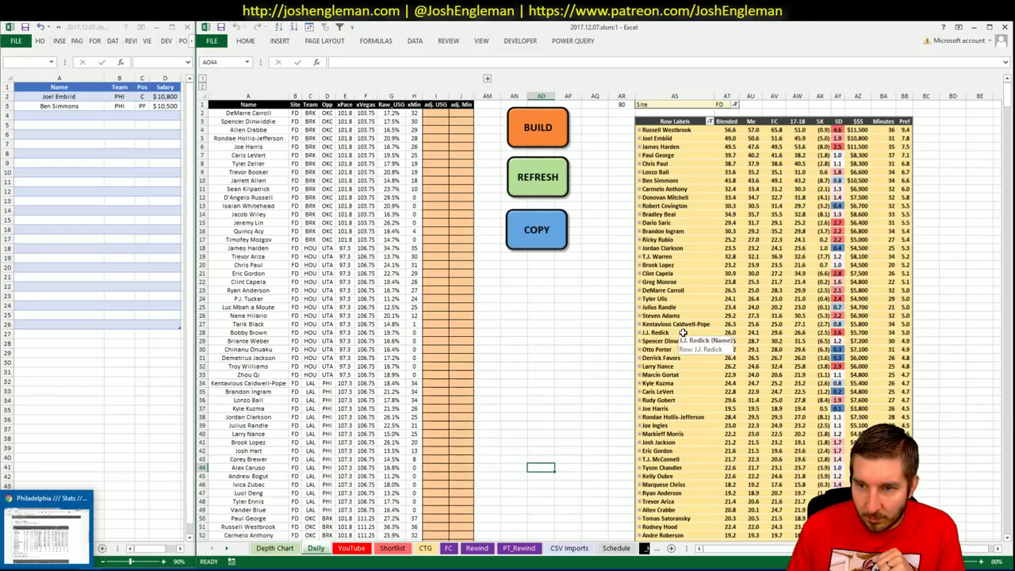
Enter J.J. Redick in the third row of the separate player list
{"action": "left_click", "coordinate": [351, 548]}
{"action": "left_click", "coordinate": [82, 117]}
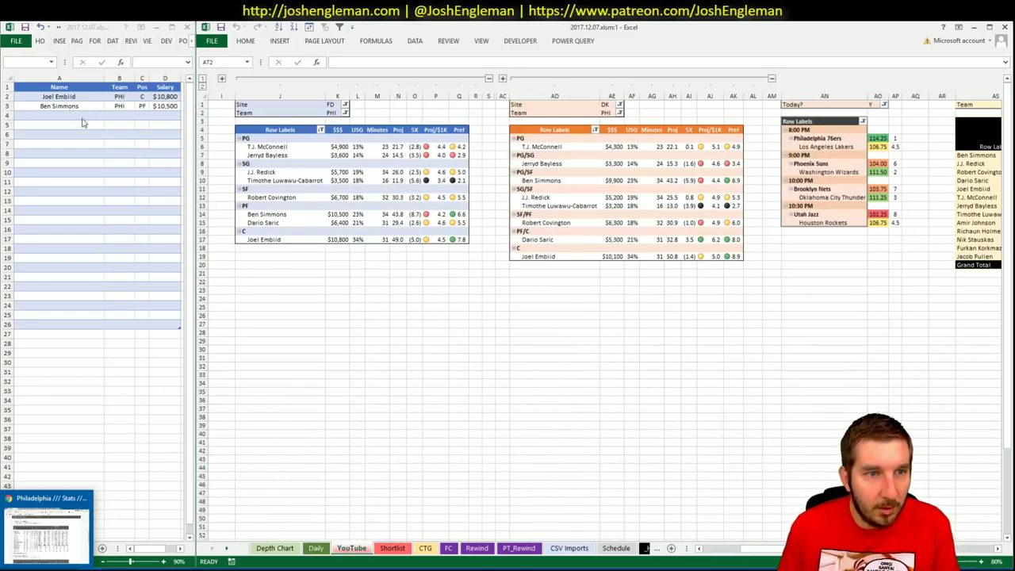
{"action": "type", "text": "J.J. Re"}
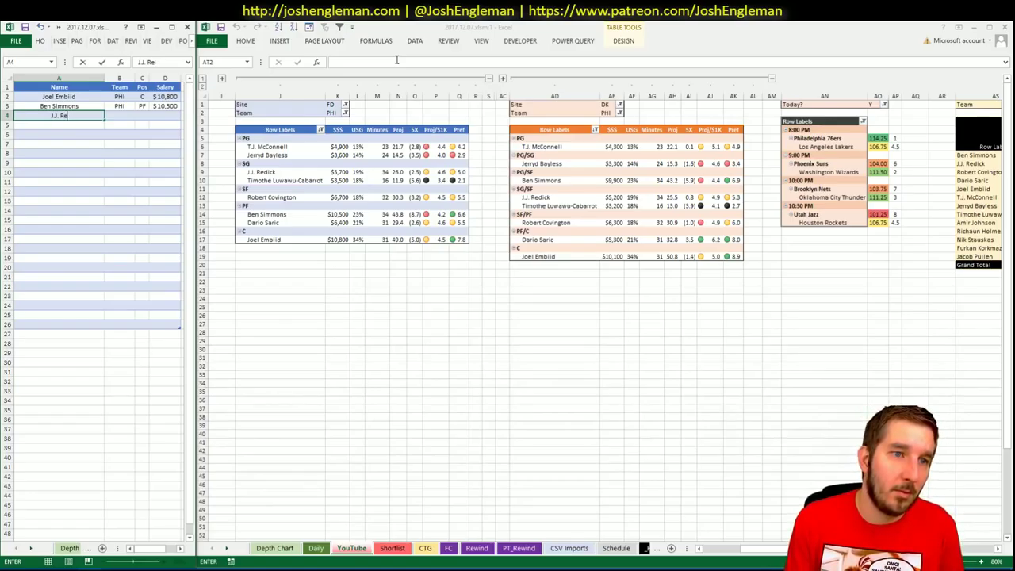
{"action": "type", "text": "dick"}
{"action": "key", "text": "Return"}
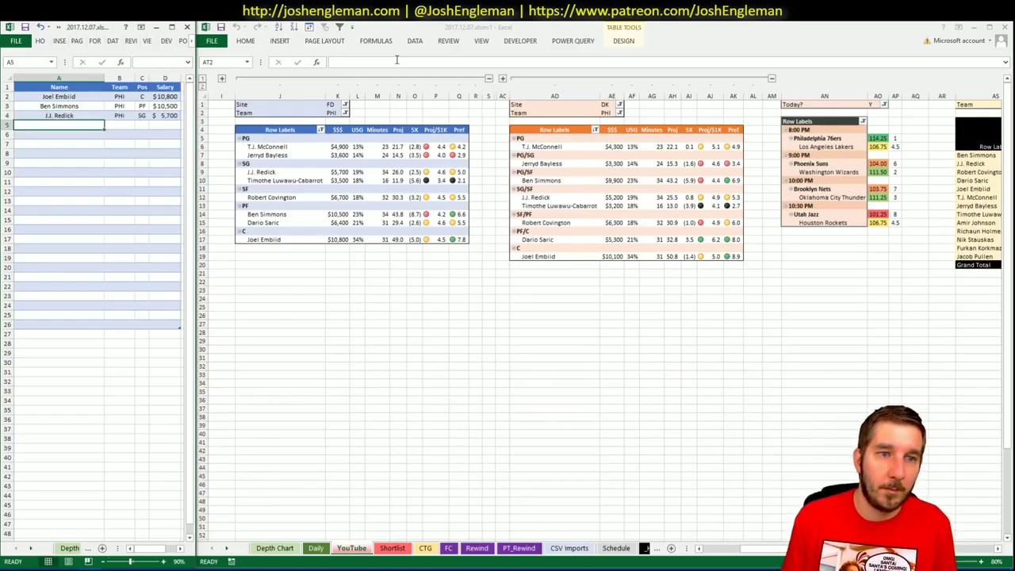
Set the Team filter of both the FD and DK projection tables on the YouTube sheet to LAL
{"action": "left_click", "coordinate": [333, 114]}
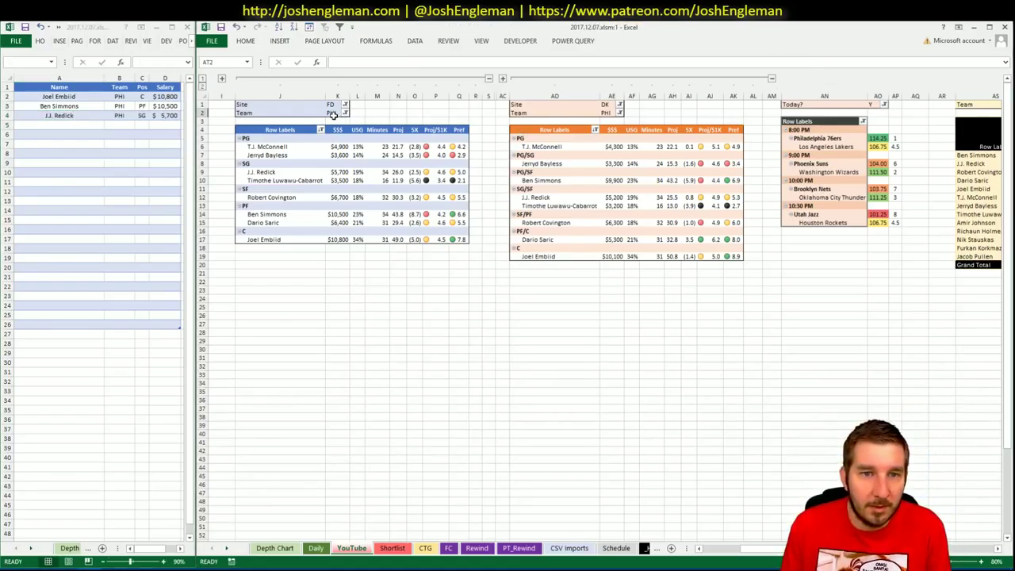
{"action": "type", "text": "LAL"}
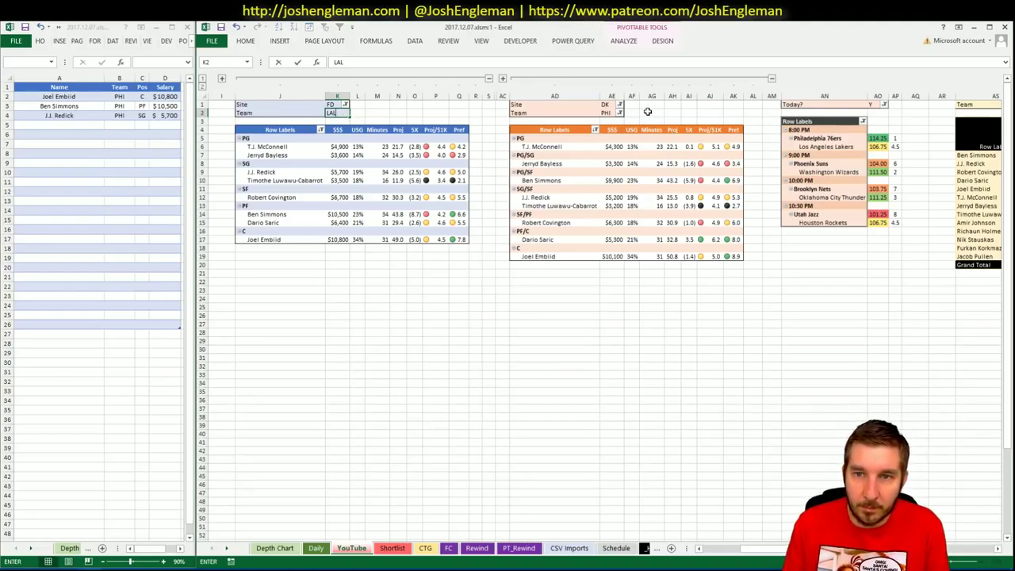
{"action": "key", "text": "Return"}
{"action": "left_click", "coordinate": [601, 108]}
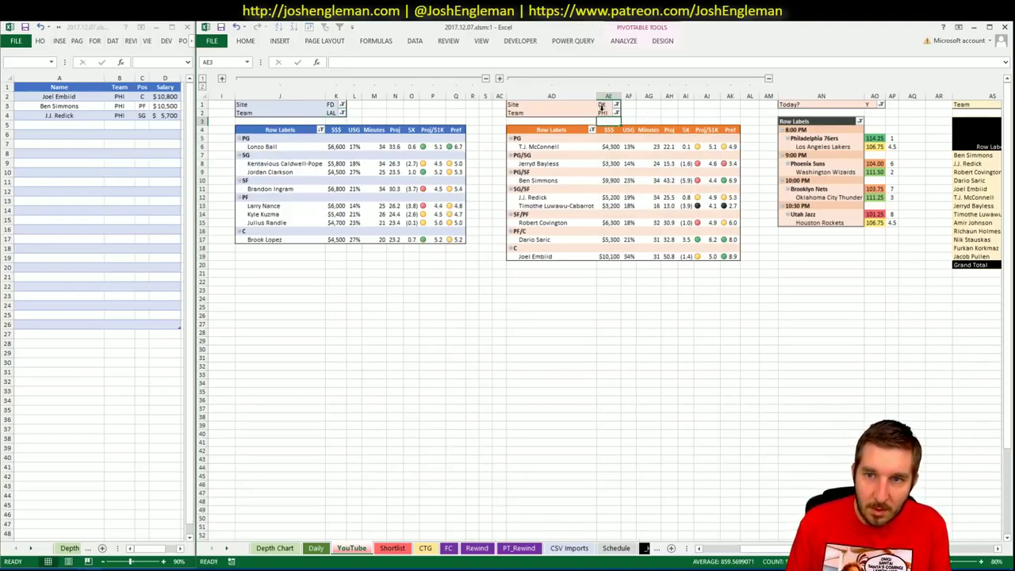
{"action": "type", "text": "LAL"}
{"action": "key", "text": "Tab"}
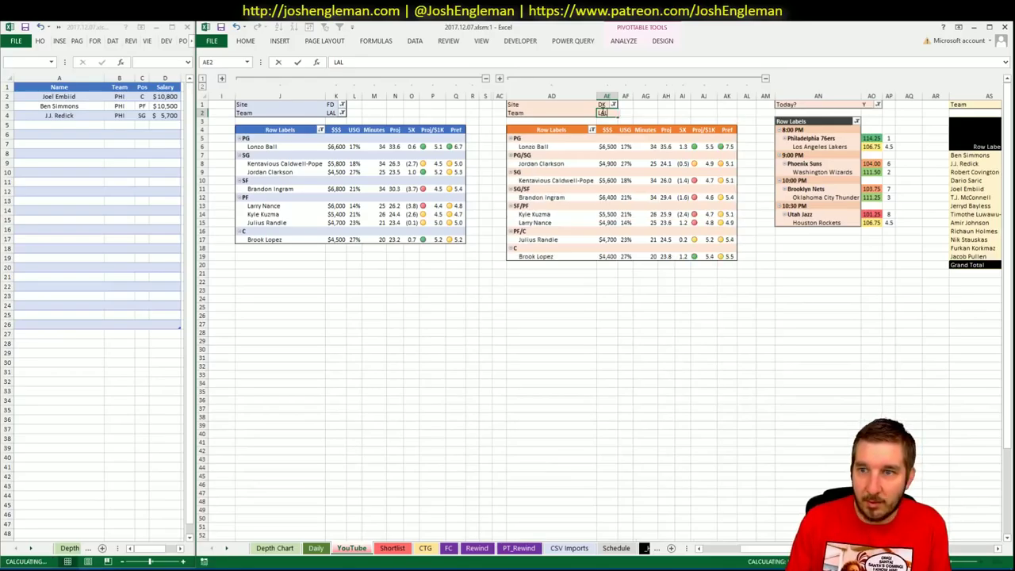
Set the Team filter of the recent game log table to LAL
{"action": "scroll", "coordinate": [602, 317], "scroll_direction": "right", "scroll_amount": 3}
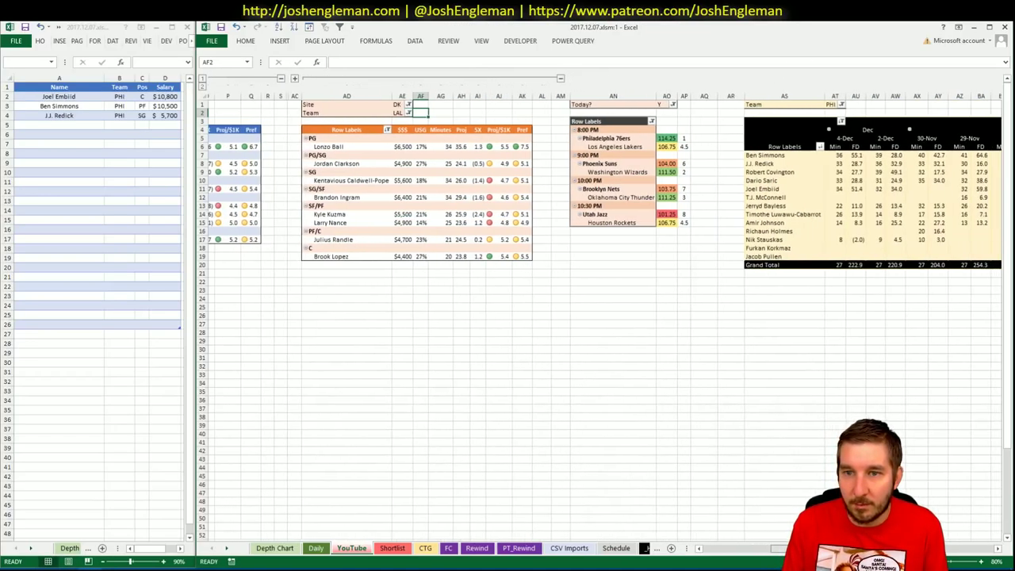
{"action": "scroll", "coordinate": [748, 468], "scroll_direction": "right", "scroll_amount": 1}
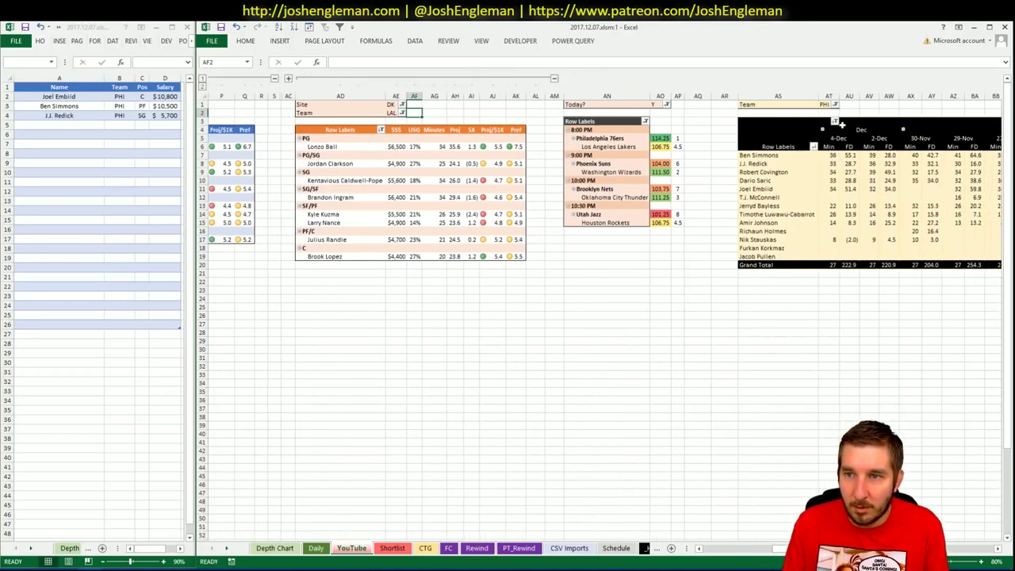
{"action": "left_click", "coordinate": [824, 105]}
{"action": "type", "text": "LAL"}
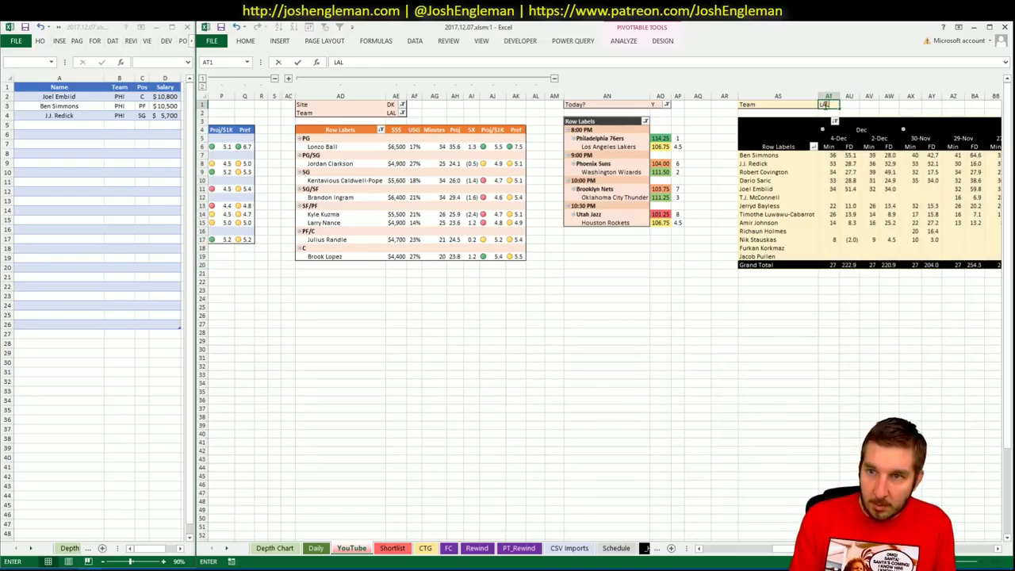
{"action": "key", "text": "Return"}
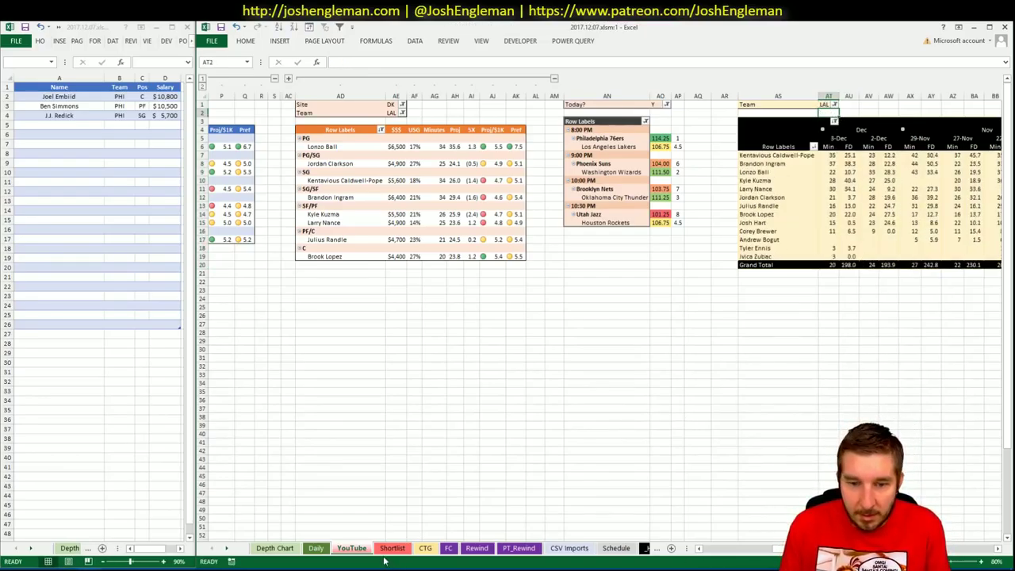
Switch to Cleaning the Glass in the browser, open the Los Angeles Lakers stats and copy all player rows of the Shooting: Frequency table
{"action": "left_click", "coordinate": [38, 568]}
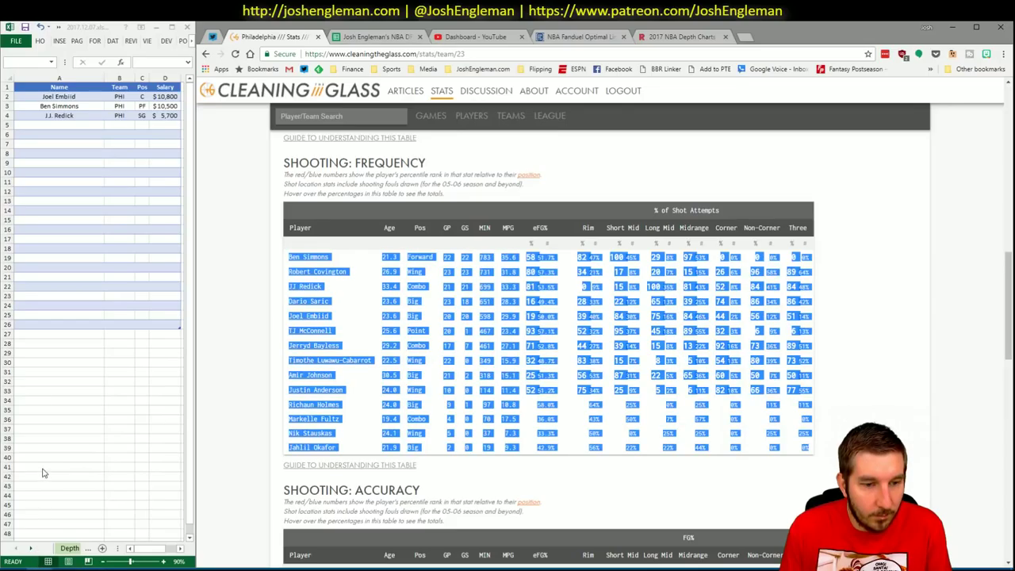
{"action": "left_click", "coordinate": [358, 113]}
{"action": "type", "text": "lakers"}
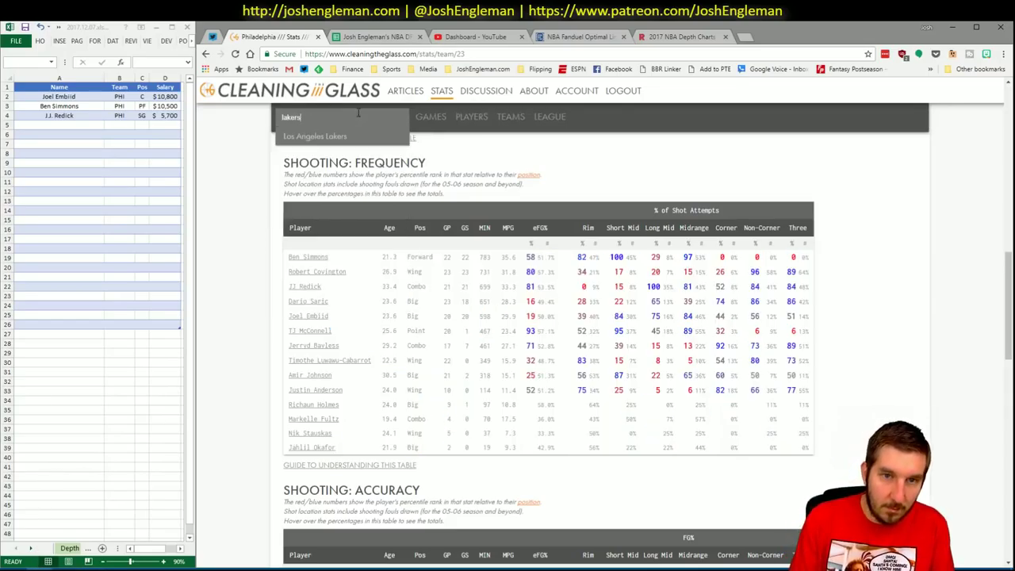
{"action": "key", "text": "Return"}
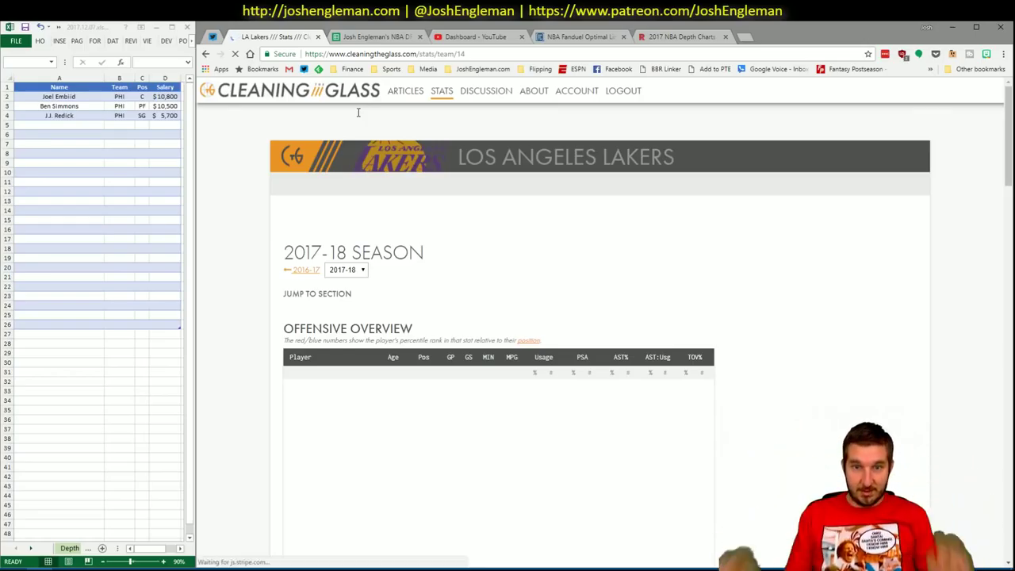
{"action": "left_click", "coordinate": [438, 308]}
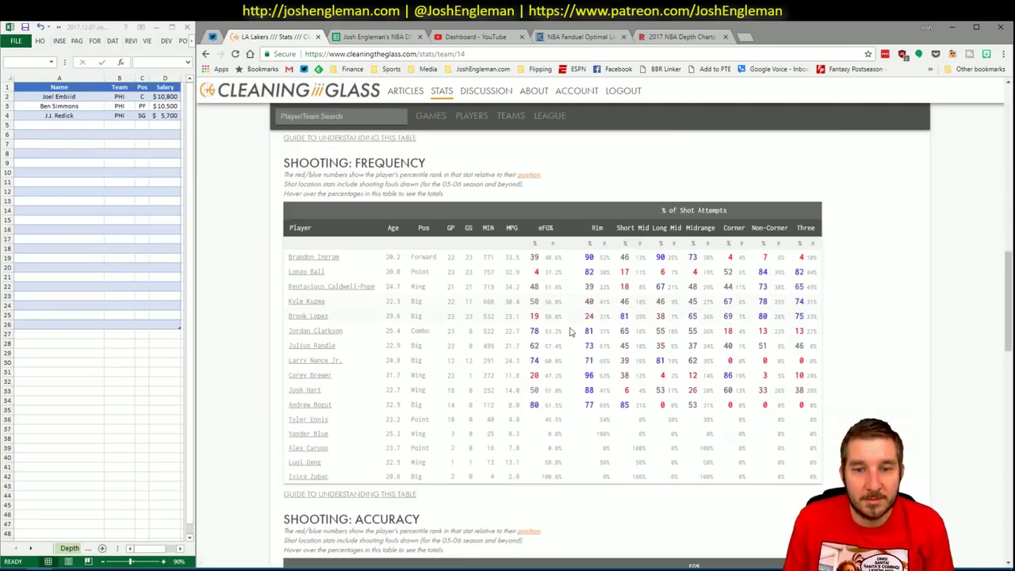
{"action": "left_click_drag", "start_coordinate": [821, 479], "coordinate": [286, 262]}
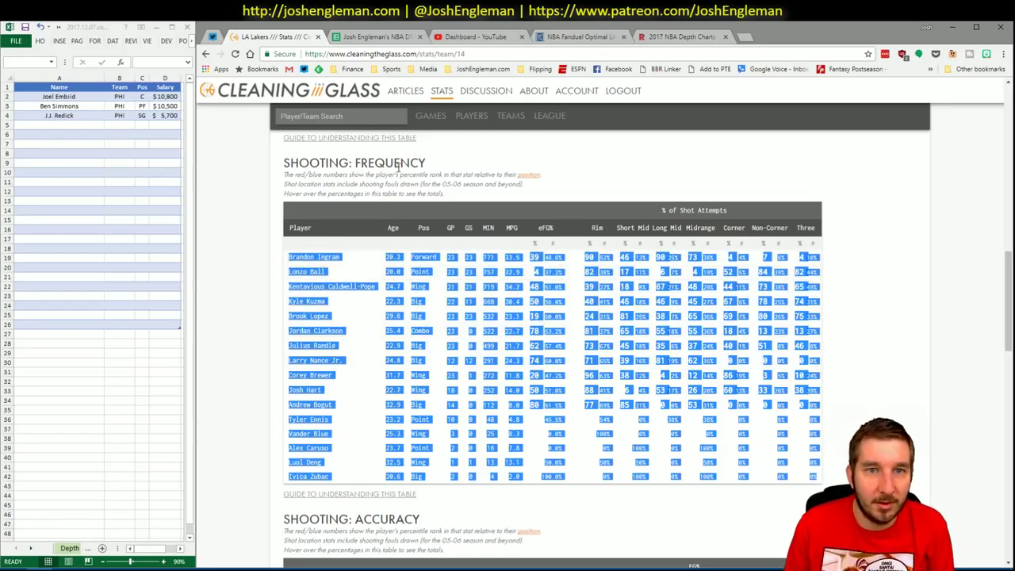
Return to the workbook, refresh the CTG sheet with the copied Lakers data and set its opponent to PHI
{"action": "key", "text": "alt+Tab"}
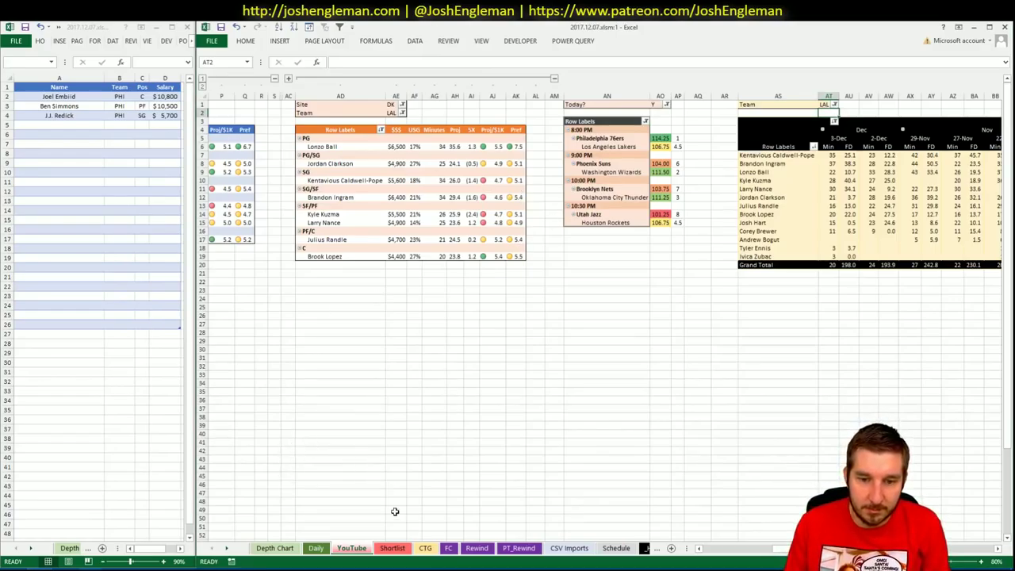
{"action": "left_click", "coordinate": [425, 548]}
{"action": "left_click", "coordinate": [279, 114]}
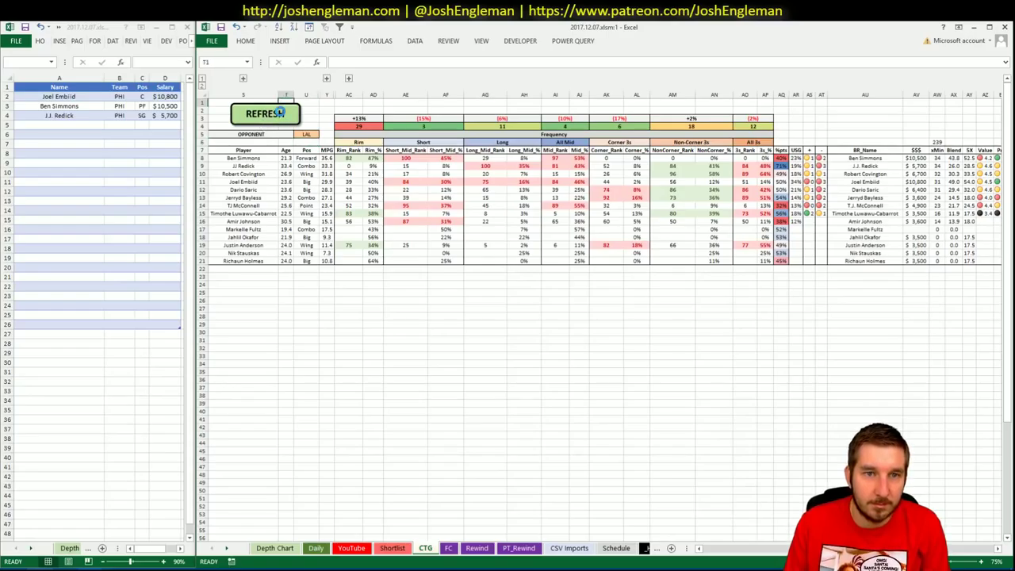
{"action": "left_click", "coordinate": [307, 133]}
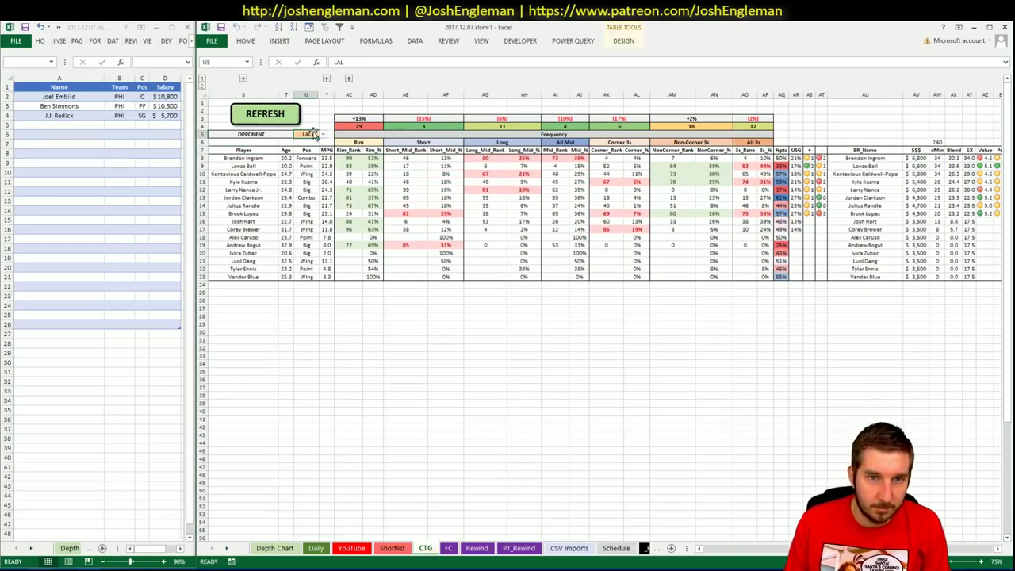
{"action": "type", "text": "PHI"}
{"action": "key", "text": "Return"}
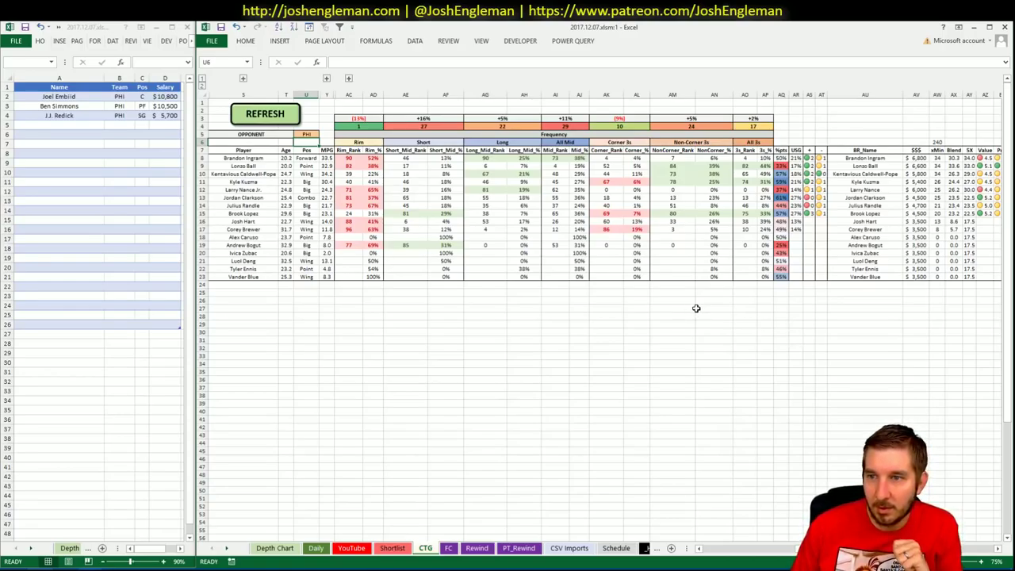
Examine the Lakers' shooting matchup on the CTG sheet alongside their FD and DK projections and recent game log on the YouTube sheet
{"action": "scroll", "coordinate": [603, 317], "scroll_direction": "right", "scroll_amount": 3}
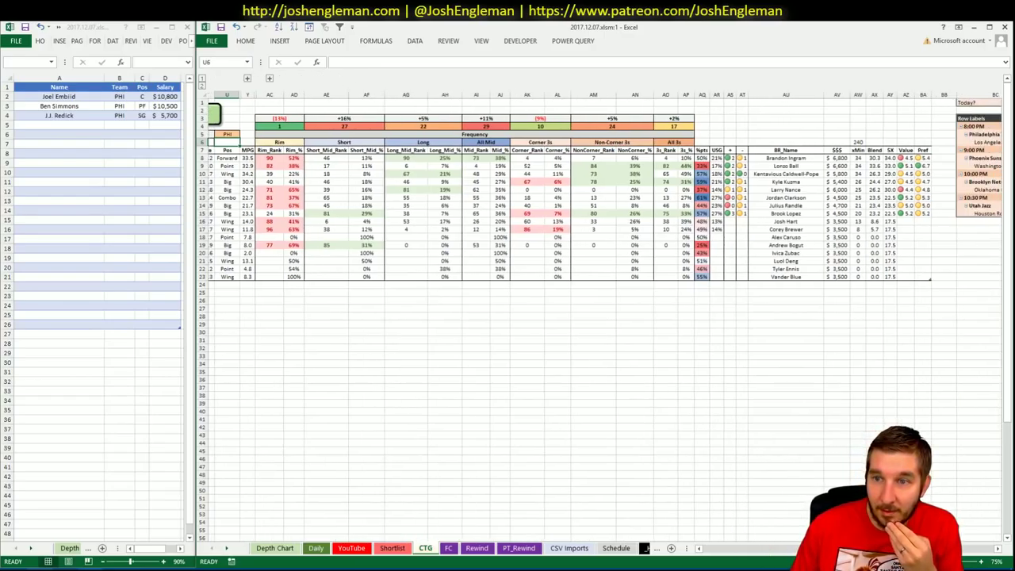
{"action": "scroll", "coordinate": [603, 317], "scroll_direction": "left", "scroll_amount": 3}
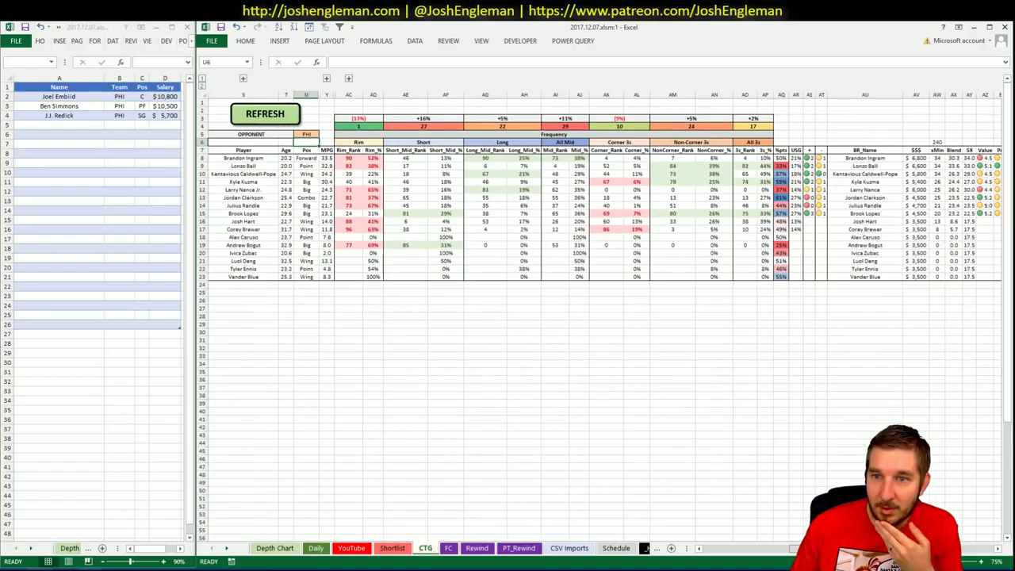
{"action": "left_click", "coordinate": [358, 548]}
{"action": "scroll", "coordinate": [767, 539], "scroll_direction": "left", "scroll_amount": 5}
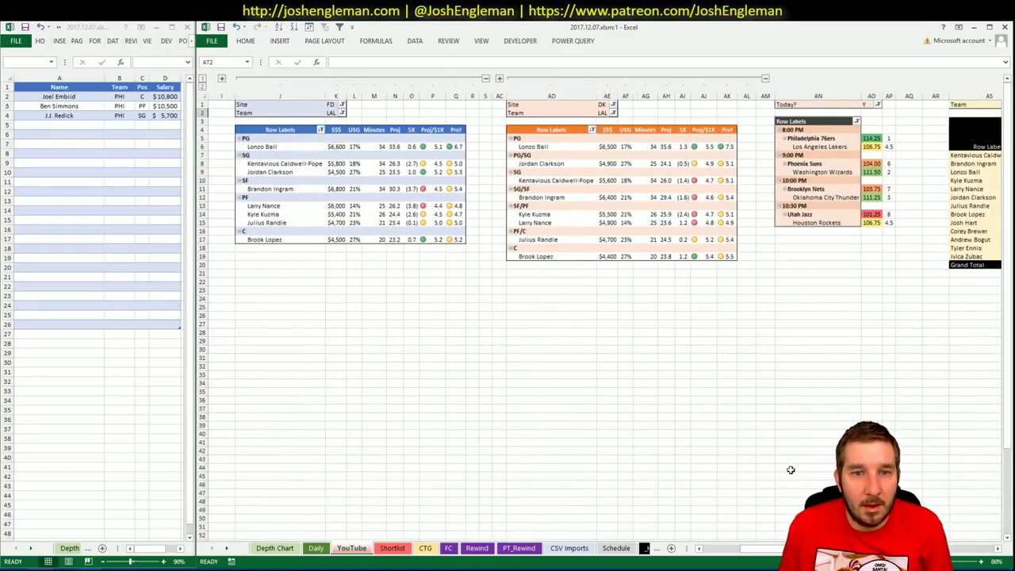
{"action": "left_click_drag", "start_coordinate": [781, 552], "coordinate": [794, 552]}
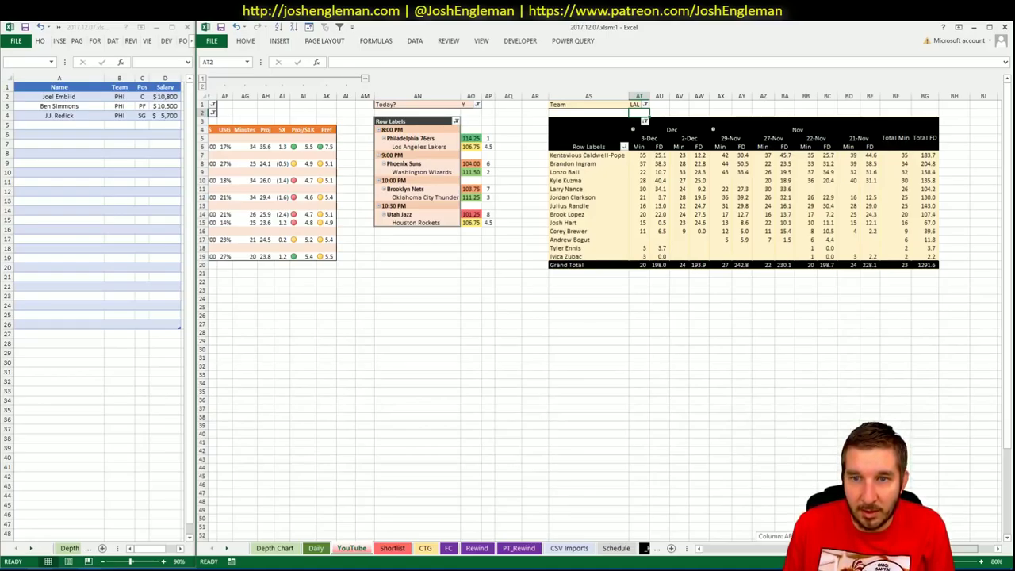
{"action": "left_click_drag", "start_coordinate": [794, 553], "coordinate": [781, 553]}
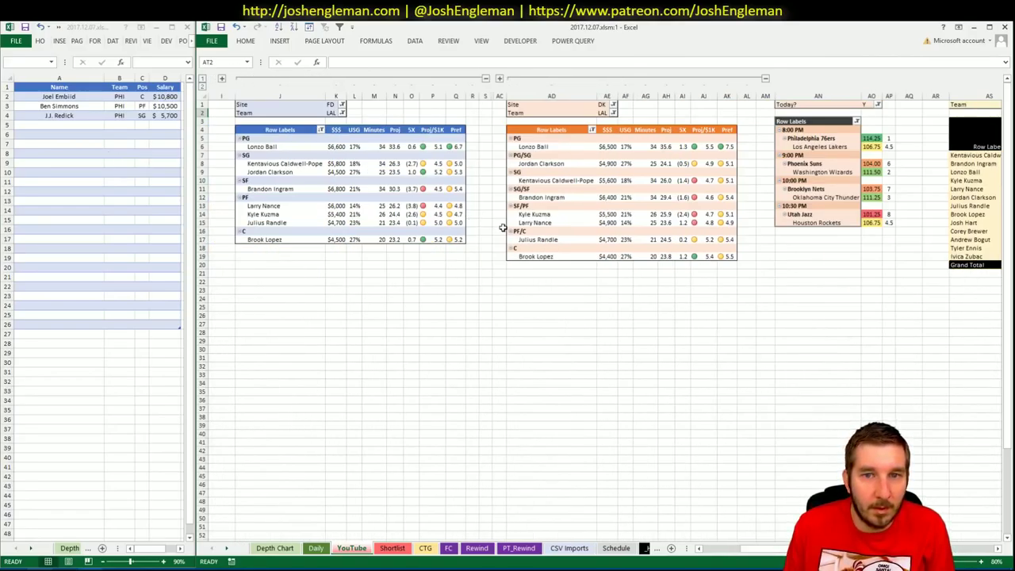
{"action": "left_click", "coordinate": [40, 151]}
{"action": "left_click", "coordinate": [424, 547]}
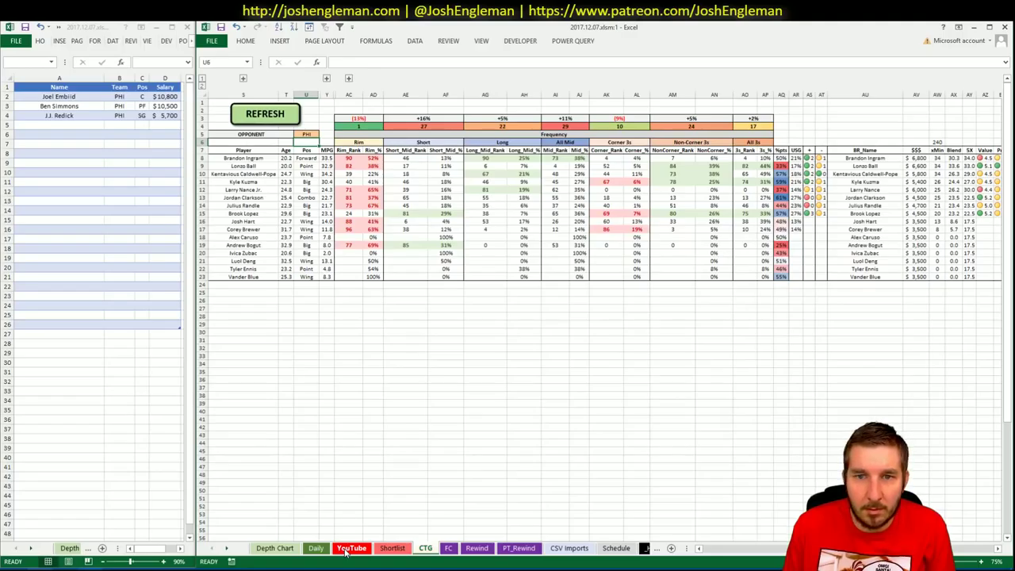
Enter Lonzo Ball in the fourth row of the player list
{"action": "left_click", "coordinate": [352, 548]}
{"action": "left_click", "coordinate": [67, 127]}
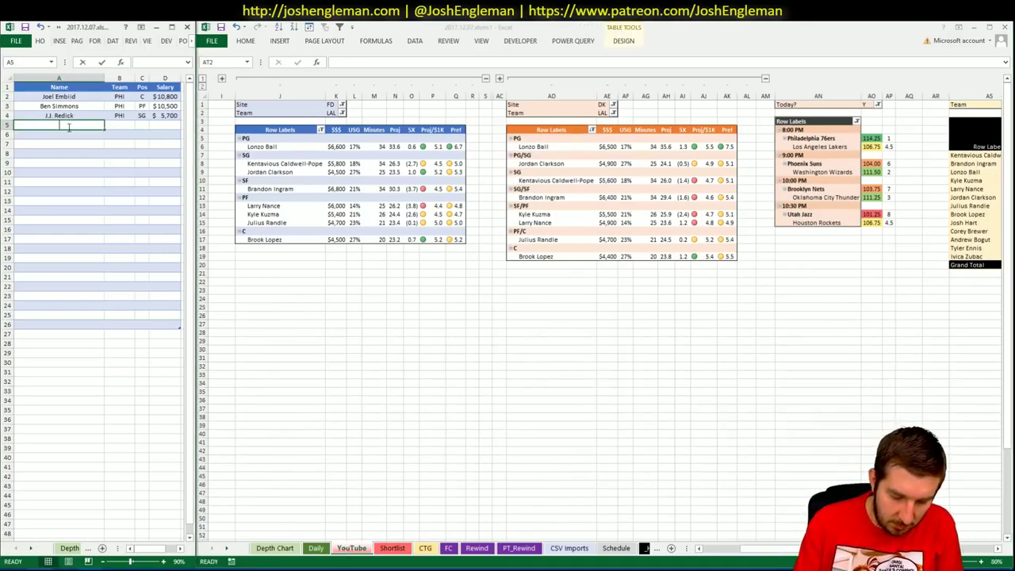
{"action": "type", "text": "Lonzo B"}
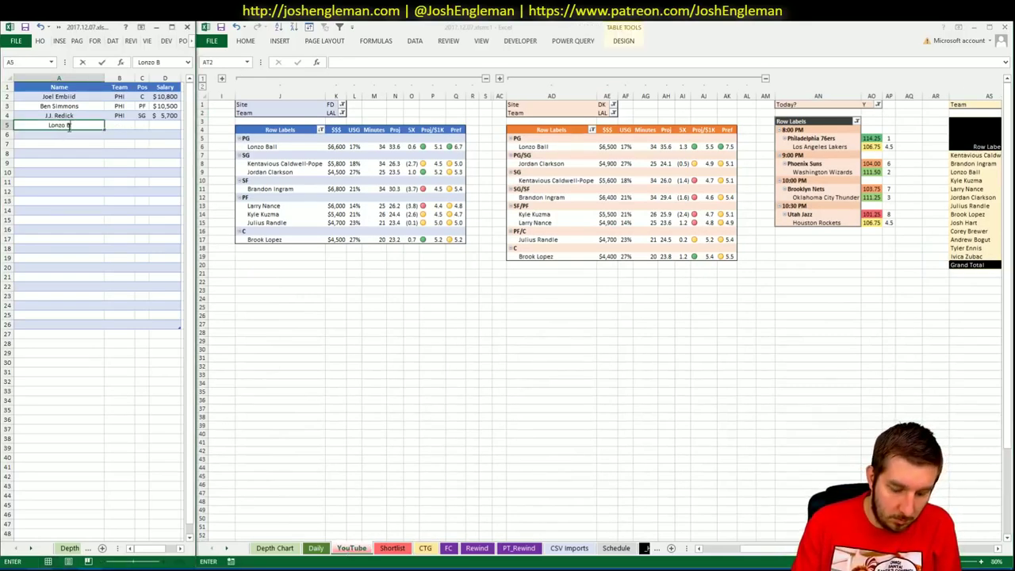
{"action": "type", "text": "all"}
{"action": "key", "text": "Return"}
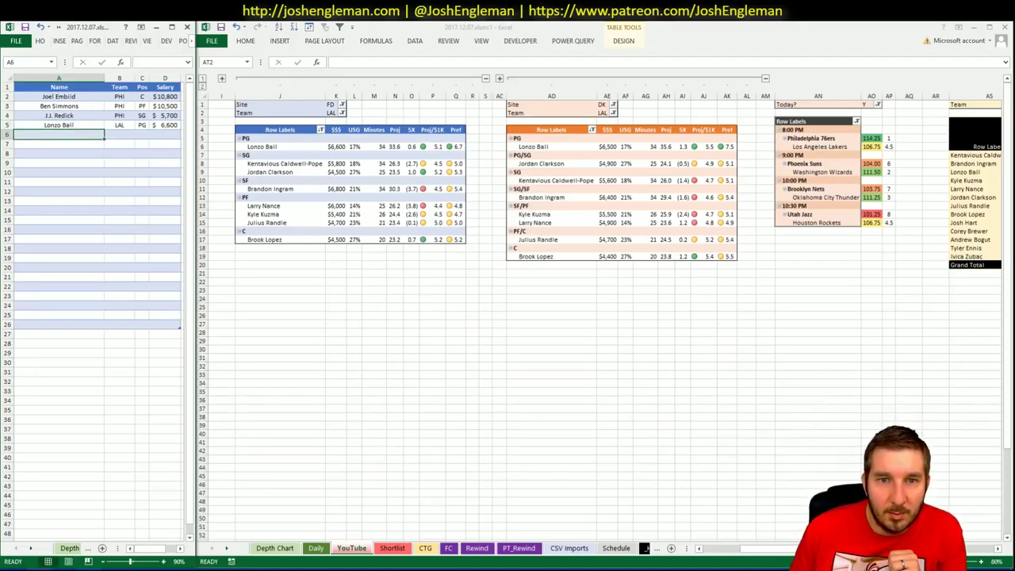
Review the Lakers' recent game log and copy Kentavious Caldwell-Pope from the FD projections into the fifth row of the player list
{"action": "scroll", "coordinate": [603, 317], "scroll_direction": "right", "scroll_amount": 10}
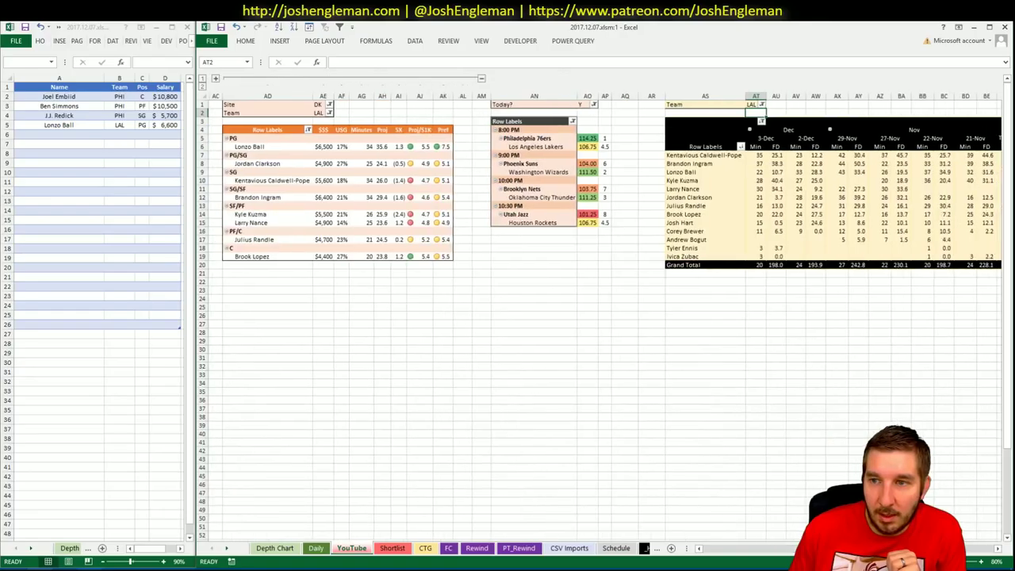
{"action": "scroll", "coordinate": [602, 317], "scroll_direction": "right", "scroll_amount": 3}
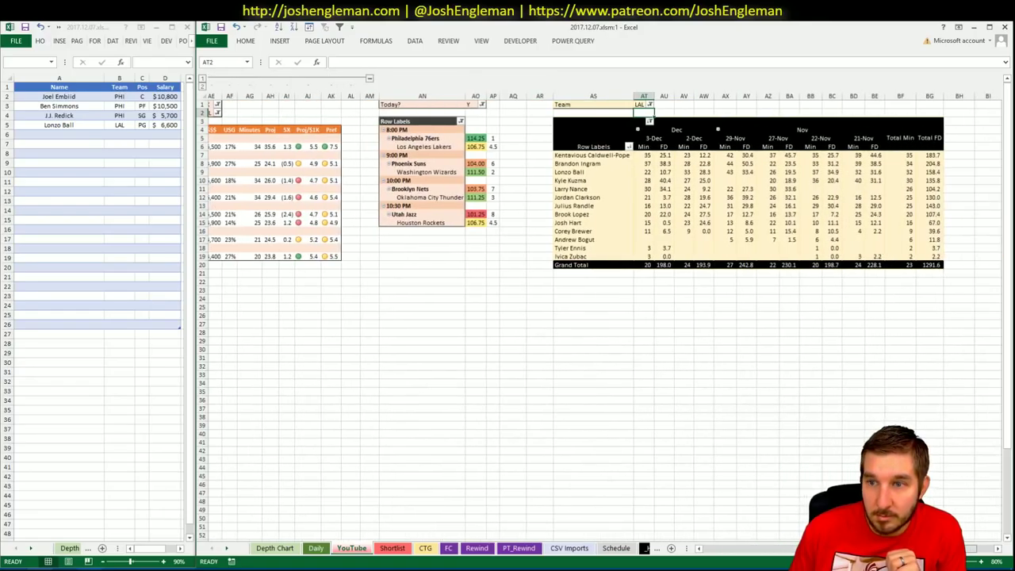
{"action": "scroll", "coordinate": [603, 317], "scroll_direction": "left", "scroll_amount": 10}
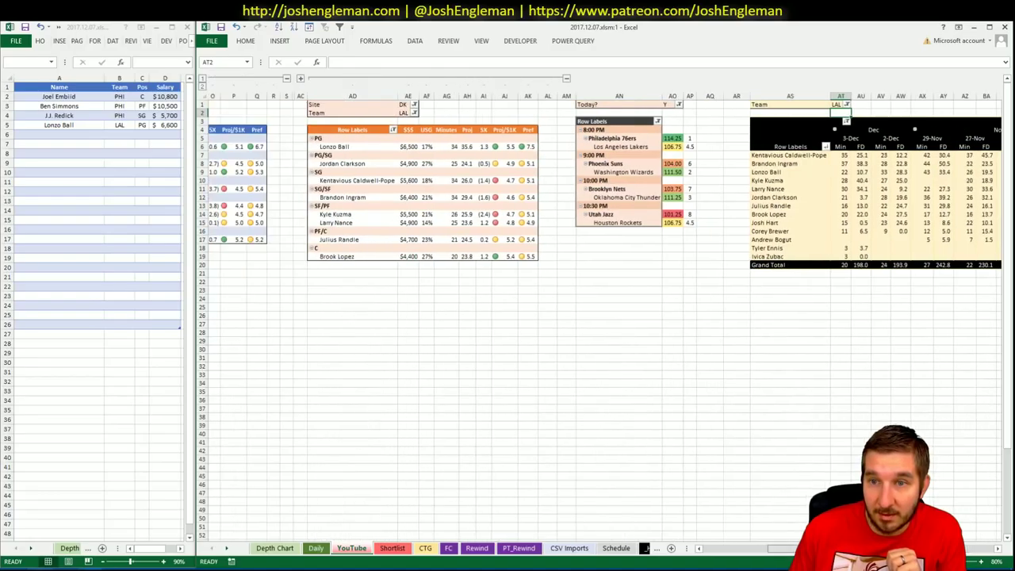
{"action": "left_click", "coordinate": [71, 140]}
{"action": "left_click", "coordinate": [305, 164]}
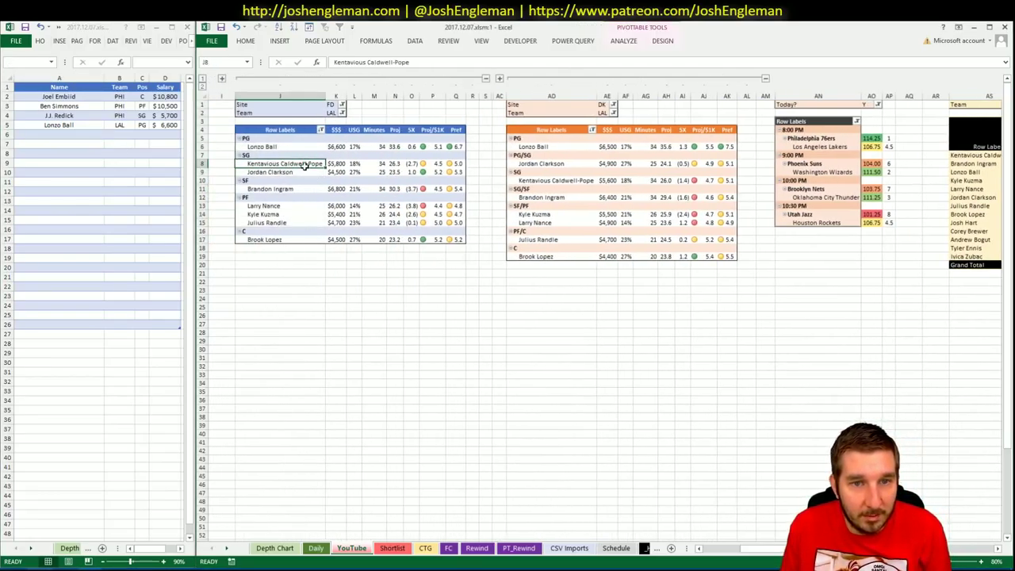
{"action": "key", "text": "ctrl+c"}
{"action": "left_click", "coordinate": [88, 135]}
{"action": "right_click", "coordinate": [88, 135]}
{"action": "left_click", "coordinate": [125, 182]}
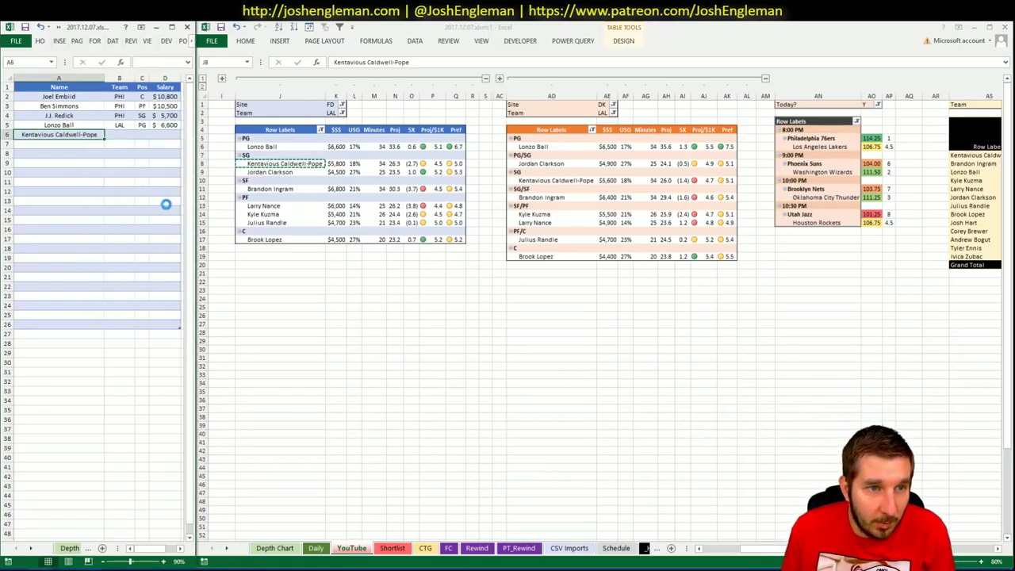
{"action": "left_click", "coordinate": [335, 256]}
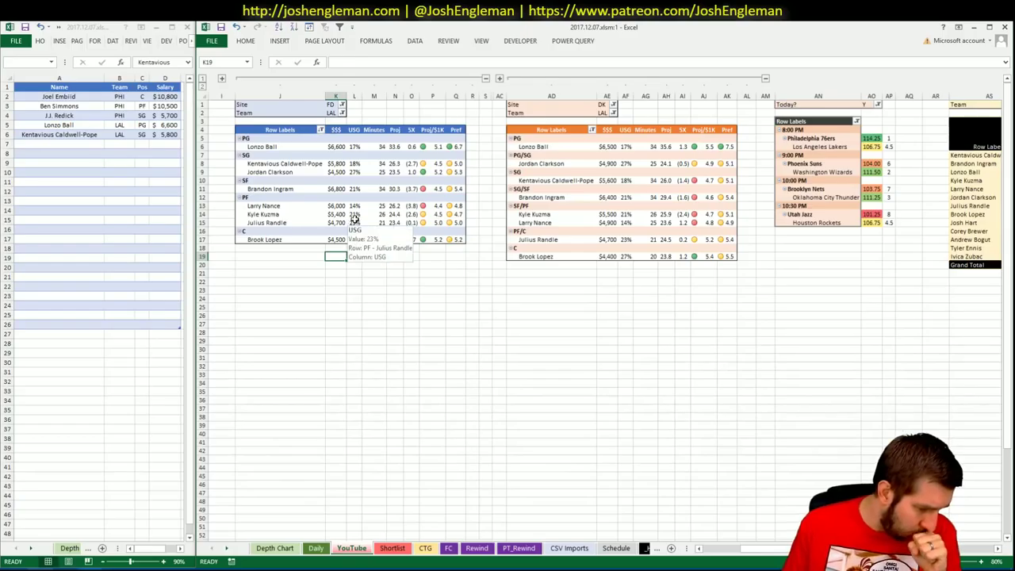
Examine the Lakers' power forwards in the FD projections and compare them with the DK projections and recent game log on the YouTube sheet
{"action": "left_click", "coordinate": [384, 287]}
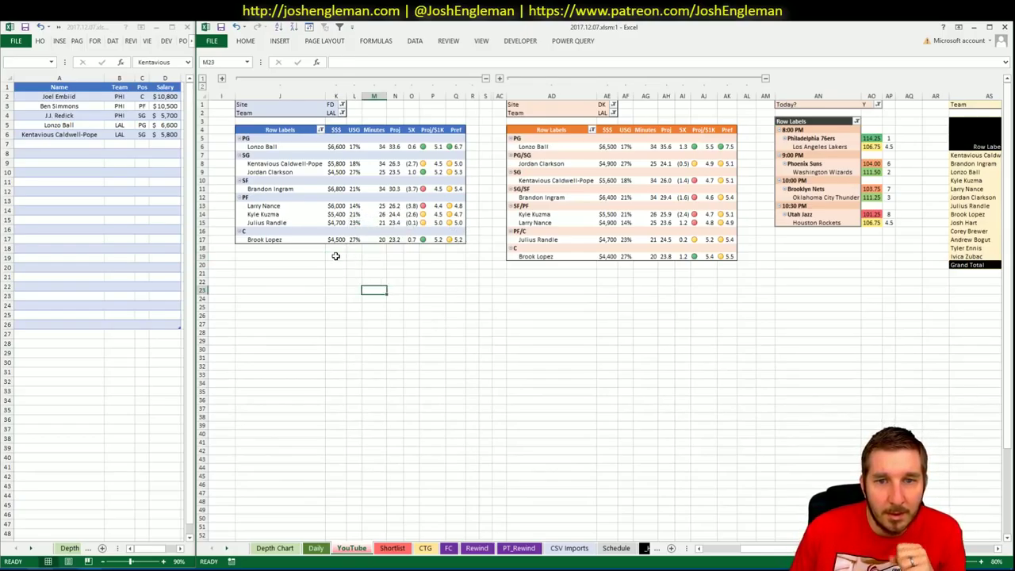
{"action": "mouse_move", "coordinate": [266, 214]}
{"action": "left_mouse_down"}
{"action": "mouse_move", "coordinate": [270, 223]}
{"action": "mouse_move", "coordinate": [427, 223]}
{"action": "mouse_move", "coordinate": [283, 198]}
{"action": "mouse_move", "coordinate": [269, 205]}
{"action": "left_mouse_up"}
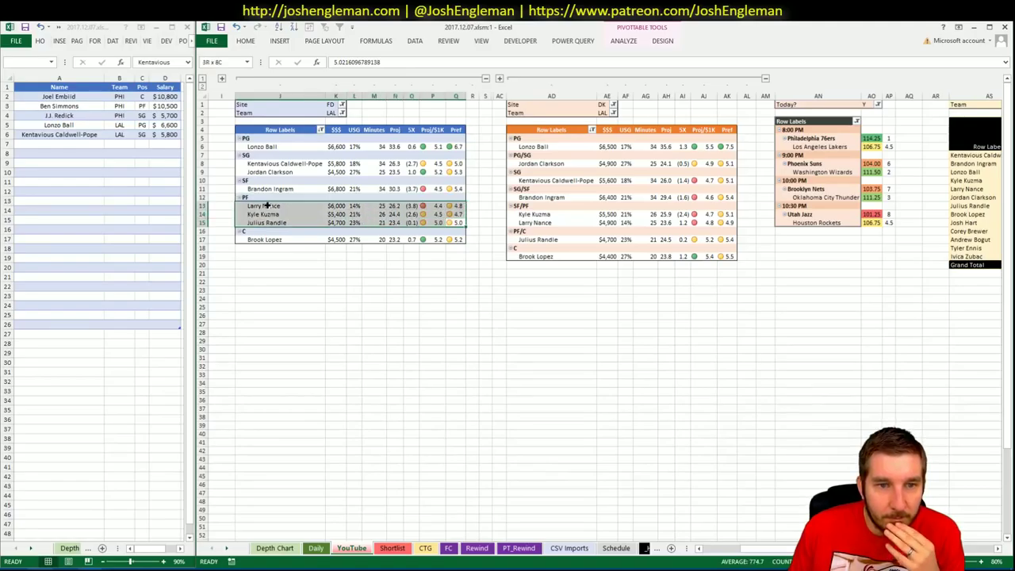
{"action": "left_click", "coordinate": [339, 317]}
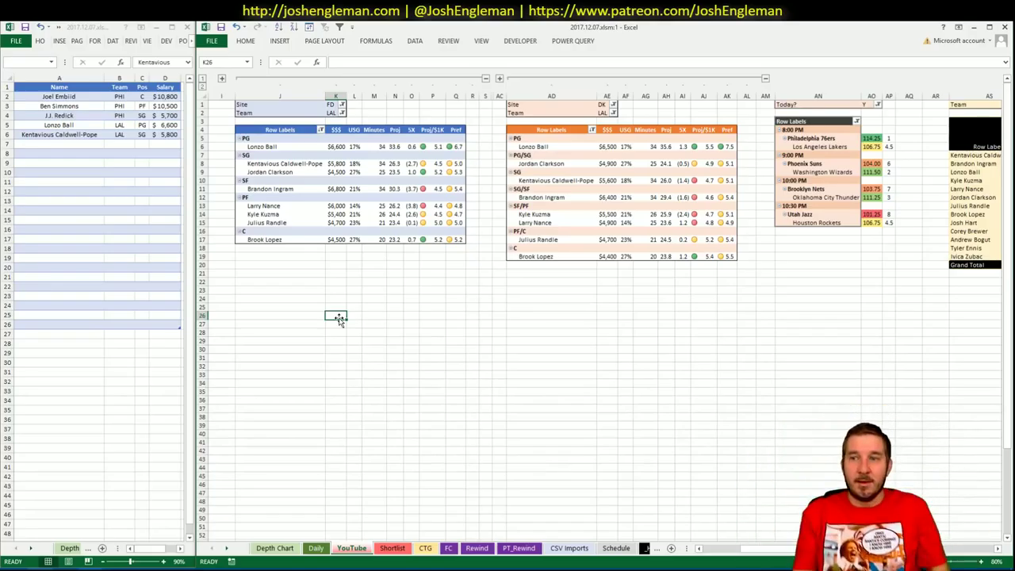
{"action": "scroll", "coordinate": [603, 317], "scroll_direction": "right", "scroll_amount": 3}
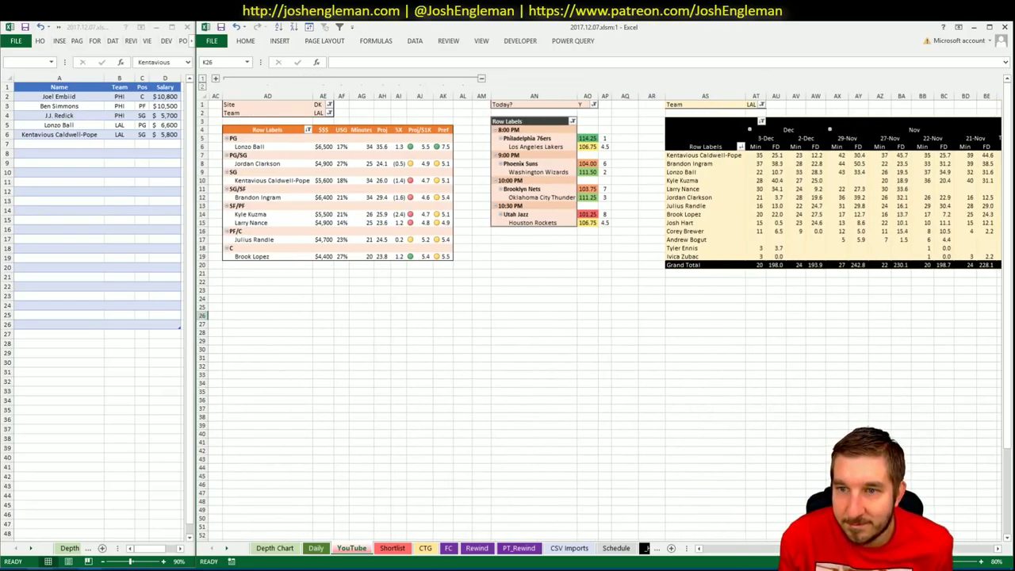
{"action": "scroll", "coordinate": [602, 317], "scroll_direction": "left", "scroll_amount": 3}
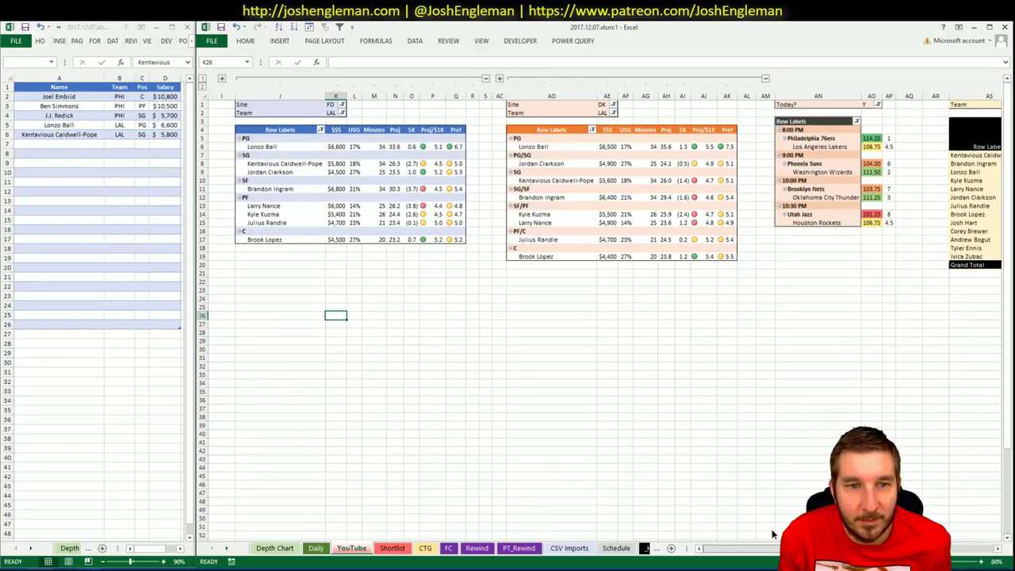
{"action": "scroll", "coordinate": [771, 534], "scroll_direction": "right", "scroll_amount": 3}
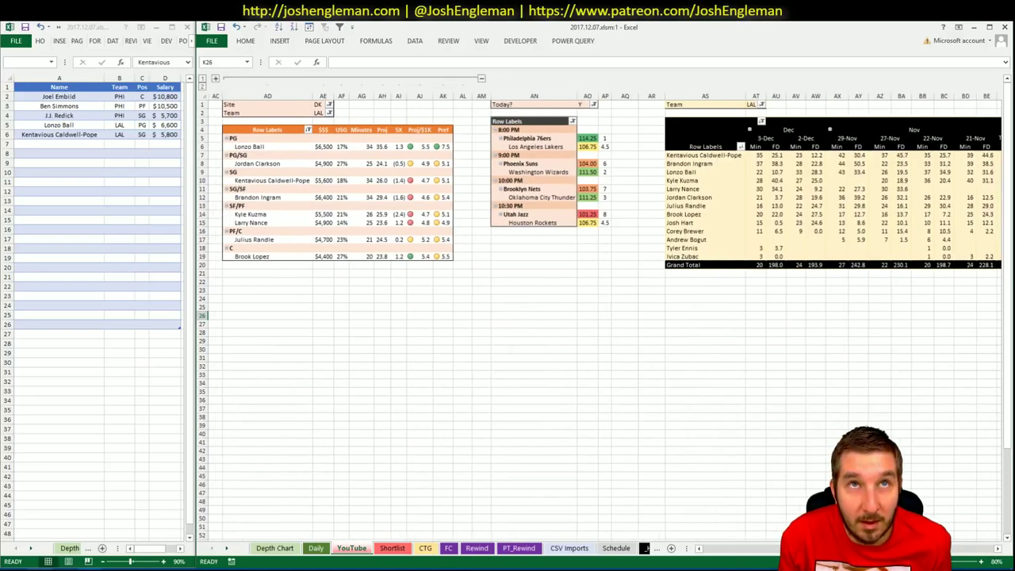
{"action": "scroll", "coordinate": [950, 532], "scroll_direction": "right", "scroll_amount": 2}
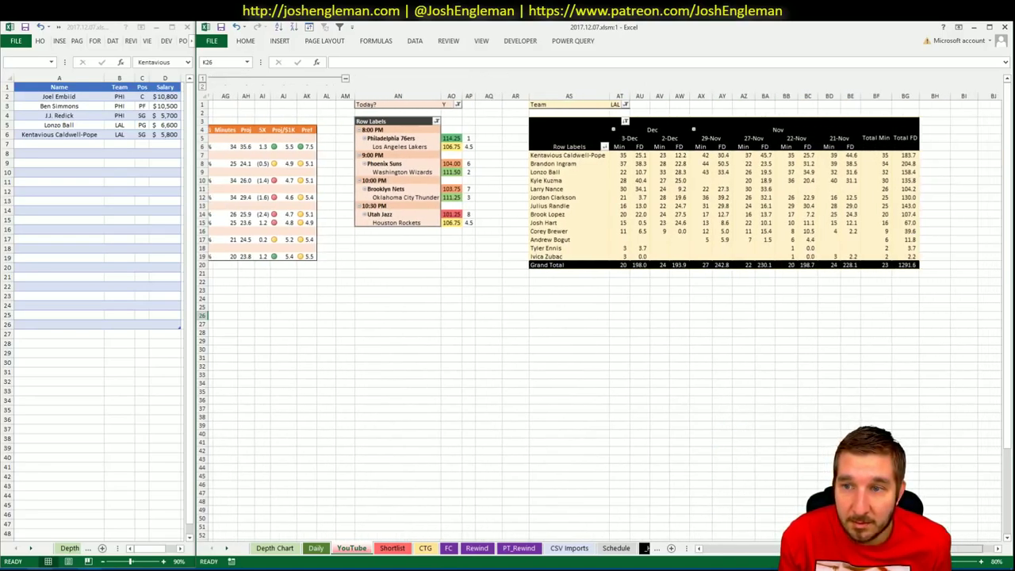
{"action": "scroll", "coordinate": [602, 317], "scroll_direction": "left", "scroll_amount": 3}
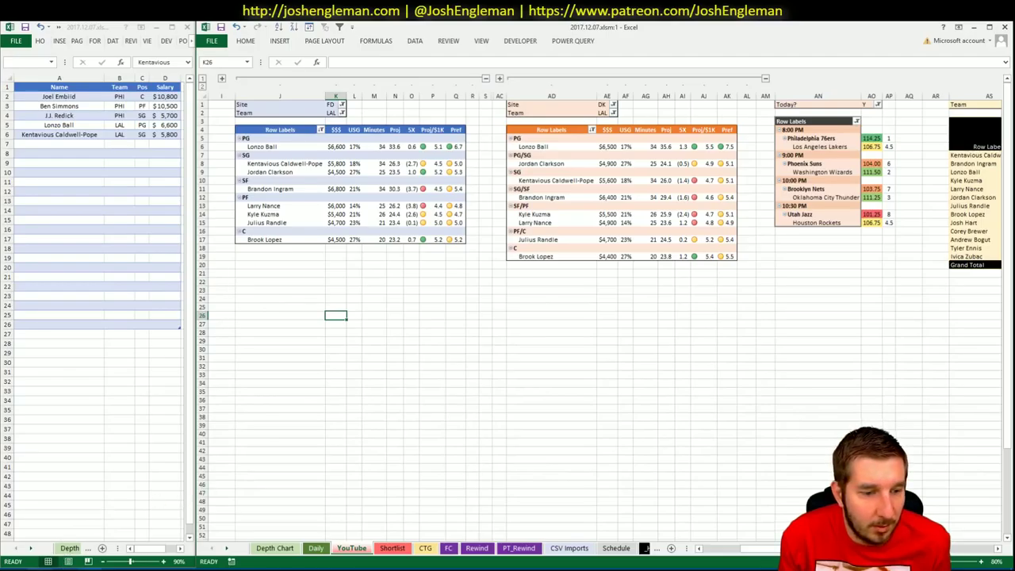
Switch to FantasyCruncher, review the small forwards and power forwards, and examine Kyle Kuzma's game log and news
{"action": "key", "text": "alt+Tab"}
{"action": "left_click", "coordinate": [567, 38]}
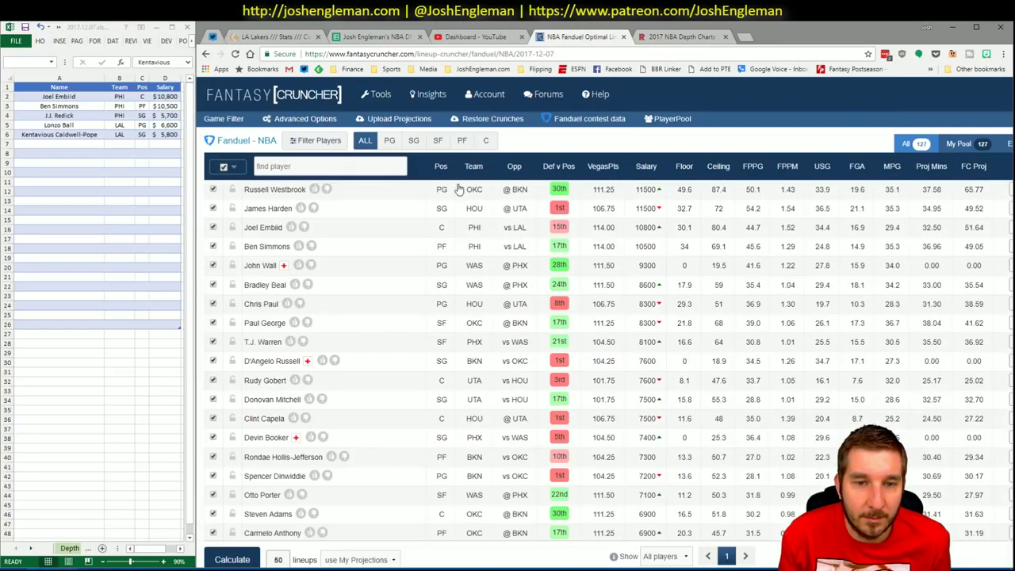
{"action": "left_click", "coordinate": [437, 140]}
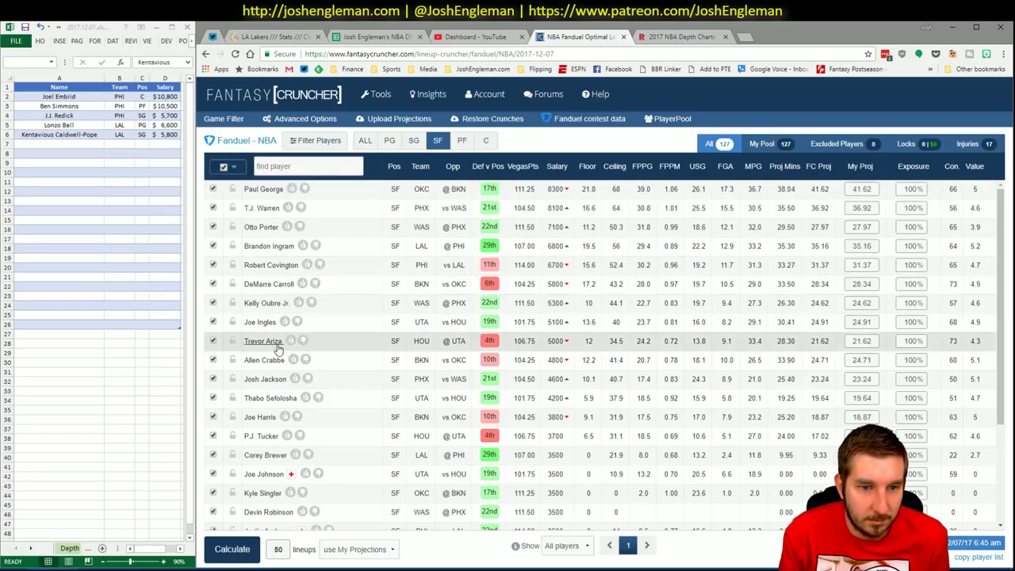
{"action": "left_click", "coordinate": [460, 141]}
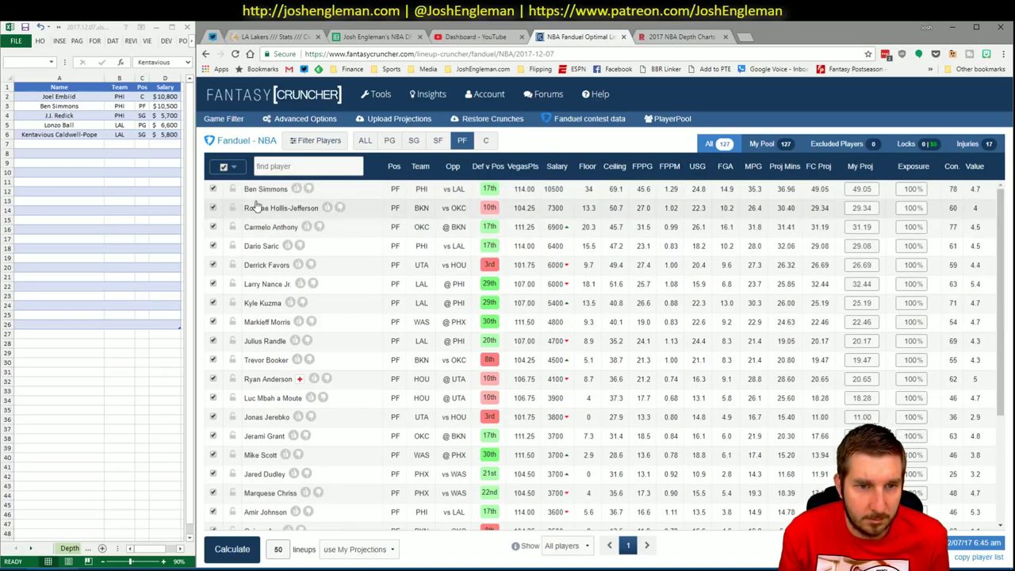
{"action": "left_click", "coordinate": [265, 304]}
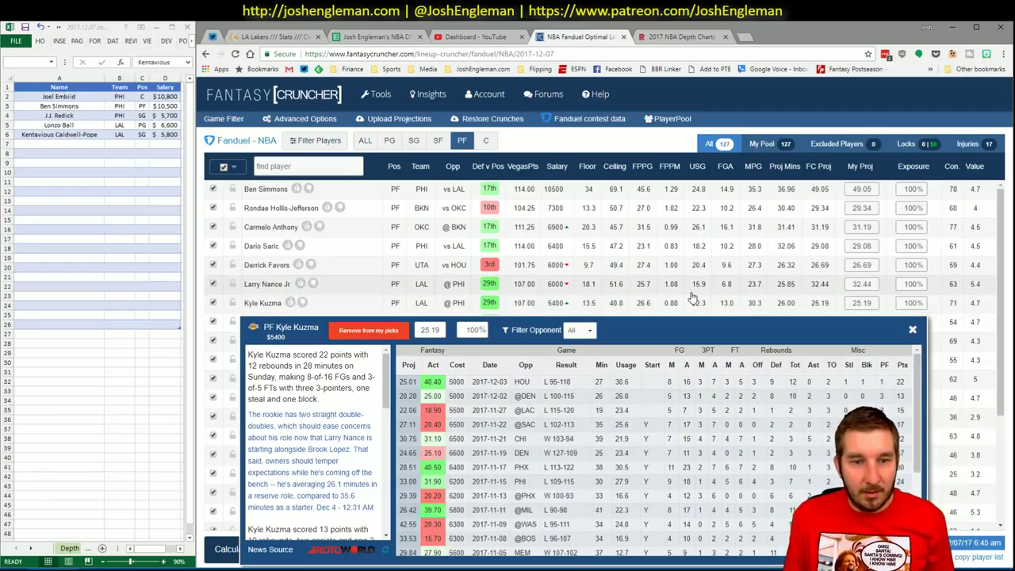
{"action": "left_click", "coordinate": [912, 330]}
Enter Kyle Kuzma in the sixth row of the player list
{"action": "left_click", "coordinate": [70, 145]}
{"action": "type", "text": "Kent"}
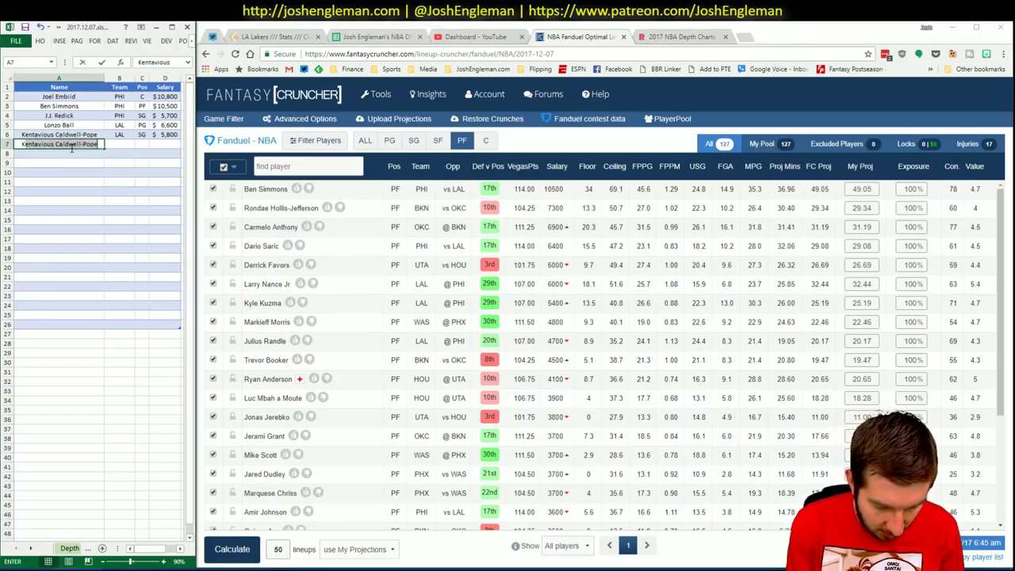
{"action": "key", "text": "BackSpace"}
{"action": "key", "text": "BackSpace"}
{"action": "key", "text": "BackSpace"}
{"action": "key", "text": "BackSpace"}
{"action": "type", "text": "yle Kuzma"}
{"action": "key", "text": "Return"}
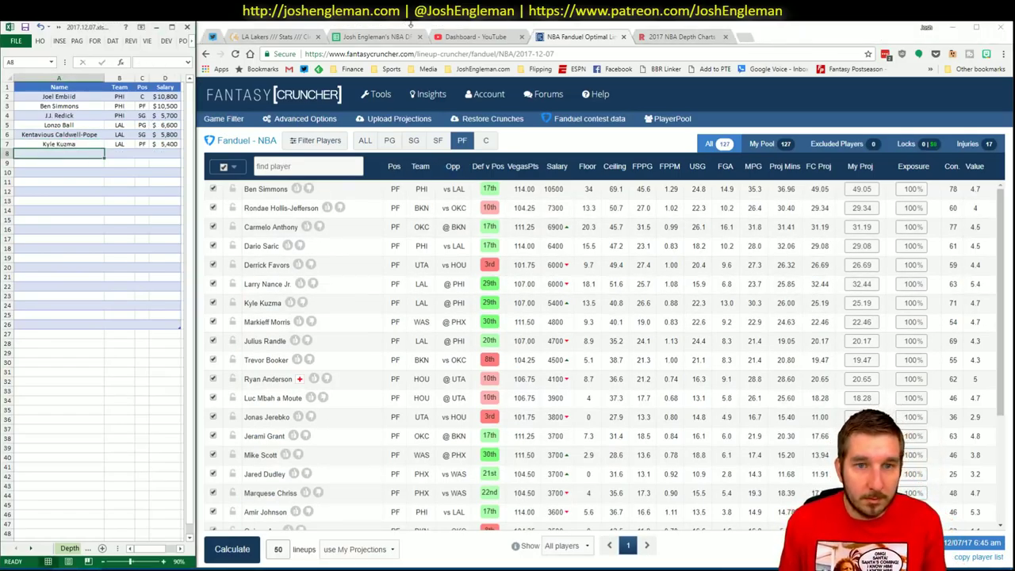
Return to the workbook and set the team filter of both the FD and DK projections on the YouTube sheet to PHO
{"action": "mouse_move", "coordinate": [91, 567]}
{"action": "left_click", "coordinate": [63, 527]}
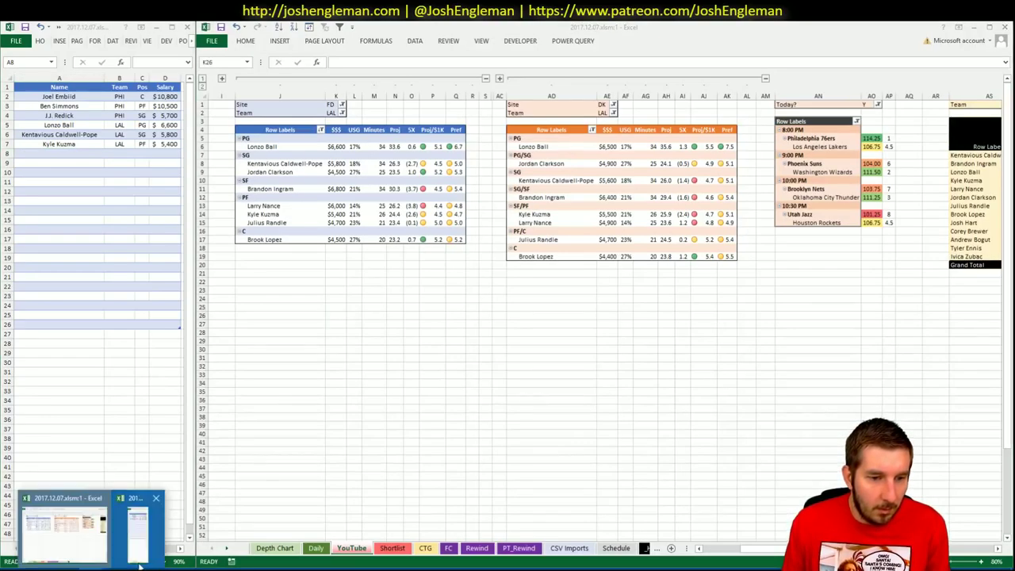
{"action": "left_click", "coordinate": [139, 559]}
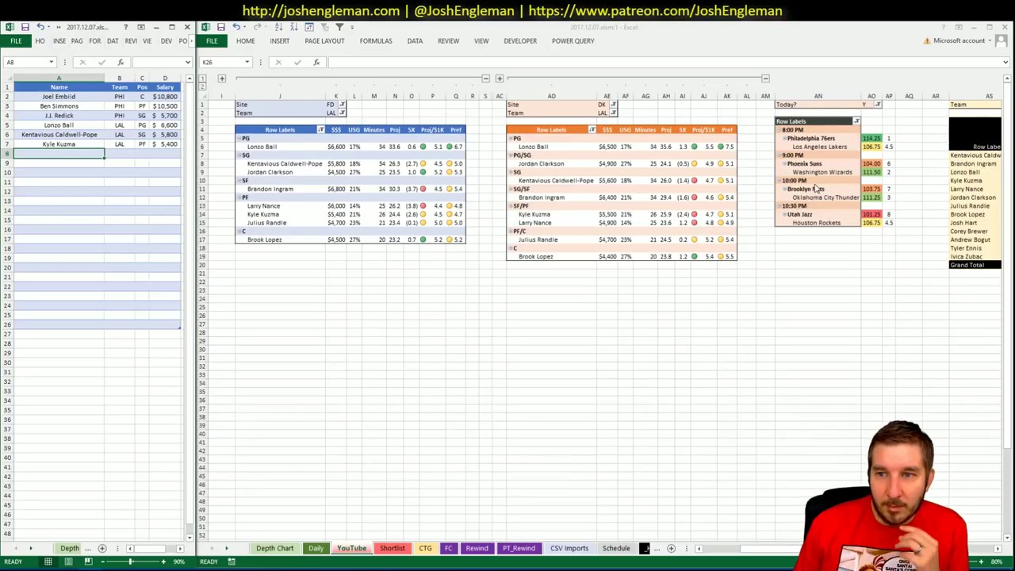
{"action": "left_click", "coordinate": [499, 460]}
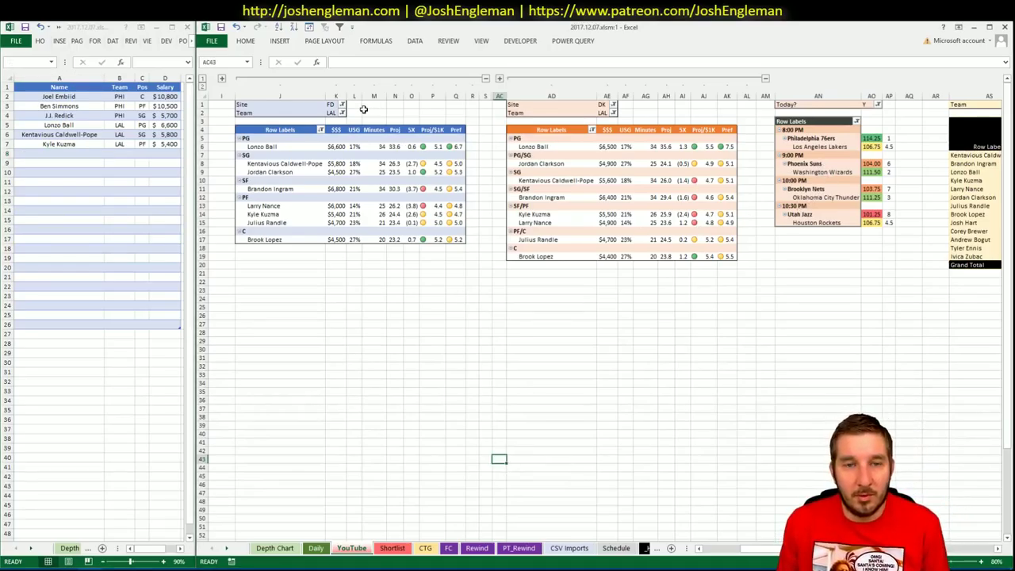
{"action": "left_click", "coordinate": [336, 114]}
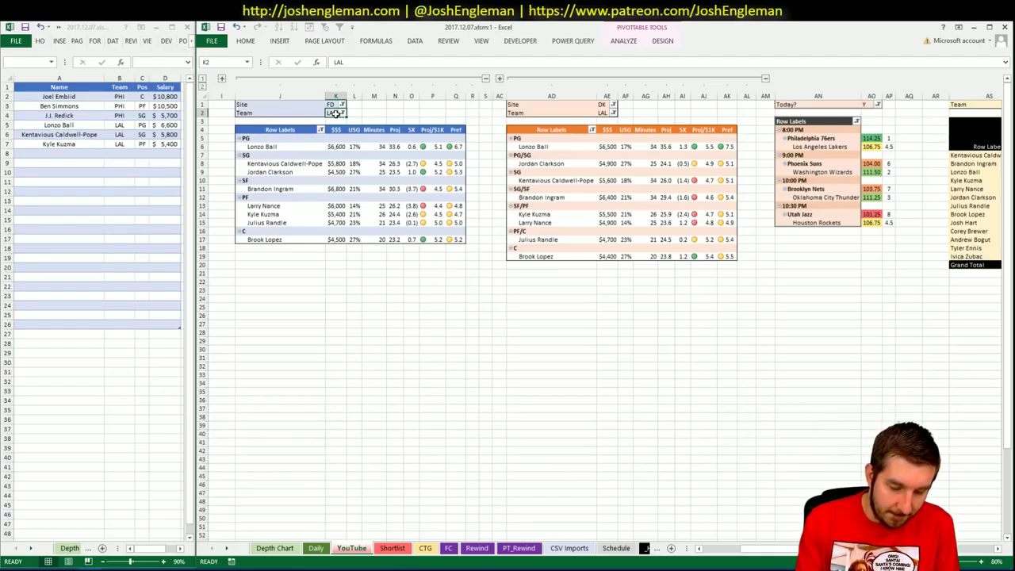
{"action": "type", "text": "PHO"}
{"action": "key", "text": "Return"}
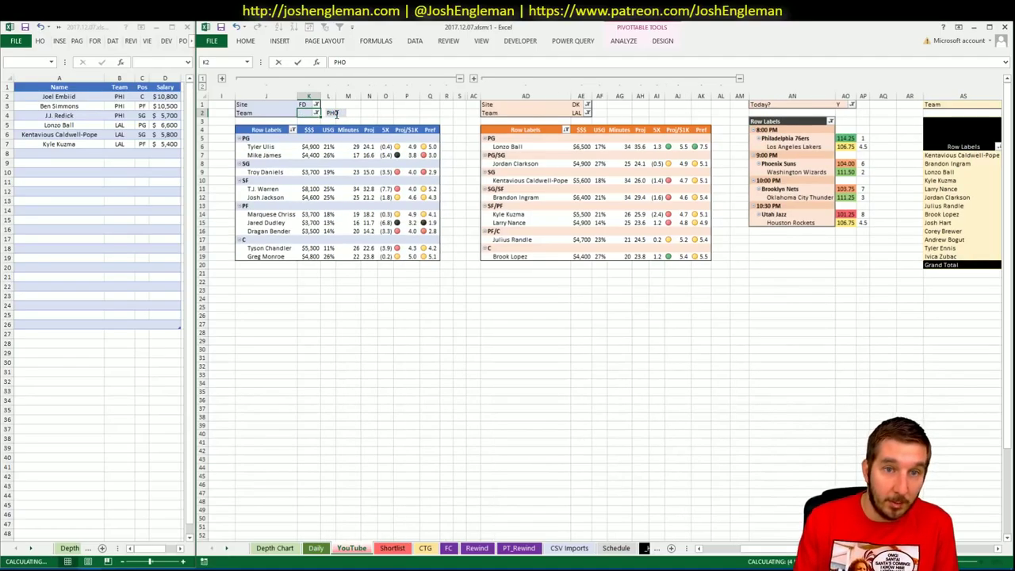
{"action": "left_click", "coordinate": [577, 113]}
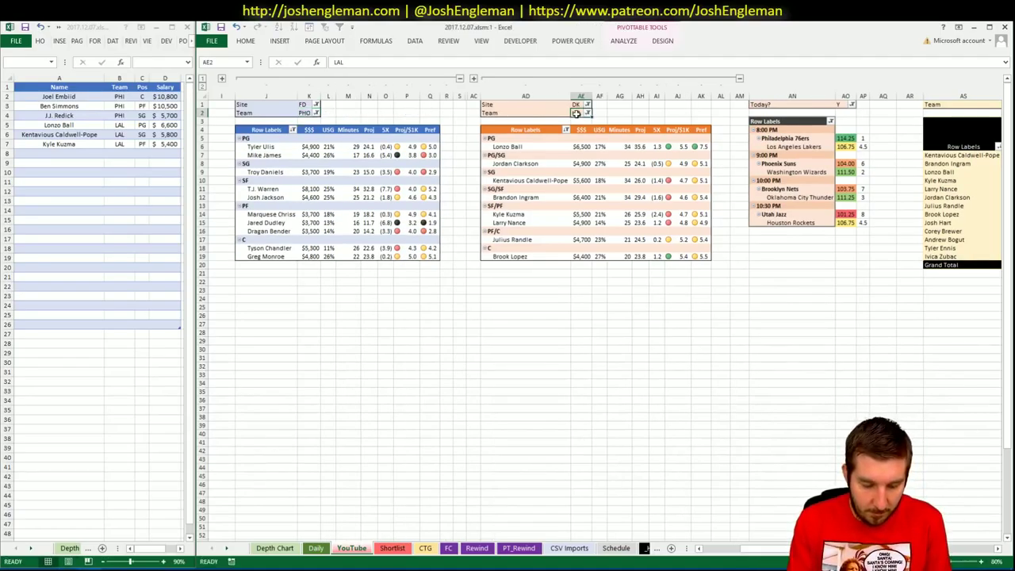
{"action": "type", "text": "PHO"}
{"action": "key", "text": "Return"}
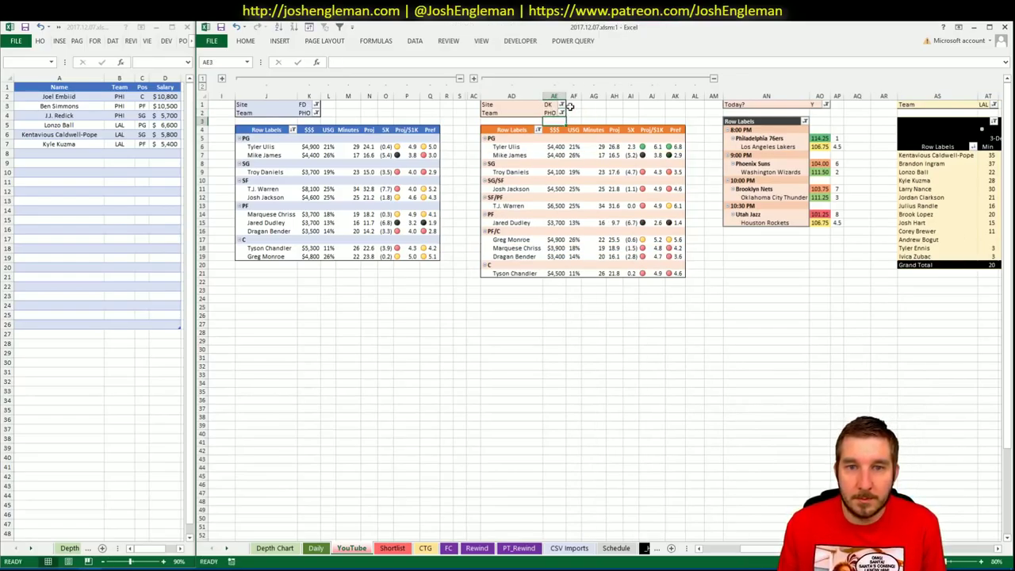
Set the team filter of the recent game log to PHO
{"action": "left_click", "coordinate": [987, 104]}
{"action": "type", "text": "PHO"}
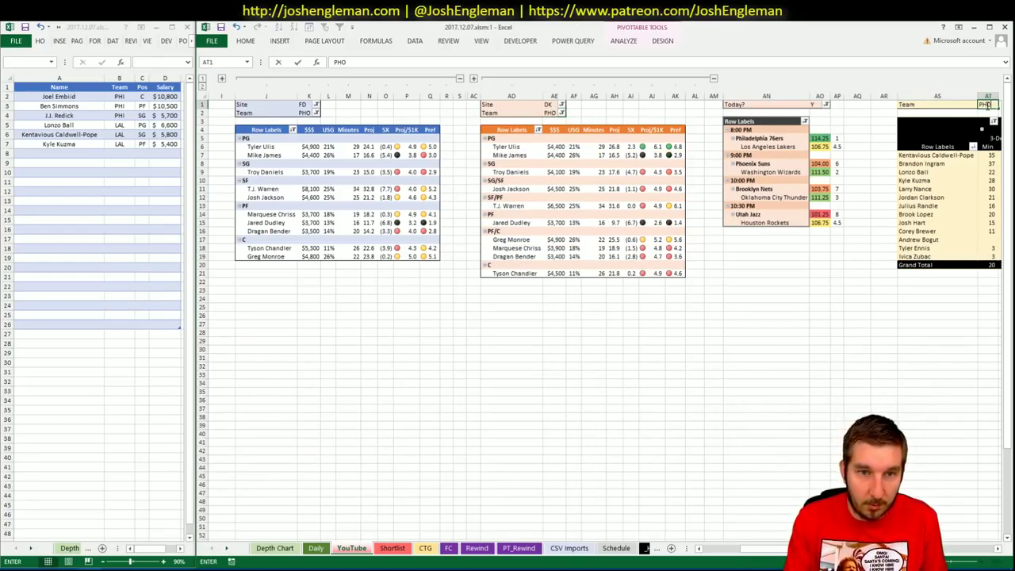
{"action": "key", "text": "Return"}
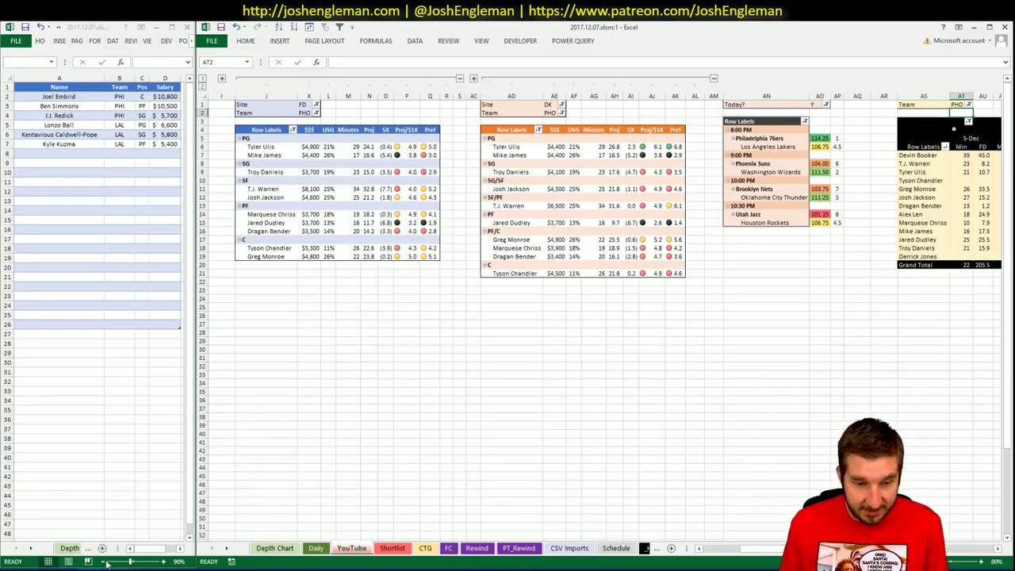
Switch to Cleaning the Glass, open the Phoenix Suns' player stats and copy their shooting frequency table
{"action": "mouse_move", "coordinate": [21, 567]}
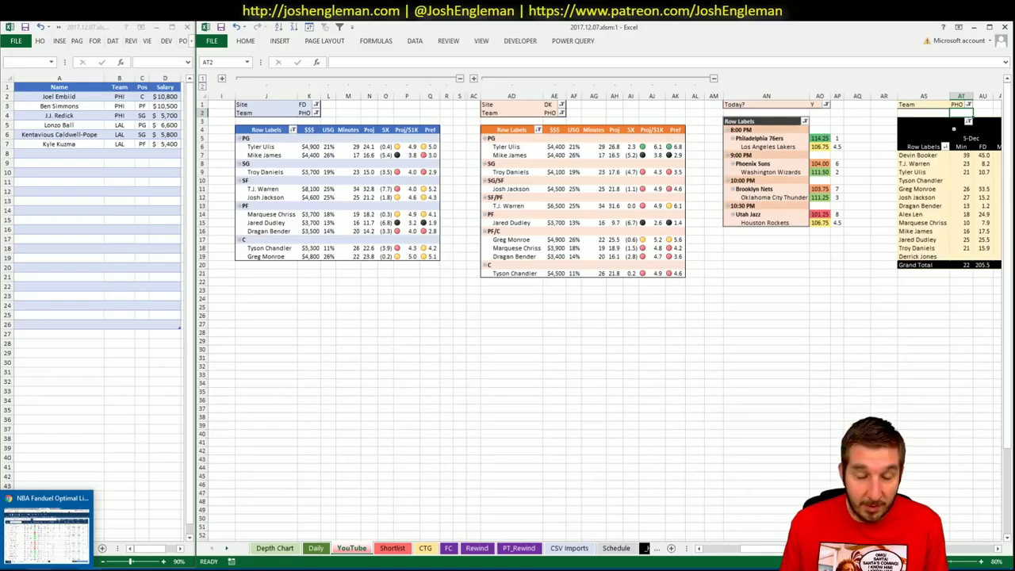
{"action": "key", "text": "alt+Tab"}
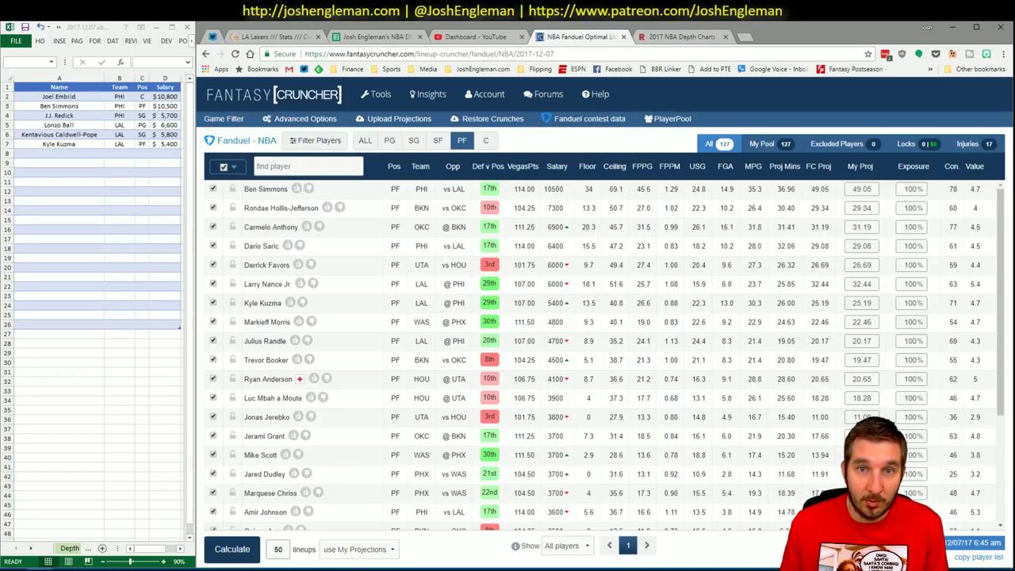
{"action": "left_click", "coordinate": [294, 38]}
{"action": "left_click", "coordinate": [368, 115]}
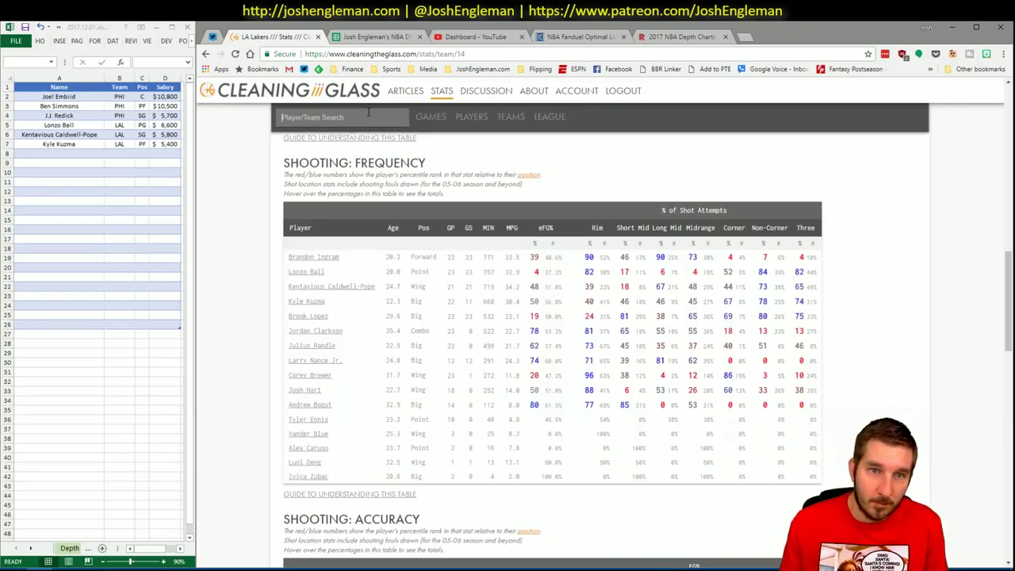
{"action": "type", "text": "suns"}
{"action": "key", "text": "Down"}
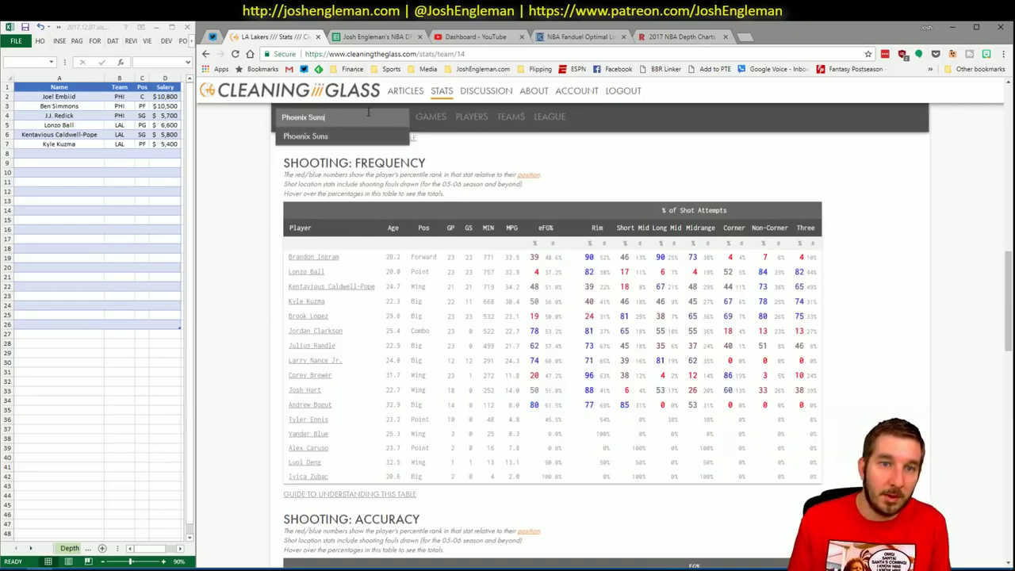
{"action": "key", "text": "Return"}
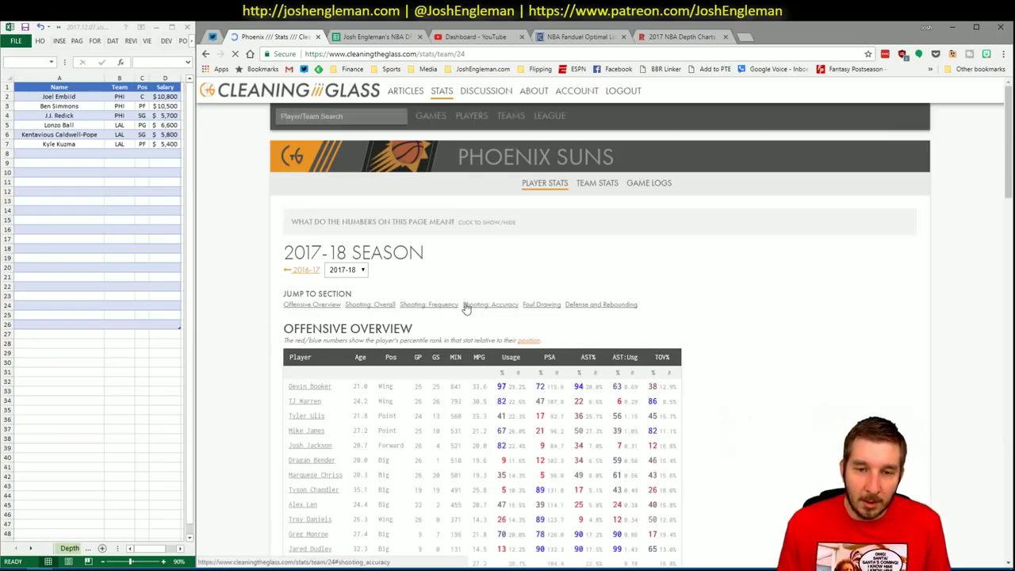
{"action": "scroll", "coordinate": [777, 444], "scroll_direction": "down", "scroll_amount": 10}
{"action": "left_click_drag", "start_coordinate": [781, 439], "coordinate": [288, 258]}
Return to the workbook, refresh the CTG sheet with the copied Suns data and set its opponent to WAS
{"action": "key", "text": "alt+Tab"}
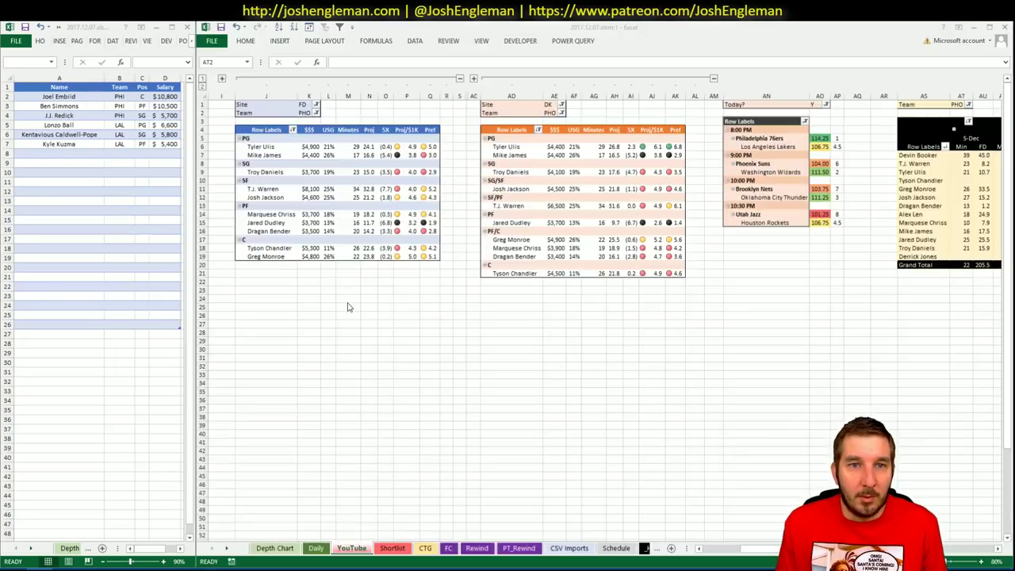
{"action": "left_click", "coordinate": [425, 548]}
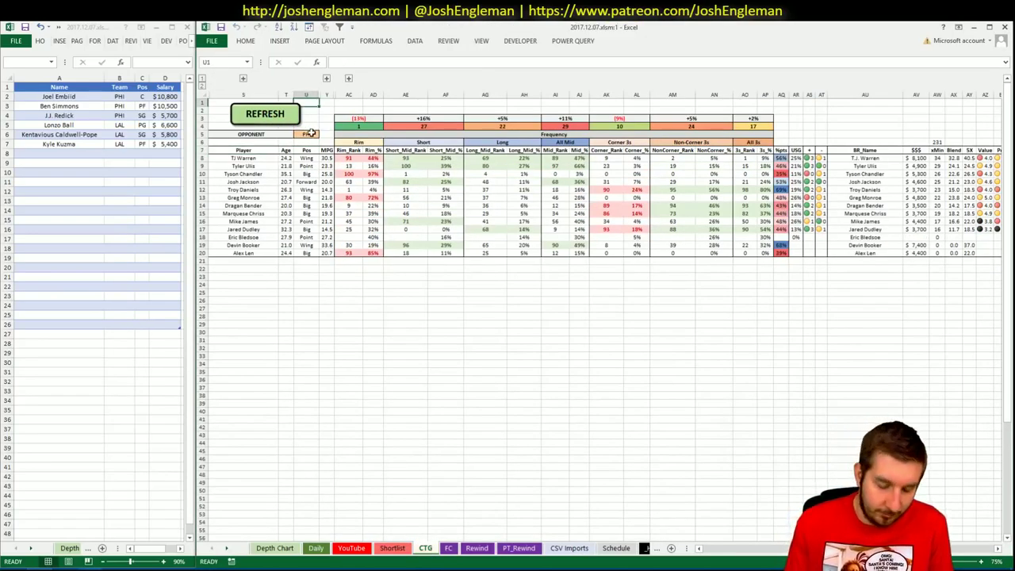
{"action": "left_click", "coordinate": [310, 133]}
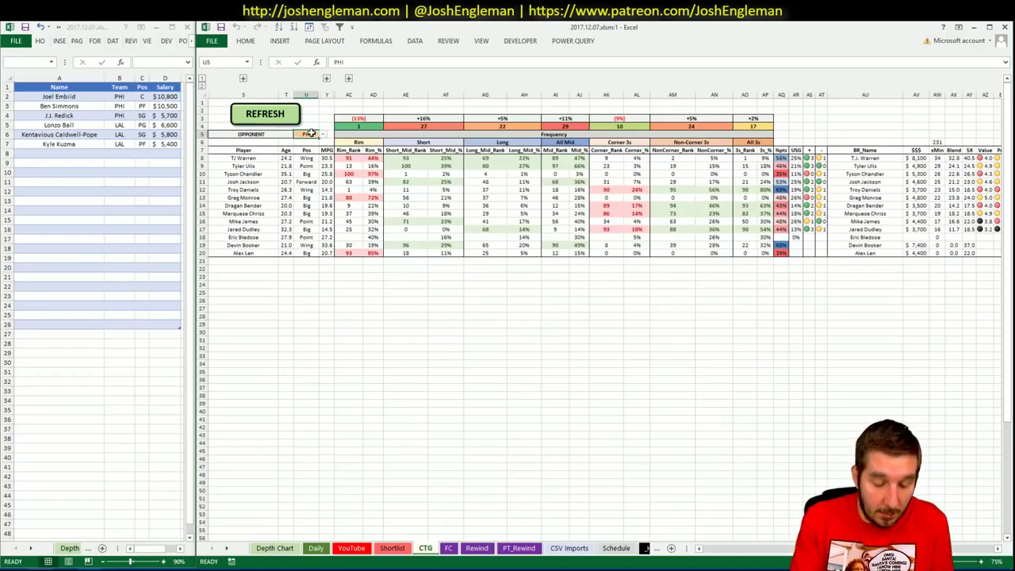
{"action": "type", "text": "WAS"}
{"action": "key", "text": "shift+Return"}
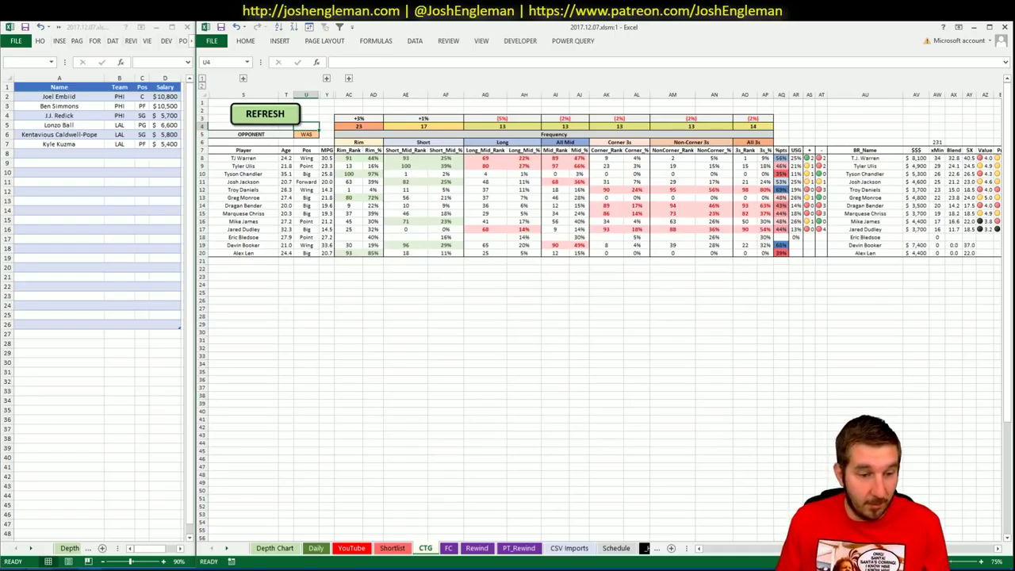
Switch to FantasyCruncher, list the small forwards and examine T.J. Warren's game log and news
{"action": "key", "text": "alt+Tab"}
{"action": "left_click", "coordinate": [555, 37]}
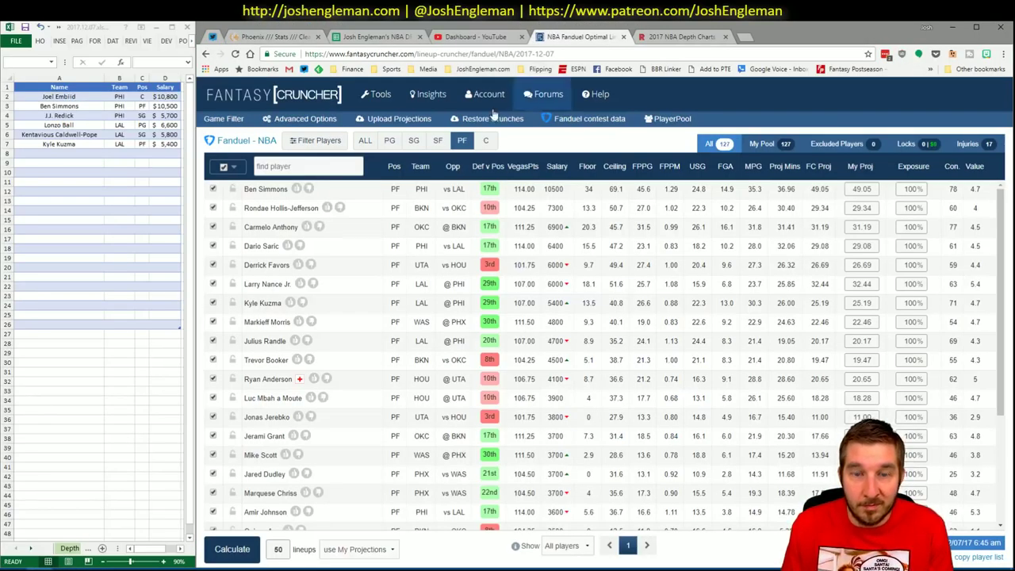
{"action": "left_click", "coordinate": [437, 140]}
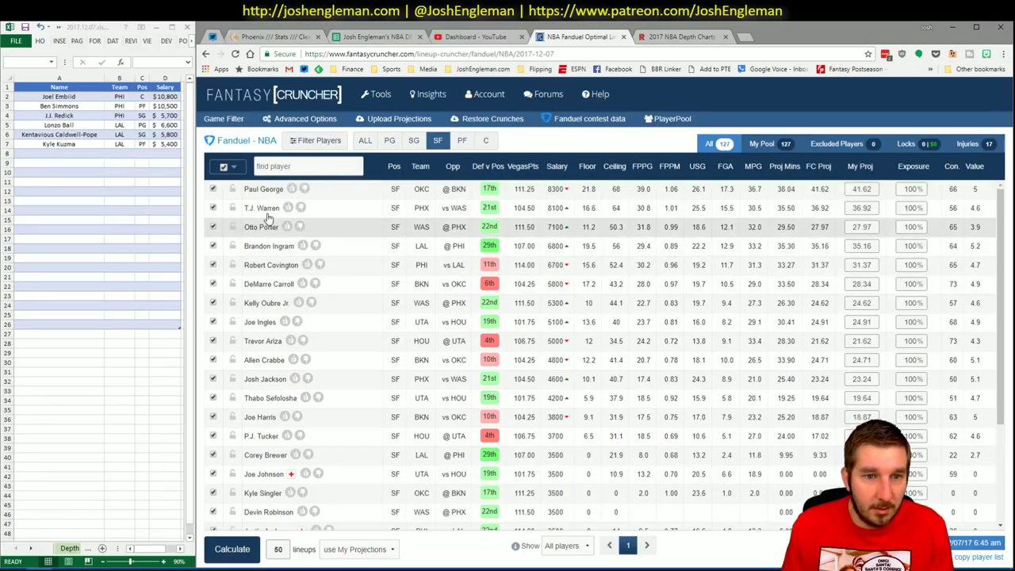
{"action": "left_click", "coordinate": [263, 208]}
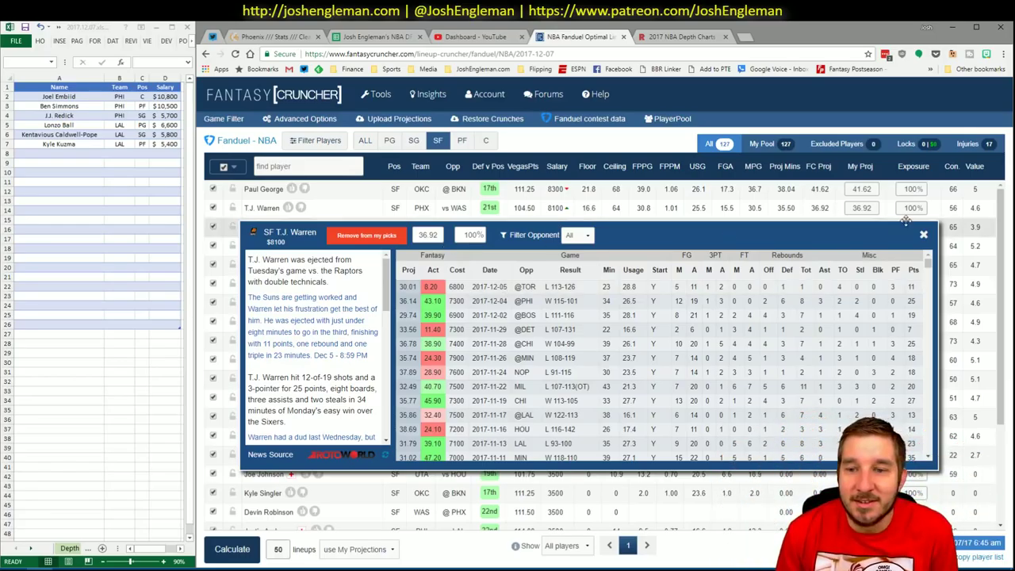
Reopen T.J. Warren's game log and news among the small forwards for another look, and close it
{"action": "left_click", "coordinate": [923, 236]}
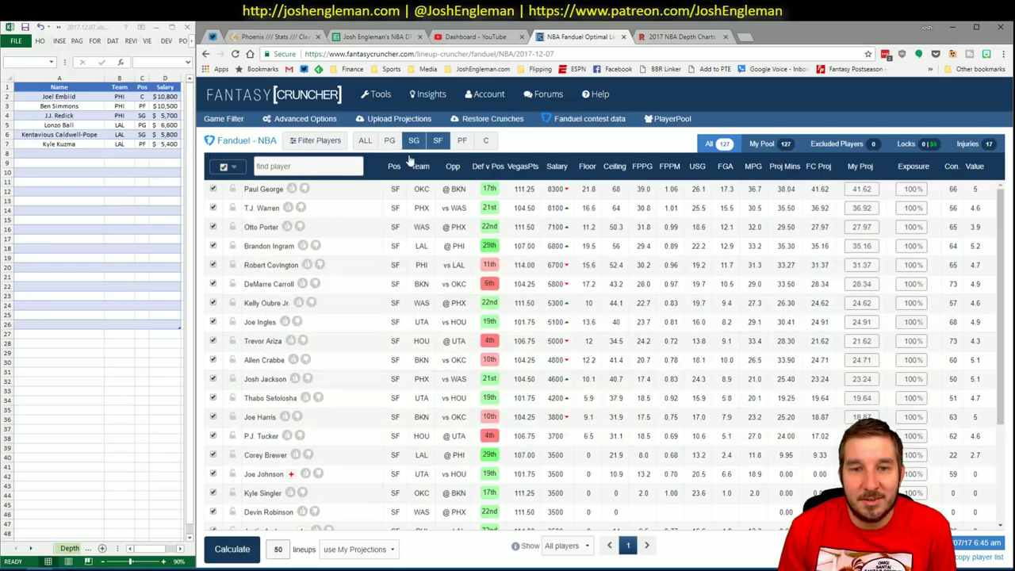
{"action": "left_click", "coordinate": [253, 210]}
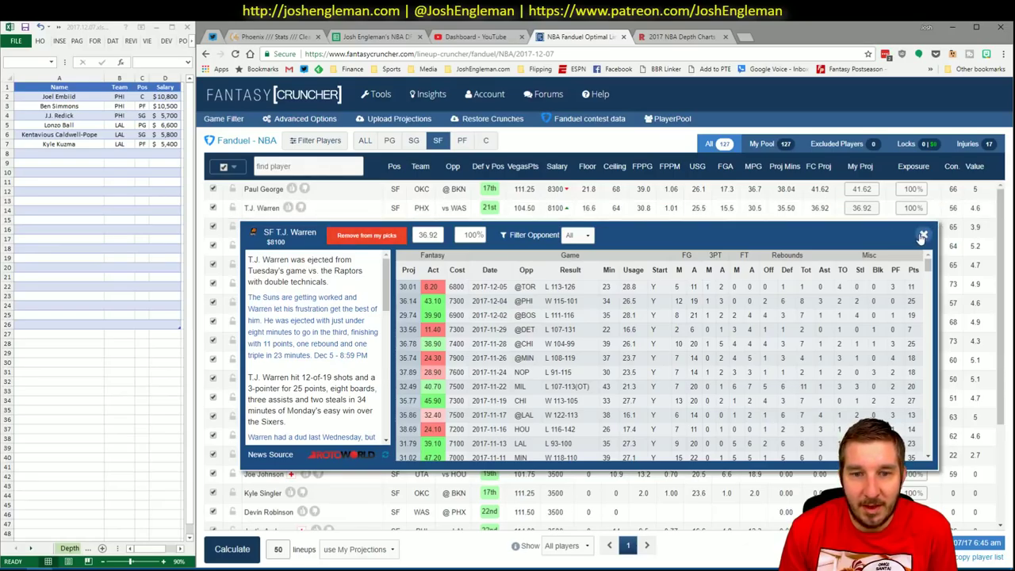
{"action": "left_click", "coordinate": [923, 237]}
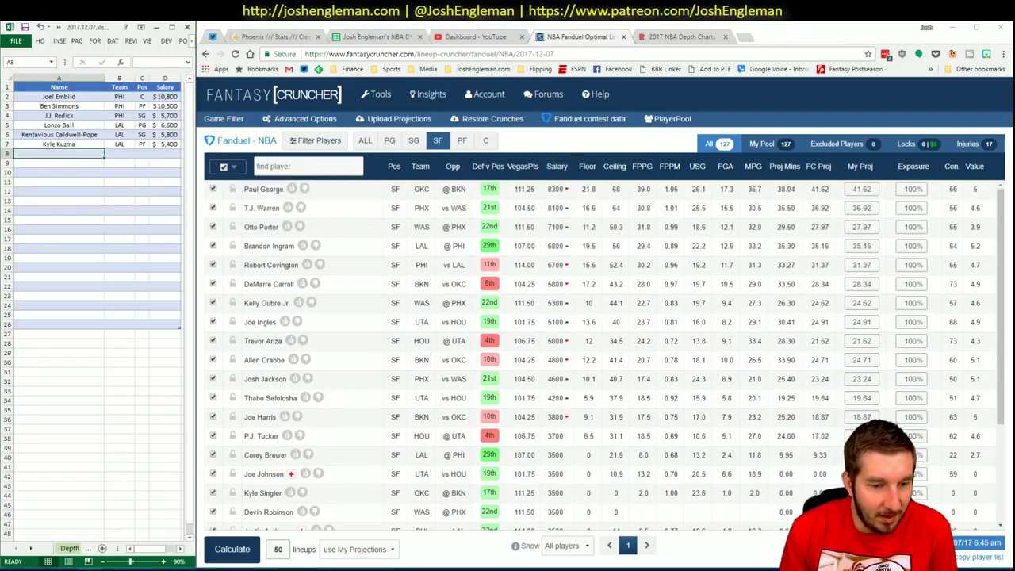
Return to the workbook and review the Suns' shooting frequencies on the CTG sheet and their projections on the YouTube sheet
{"action": "key", "text": "alt+Tab"}
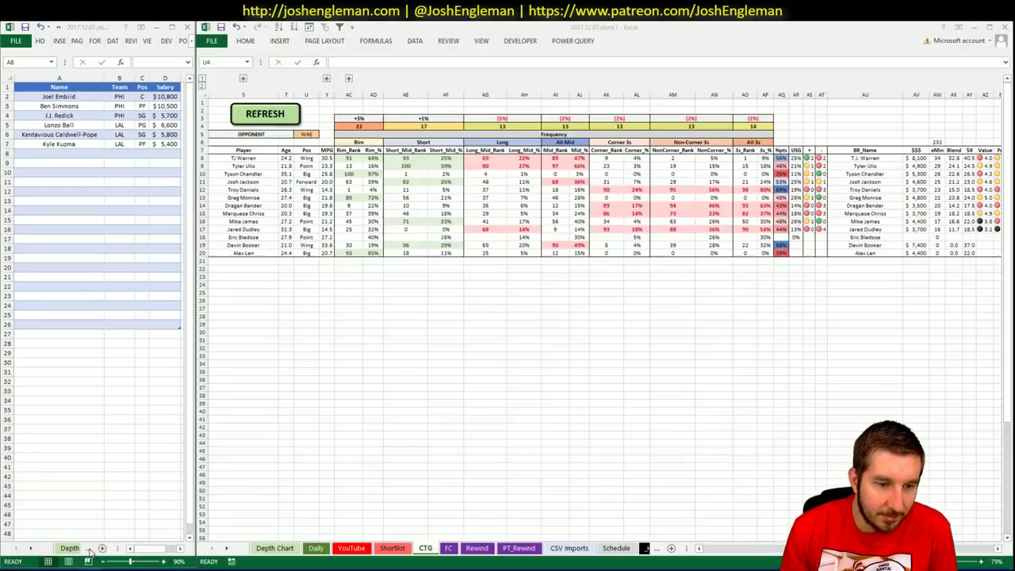
{"action": "left_click", "coordinate": [563, 308]}
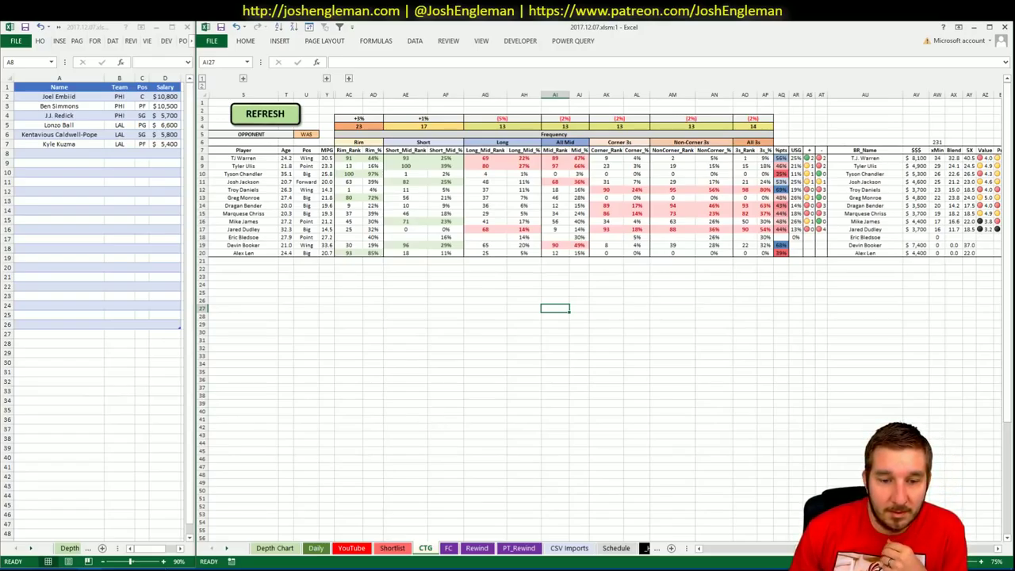
{"action": "left_click", "coordinate": [316, 548]}
{"action": "left_click", "coordinate": [351, 548]}
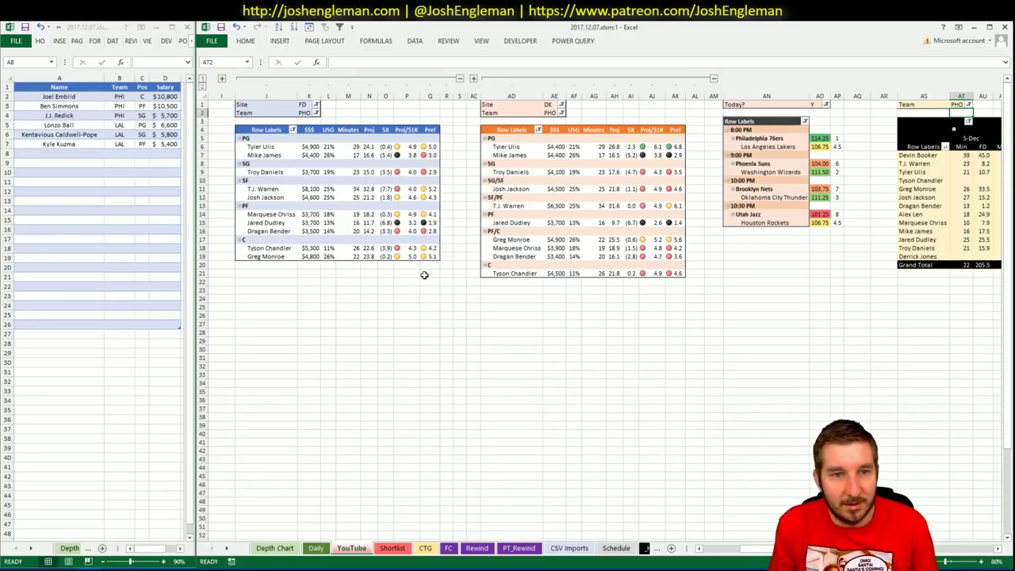
{"action": "left_click", "coordinate": [350, 298]}
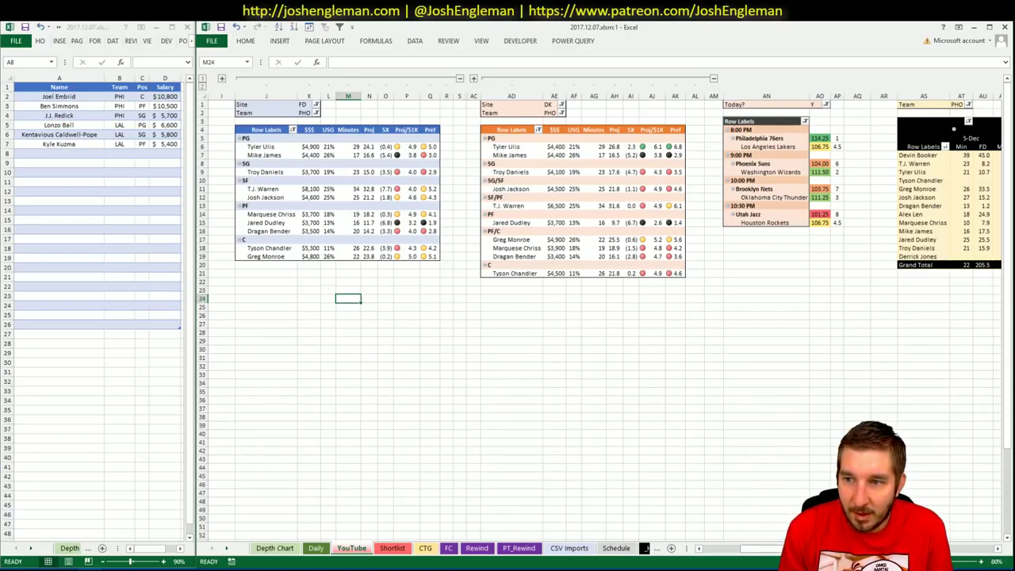
Add Troy Daniels to the first empty row of the shortlist
{"action": "left_click", "coordinate": [86, 153]}
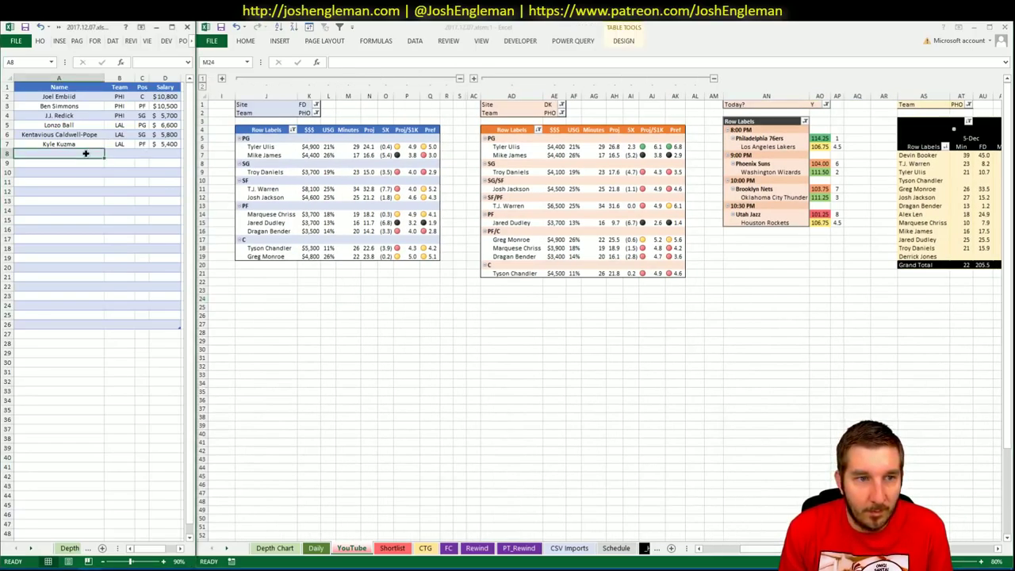
{"action": "type", "text": "Troy Daniels"}
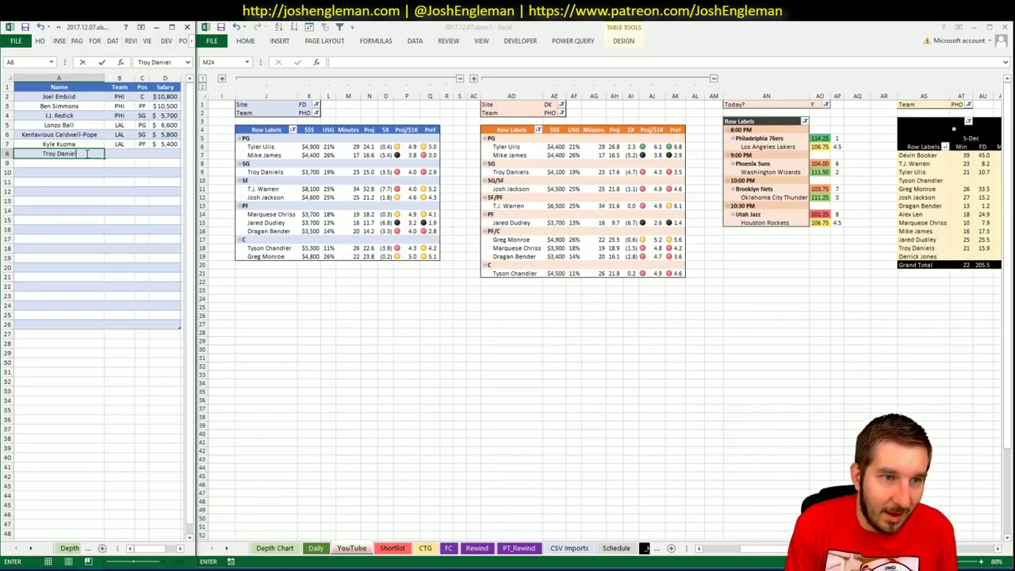
{"action": "key", "text": "Return"}
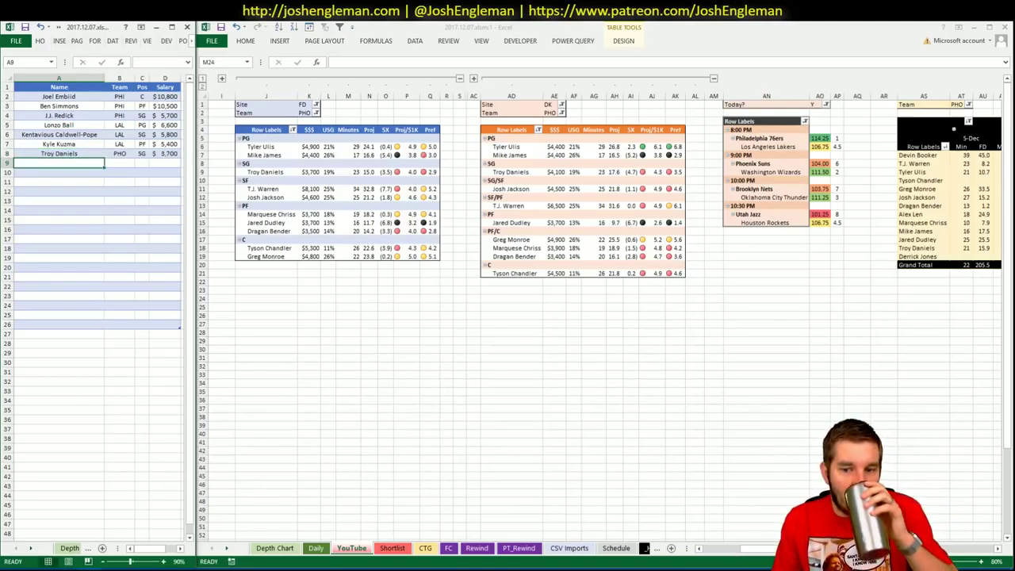
Check the Suns' recent game log and add Tyler Ulis to the shortlist below Troy Daniels
{"action": "key", "text": "alt+Tab"}
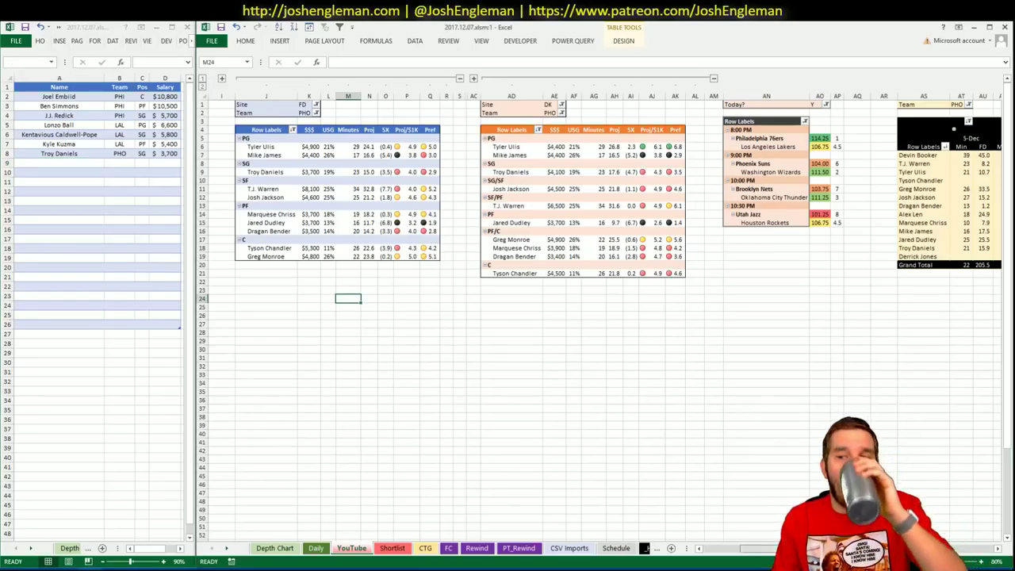
{"action": "scroll", "coordinate": [603, 317], "scroll_direction": "right", "scroll_amount": 3}
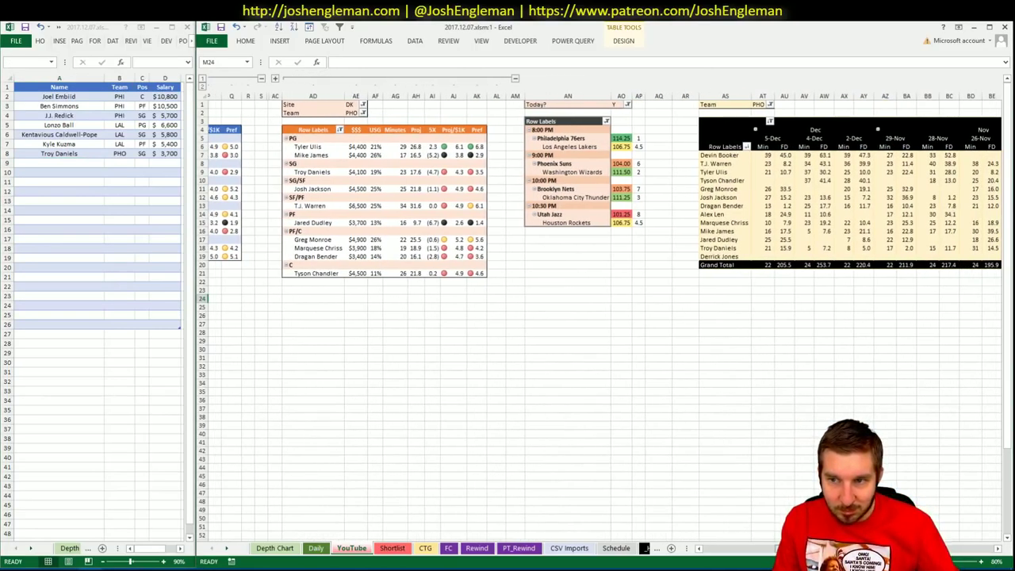
{"action": "scroll", "coordinate": [603, 317], "scroll_direction": "left", "scroll_amount": 5}
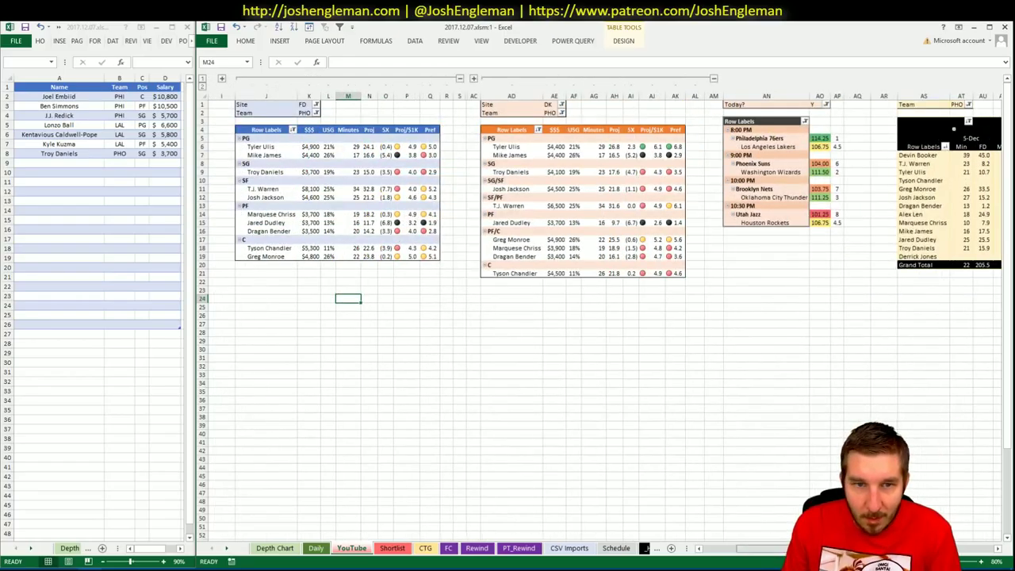
{"action": "left_click", "coordinate": [75, 161]}
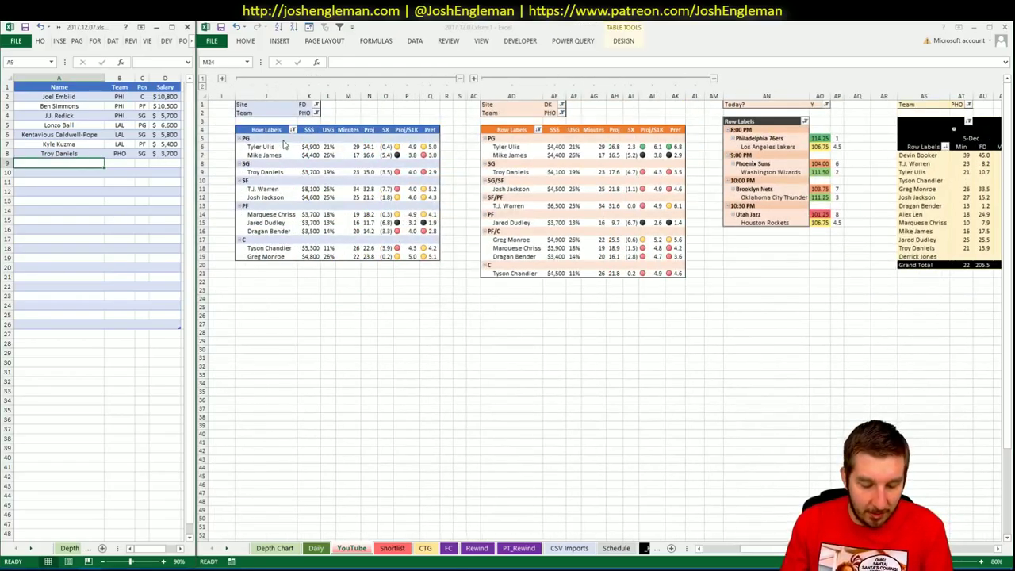
{"action": "type", "text": "Tyler Ulis"}
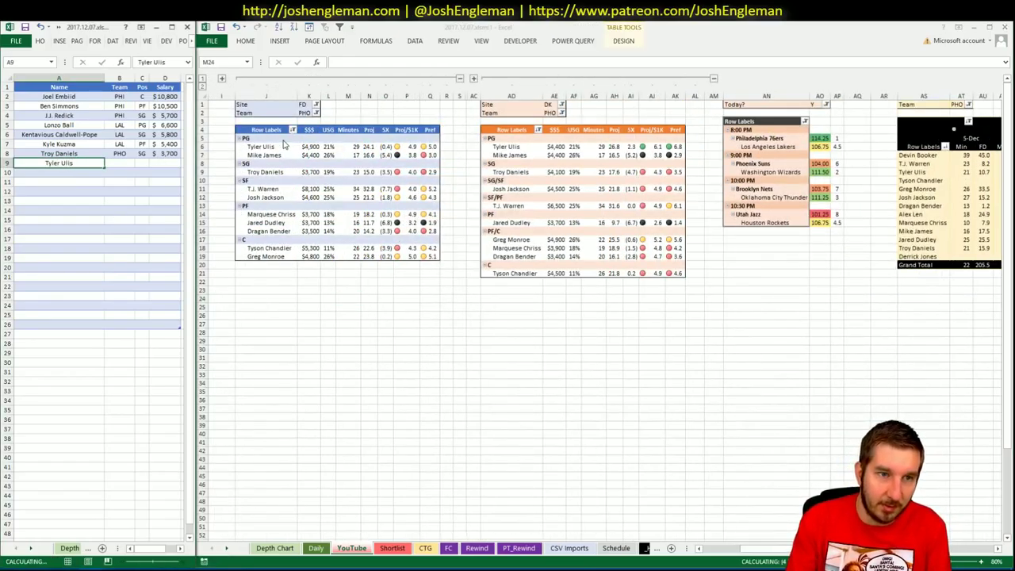
{"action": "key", "text": "Return"}
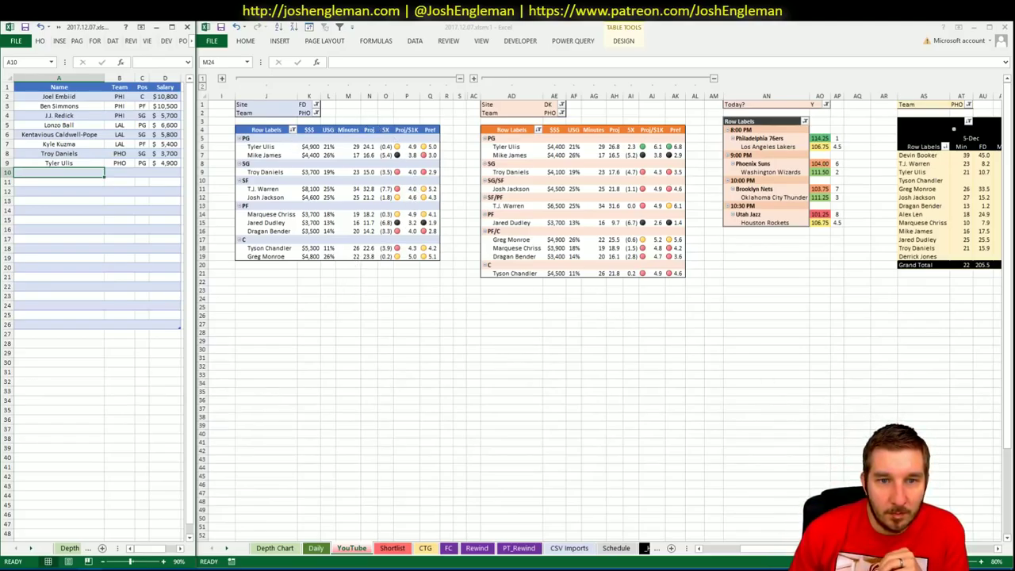
Compare the Suns' projections, including Josh Jackson's value, with their recent game log and the Daily sheet
{"action": "scroll", "coordinate": [605, 308], "scroll_direction": "right", "scroll_amount": 5}
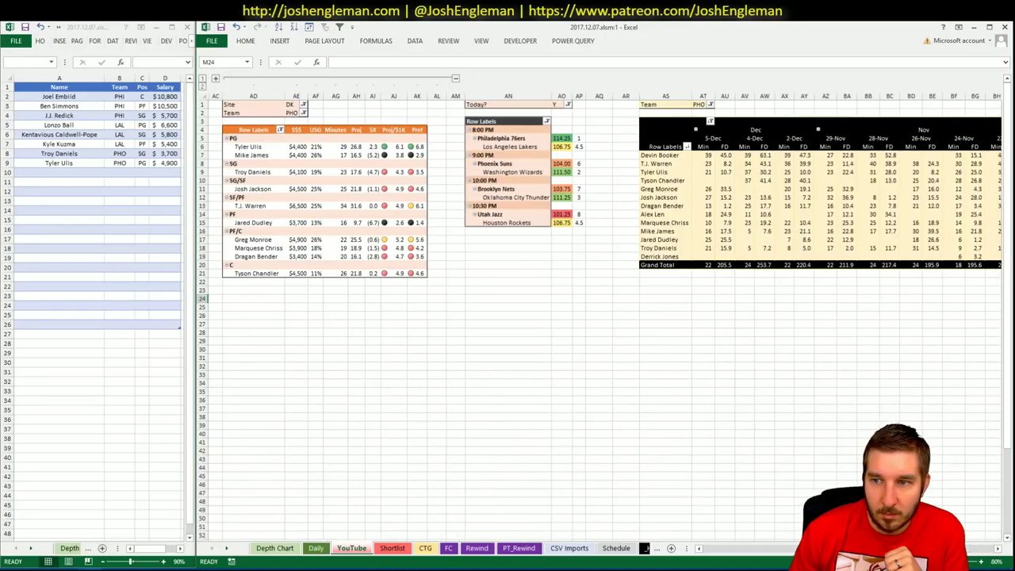
{"action": "scroll", "coordinate": [777, 549], "scroll_direction": "left", "scroll_amount": 5}
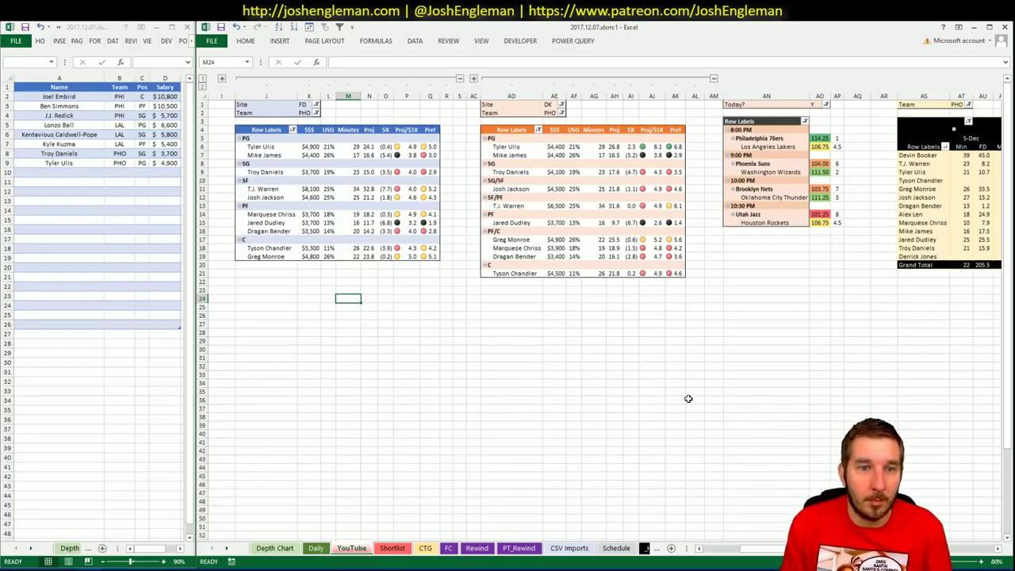
{"action": "left_click", "coordinate": [409, 196]}
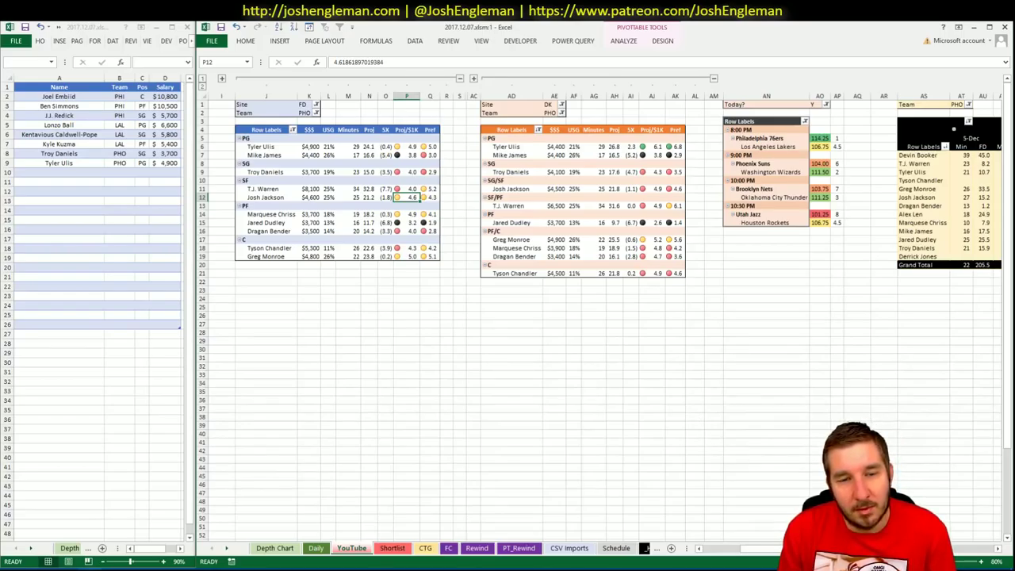
{"action": "scroll", "coordinate": [602, 309], "scroll_direction": "right", "scroll_amount": 5}
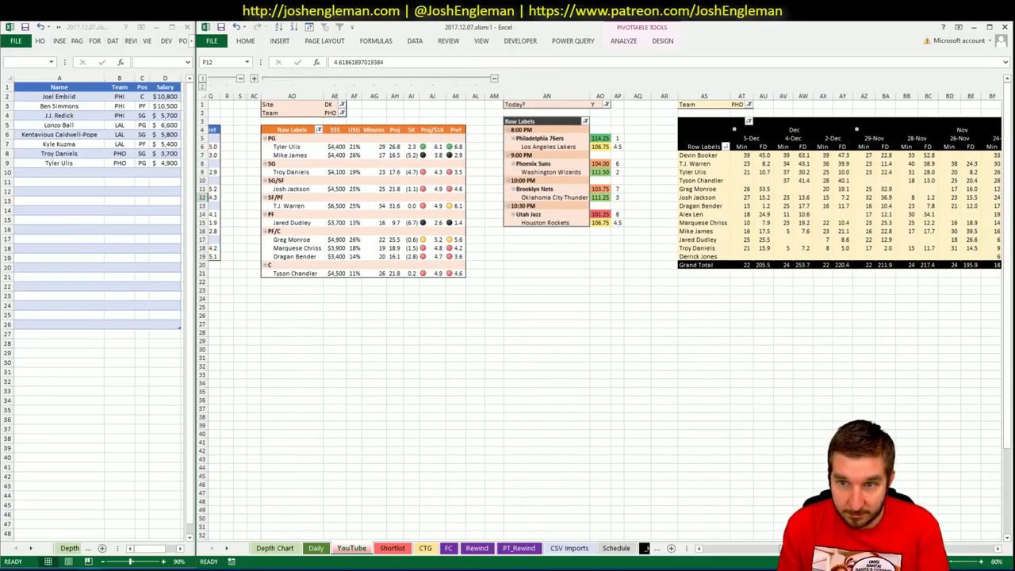
{"action": "scroll", "coordinate": [456, 510], "scroll_direction": "left", "scroll_amount": 5}
{"action": "left_click", "coordinate": [316, 548]}
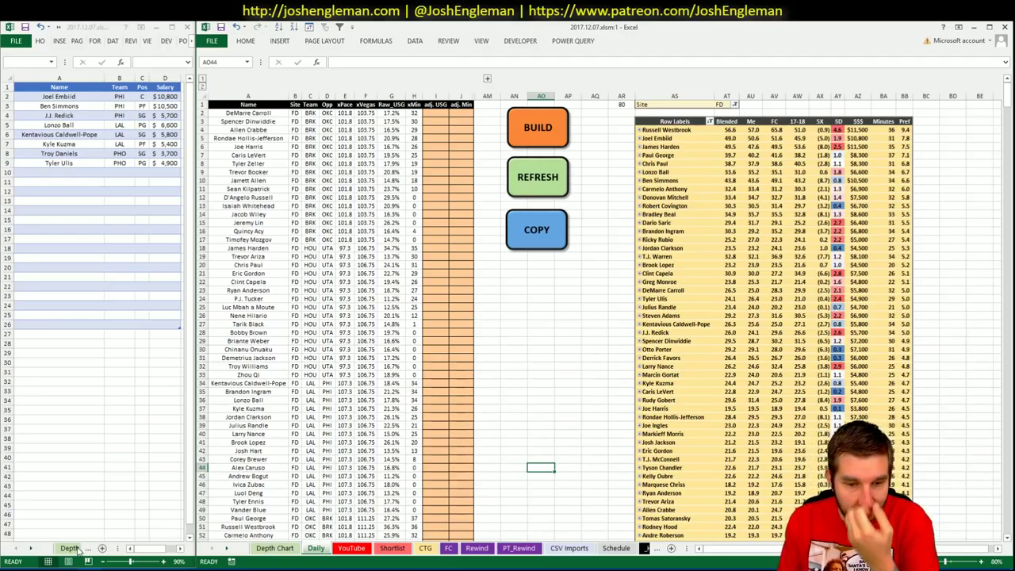
{"action": "left_click", "coordinate": [353, 548]}
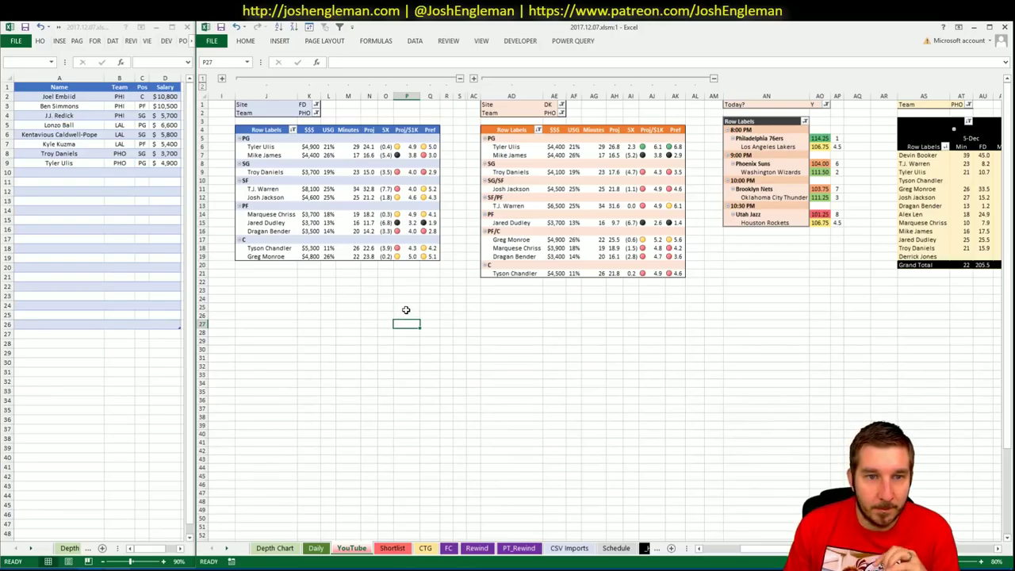
Set the team filter of both the FD and DK projection tables to WAS
{"action": "left_click", "coordinate": [346, 113]}
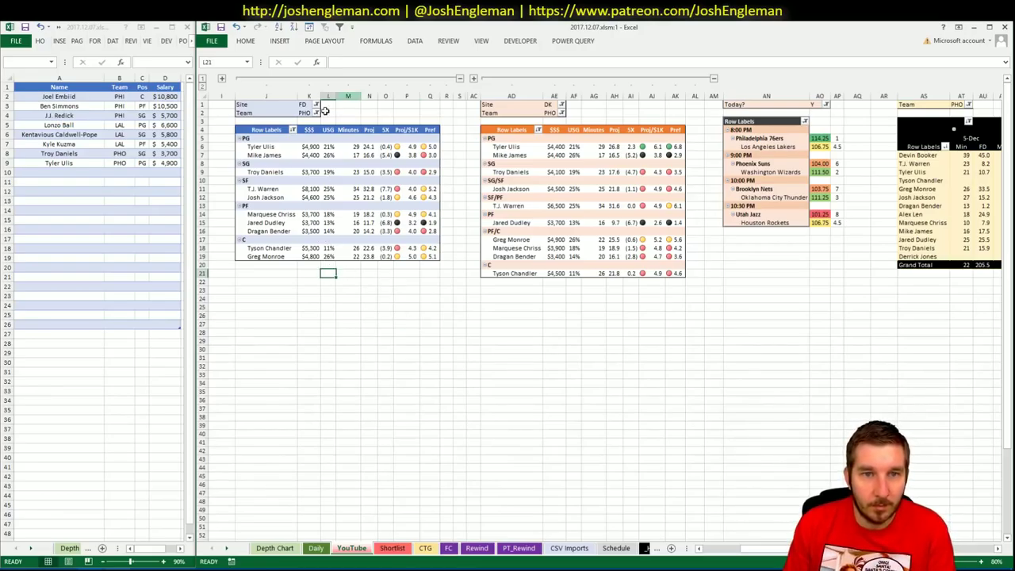
{"action": "left_click", "coordinate": [307, 114]}
{"action": "type", "text": "WAS"}
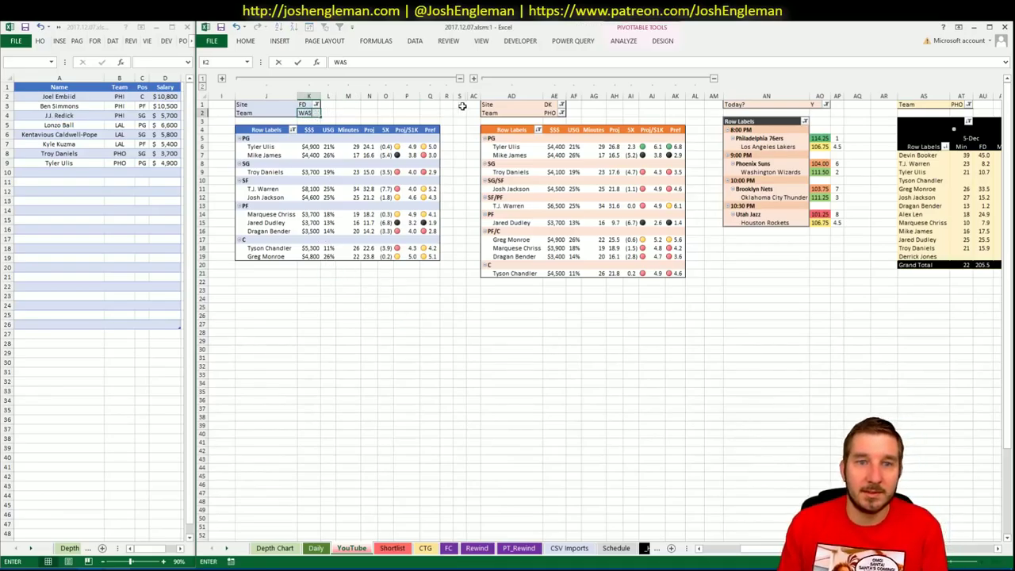
{"action": "left_click", "coordinate": [560, 113]}
{"action": "type", "text": "WAS"}
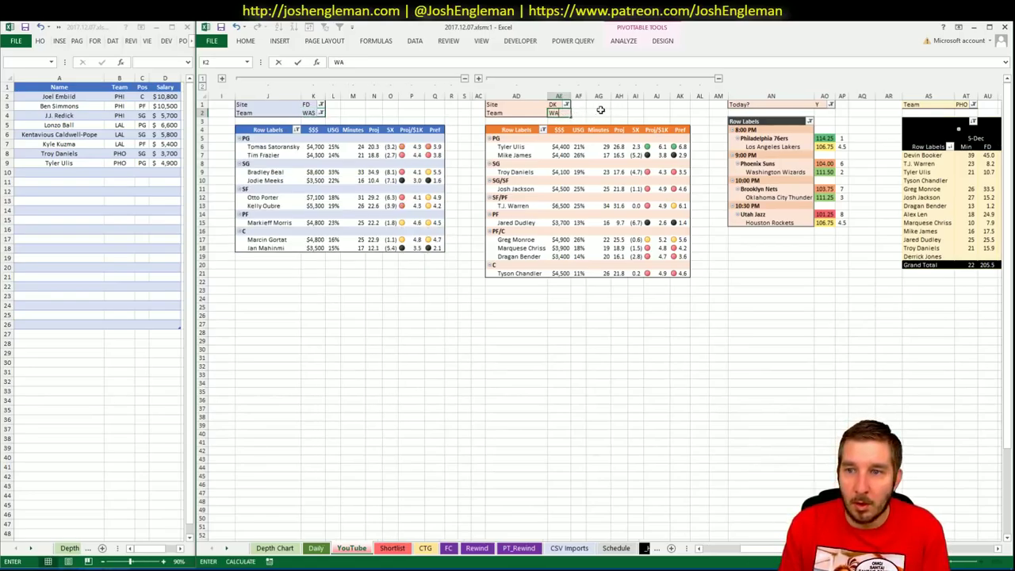
{"action": "key", "text": "Tab"}
Set the team filter of the recent game log to WAS
{"action": "left_click", "coordinate": [966, 105]}
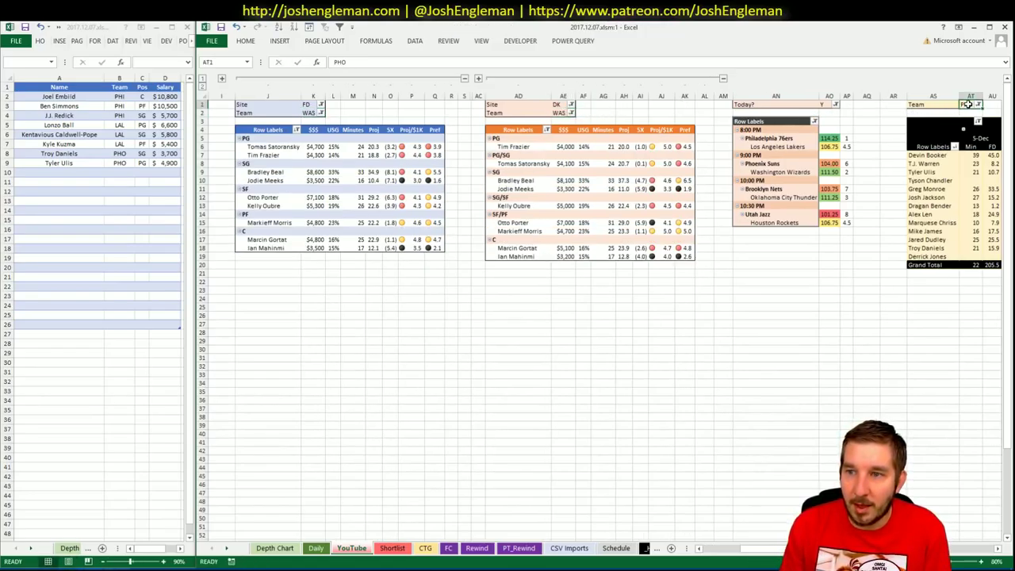
{"action": "type", "text": "WAS"}
{"action": "left_click", "coordinate": [705, 104]}
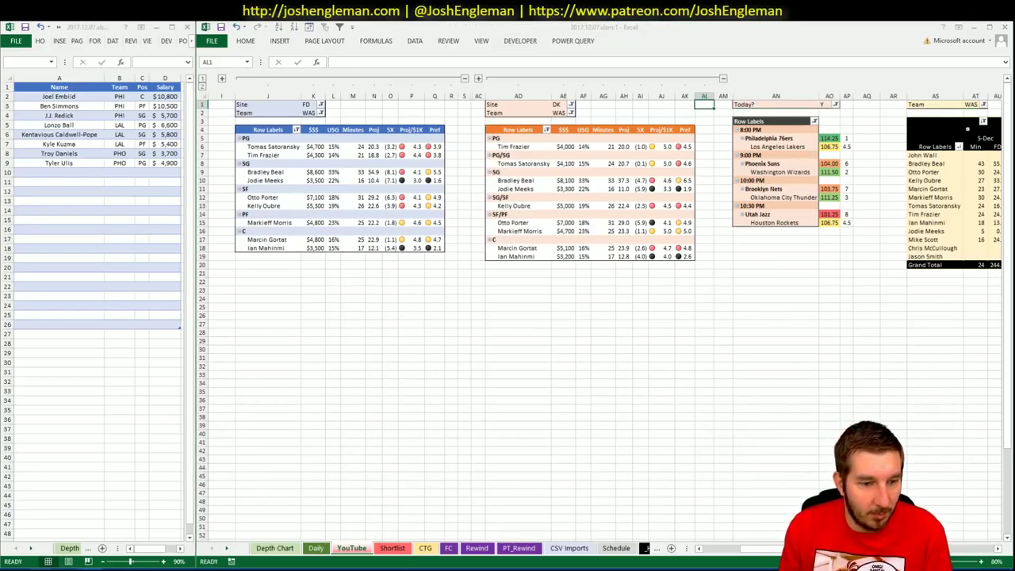
Switch to FantasyCruncher, list the shooting guards and examine Bradley Beal's game log and news
{"action": "key", "text": "alt+Tab"}
{"action": "left_click", "coordinate": [414, 141]}
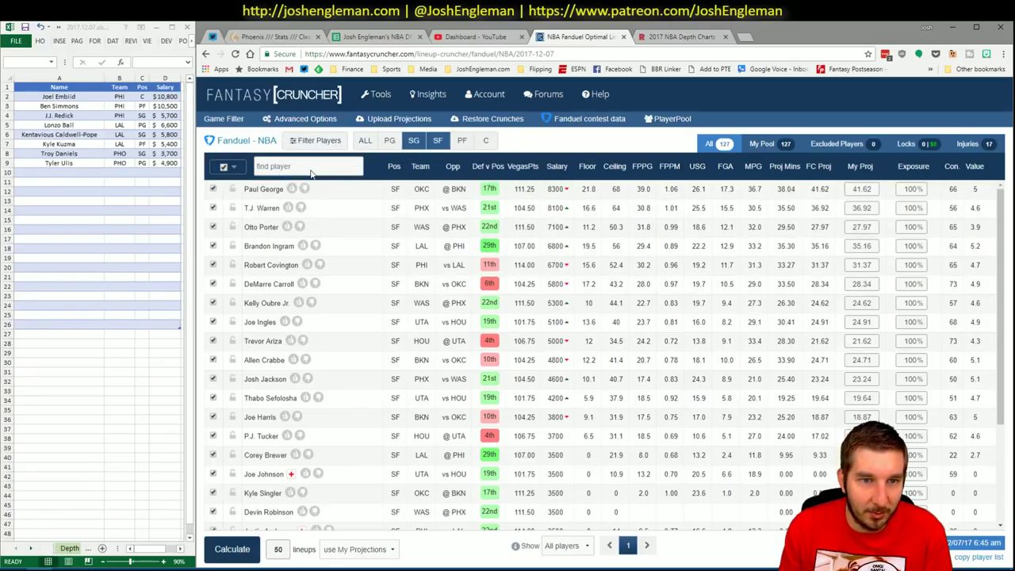
{"action": "left_click", "coordinate": [261, 210]}
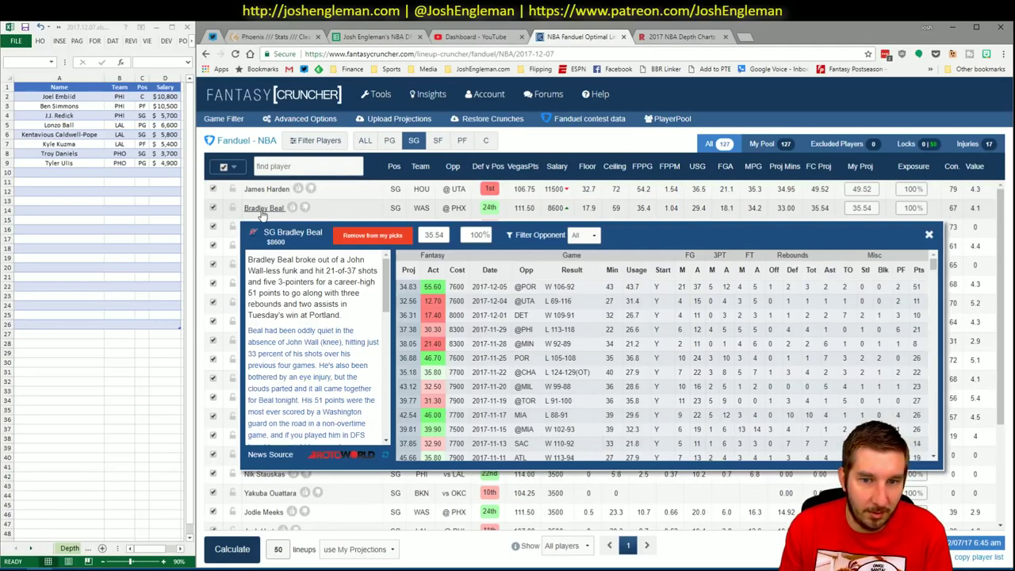
{"action": "left_click", "coordinate": [929, 235]}
Compare the Wizards' projections in the workbook with Bradley Beal's FantasyCruncher game log, and end on the shooting guard list
{"action": "left_click", "coordinate": [63, 530]}
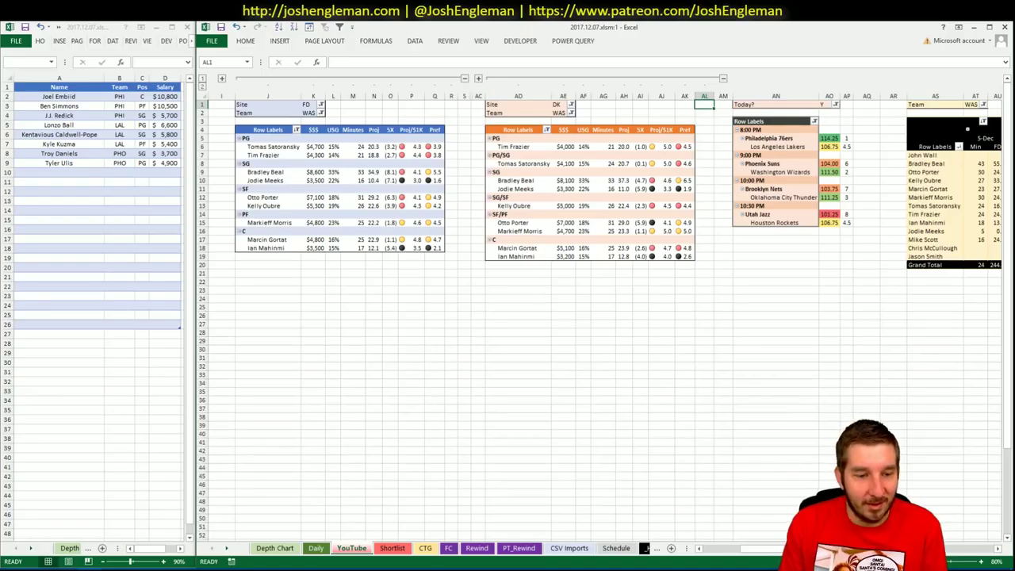
{"action": "key", "text": "alt+Tab"}
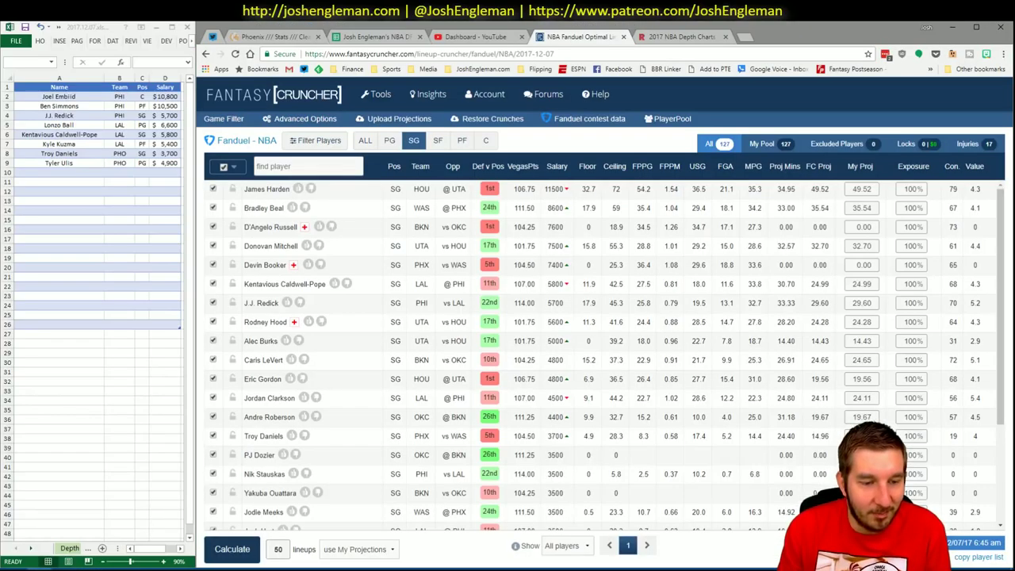
{"action": "left_click", "coordinate": [264, 207]}
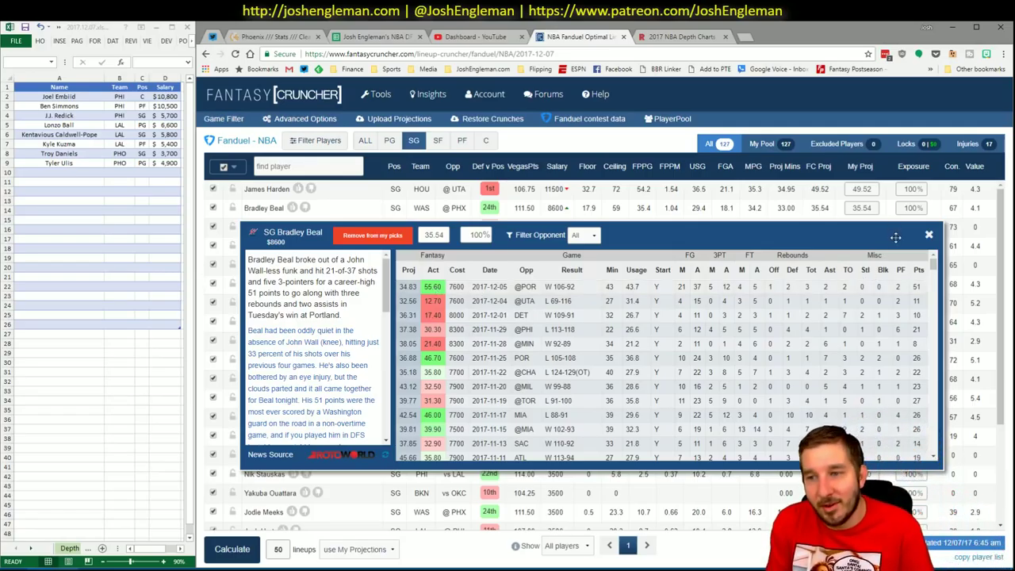
{"action": "left_click", "coordinate": [929, 237]}
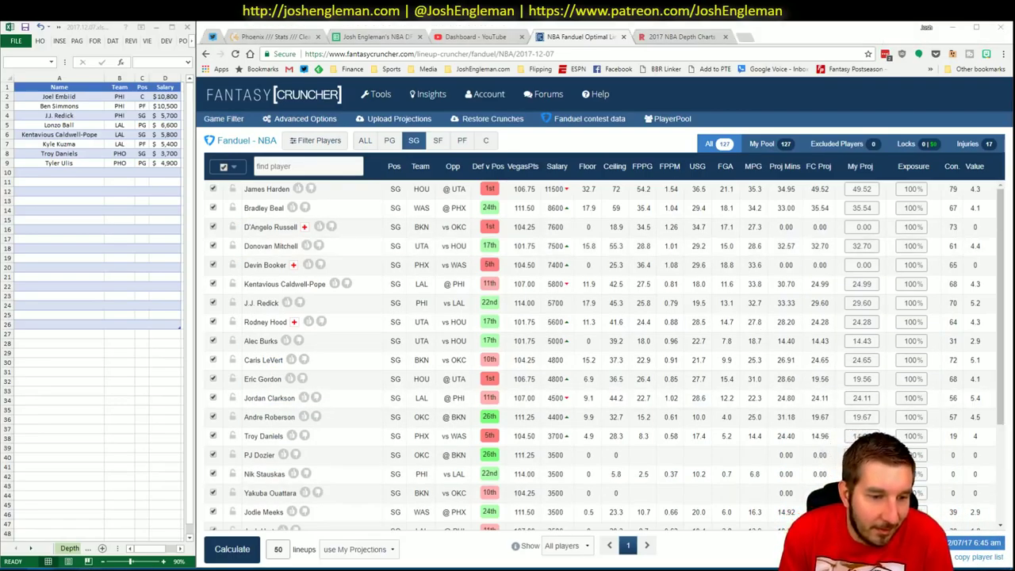
{"action": "key", "text": "alt+Tab"}
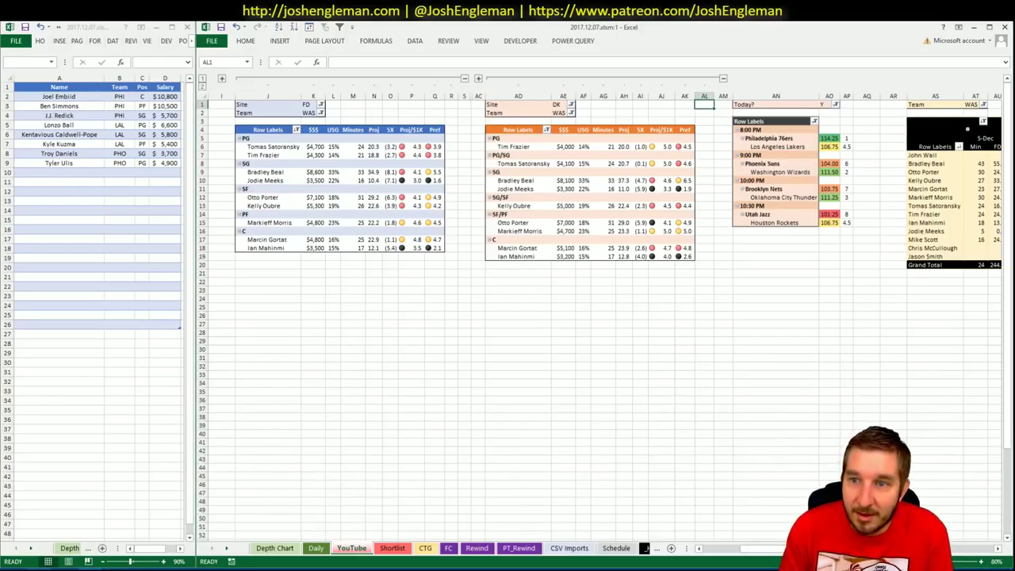
{"action": "key", "text": "alt+Tab"}
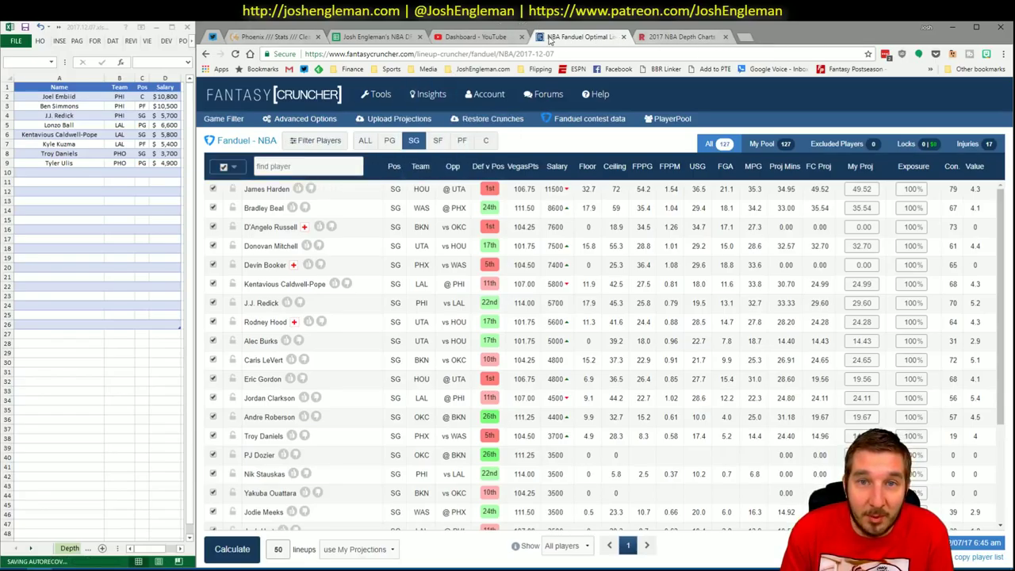
Switch to Cleaning the Glass, open the Washington Wizards' player stats and select all player rows of the Shooting: Frequency table
{"action": "left_click", "coordinate": [292, 35]}
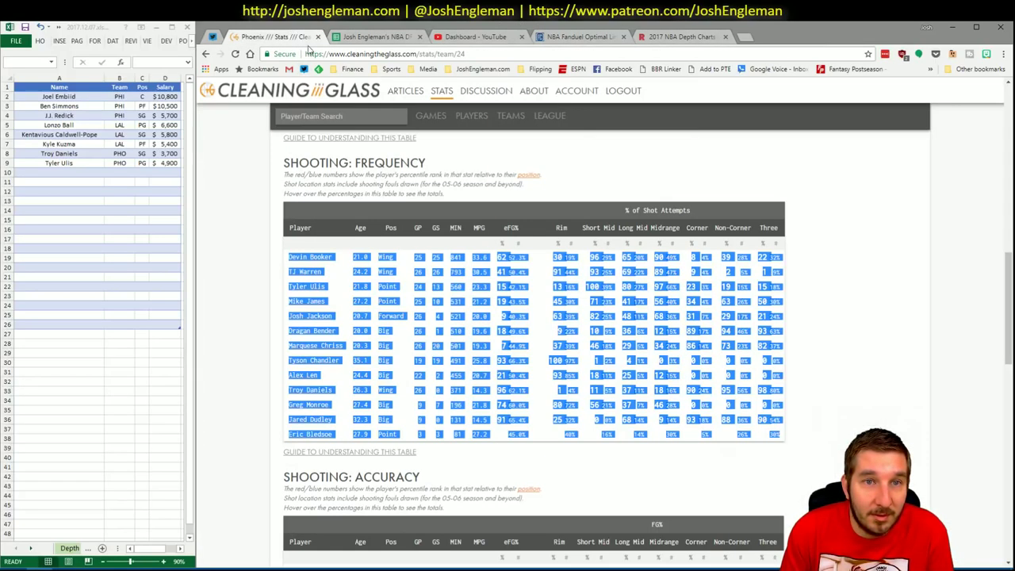
{"action": "left_click", "coordinate": [310, 116]}
{"action": "type", "text": "was"}
{"action": "left_click", "coordinate": [339, 154]}
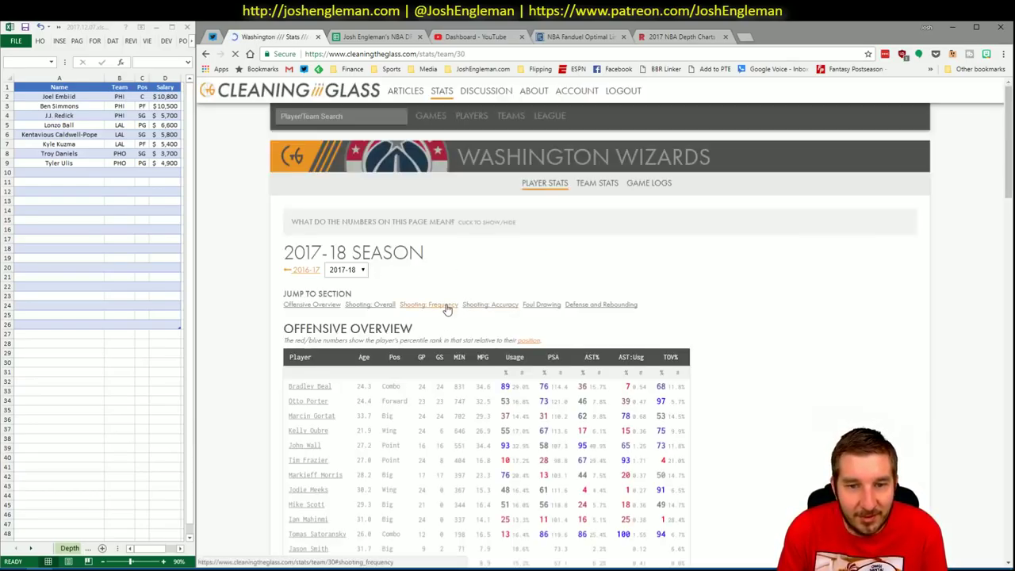
{"action": "left_click", "coordinate": [446, 305]}
{"action": "left_click_drag", "start_coordinate": [781, 436], "coordinate": [291, 263]}
Load the Wizards' shooting frequency data into the workbook's CTG sheet and set the opponent to PHX
{"action": "key", "text": "alt+Tab"}
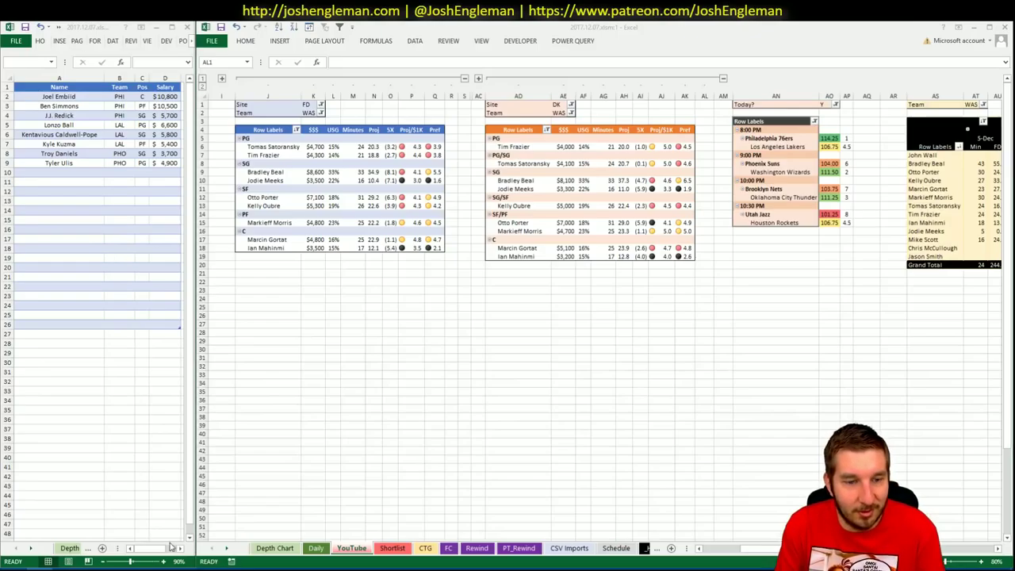
{"action": "left_click", "coordinate": [426, 548]}
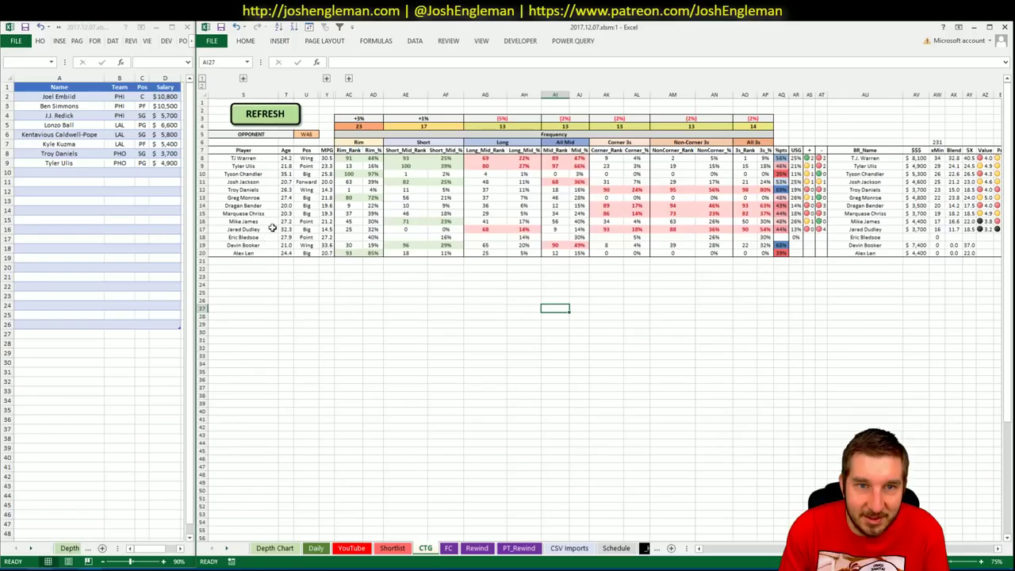
{"action": "left_click", "coordinate": [303, 135]}
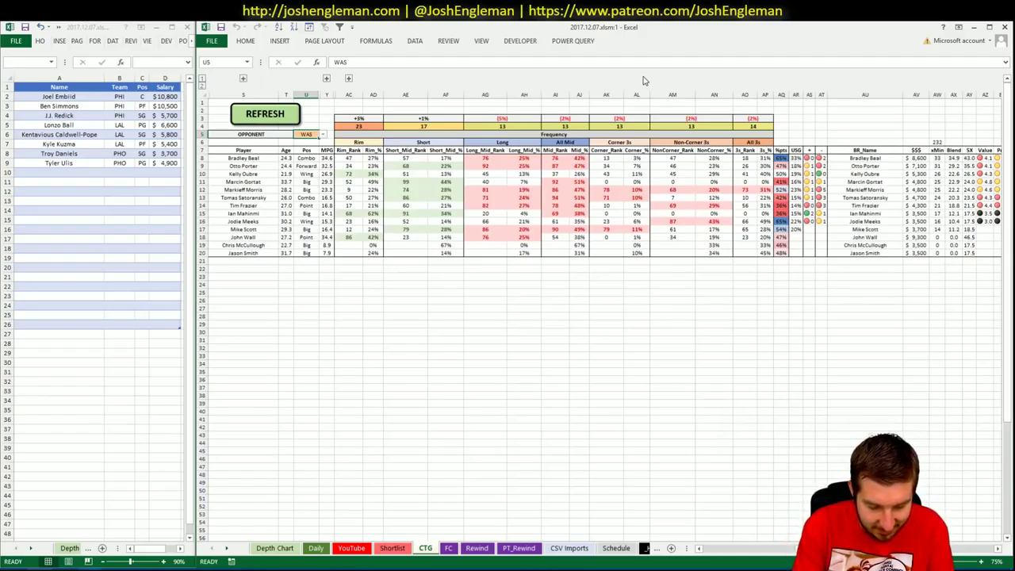
{"action": "type", "text": "PHX"}
{"action": "key", "text": "Return"}
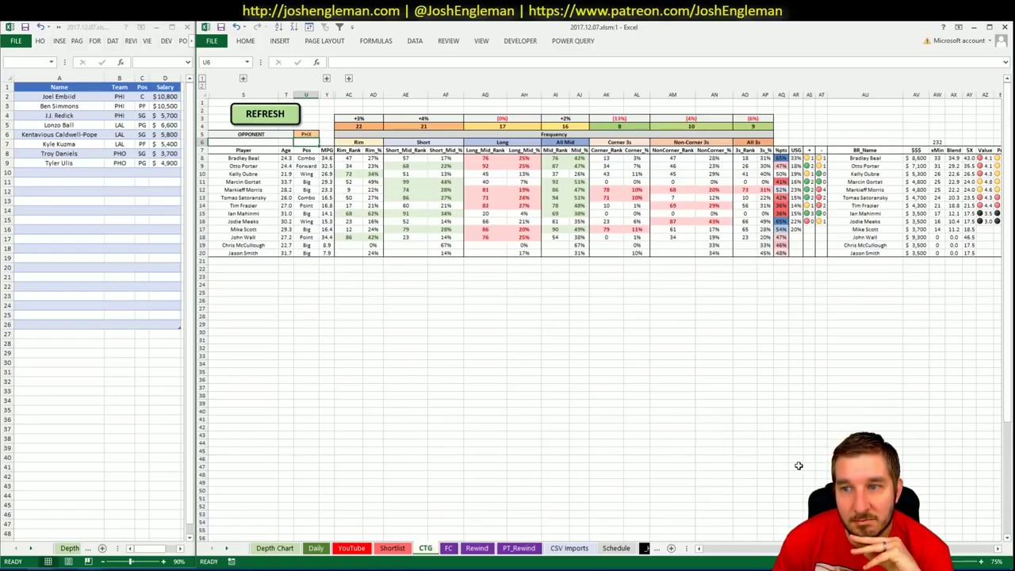
Review the Wizards' recent minutes and fantasy points in the YouTube sheet's game log, ending on the projection tables
{"action": "left_click", "coordinate": [352, 548]}
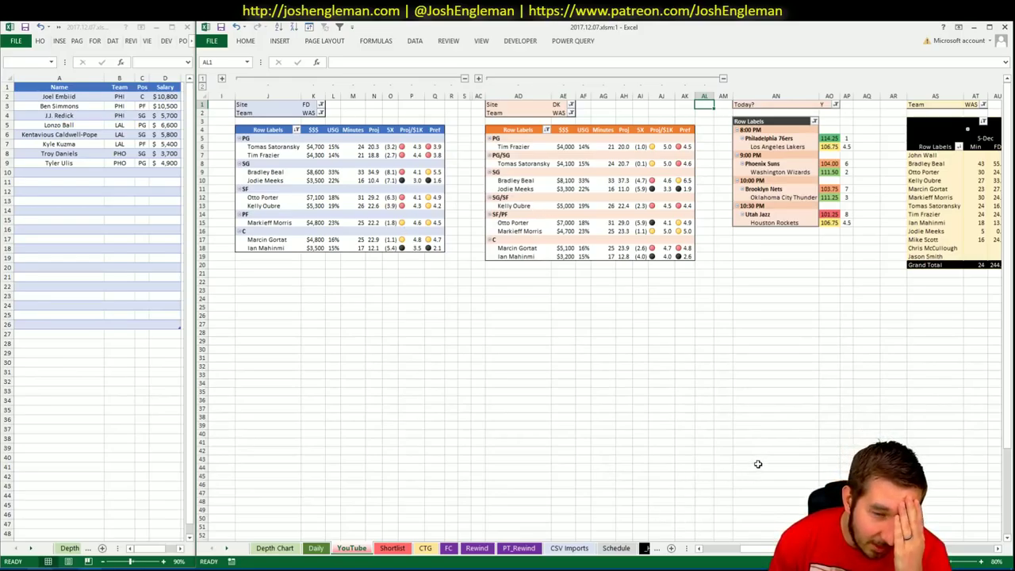
{"action": "scroll", "coordinate": [602, 317], "scroll_direction": "right", "scroll_amount": 6}
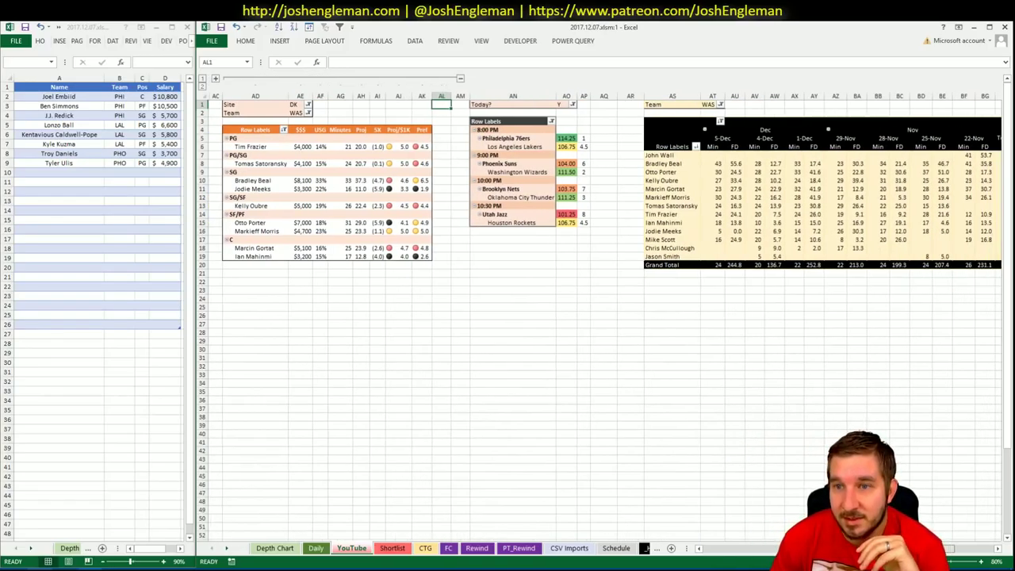
{"action": "scroll", "coordinate": [956, 548], "scroll_direction": "right", "scroll_amount": 2}
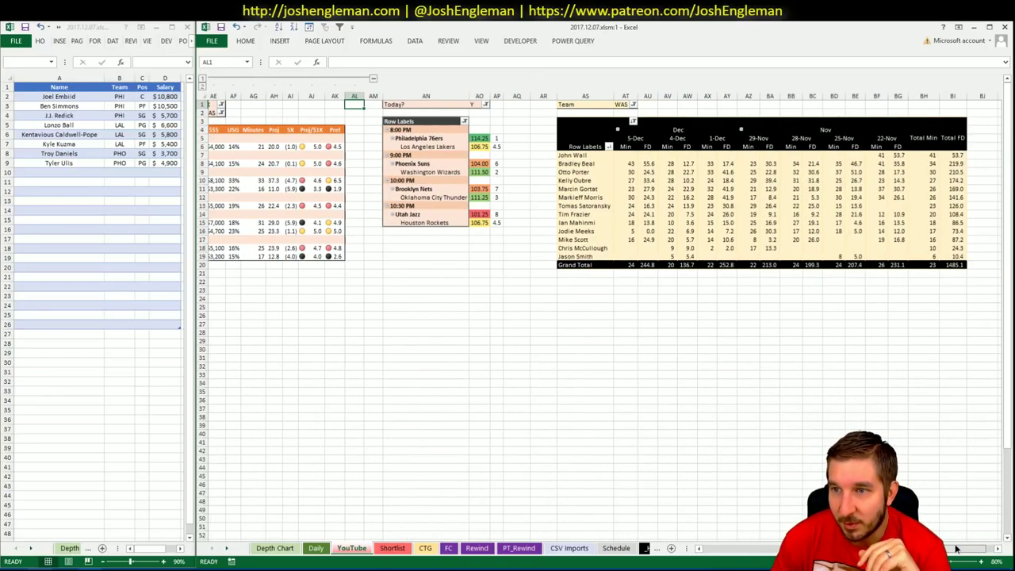
{"action": "scroll", "coordinate": [956, 549], "scroll_direction": "left", "scroll_amount": 7}
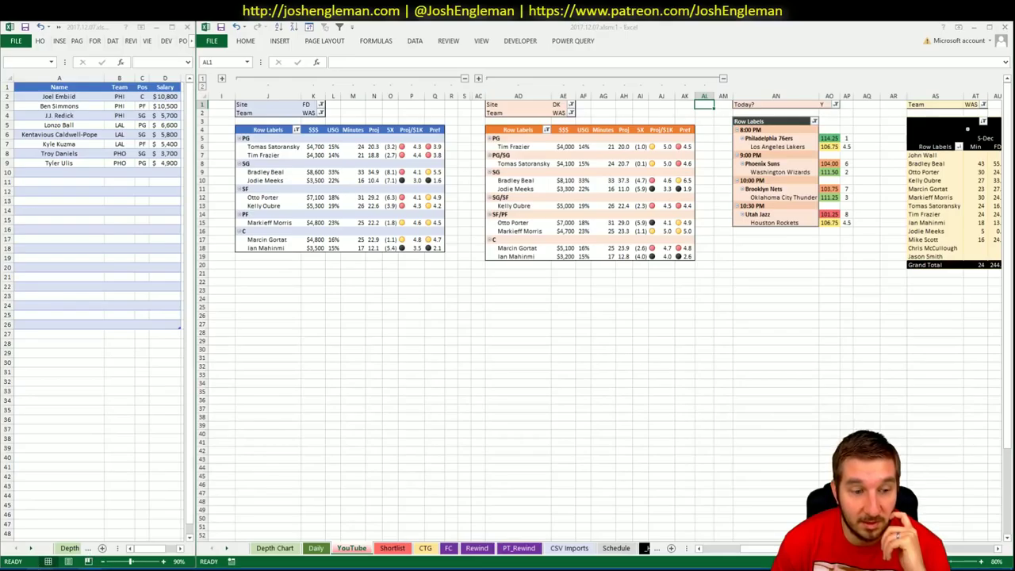
{"action": "key", "text": "alt+Tab"}
{"action": "left_click", "coordinate": [575, 36]}
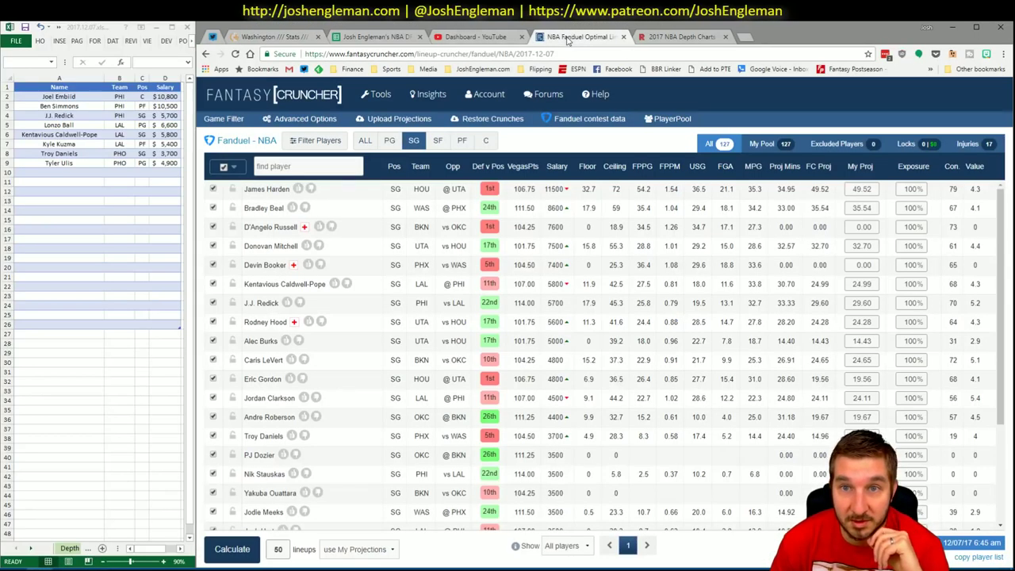
{"action": "left_click", "coordinate": [469, 37]}
{"action": "left_click", "coordinate": [375, 37]}
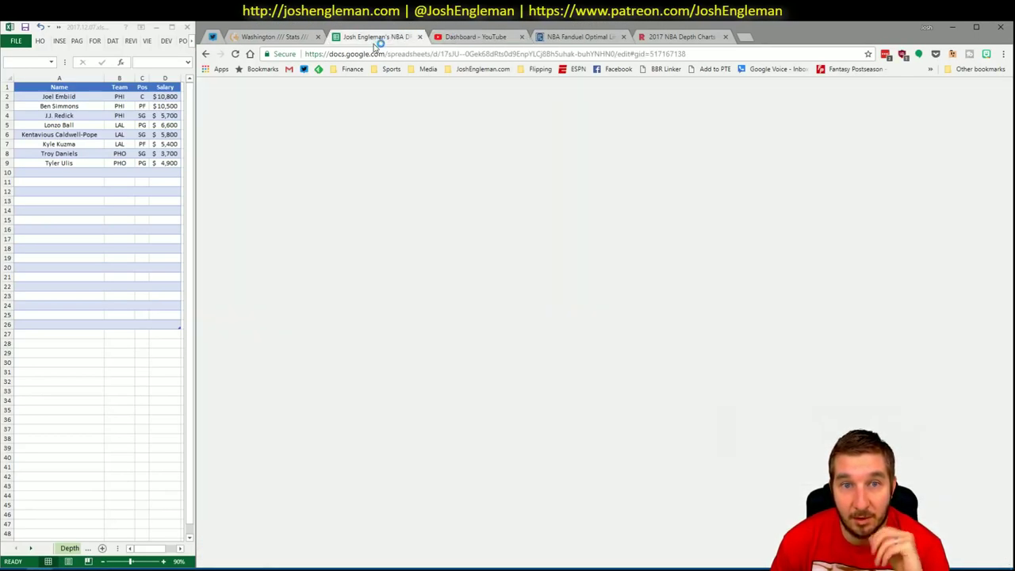
{"action": "left_click", "coordinate": [289, 37]}
{"action": "mouse_move", "coordinate": [87, 561]}
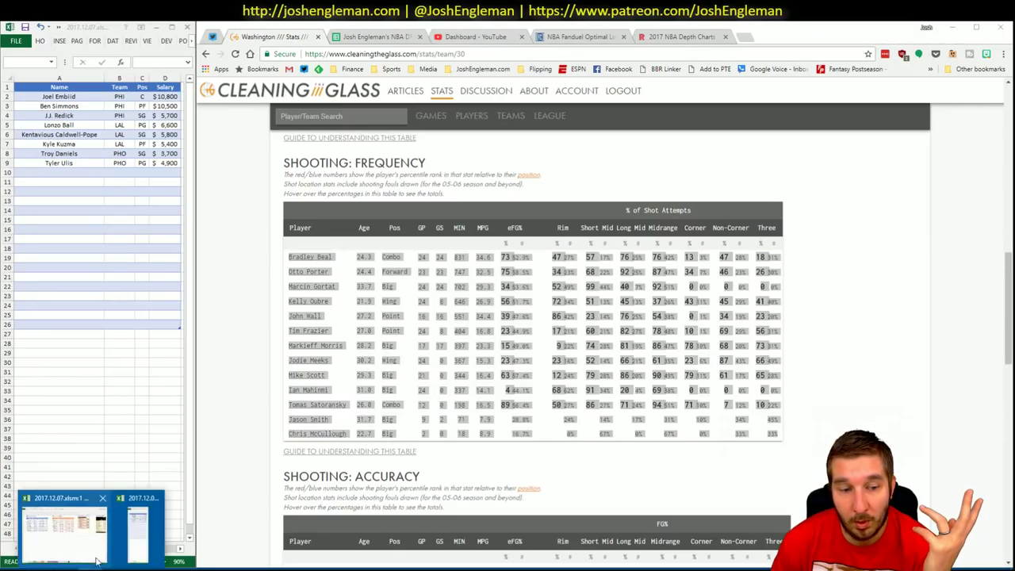
{"action": "left_click", "coordinate": [158, 539]}
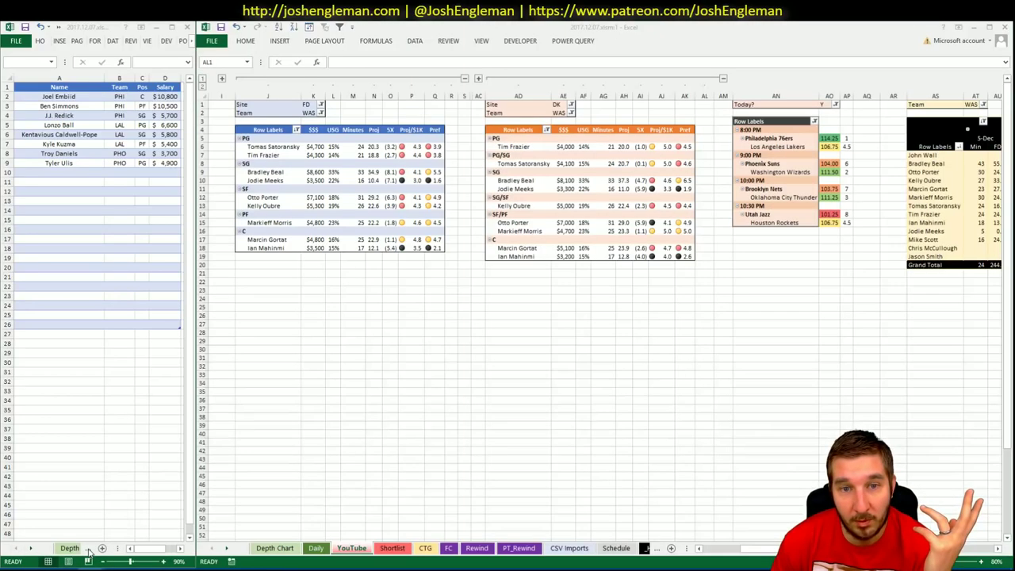
Examine Bradley Beal's row in the Daily sheet and compare it with the Wizards' projections in the YouTube sheet
{"action": "left_click", "coordinate": [316, 548]}
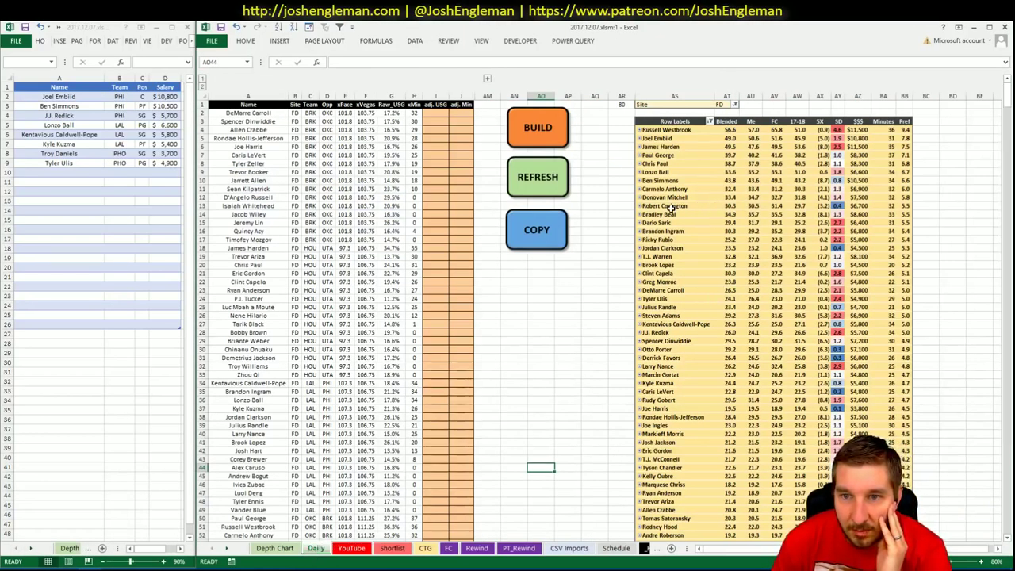
{"action": "left_click_drag", "start_coordinate": [667, 214], "coordinate": [873, 213]}
{"action": "left_click", "coordinate": [588, 334]}
{"action": "left_click", "coordinate": [351, 548]}
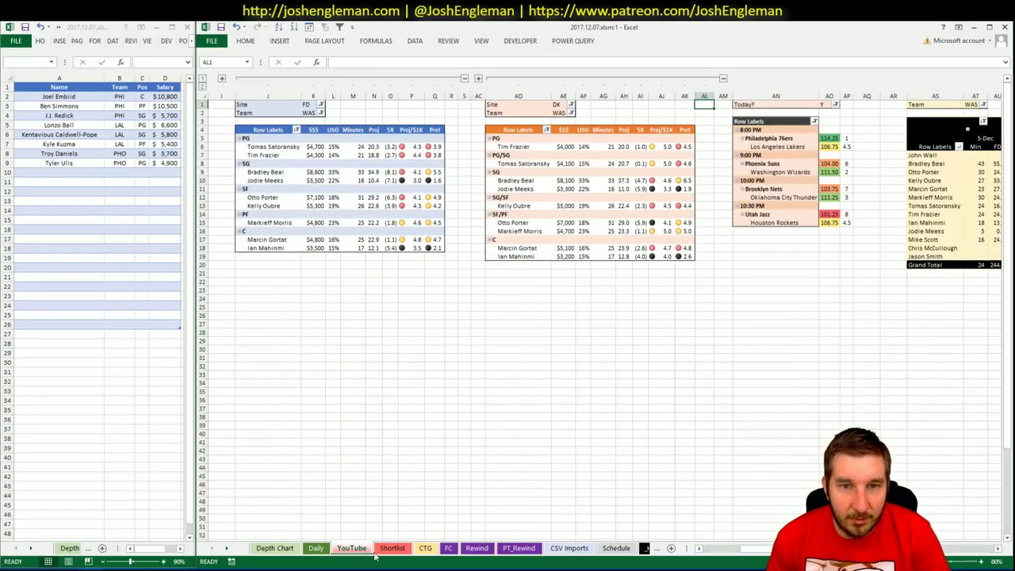
{"action": "left_click", "coordinate": [288, 554]}
{"action": "left_click", "coordinate": [317, 552]}
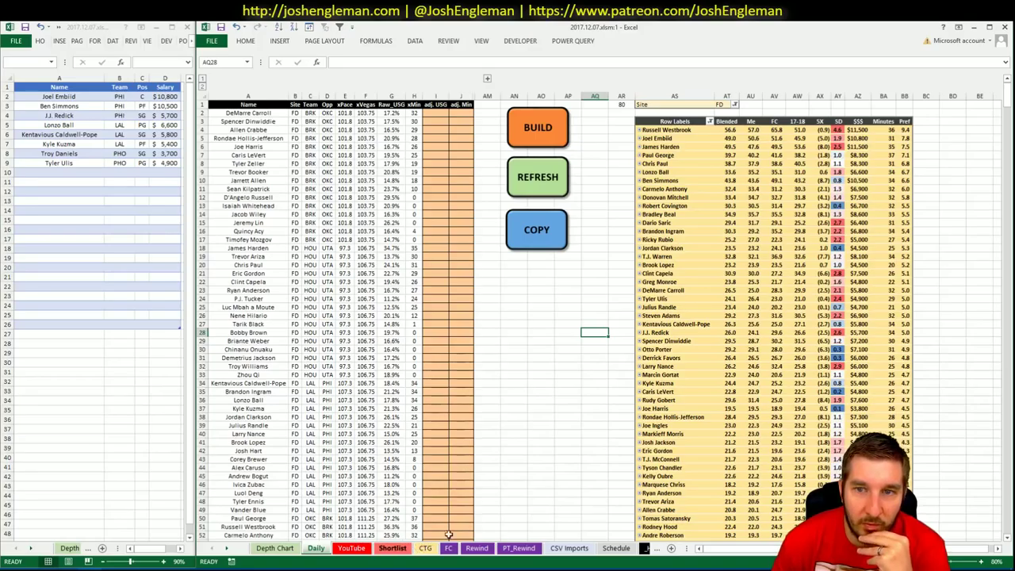
{"action": "left_click", "coordinate": [354, 551]}
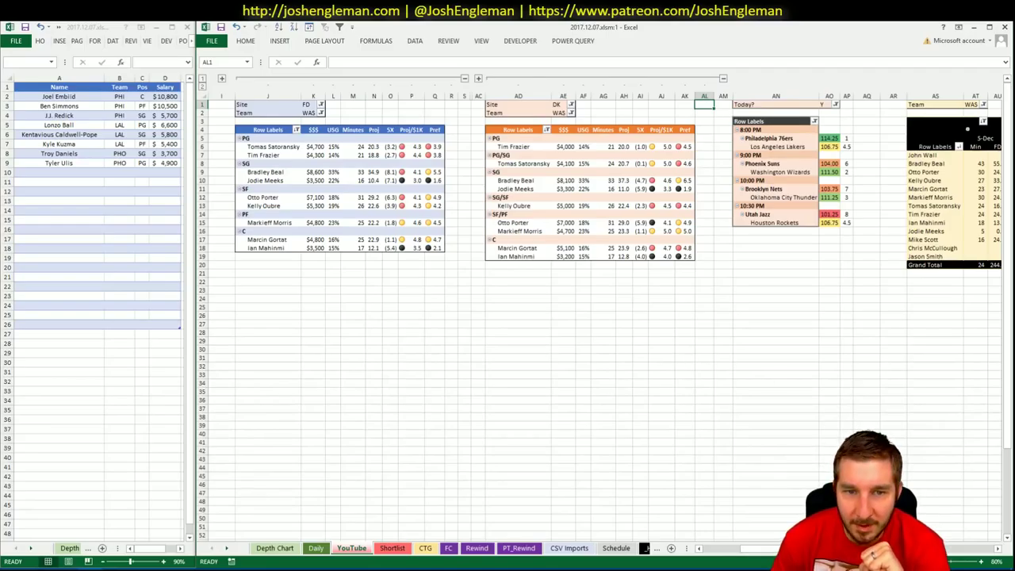
Switch to FantasyCruncher, list the small forwards, examine Otto Porter's game log and news, and return to the workbook
{"action": "key", "text": "alt+Tab"}
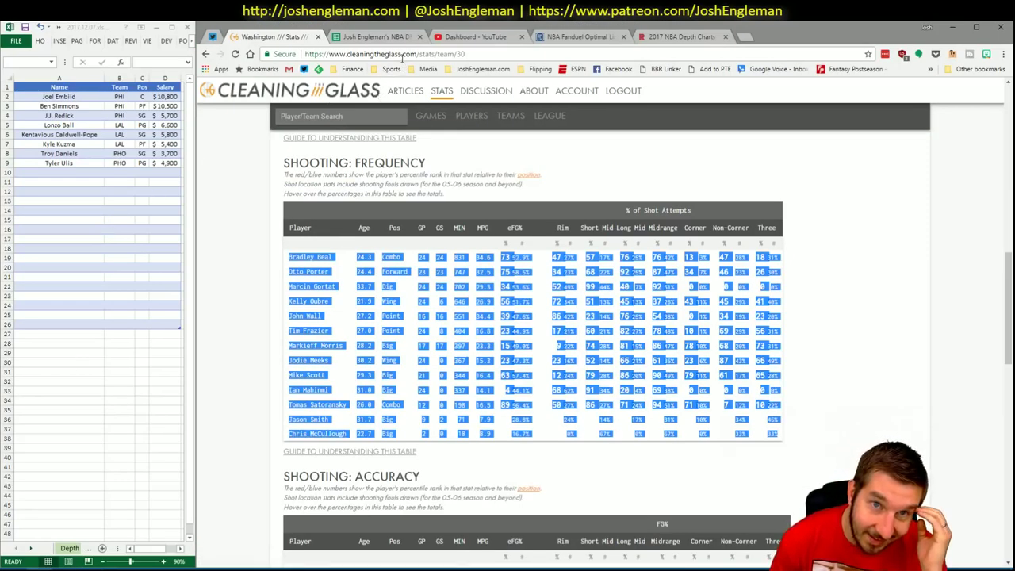
{"action": "left_click", "coordinate": [557, 33]}
{"action": "left_click", "coordinate": [436, 142]}
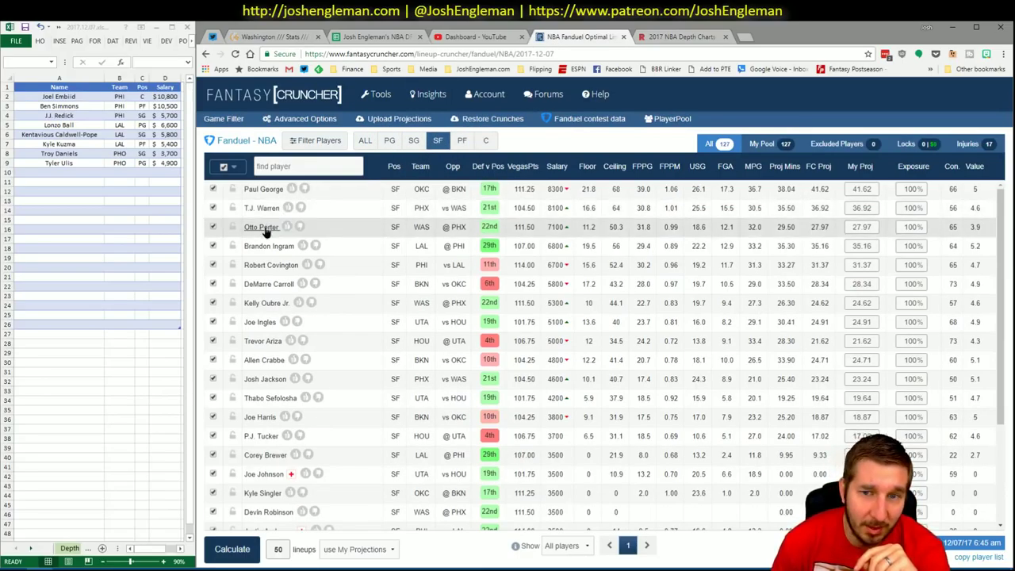
{"action": "left_click", "coordinate": [262, 227]}
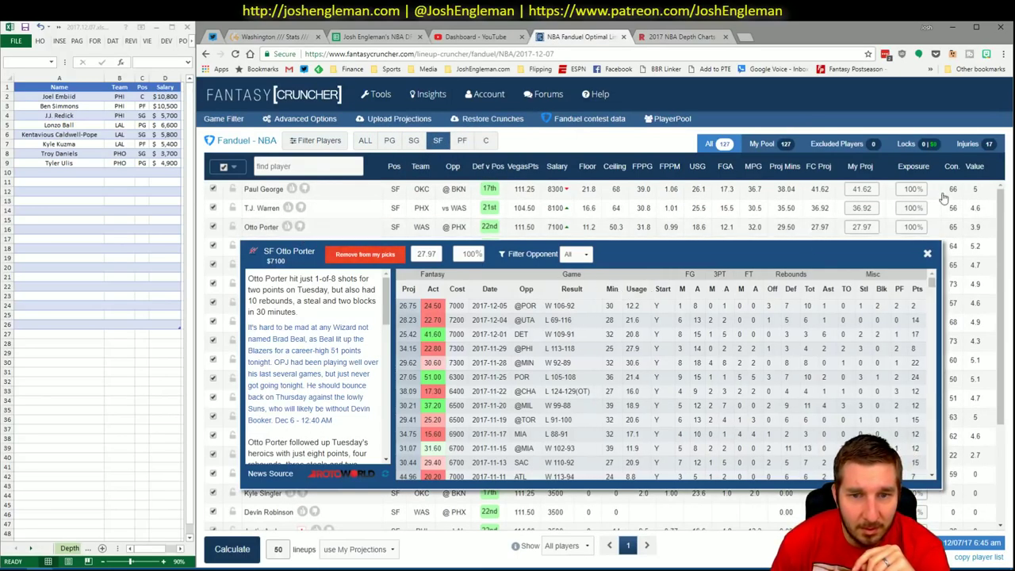
{"action": "left_click", "coordinate": [926, 255]}
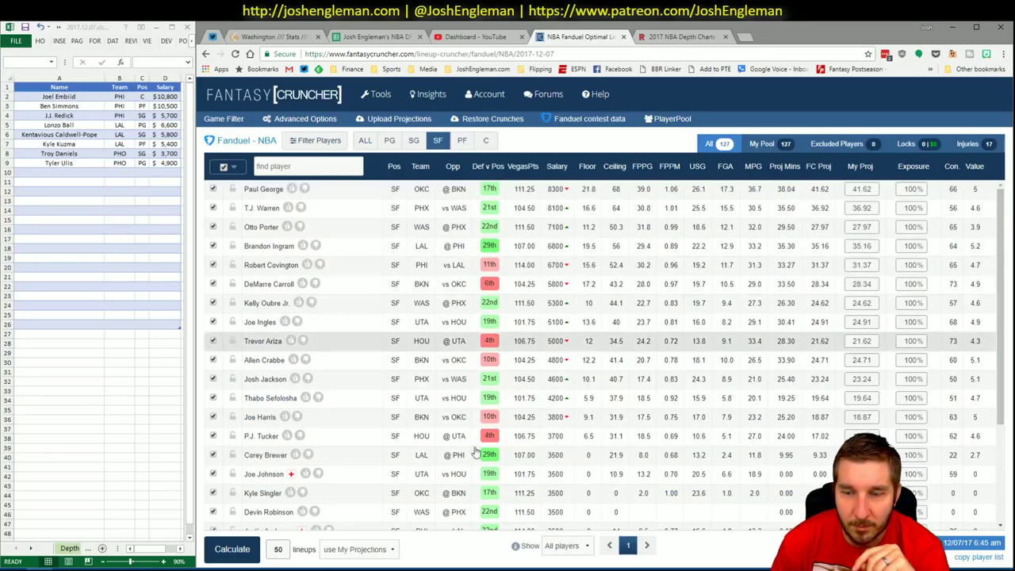
{"action": "left_click", "coordinate": [133, 527]}
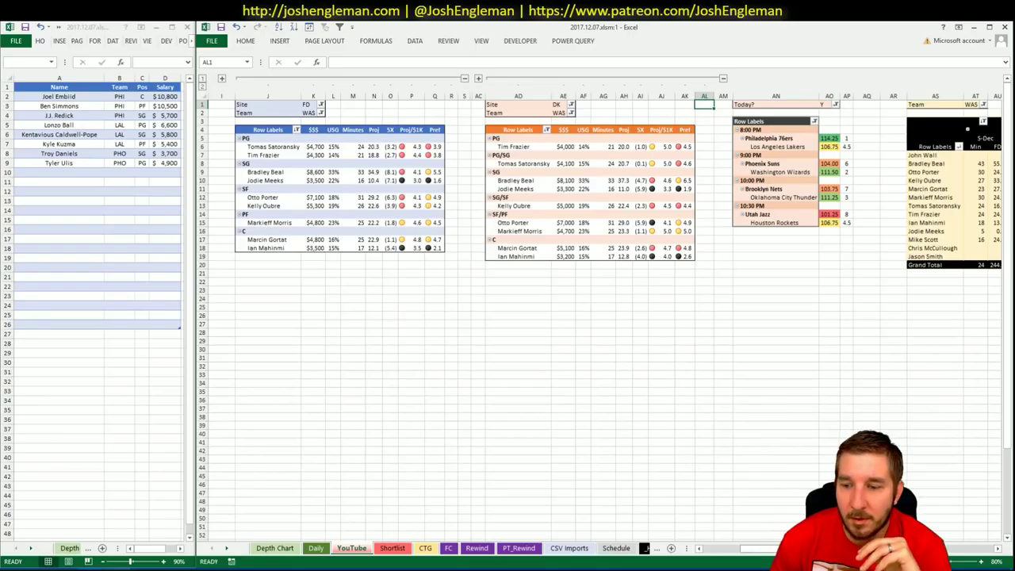
Check the Wizards' game log and the Daily sheet's projections, and add Otto Porter to the first empty shortlist row
{"action": "scroll", "coordinate": [977, 543], "scroll_direction": "right", "scroll_amount": 6}
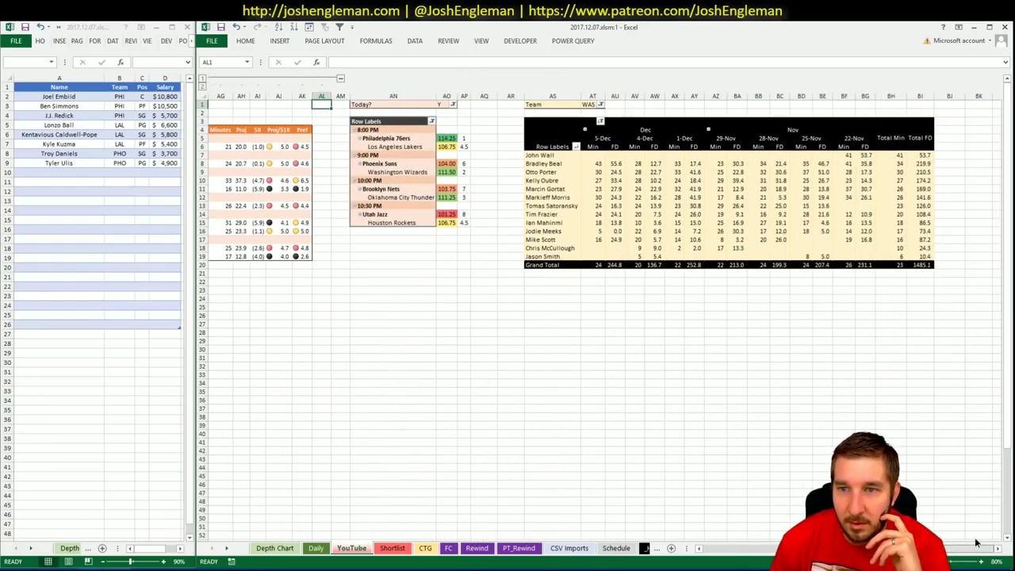
{"action": "scroll", "coordinate": [977, 542], "scroll_direction": "left", "scroll_amount": 6}
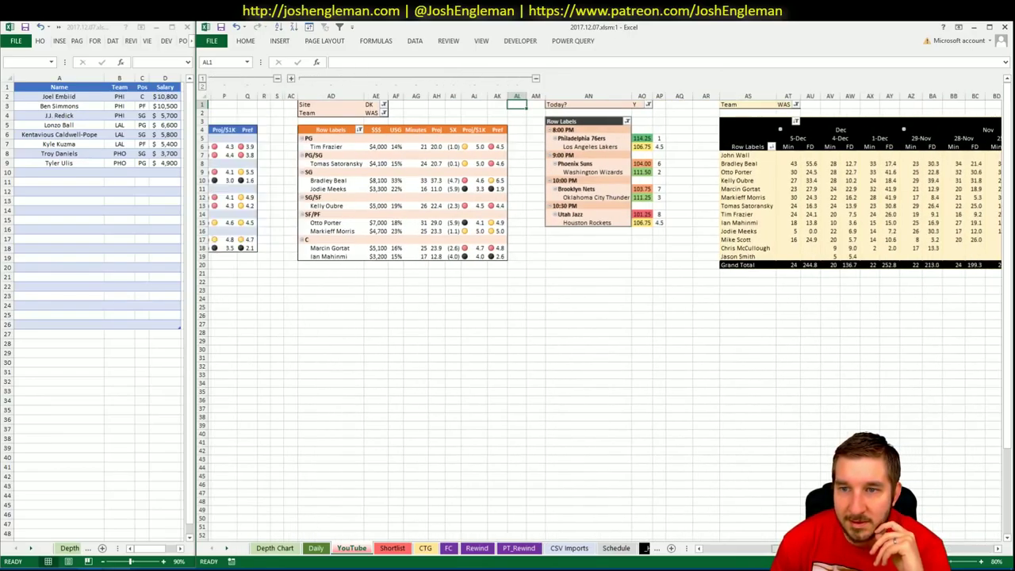
{"action": "left_click", "coordinate": [316, 548]}
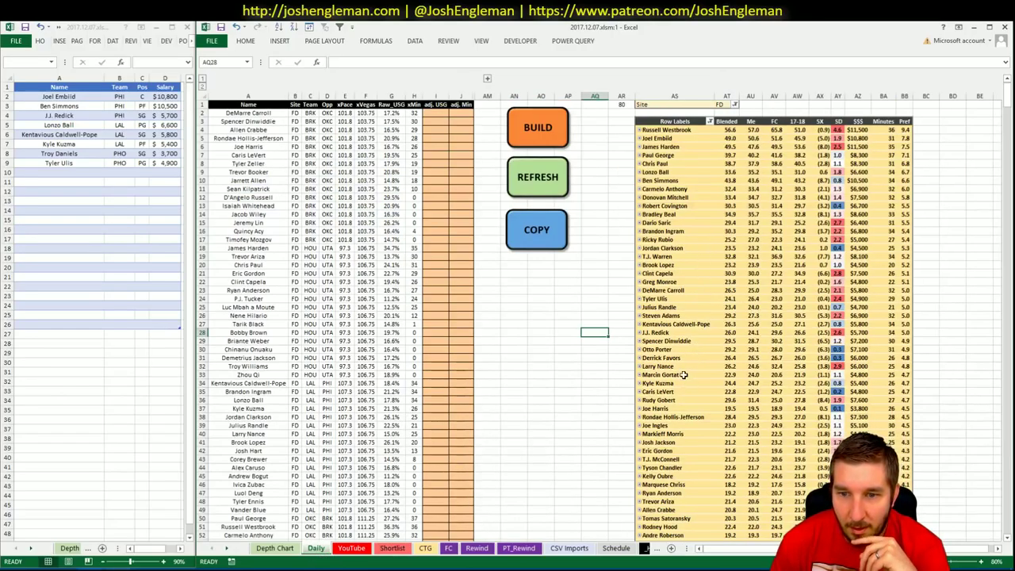
{"action": "left_click", "coordinate": [358, 548]}
{"action": "left_click", "coordinate": [92, 174]}
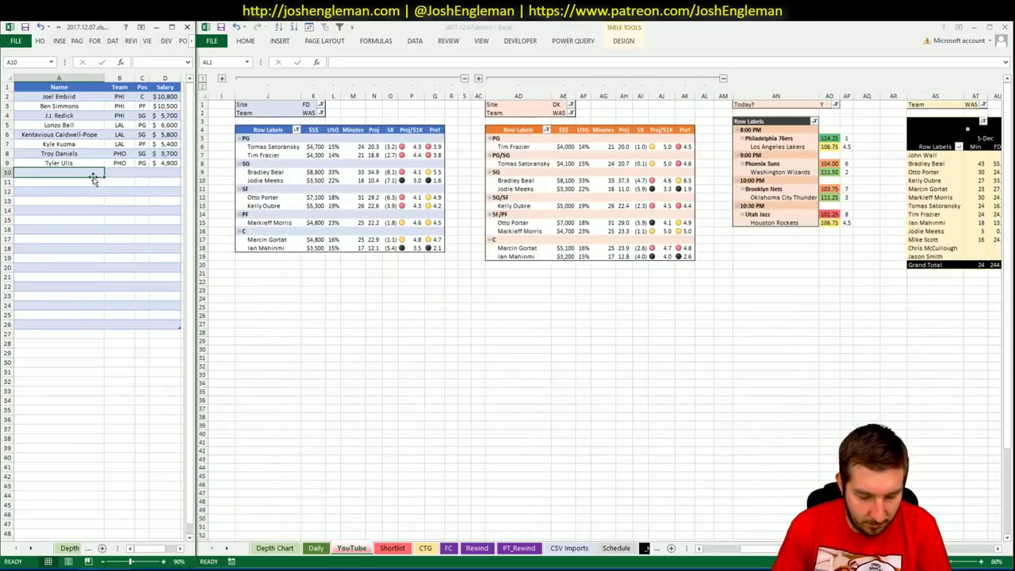
{"action": "type", "text": "Otto Porter"}
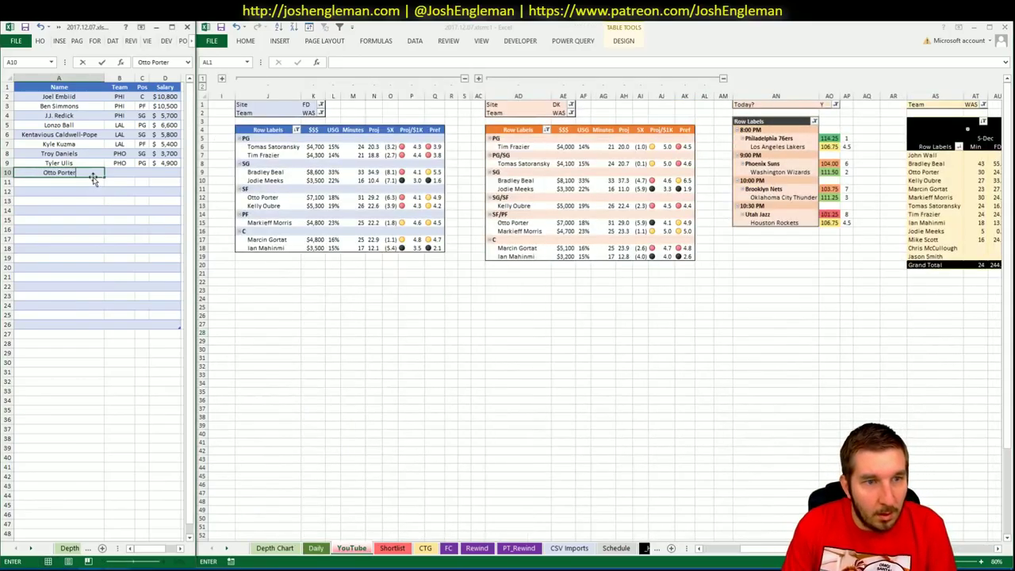
{"action": "key", "text": "Return"}
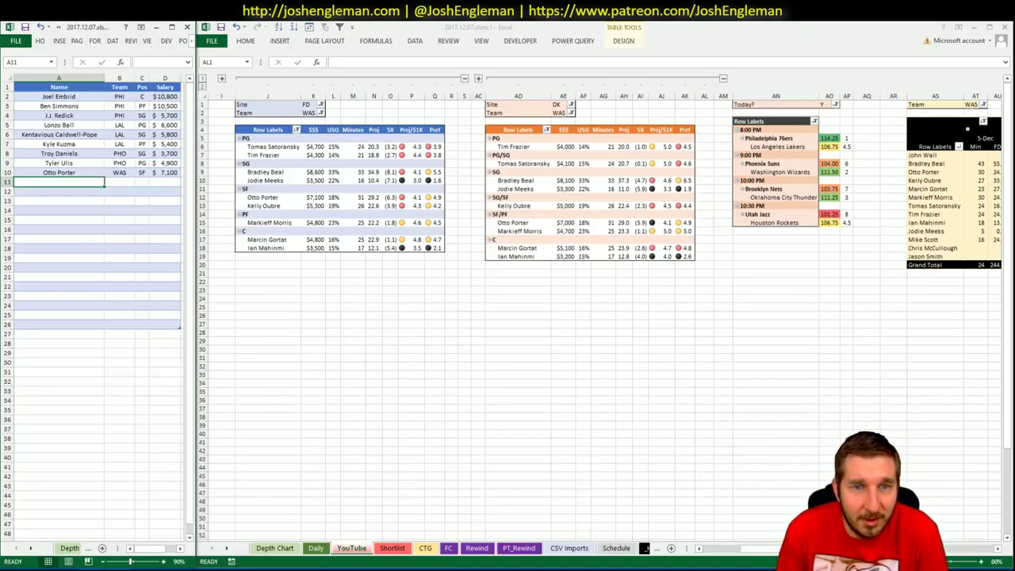
Check the Wizards' recent game log and add Kelly Oubre to the shortlist below Otto Porter
{"action": "scroll", "coordinate": [967, 551], "scroll_direction": "right", "scroll_amount": 10}
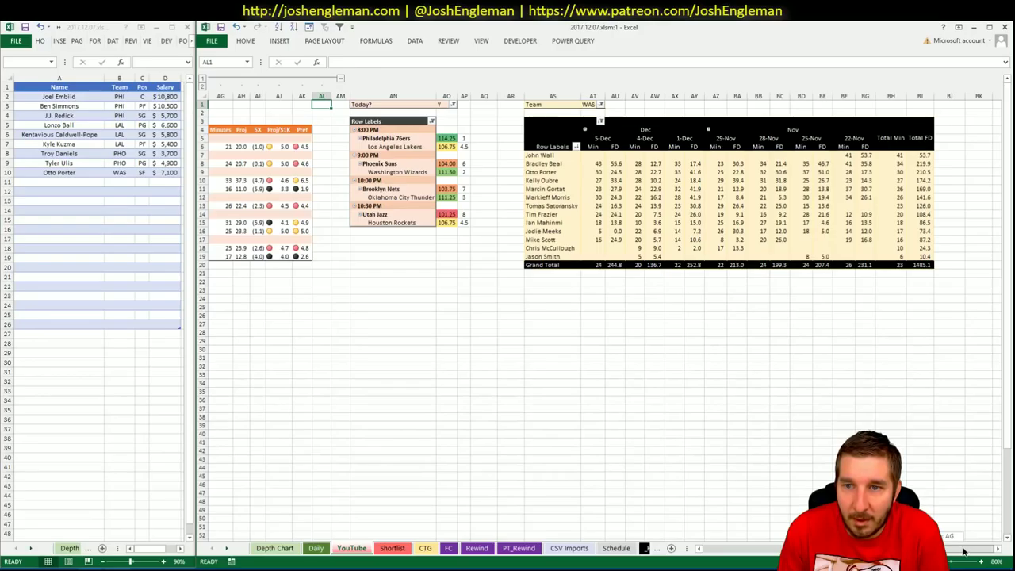
{"action": "scroll", "coordinate": [688, 526], "scroll_direction": "left", "scroll_amount": 10}
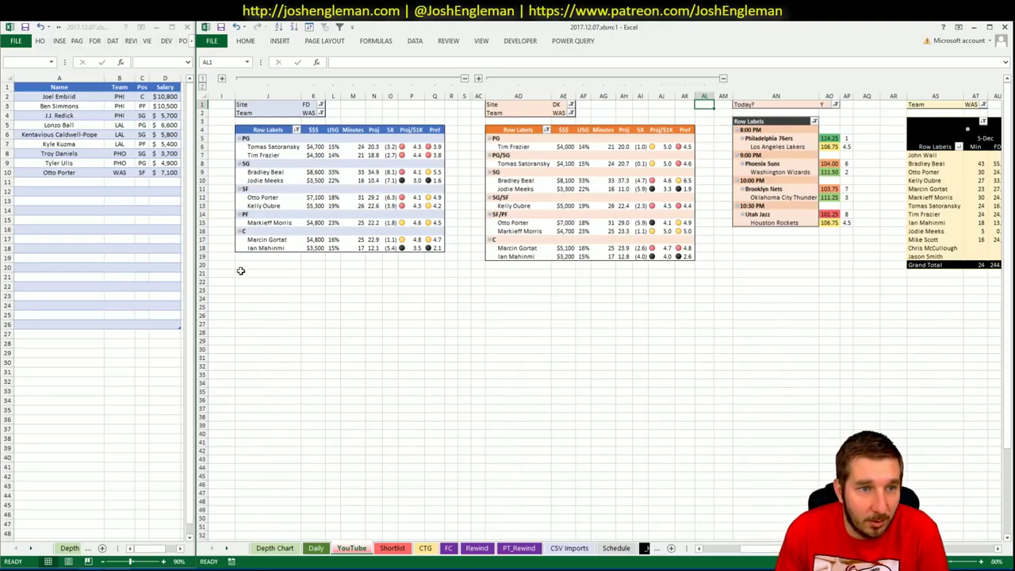
{"action": "left_click", "coordinate": [99, 183]}
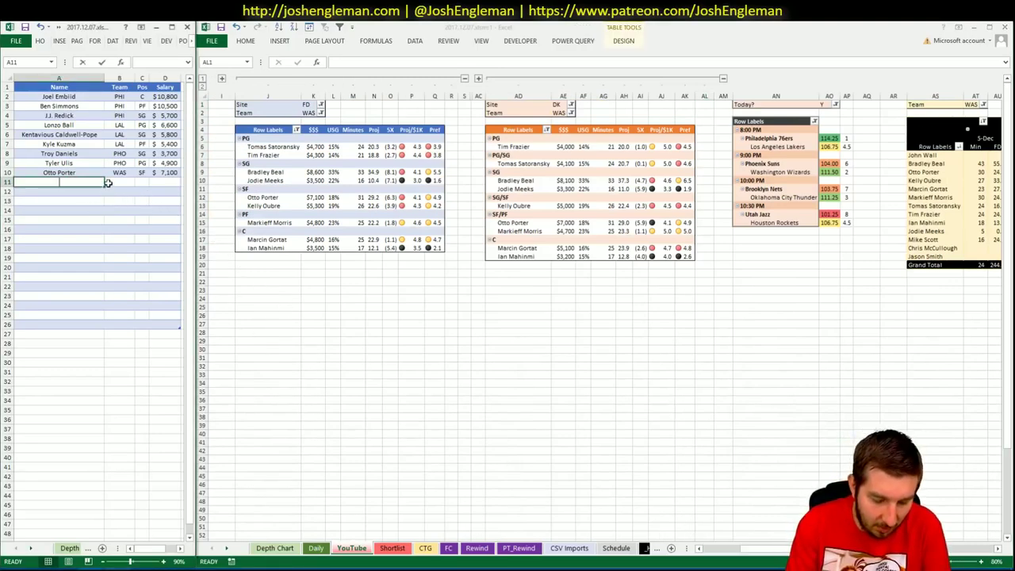
{"action": "type", "text": "Kelly Oubre"}
{"action": "key", "text": "Return"}
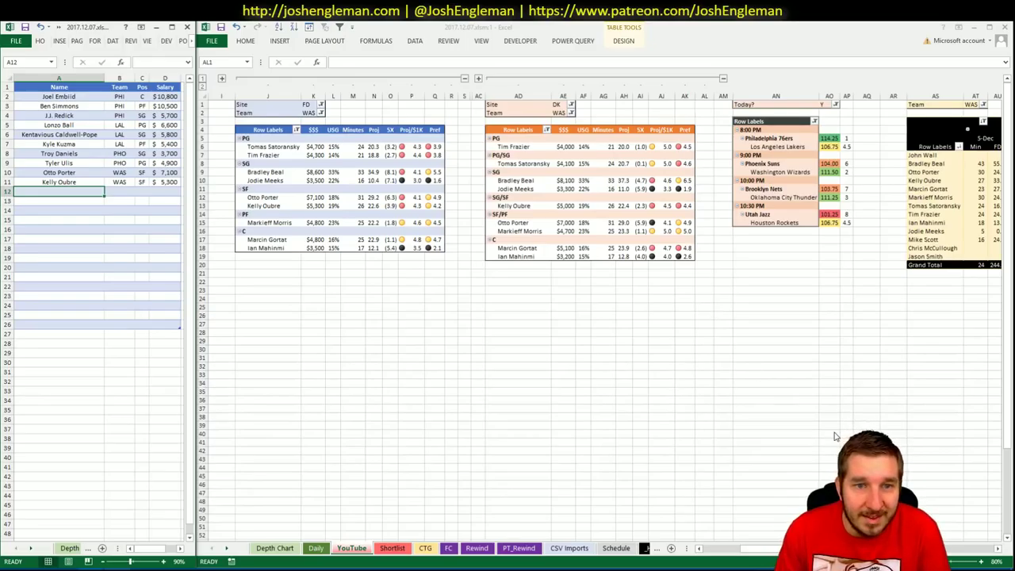
Examine the remaining Wizards' recent minutes and fantasy points, and return to the FD and DK projection tables
{"action": "scroll", "coordinate": [603, 317], "scroll_direction": "right", "scroll_amount": 6}
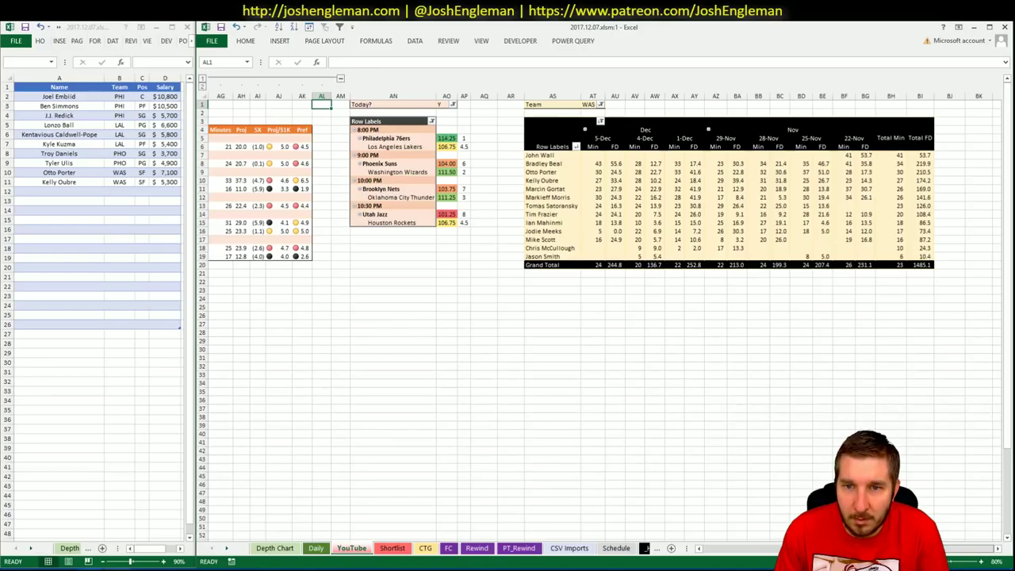
{"action": "scroll", "coordinate": [743, 538], "scroll_direction": "left", "scroll_amount": 6}
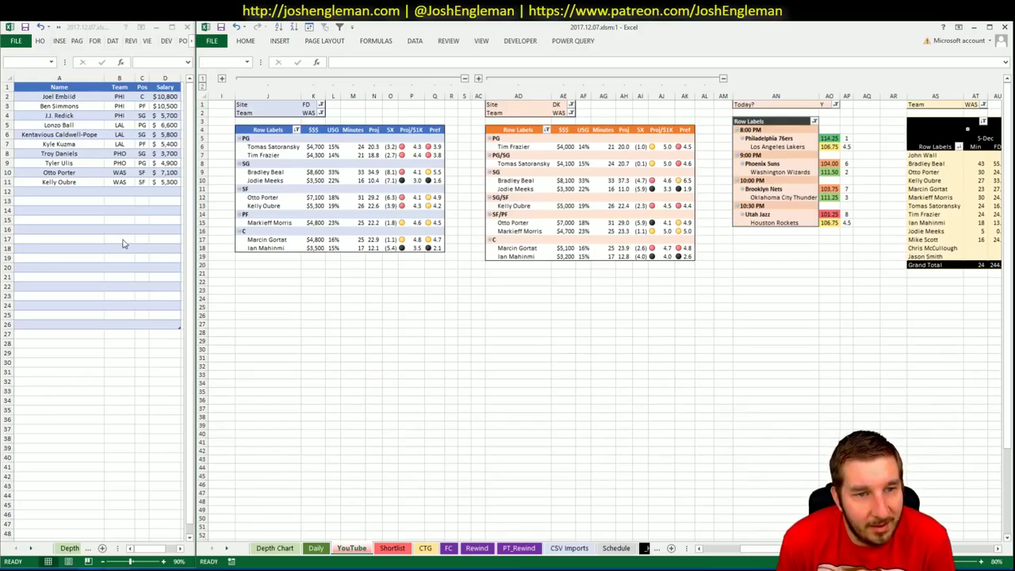
Add Markieff Morris to the shortlist in the row below Kelly Oubre
{"action": "left_click", "coordinate": [70, 192]}
{"action": "type", "text": "Markie"}
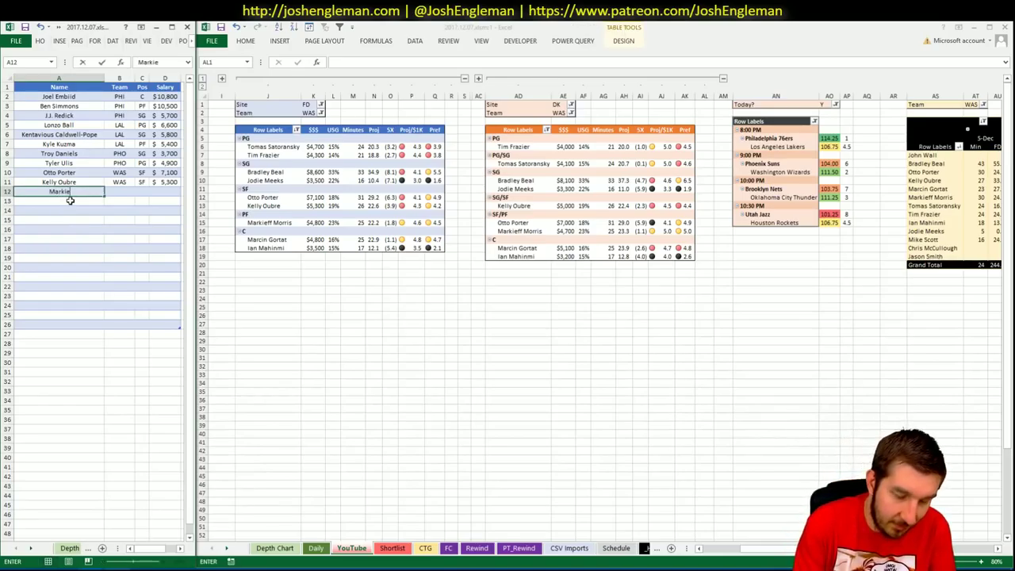
{"action": "type", "text": "ff Morris"}
{"action": "key", "text": "Return"}
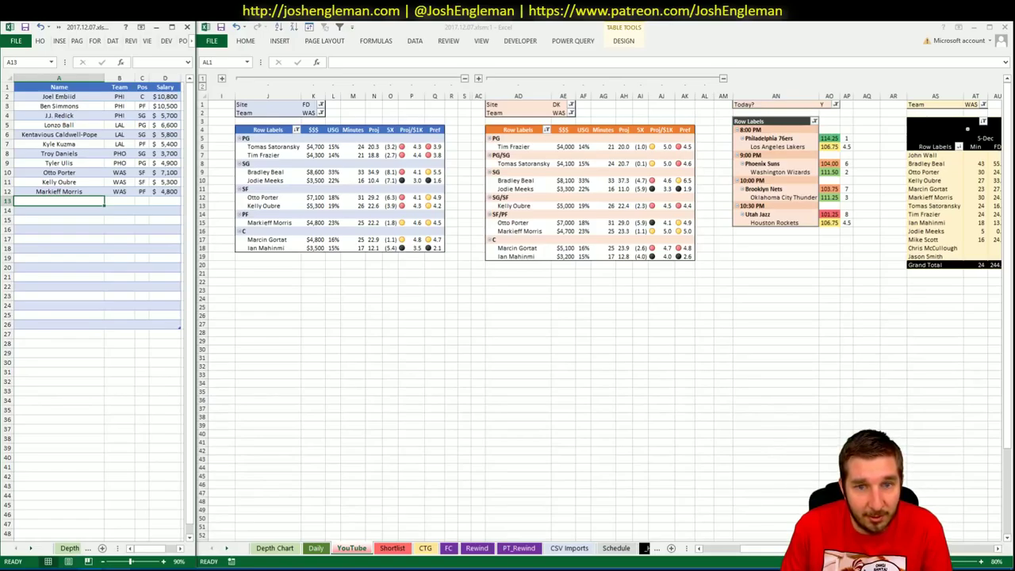
Check the Wizards' recent game log and add Marcin Gortat to the shortlist below Markieff Morris
{"action": "scroll", "coordinate": [603, 317], "scroll_direction": "right", "scroll_amount": 5}
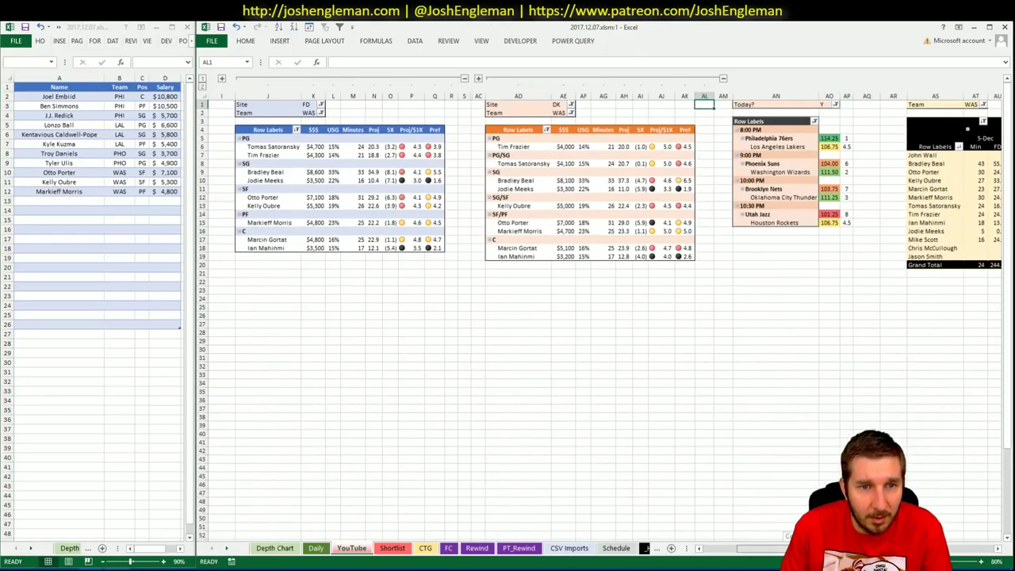
{"action": "scroll", "coordinate": [603, 309], "scroll_direction": "right", "scroll_amount": 1}
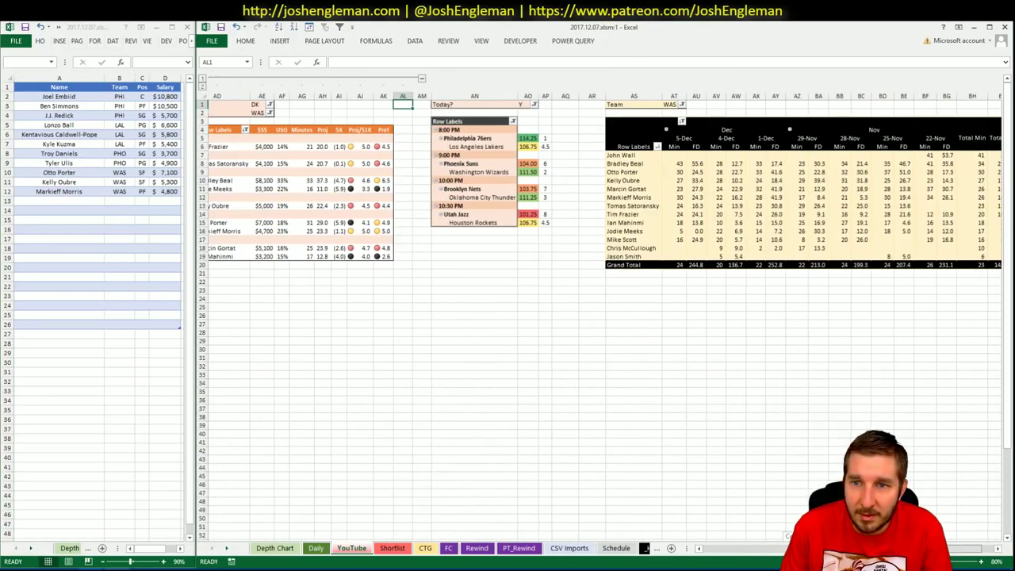
{"action": "scroll", "coordinate": [383, 410], "scroll_direction": "left", "scroll_amount": 5}
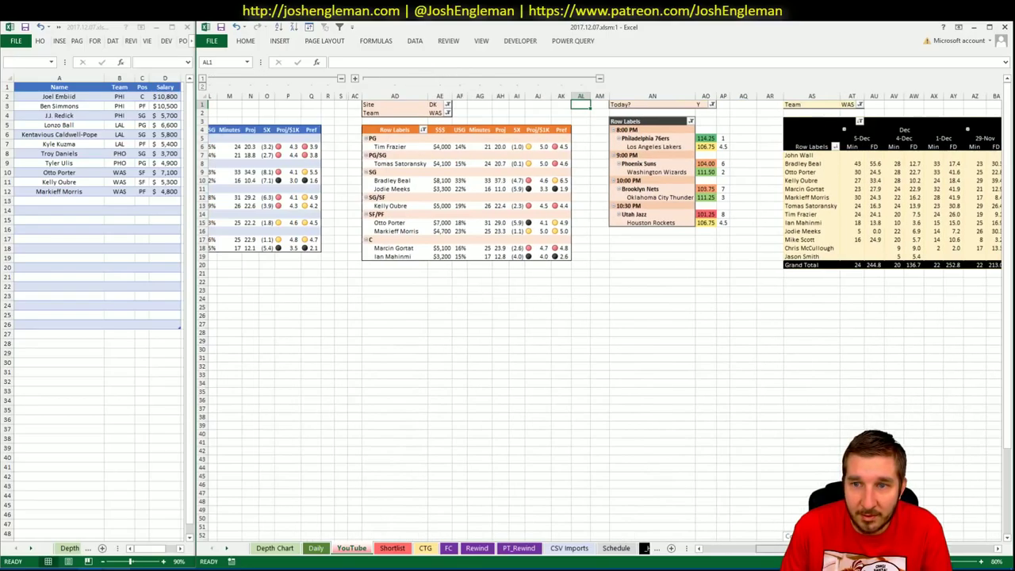
{"action": "scroll", "coordinate": [750, 553], "scroll_direction": "left", "scroll_amount": 1}
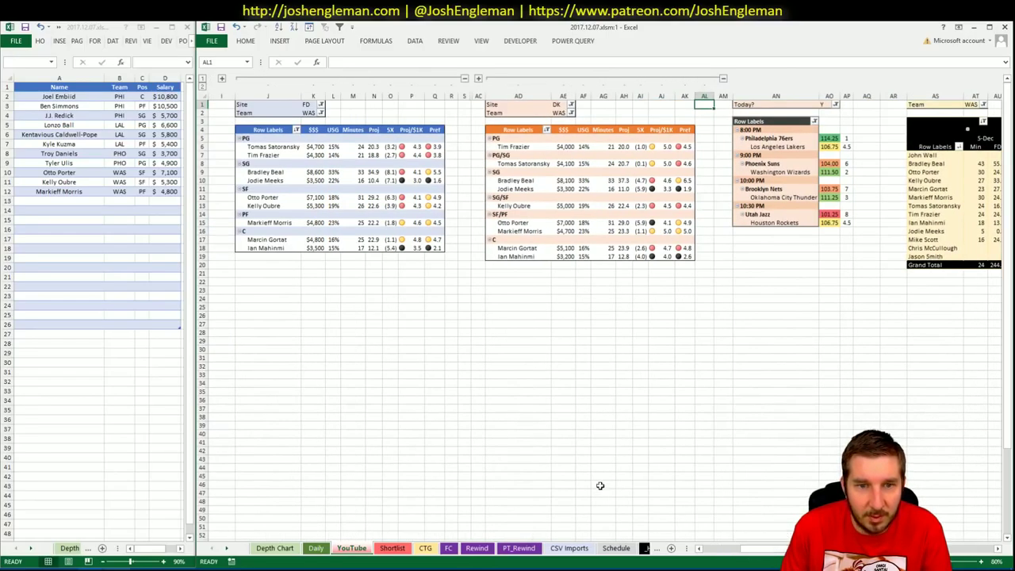
{"action": "left_click", "coordinate": [70, 200]}
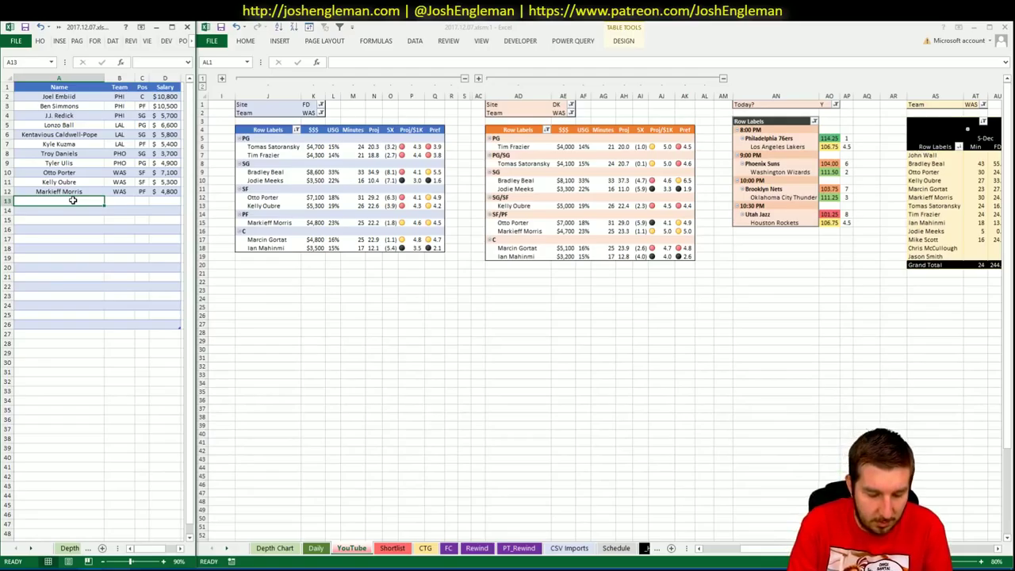
{"action": "type", "text": "Marcin Go"}
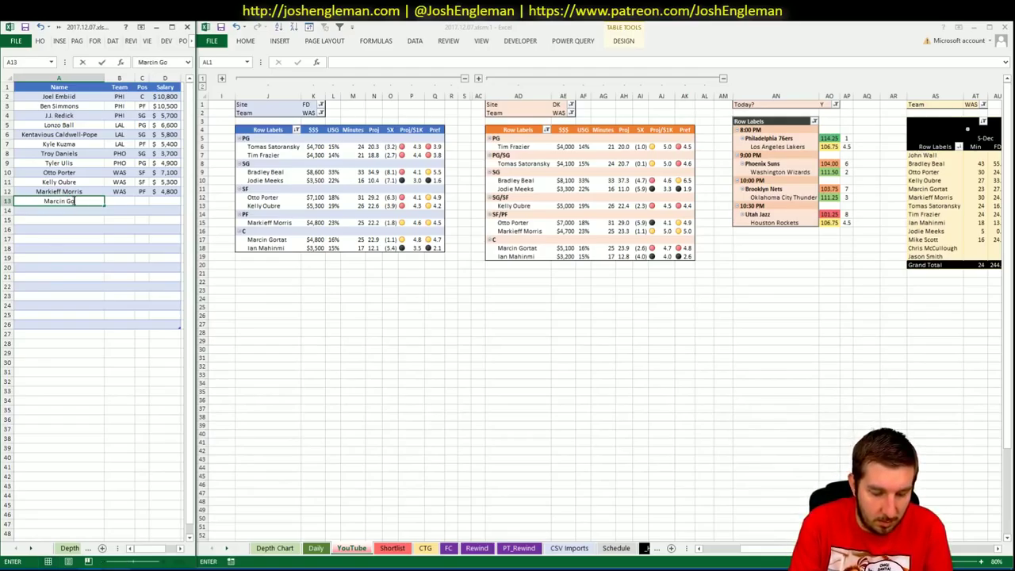
{"action": "type", "text": "rtat"}
{"action": "key", "text": "Return"}
Check the Daily sheet's projections, return to the YouTube sheet and remove Marcin Gortat from the shortlist
{"action": "left_click", "coordinate": [316, 548]}
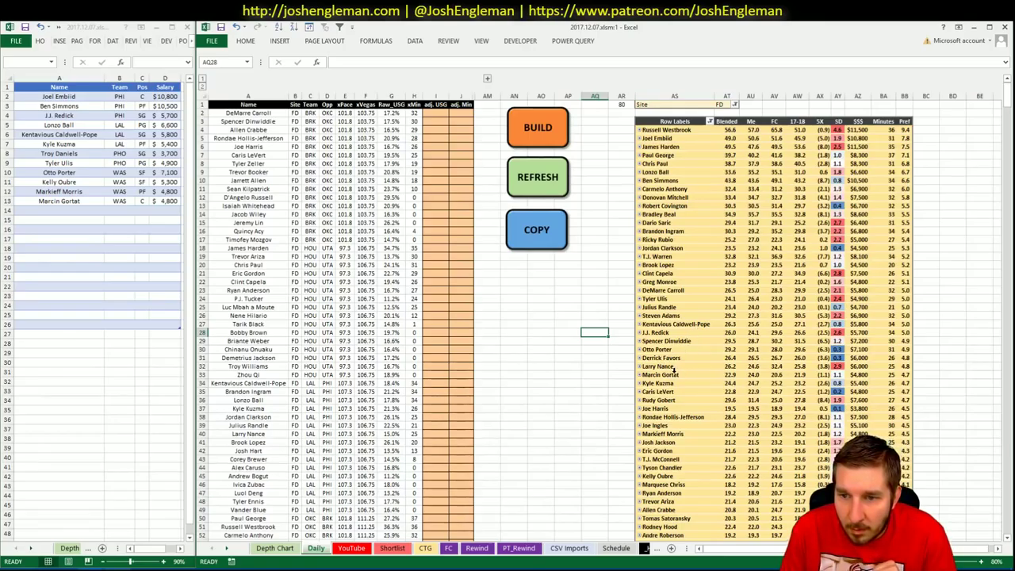
{"action": "left_click", "coordinate": [341, 549]}
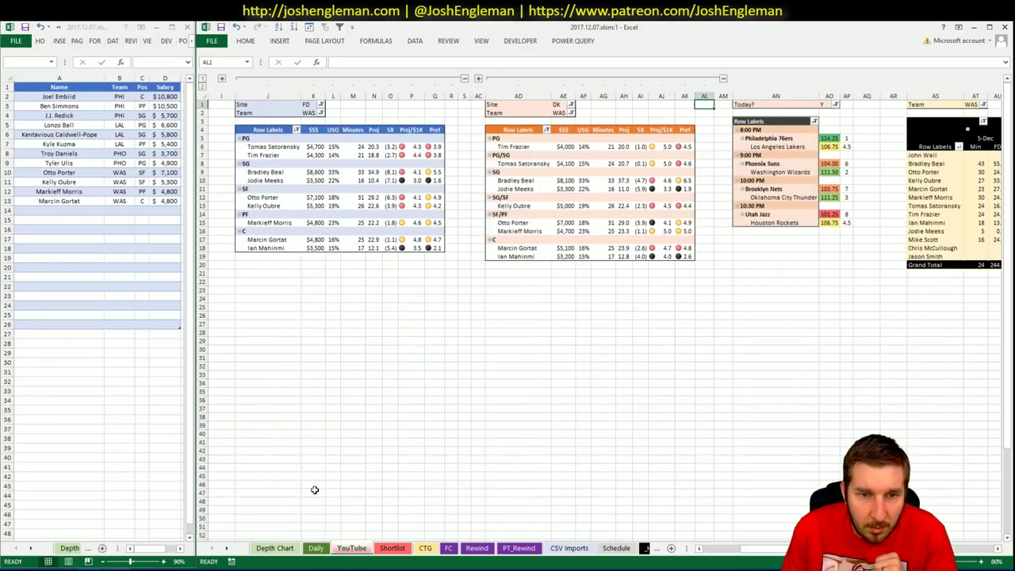
{"action": "left_click", "coordinate": [87, 202]}
{"action": "key", "text": "Delete"}
{"action": "left_click", "coordinate": [95, 220]}
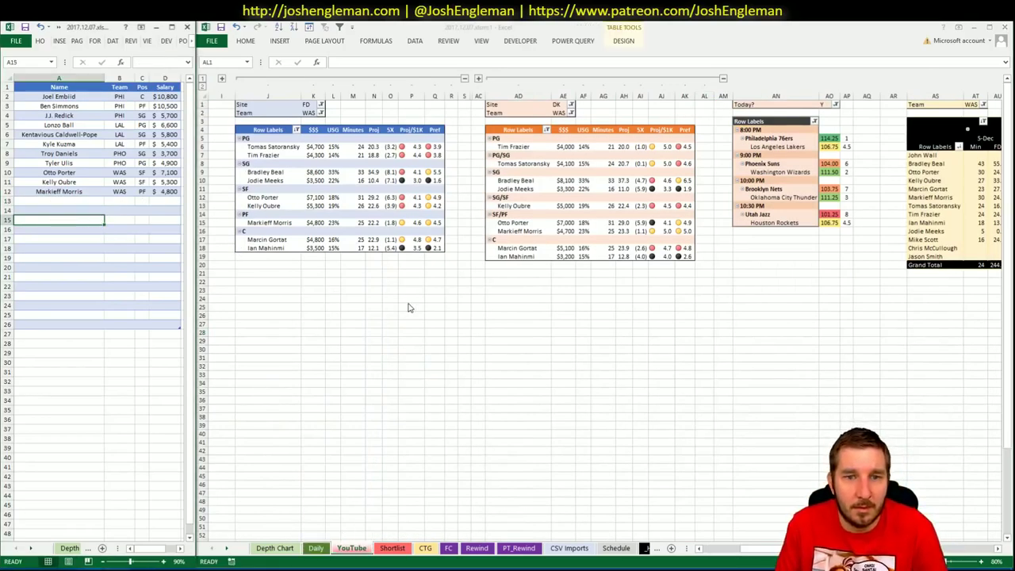
Save the workbook and set the FD projection table's team filter to BRK
{"action": "left_click", "coordinate": [312, 107]}
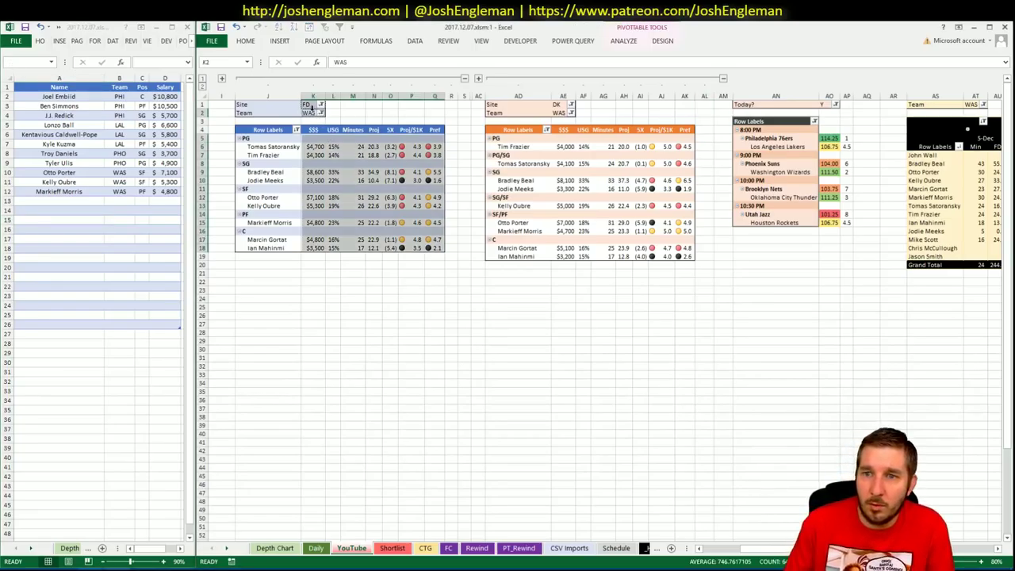
{"action": "left_click", "coordinate": [311, 105]}
{"action": "left_click", "coordinate": [312, 113]}
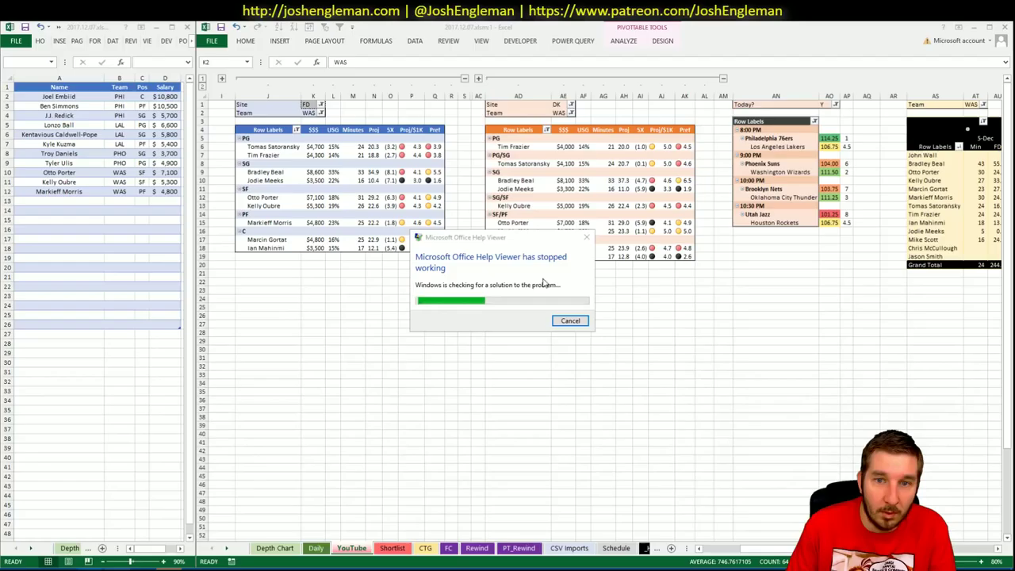
{"action": "left_click", "coordinate": [570, 320]}
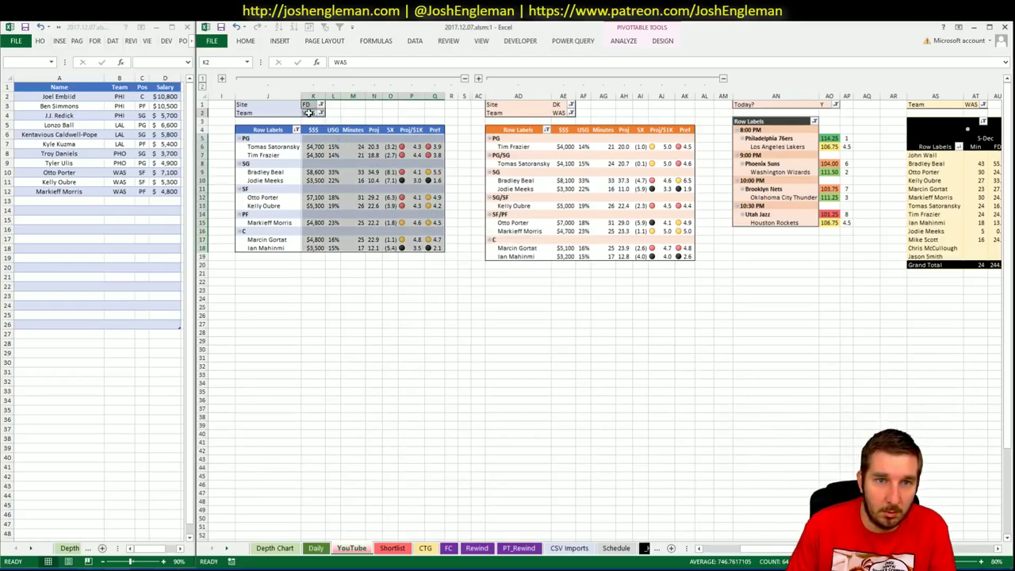
{"action": "left_click", "coordinate": [221, 27]}
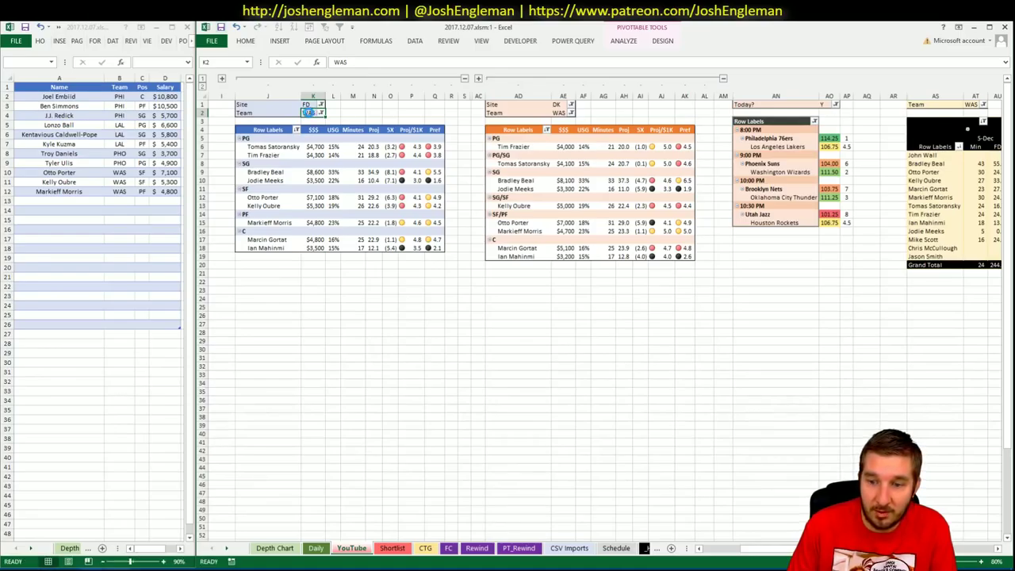
{"action": "type", "text": "BRK"}
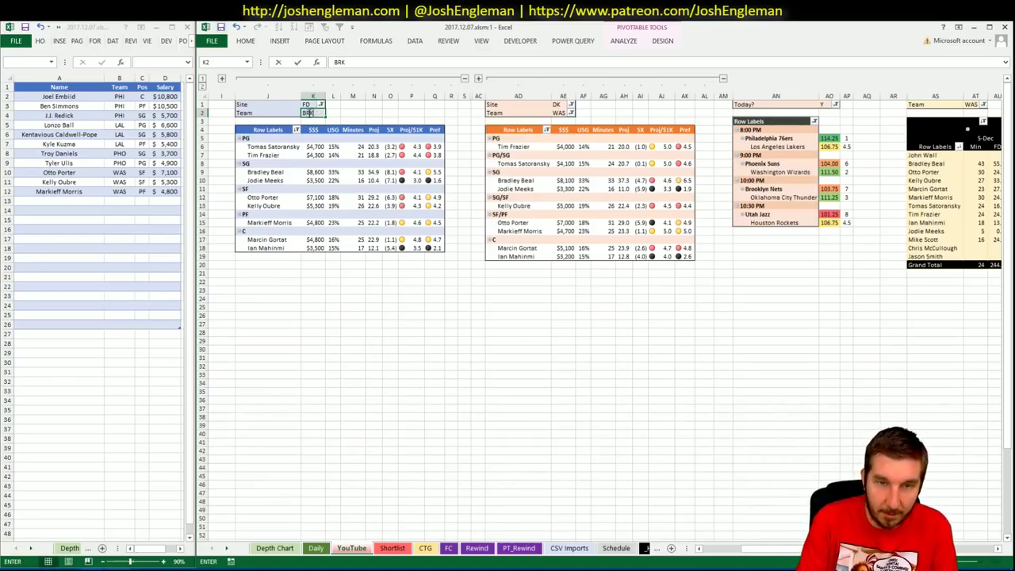
{"action": "key", "text": "Return"}
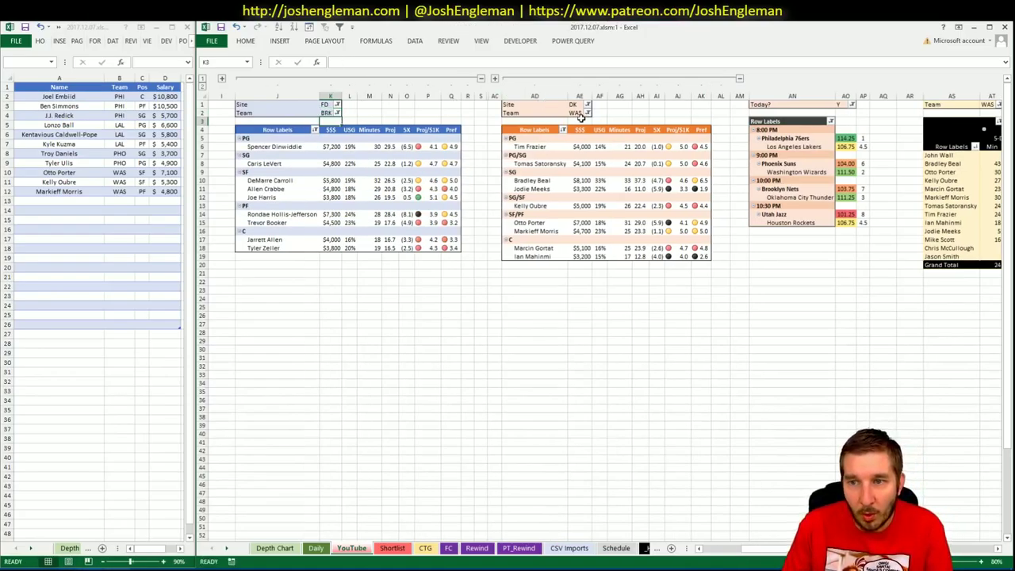
Set the team filters of the DK projection table and the game log table to BRK
{"action": "left_click", "coordinate": [578, 113]}
{"action": "type", "text": "BRK"}
{"action": "key", "text": "Return"}
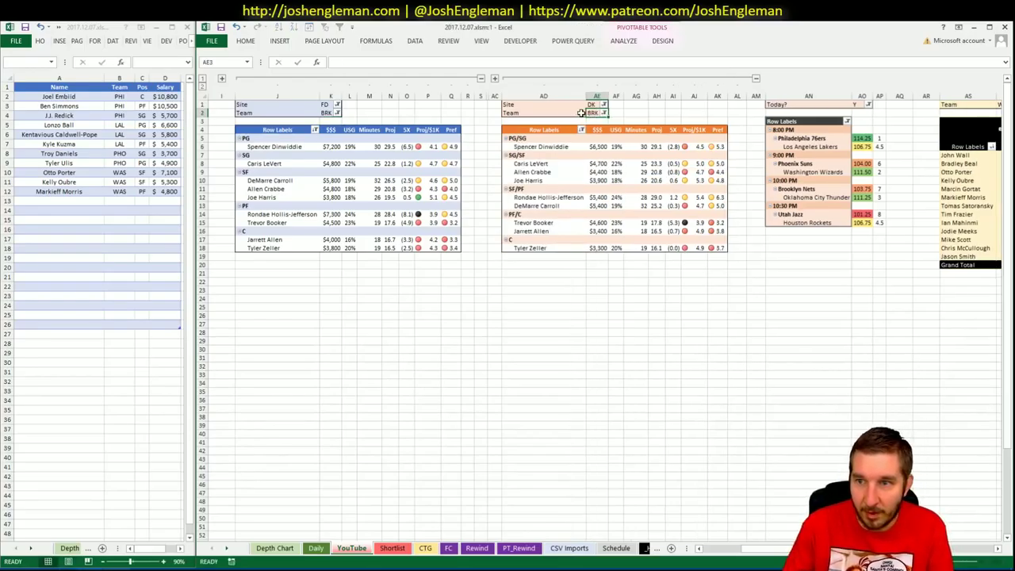
{"action": "left_click", "coordinate": [999, 103]}
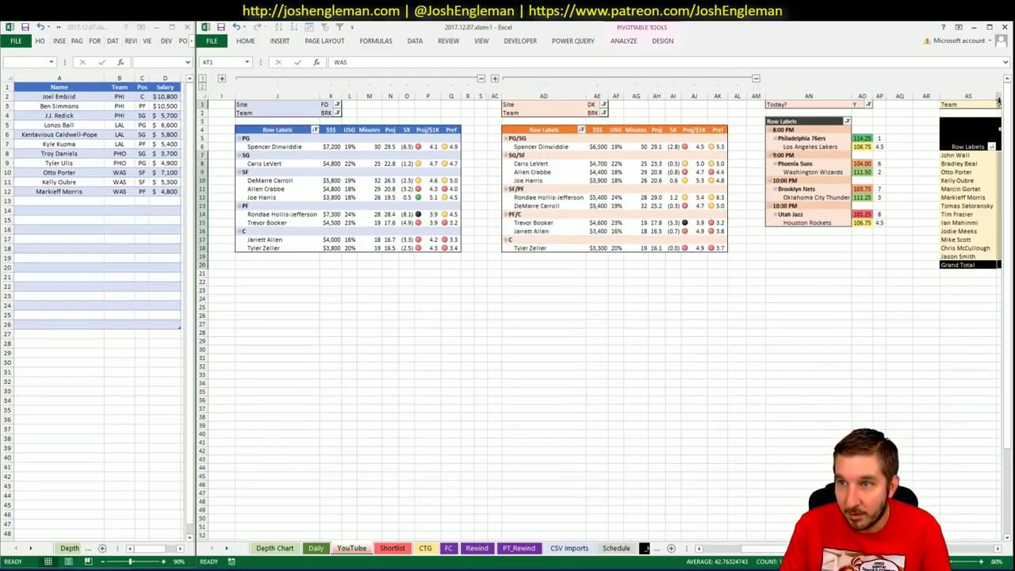
{"action": "type", "text": "BRK"}
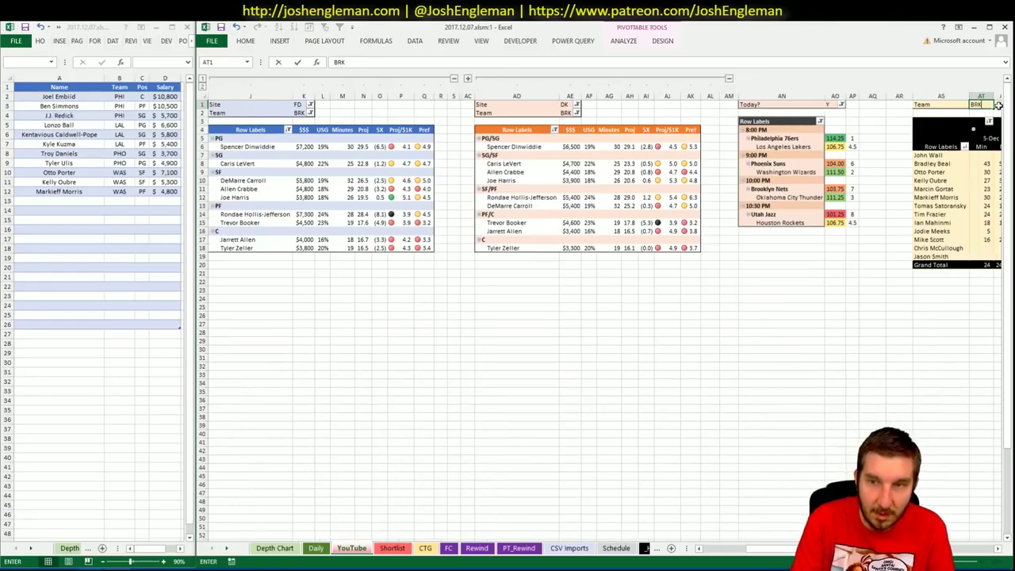
{"action": "key", "text": "Return"}
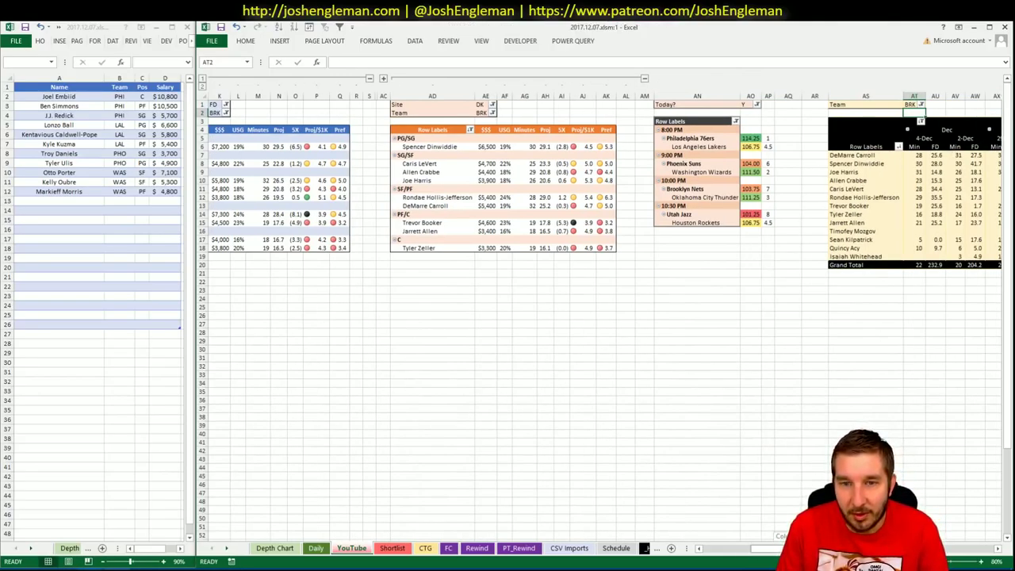
{"action": "scroll", "coordinate": [732, 548], "scroll_direction": "left", "scroll_amount": 2}
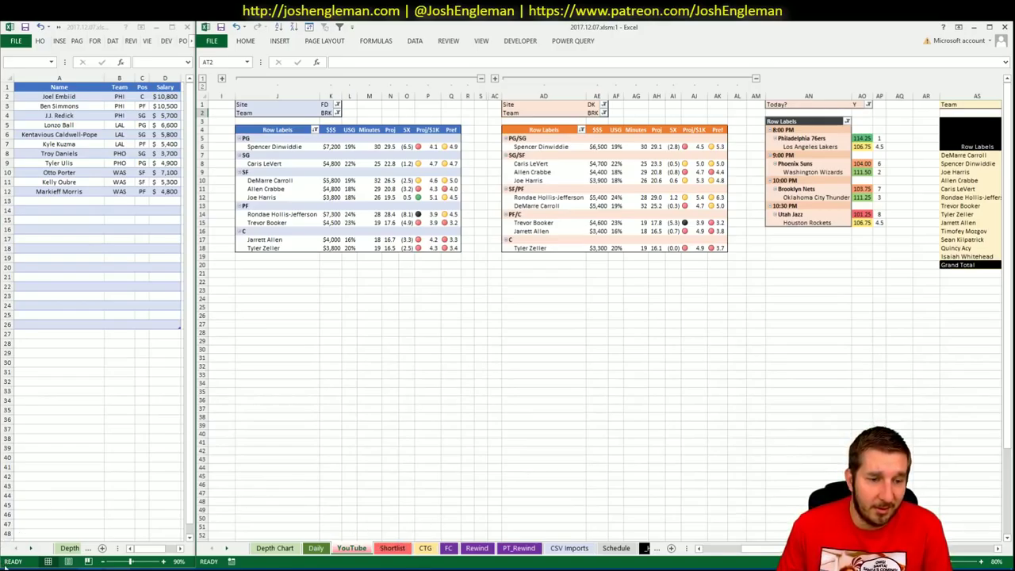
Switch to Cleaning the Glass in the browser, search for "nets" and open the Brooklyn Nets' stats page
{"action": "left_click", "coordinate": [37, 567]}
{"action": "left_click", "coordinate": [296, 40]}
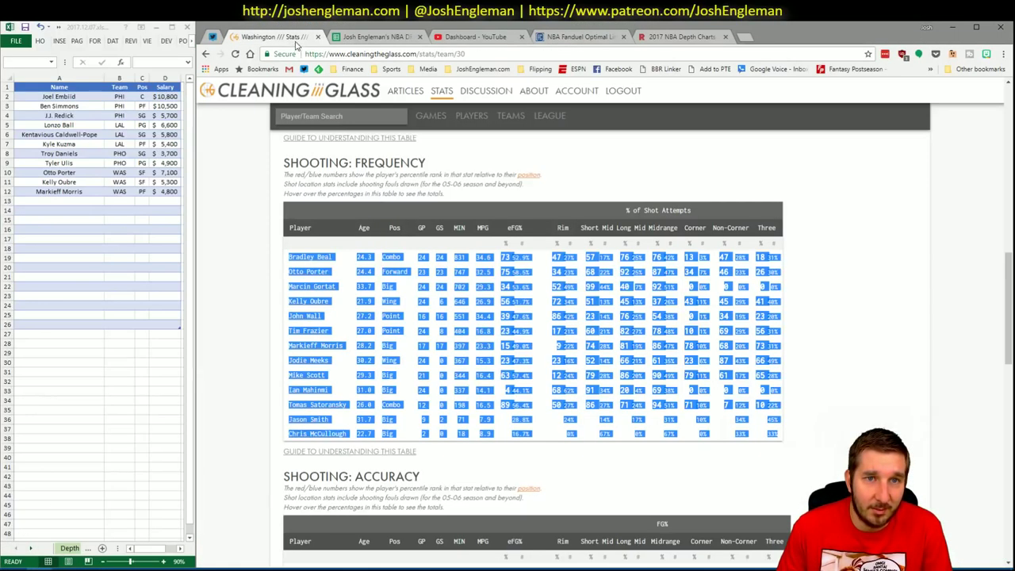
{"action": "left_click", "coordinate": [339, 99]}
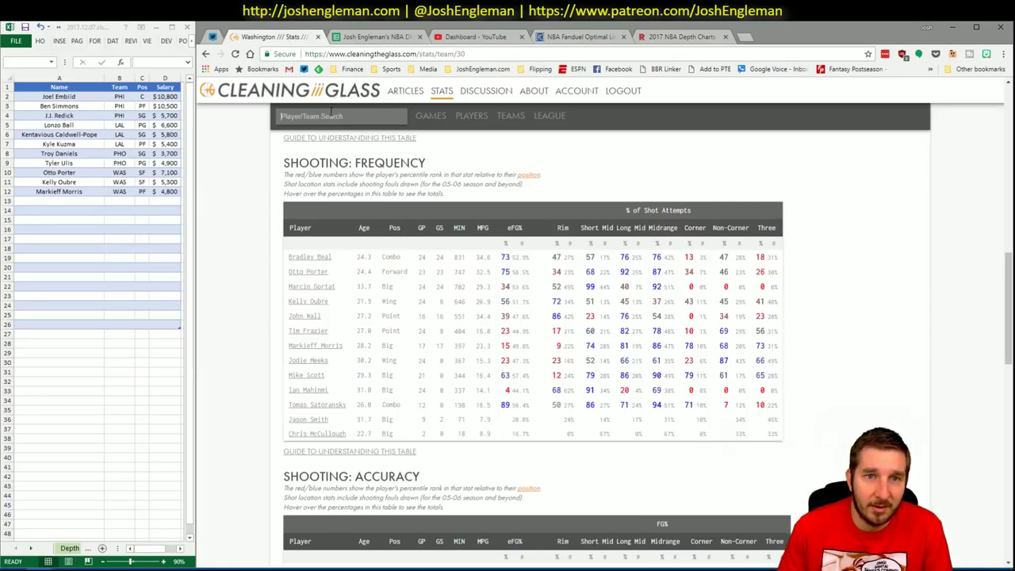
{"action": "left_click", "coordinate": [329, 114]}
{"action": "type", "text": "brooklyn"}
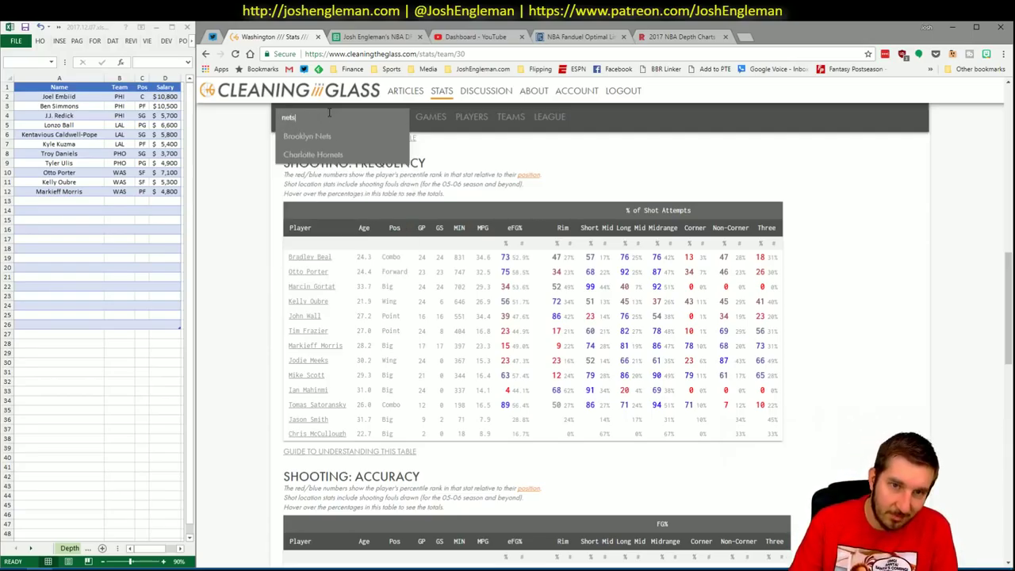
{"action": "key", "text": "Return"}
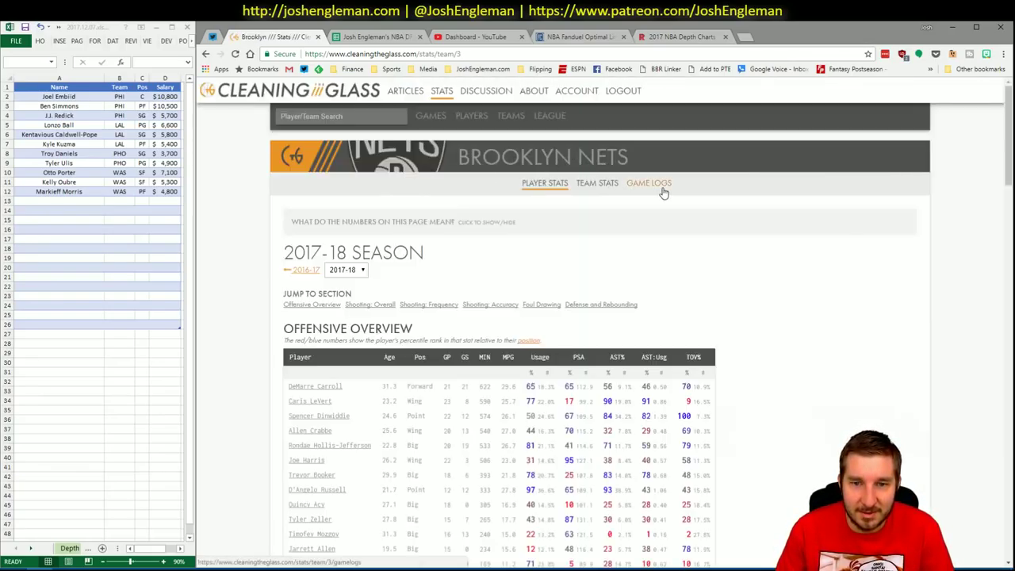
Copy all player rows of the Nets' Shooting: Frequency table and return to the Excel workbook
{"action": "left_click", "coordinate": [429, 304]}
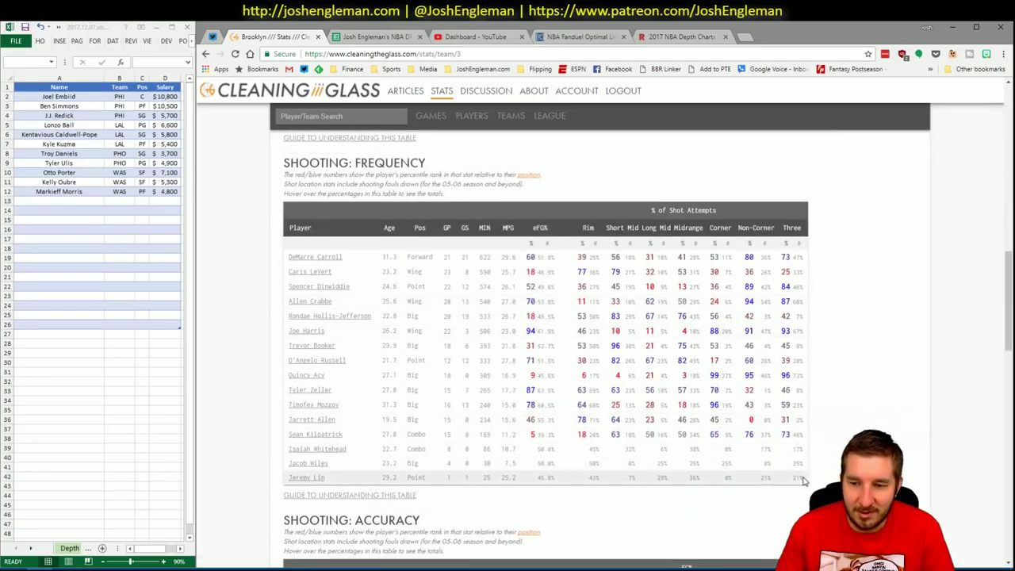
{"action": "left_click_drag", "start_coordinate": [803, 479], "coordinate": [290, 259]}
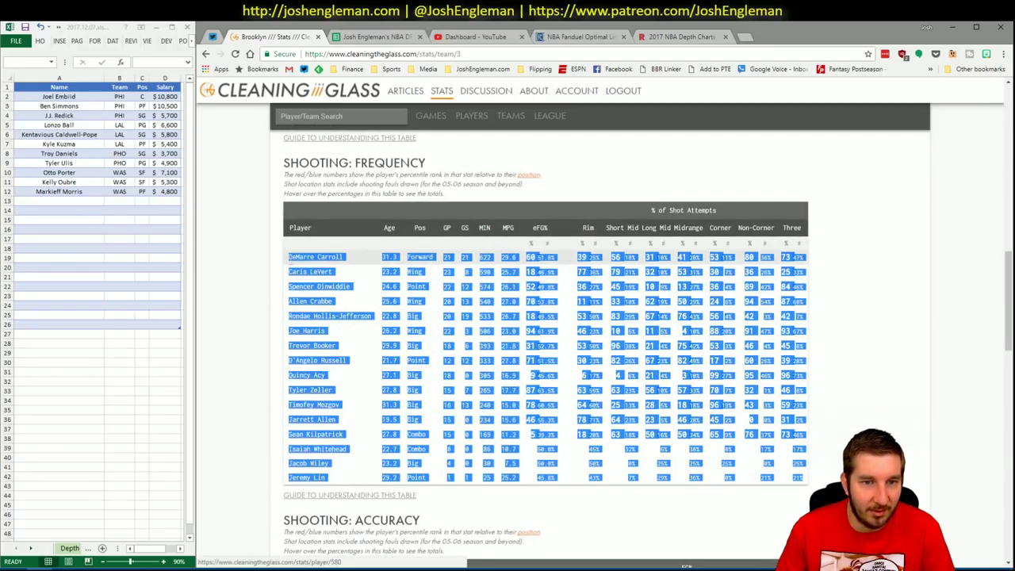
{"action": "key", "text": "alt+Tab"}
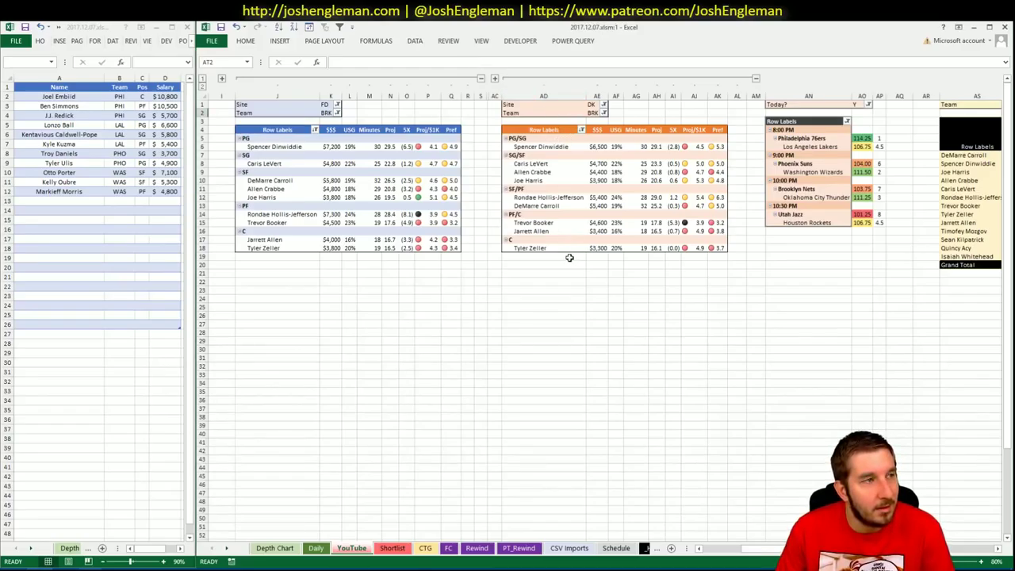
Bring the Nets' shooting data into the CTG sheet and set the opponent to OKC
{"action": "left_click", "coordinate": [425, 548]}
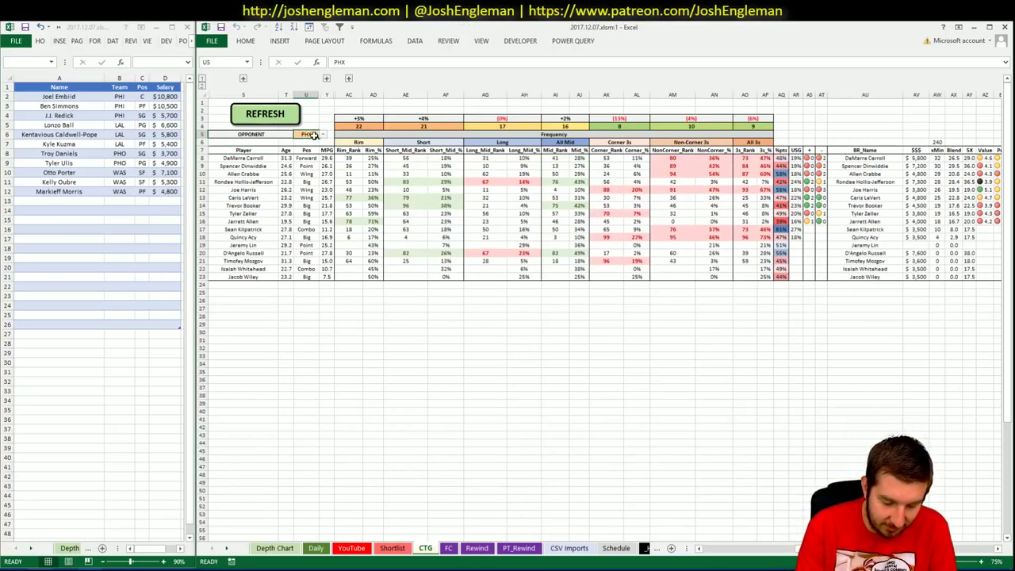
{"action": "type", "text": "OKC"}
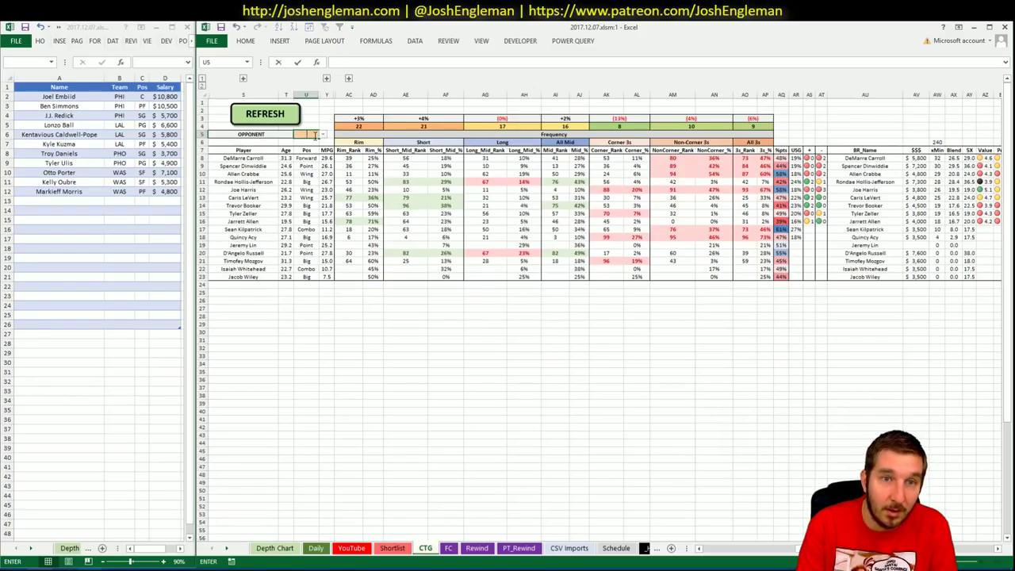
{"action": "key", "text": "Return"}
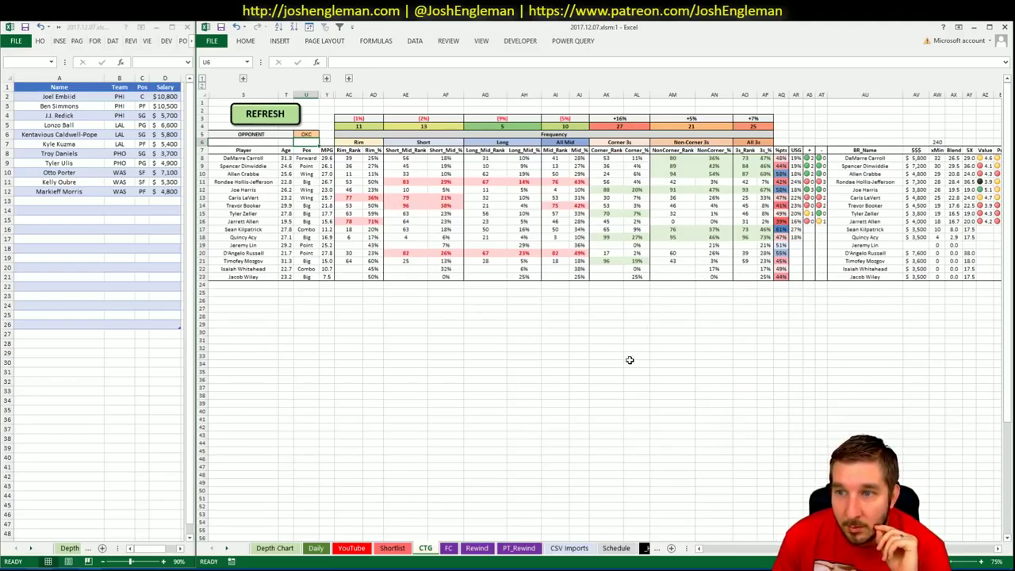
Return to the YouTube sheet and examine the Nets' FD and DK projections and their recent game log
{"action": "left_click", "coordinate": [352, 548]}
{"action": "left_click", "coordinate": [544, 344]}
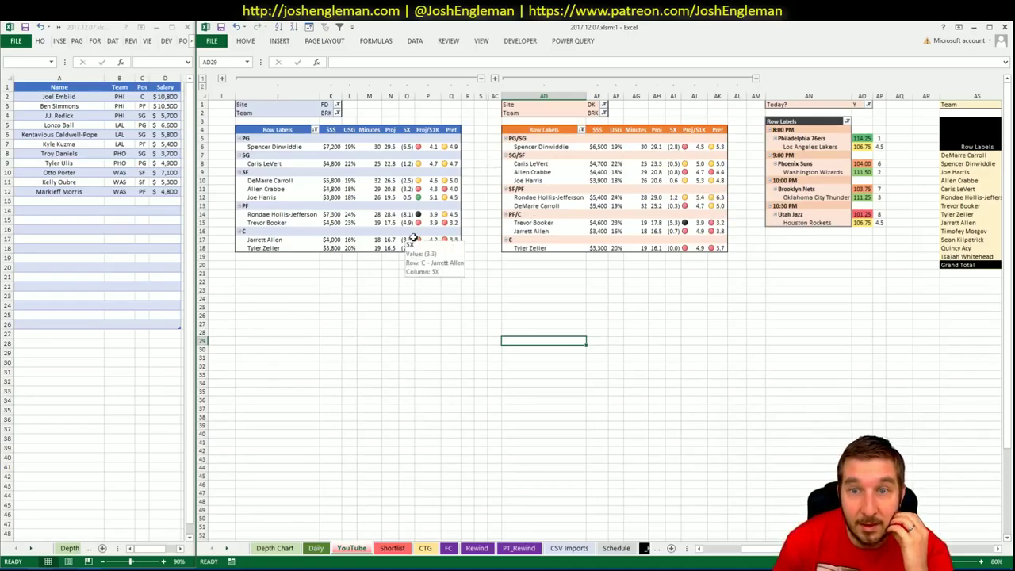
{"action": "left_click", "coordinate": [769, 553]}
{"action": "left_click_drag", "start_coordinate": [769, 553], "coordinate": [974, 545]}
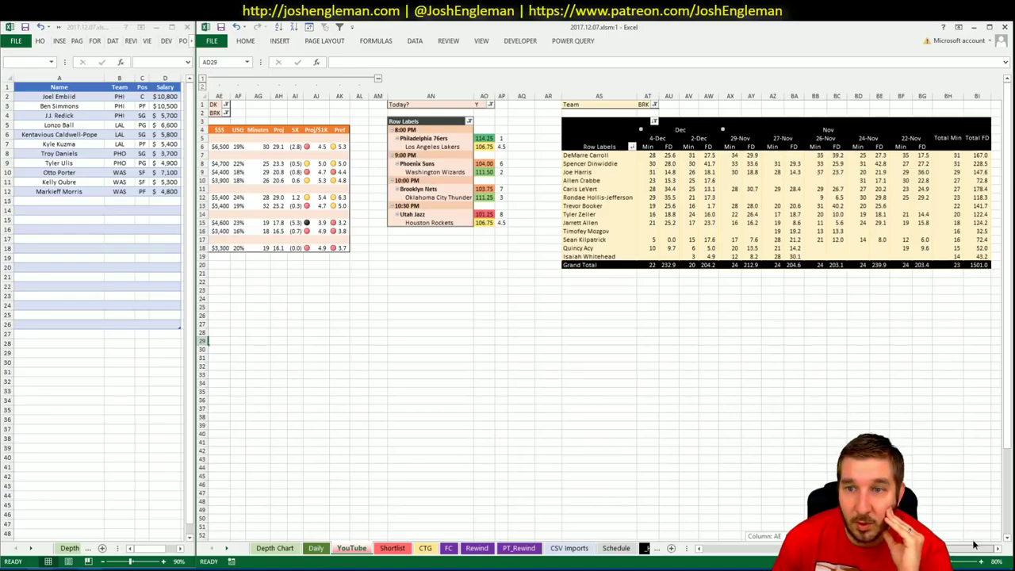
{"action": "left_click_drag", "start_coordinate": [974, 545], "coordinate": [766, 518]}
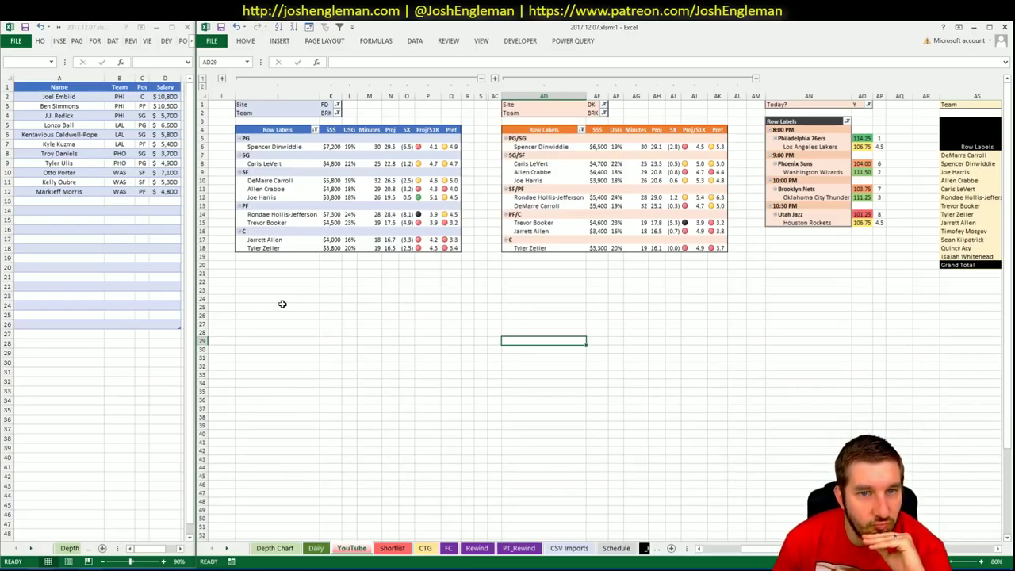
Check the Daily sheet's player projections, return to the YouTube sheet and review the Nets' projections, game totals and recent game log
{"action": "left_click", "coordinate": [316, 548]}
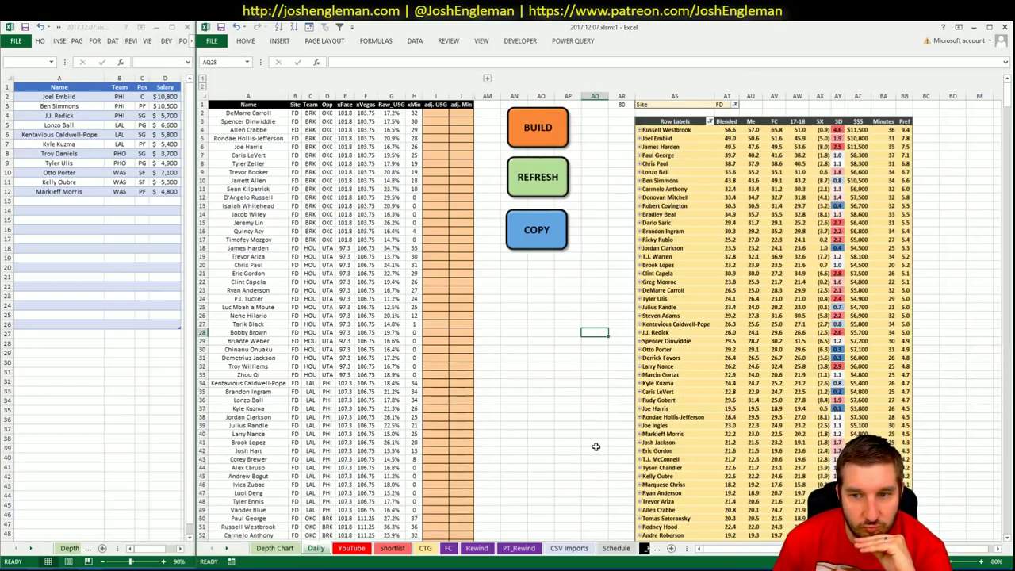
{"action": "left_click", "coordinate": [351, 548]}
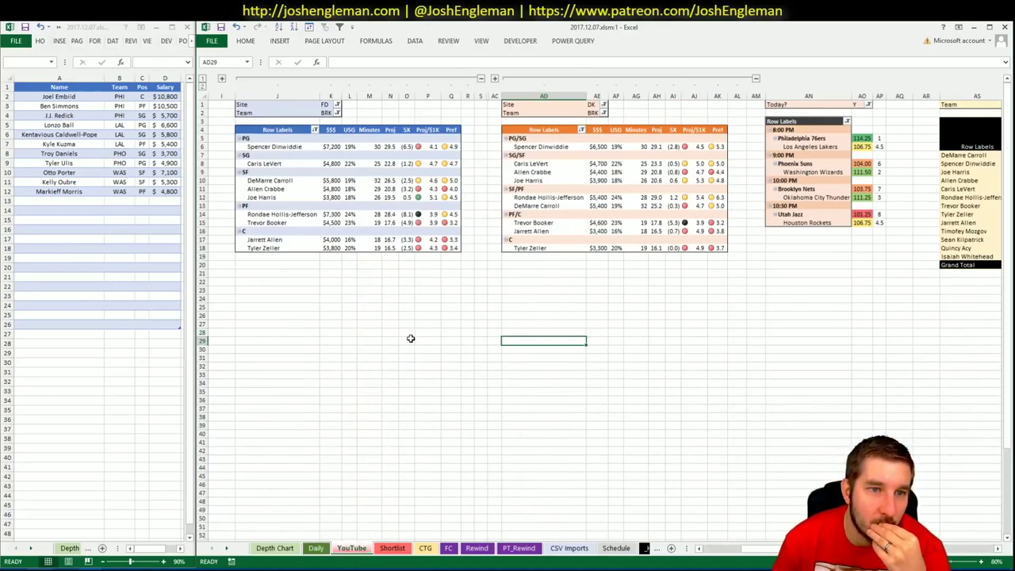
{"action": "left_click", "coordinate": [757, 316]}
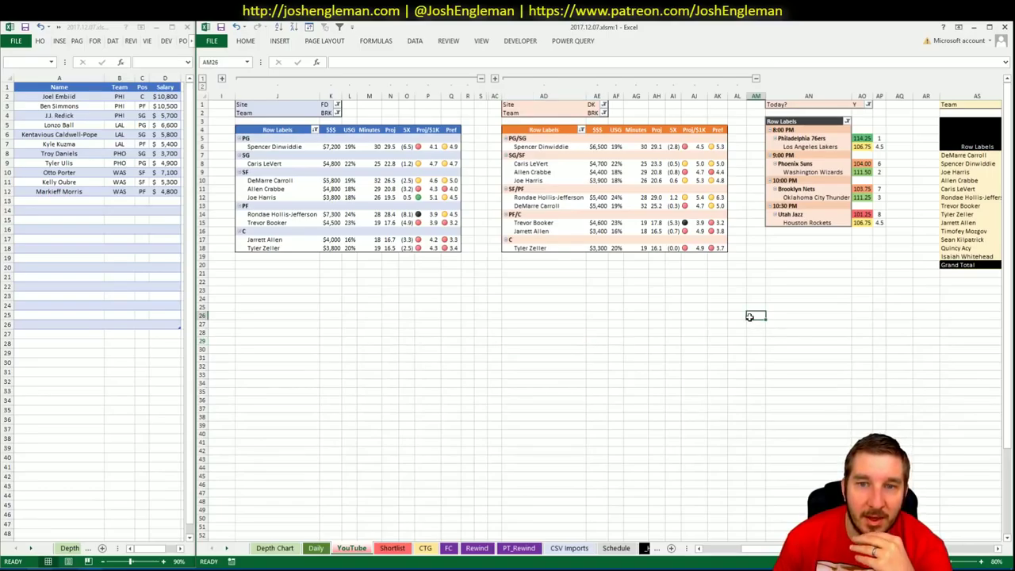
{"action": "left_click_drag", "start_coordinate": [753, 550], "coordinate": [754, 552]}
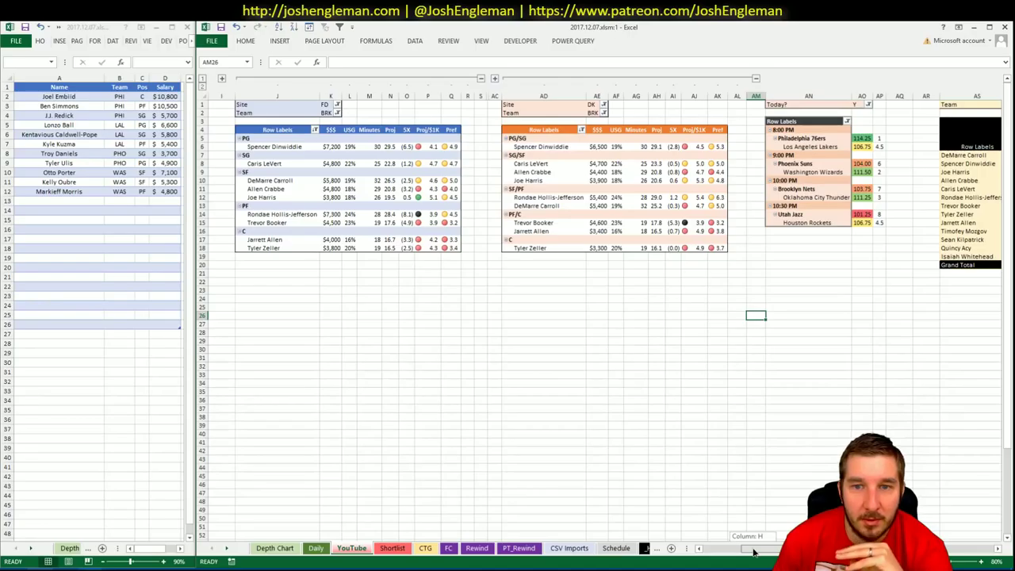
{"action": "left_click_drag", "start_coordinate": [755, 551], "coordinate": [756, 550]}
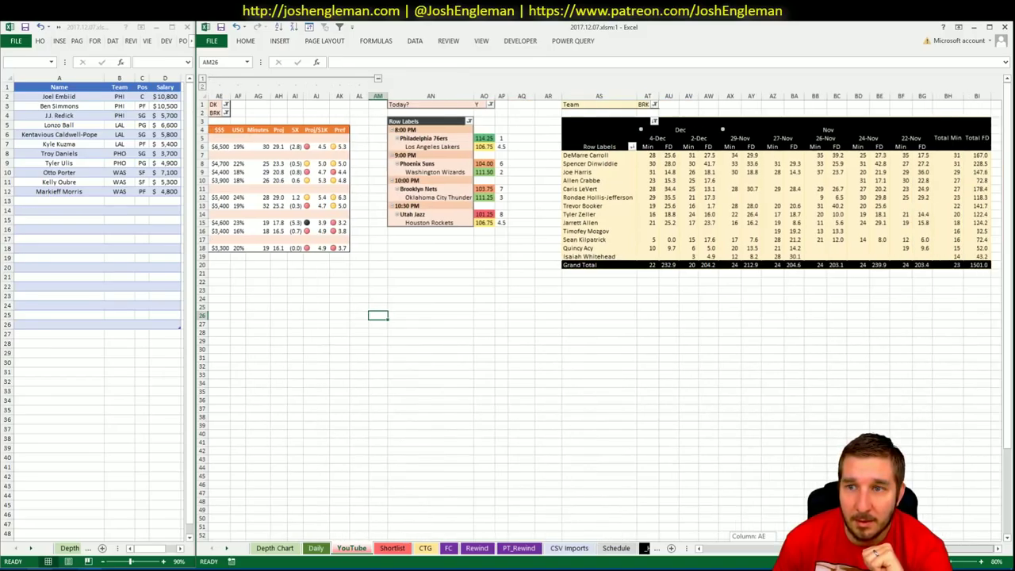
{"action": "left_click_drag", "start_coordinate": [756, 551], "coordinate": [746, 555]}
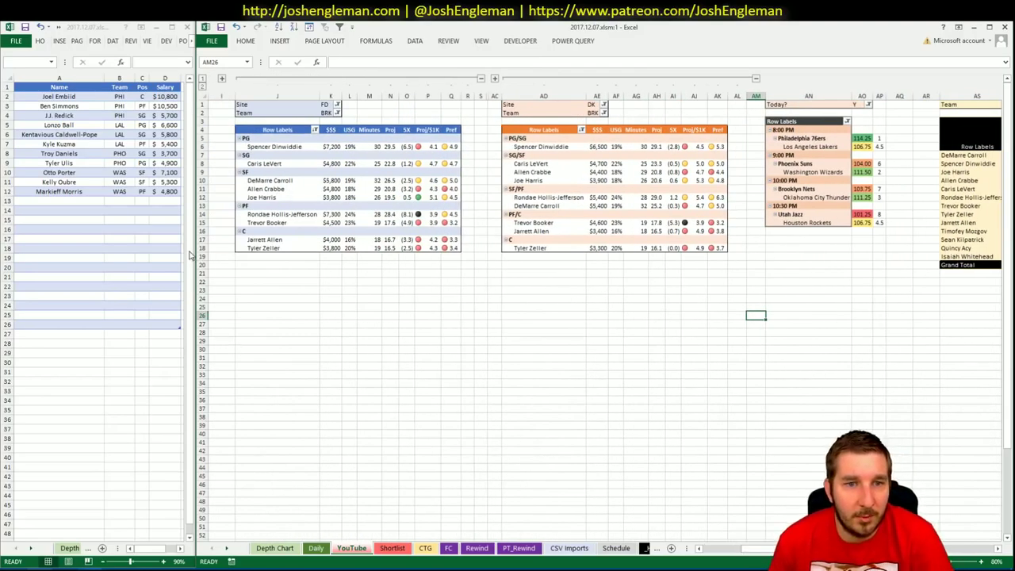
Add DeMarre Carroll to the first empty row of the shortlist's Name column, correcting the entry so his details fill in
{"action": "left_click", "coordinate": [57, 250]}
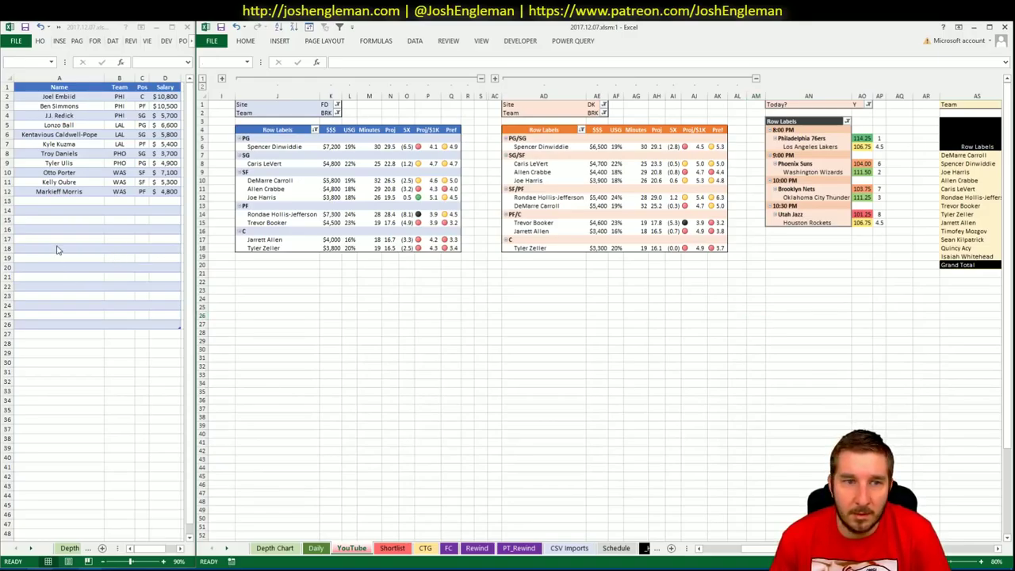
{"action": "left_click", "coordinate": [69, 200]}
{"action": "type", "text": "DeMarre Carroll"}
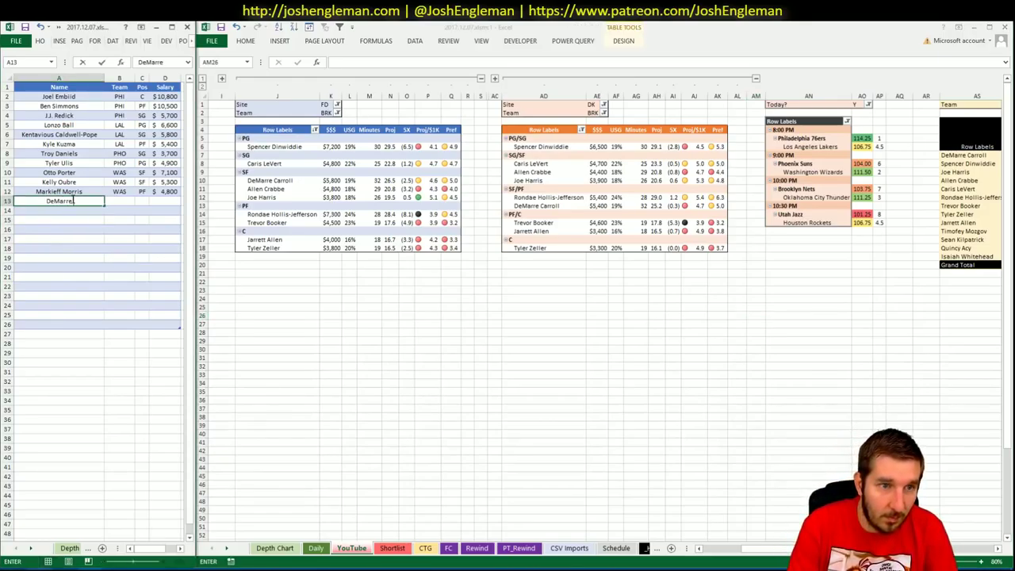
{"action": "key", "text": "Return"}
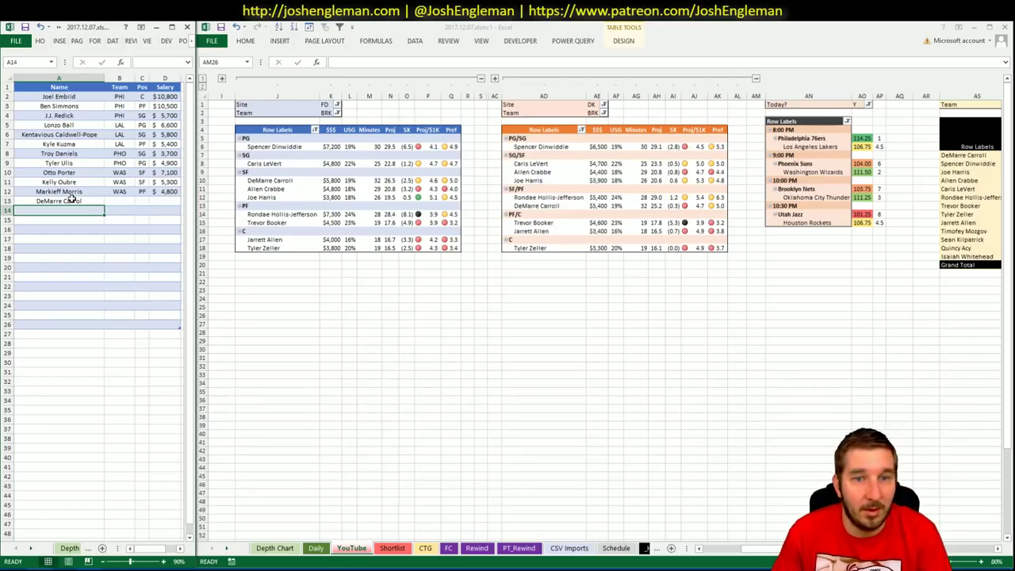
{"action": "double_click", "coordinate": [73, 200]}
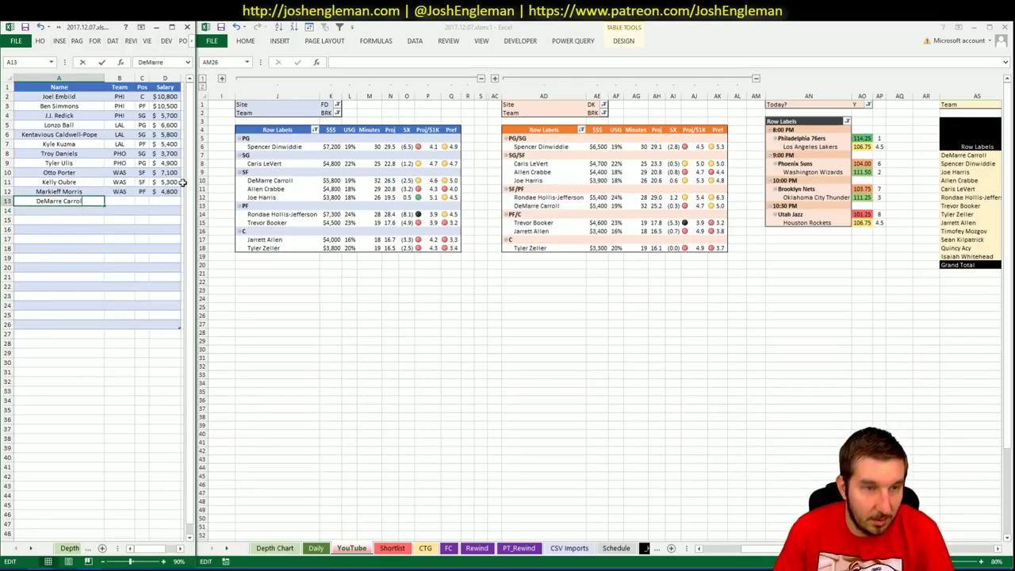
{"action": "key", "text": "Return"}
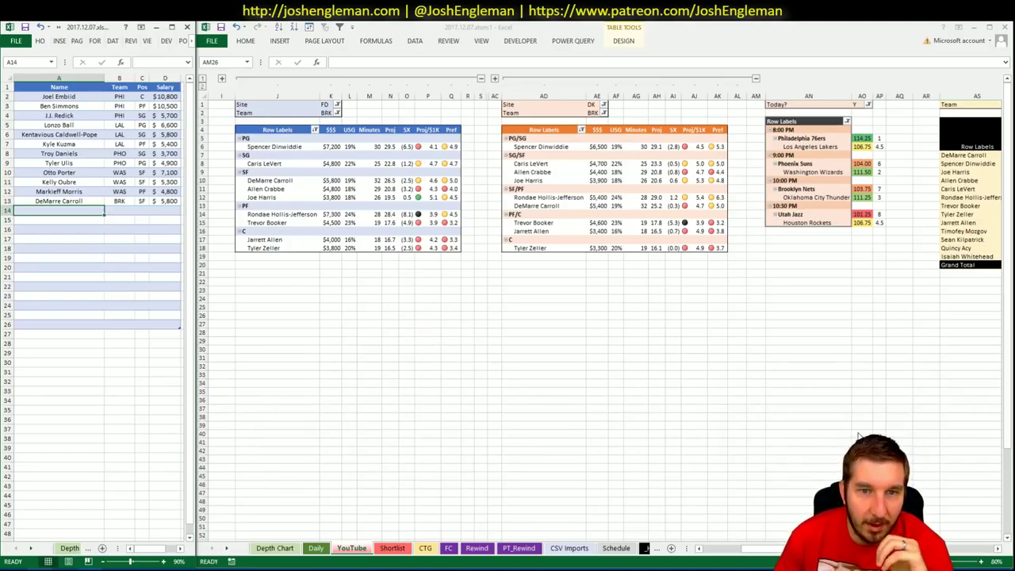
Examine the Nets' recent game log and their shooting frequencies against OKC on the CTG sheet, ending on the YouTube sheet
{"action": "scroll", "coordinate": [603, 317], "scroll_direction": "right", "scroll_amount": 5}
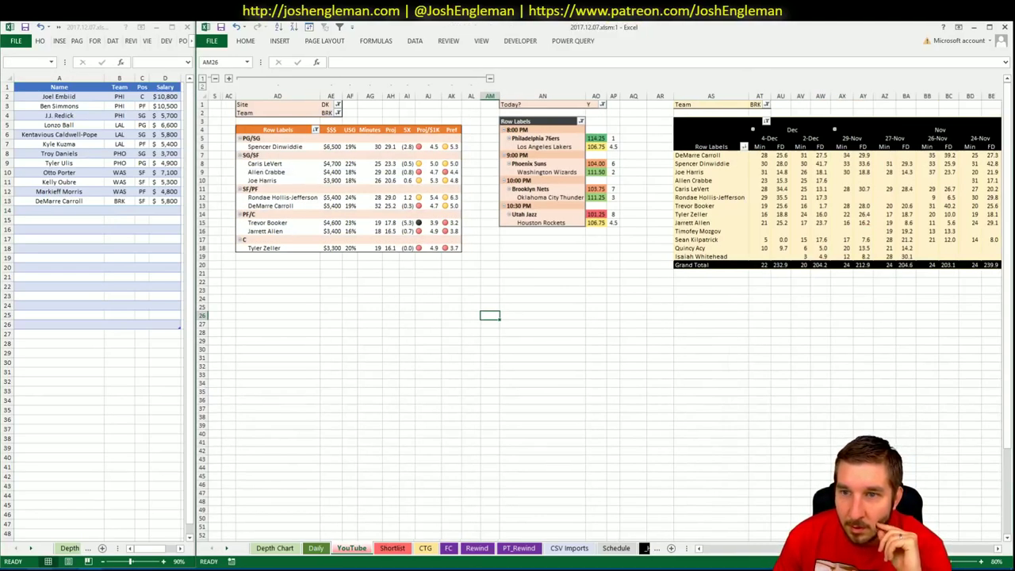
{"action": "scroll", "coordinate": [603, 317], "scroll_direction": "right", "scroll_amount": 1}
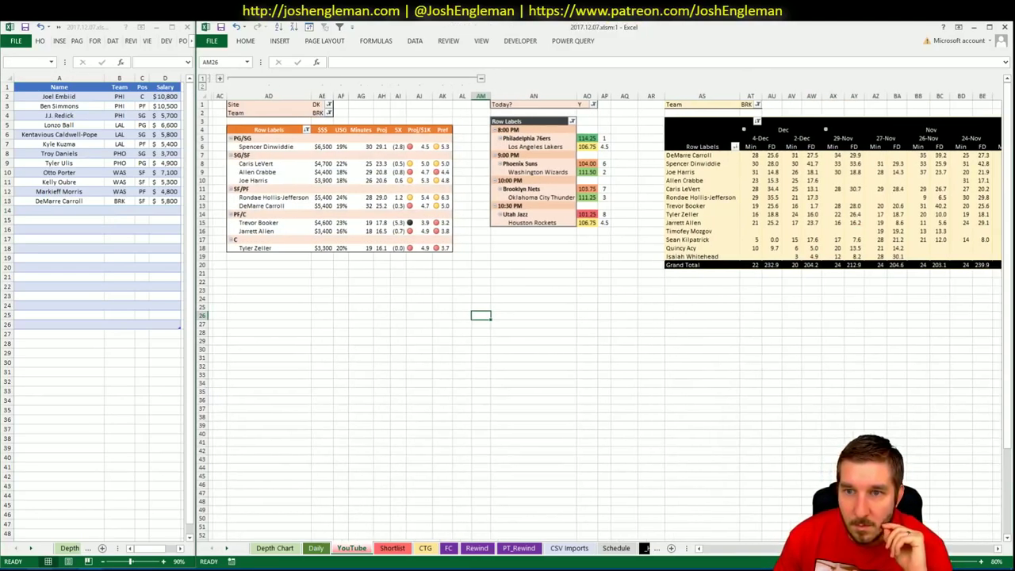
{"action": "scroll", "coordinate": [773, 547], "scroll_direction": "left", "scroll_amount": 6}
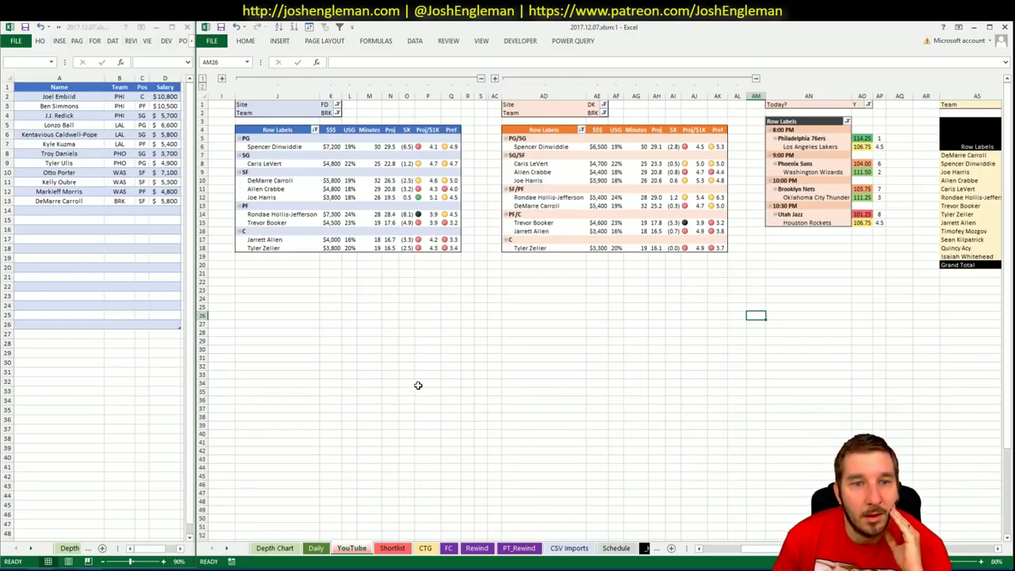
{"action": "left_click", "coordinate": [351, 549]}
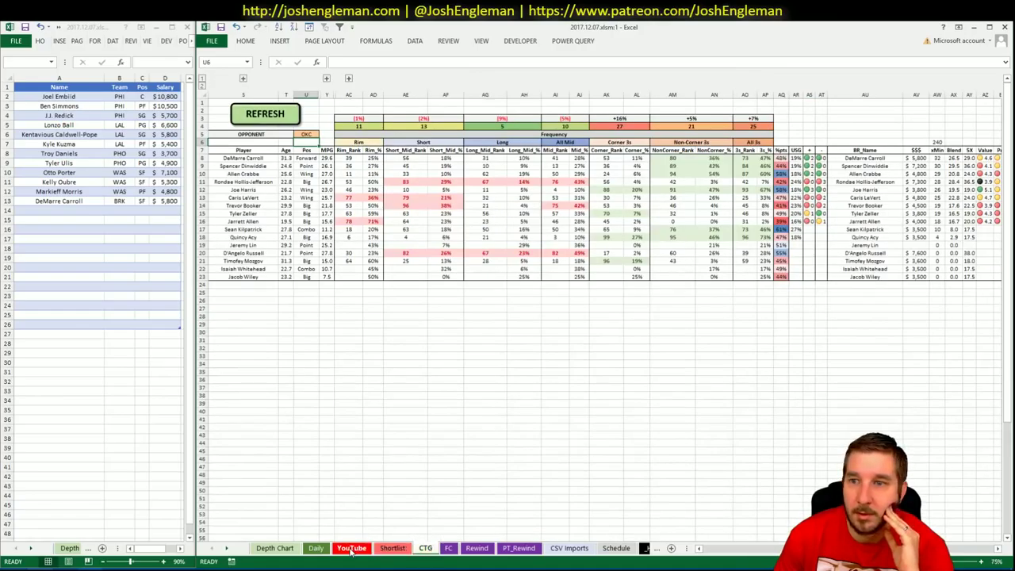
{"action": "left_click", "coordinate": [351, 549]}
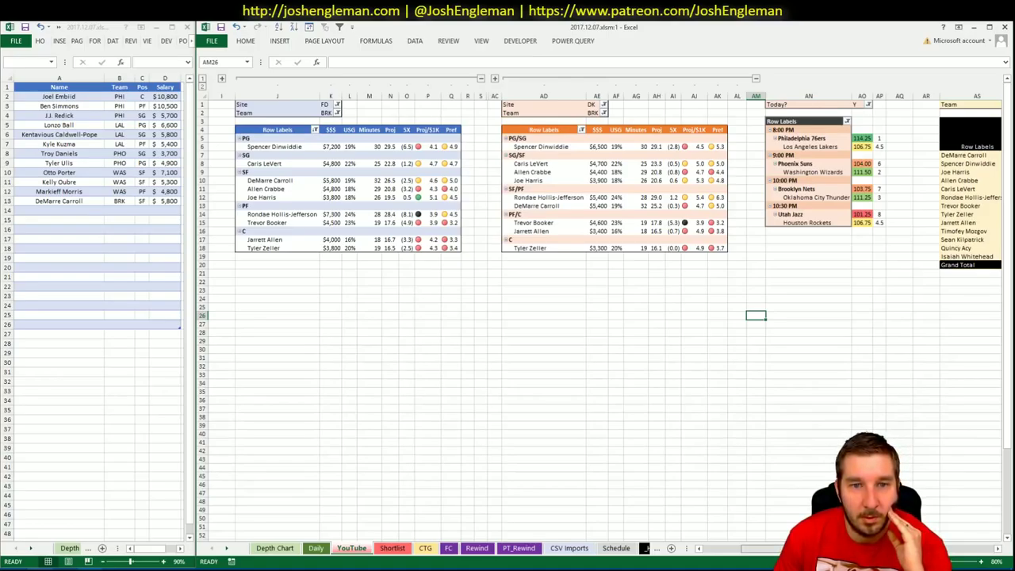
Consult the Daily sheet's projections and recheck the Nets' DK projections and game log on the YouTube sheet
{"action": "left_click", "coordinate": [317, 550]}
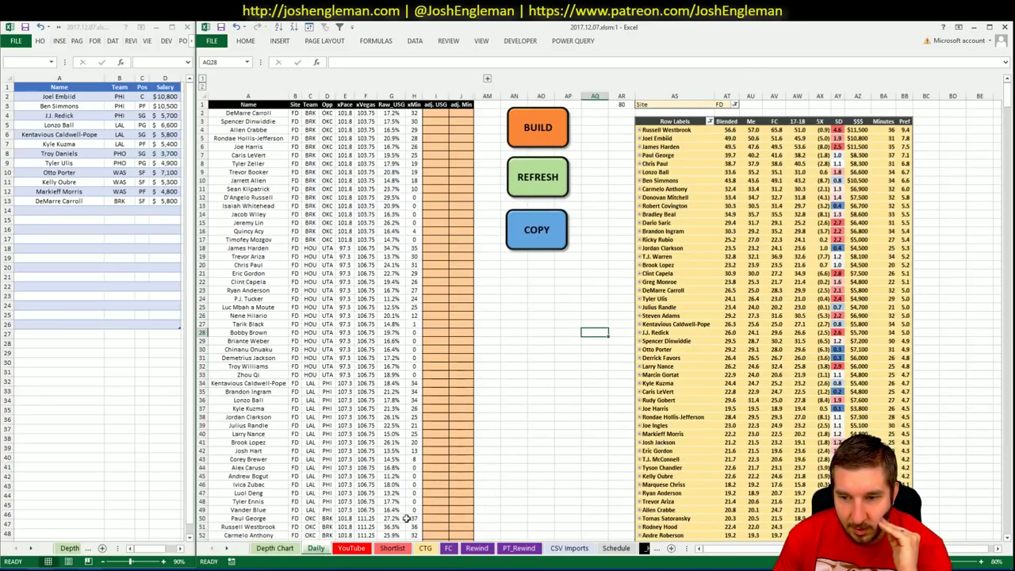
{"action": "left_click", "coordinate": [351, 547]}
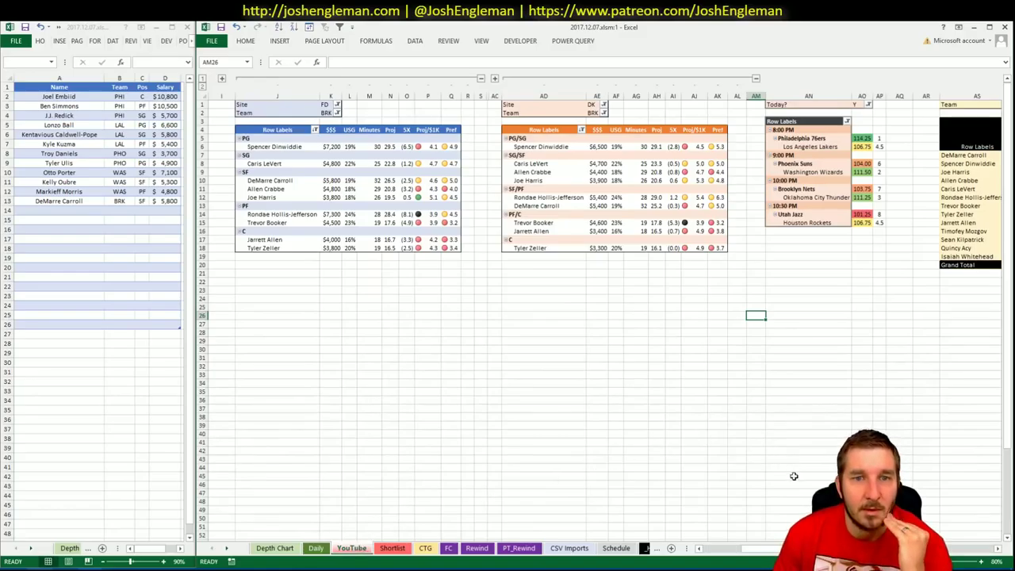
{"action": "scroll", "coordinate": [605, 307], "scroll_direction": "right", "scroll_amount": 3}
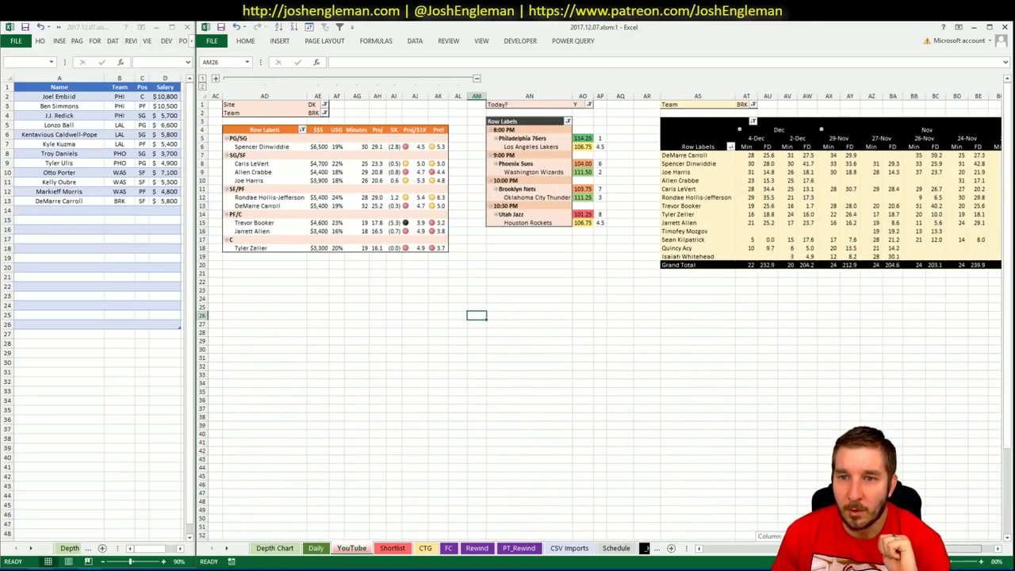
{"action": "scroll", "coordinate": [555, 317], "scroll_direction": "left", "scroll_amount": 3}
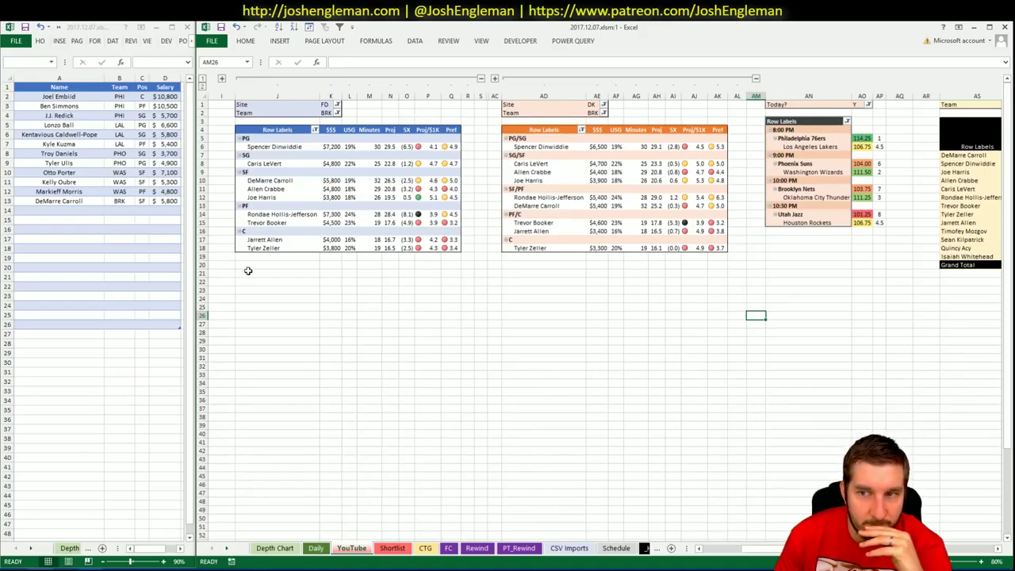
Highlight Allen Crabbe's shooting frequencies on the CTG sheet and select the next empty Name cell in the shortlist
{"action": "left_click", "coordinate": [425, 548]}
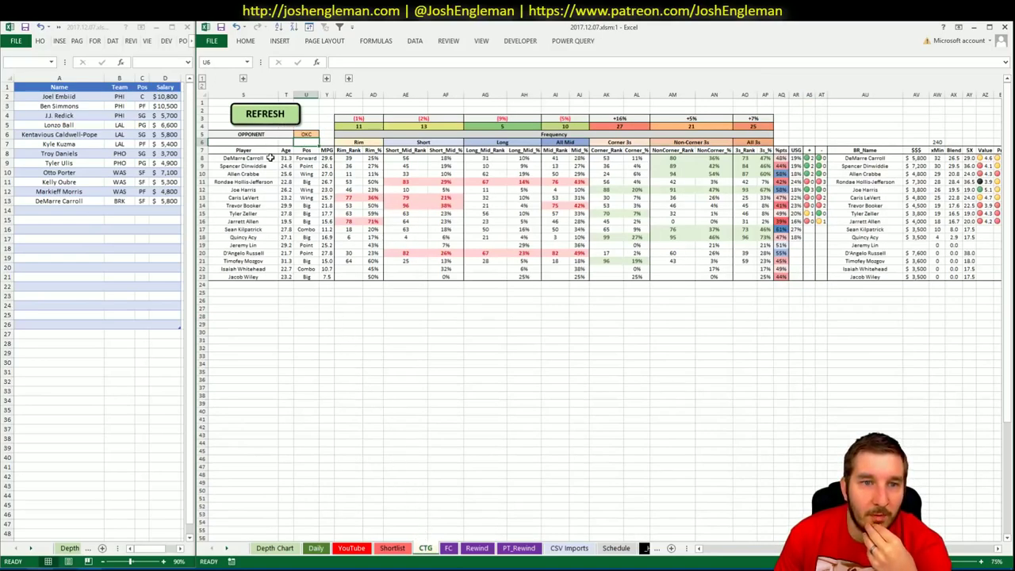
{"action": "left_click_drag", "start_coordinate": [262, 173], "coordinate": [765, 174]}
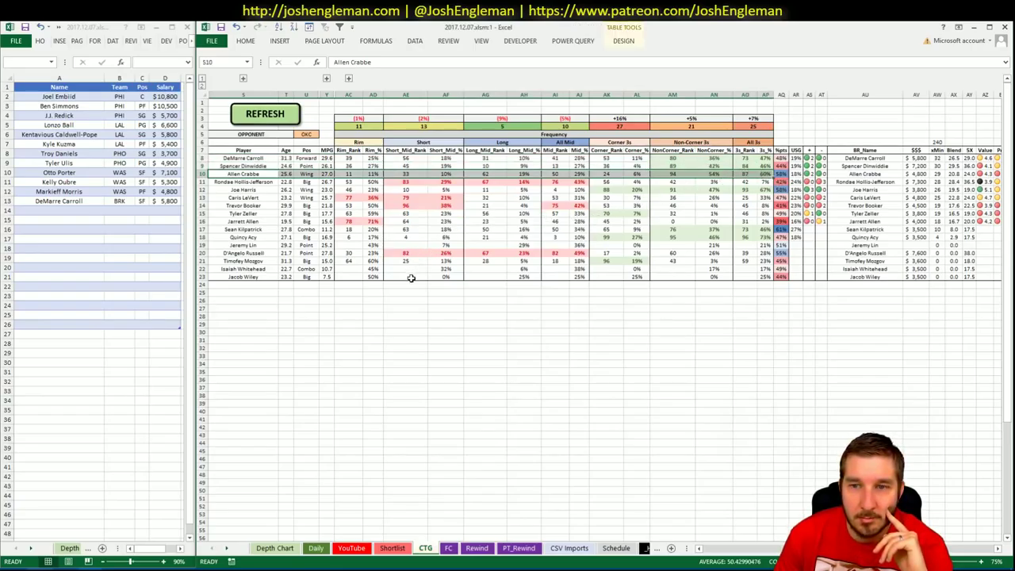
{"action": "left_click", "coordinate": [74, 243]}
{"action": "left_click", "coordinate": [54, 211]}
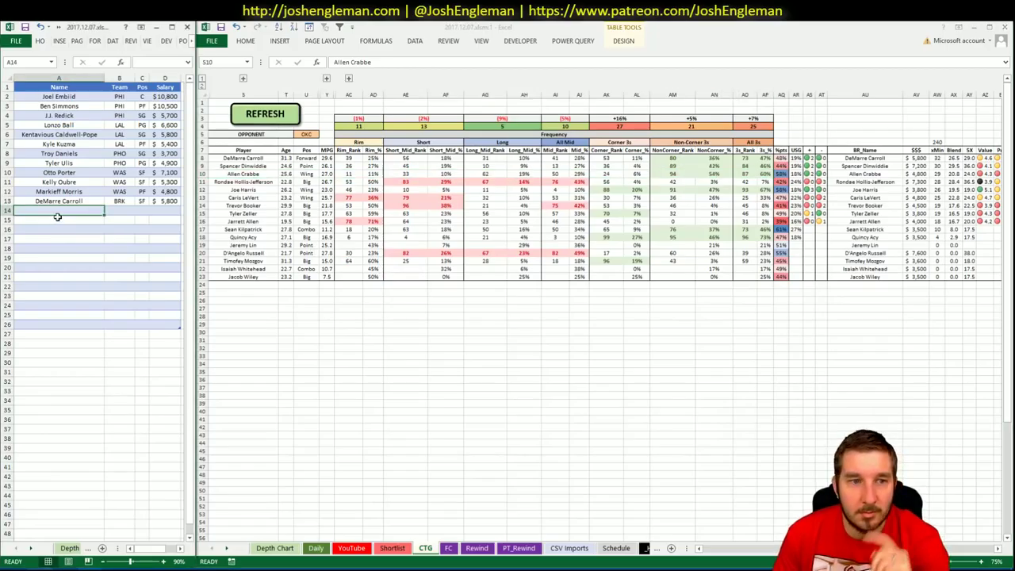
Add Allen Crabbe in the first empty Name row of the player shortlist, after opening the YouTube sheet with the Brooklyn projections
{"action": "left_click", "coordinate": [351, 548]}
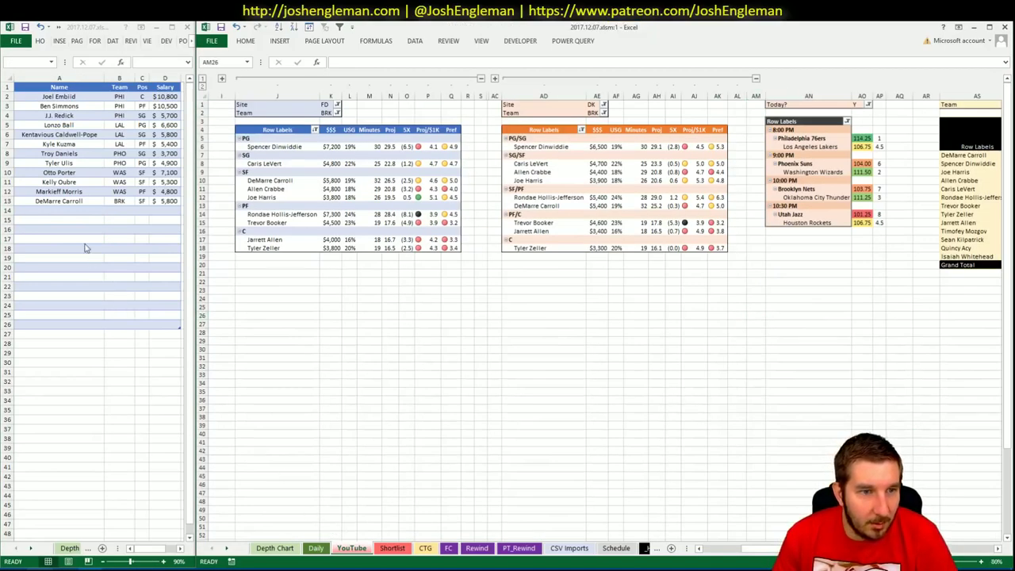
{"action": "left_click", "coordinate": [79, 210]}
{"action": "type", "text": "Allen"}
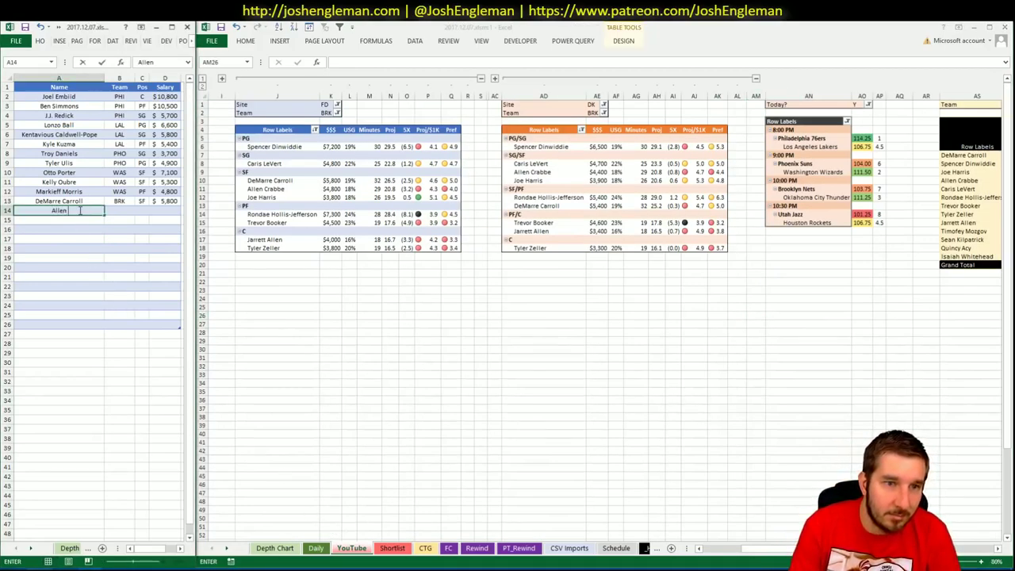
{"action": "type", "text": " Crabbe"}
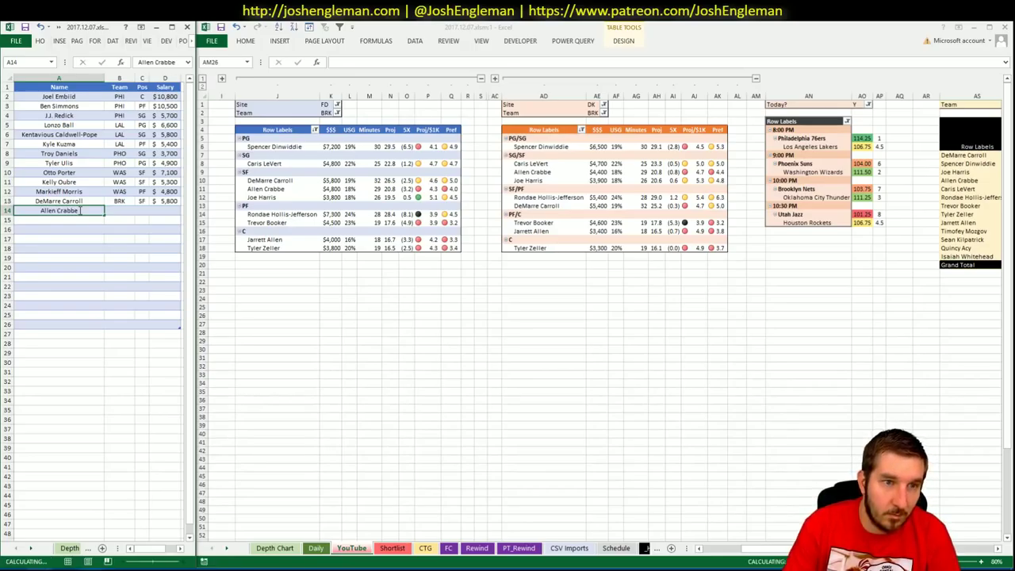
{"action": "key", "text": "Return"}
Filter both the FD and DK projection pivot tables on the YouTube sheet to team OKC
{"action": "left_click", "coordinate": [326, 112]}
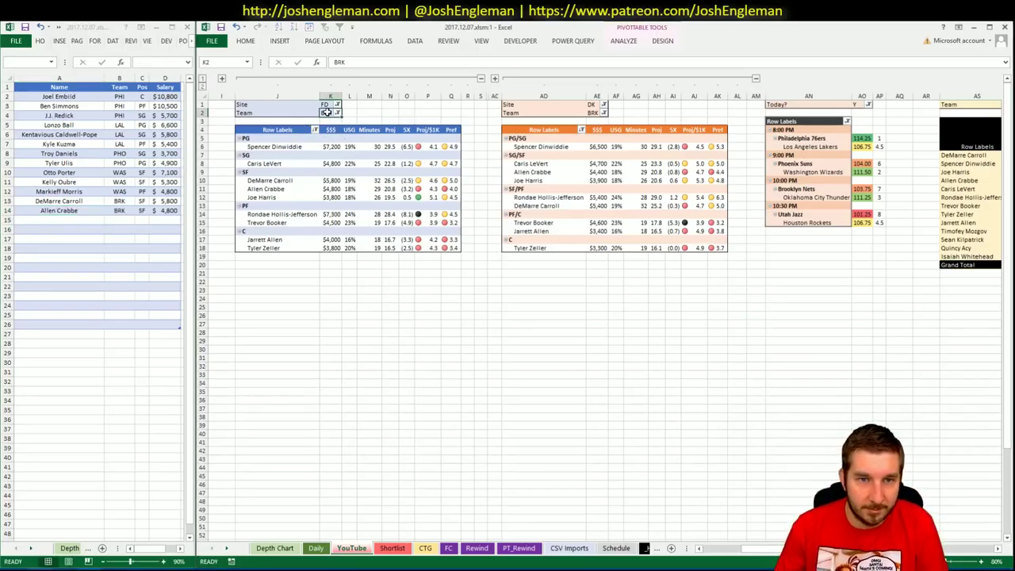
{"action": "type", "text": "OKC"}
{"action": "key", "text": "Return"}
{"action": "left_click", "coordinate": [579, 113]}
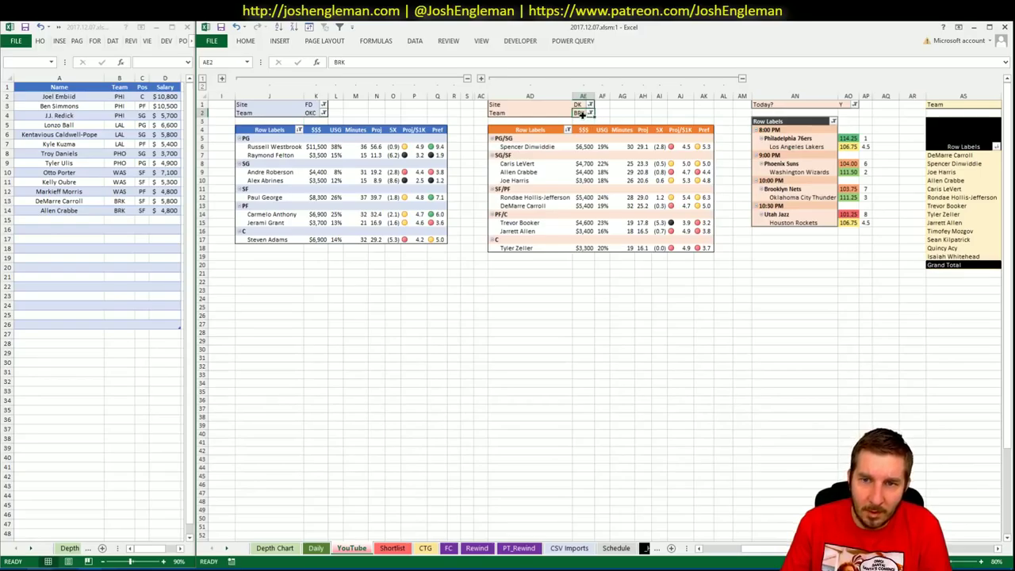
{"action": "type", "text": "OKC"}
{"action": "key", "text": "Return"}
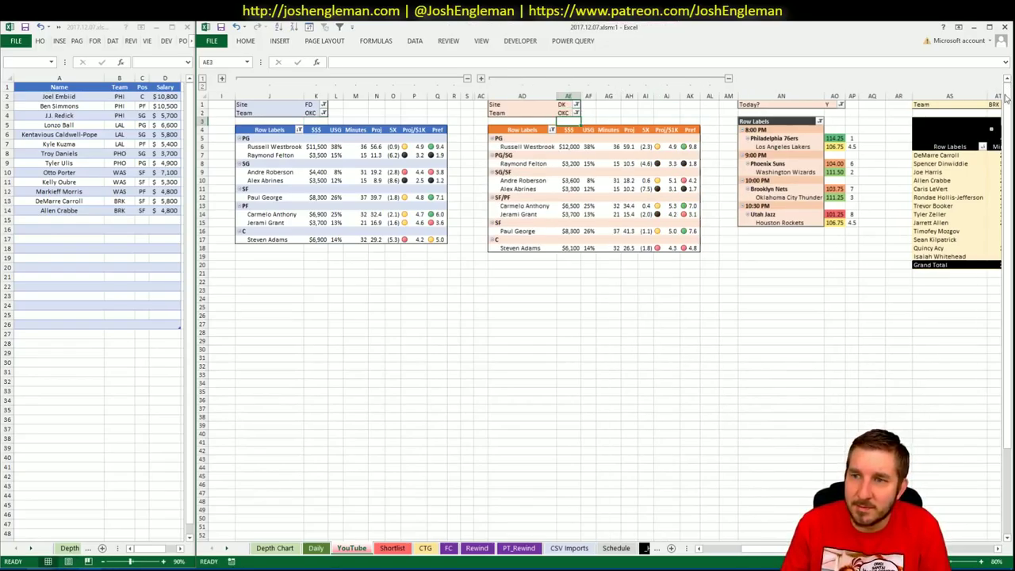
Filter the recent-games pivot table to team OKC and narrow the empty columns in front of it
{"action": "left_click", "coordinate": [993, 105]}
{"action": "type", "text": "OKC"}
{"action": "key", "text": "Return"}
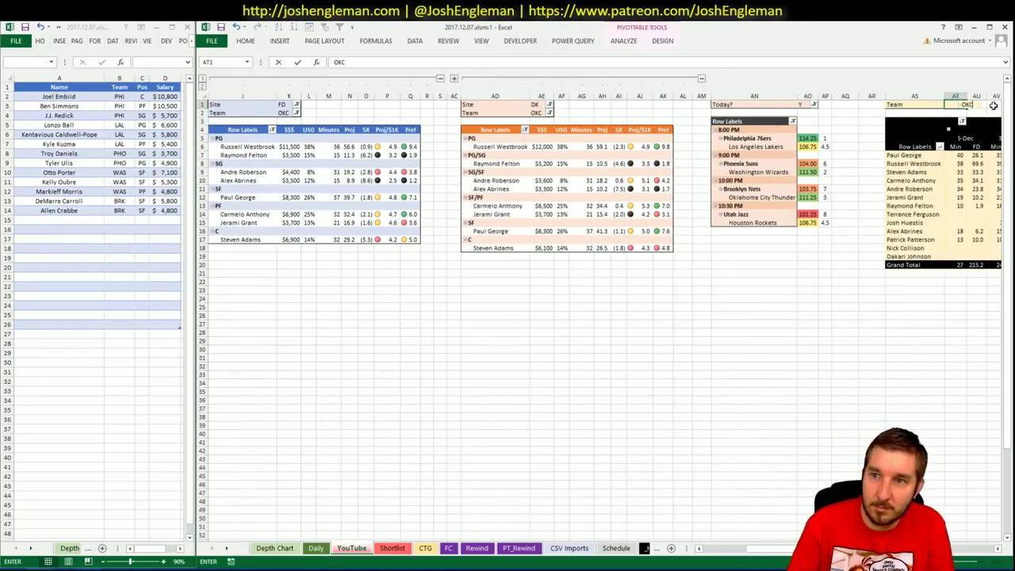
{"action": "mouse_move", "coordinate": [846, 96]}
{"action": "left_mouse_down"}
{"action": "mouse_move", "coordinate": [871, 96]}
{"action": "mouse_move", "coordinate": [842, 96]}
{"action": "left_mouse_up"}
{"action": "left_click", "coordinate": [880, 328]}
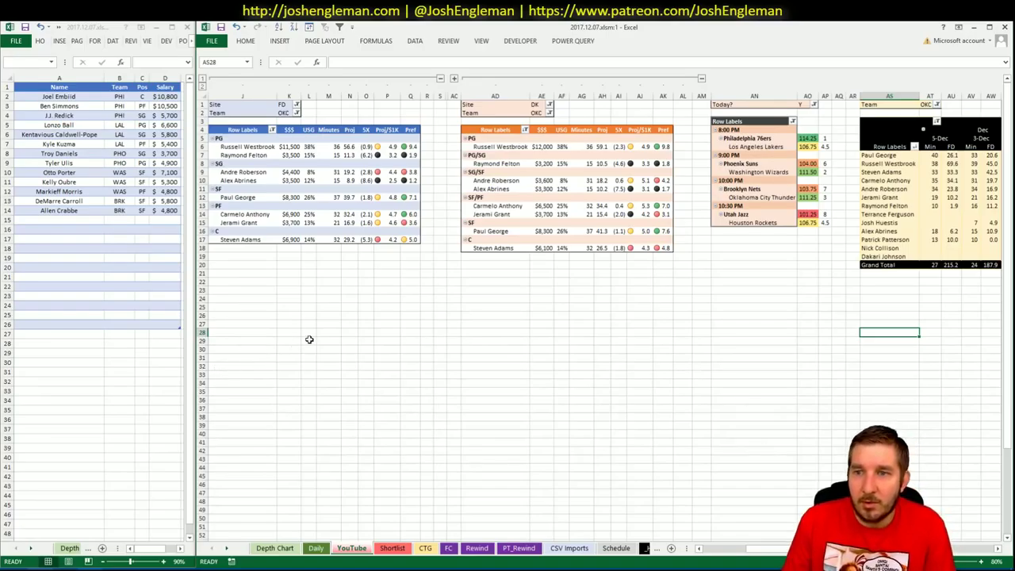
{"action": "left_click", "coordinate": [306, 273]}
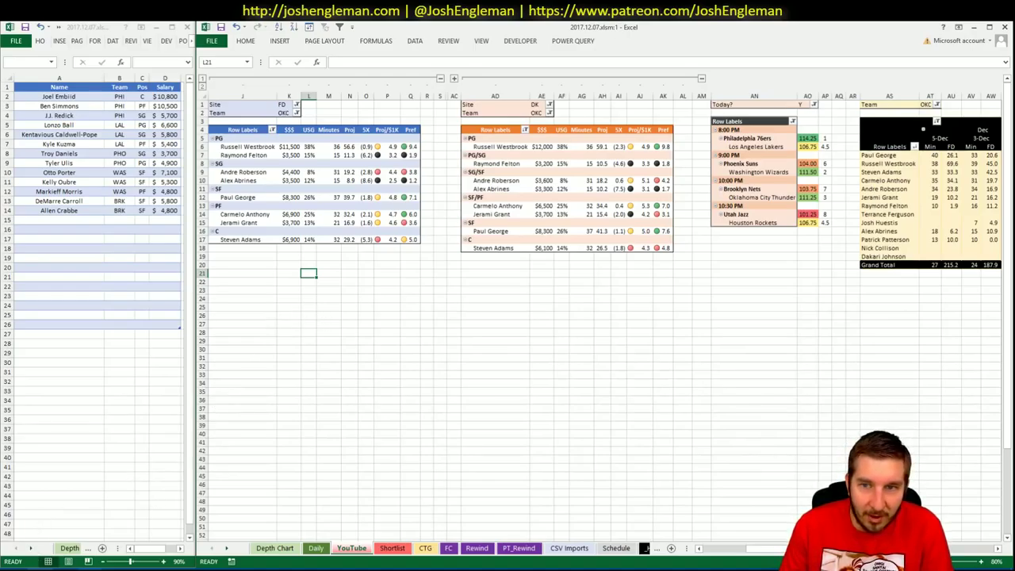
Switch to the Cleaning the Glass page in the browser and open Oklahoma City Thunder's Shooting Frequency section
{"action": "key", "text": "alt+Tab"}
{"action": "left_click", "coordinate": [342, 116]}
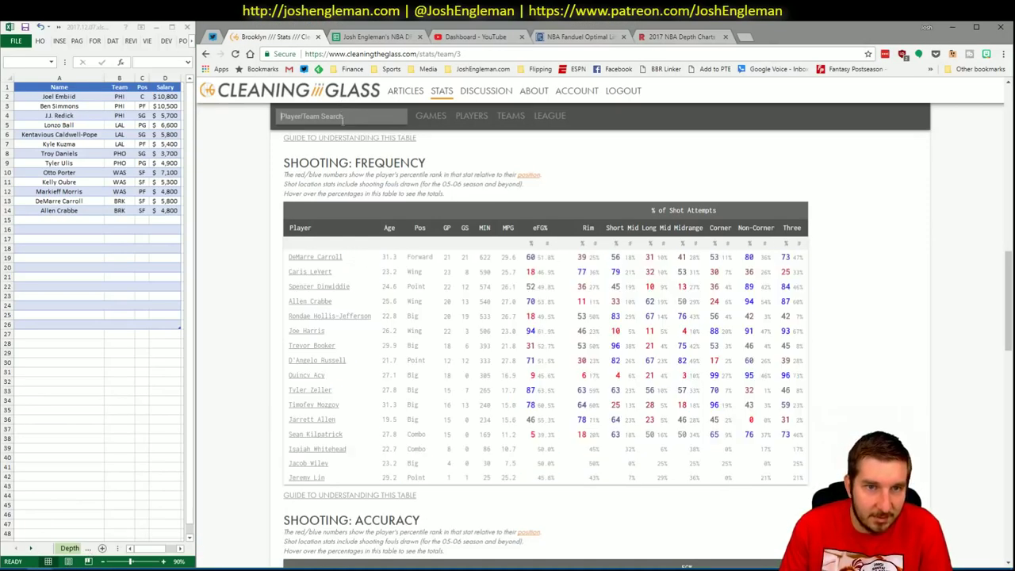
{"action": "type", "text": "okla"}
{"action": "key", "text": "Down"}
{"action": "key", "text": "Return"}
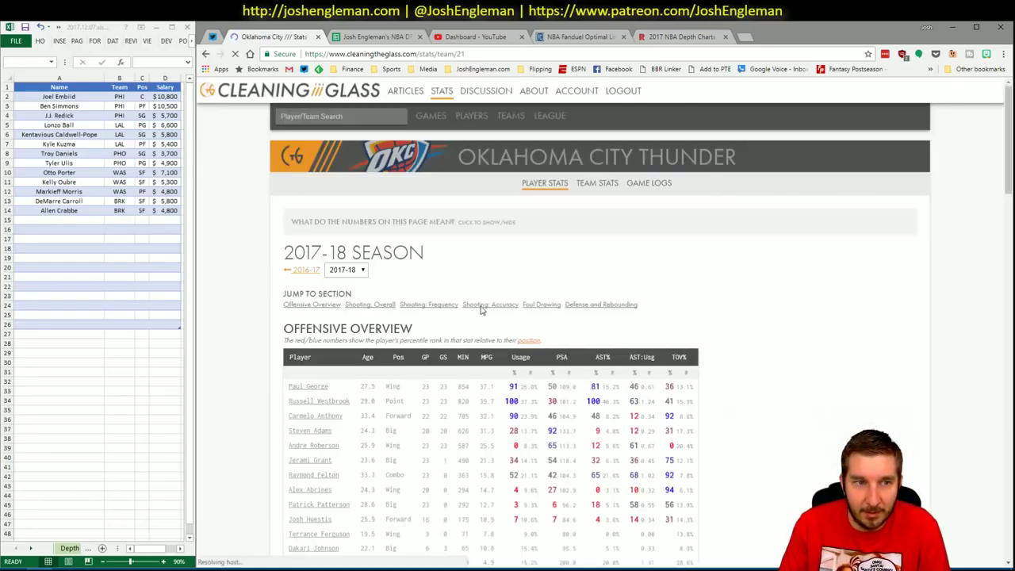
{"action": "left_click", "coordinate": [440, 306]}
Copy all player rows of the Thunder's Shooting Frequency table and refresh Excel's CTG sheet with them
{"action": "left_click_drag", "start_coordinate": [801, 450], "coordinate": [287, 256]}
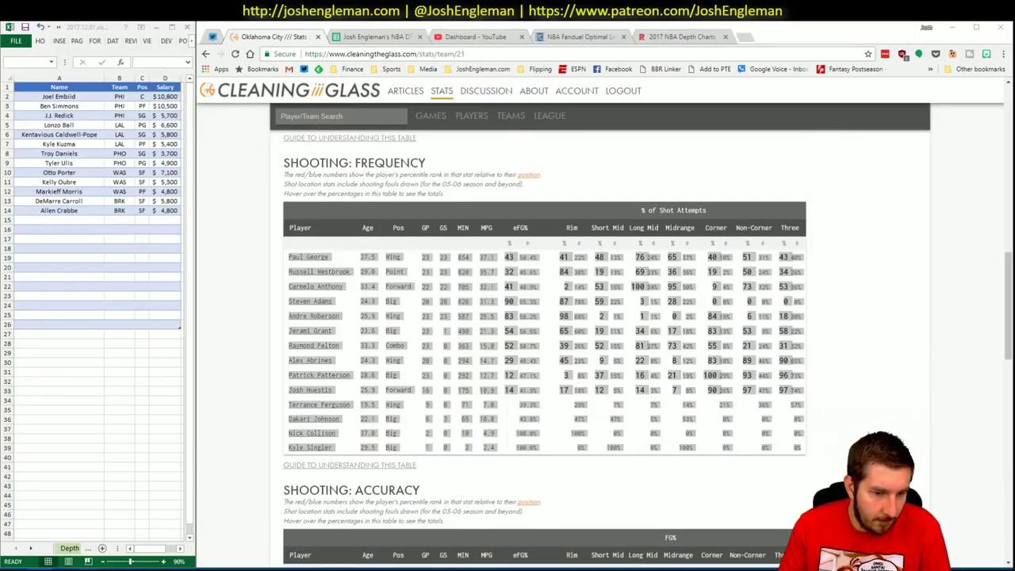
{"action": "key", "text": "alt+Tab"}
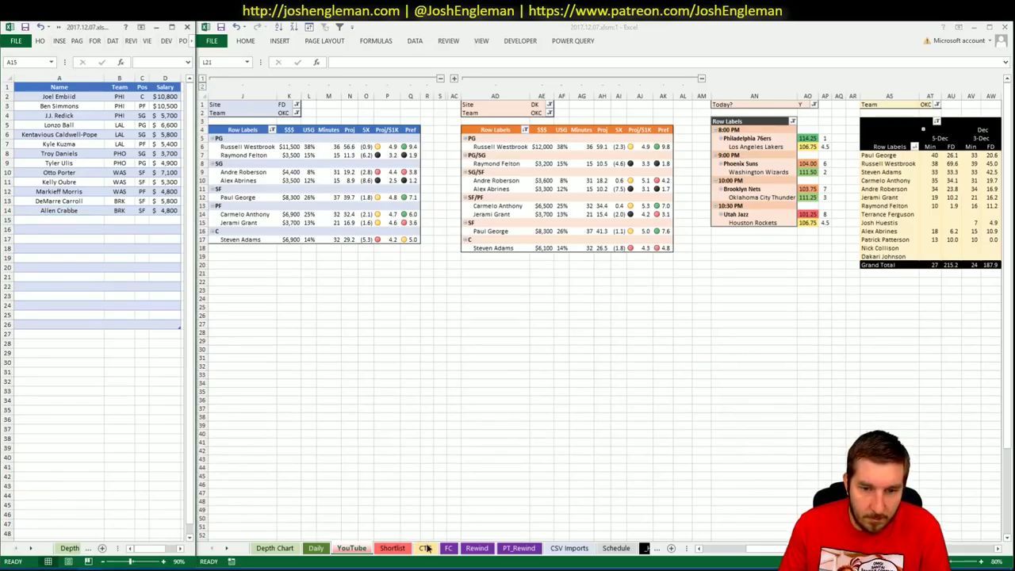
{"action": "left_click", "coordinate": [426, 547]}
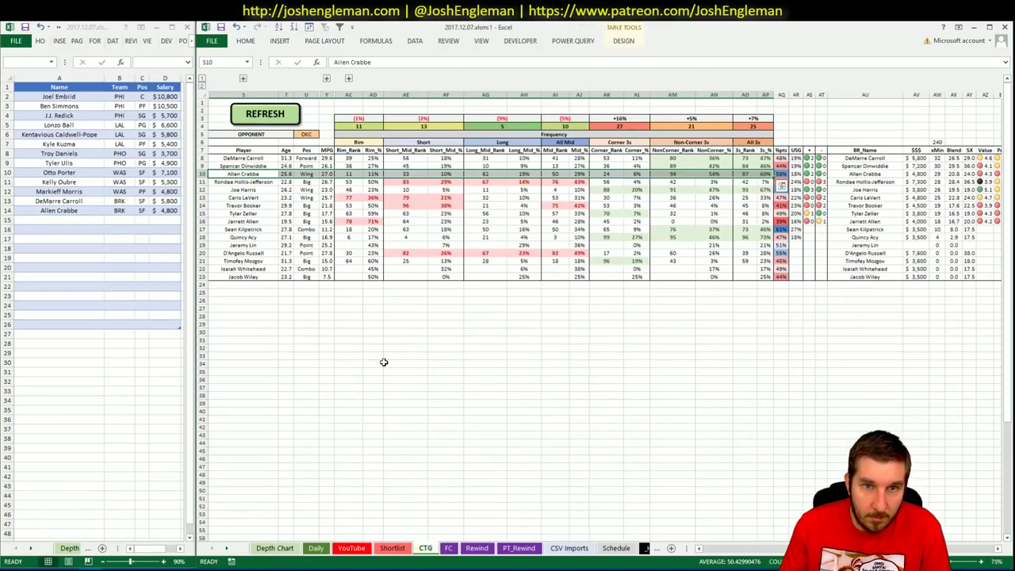
{"action": "left_click", "coordinate": [282, 121]}
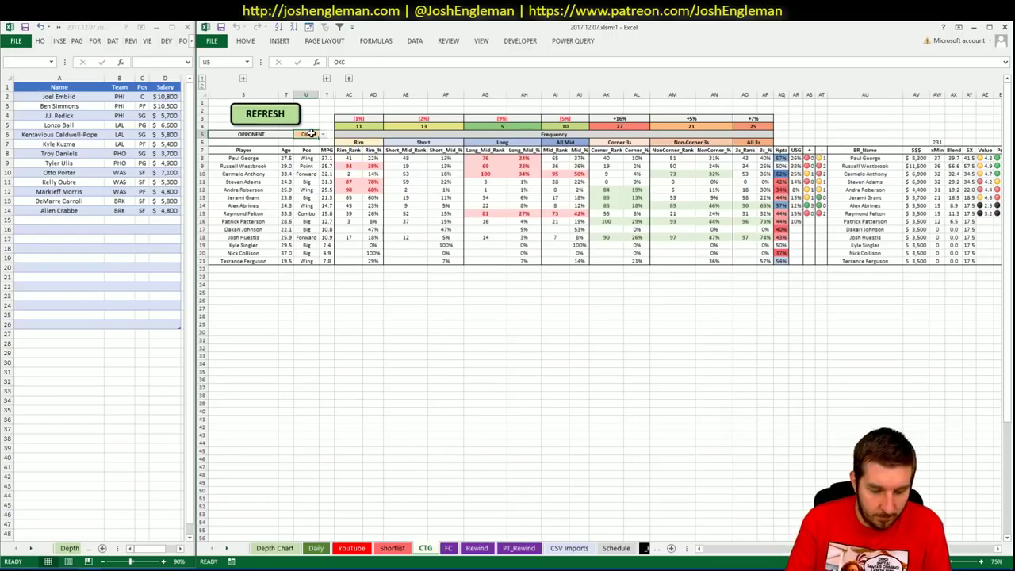
Set the opponent on the CTG sheet to BKN
{"action": "type", "text": "BRK"}
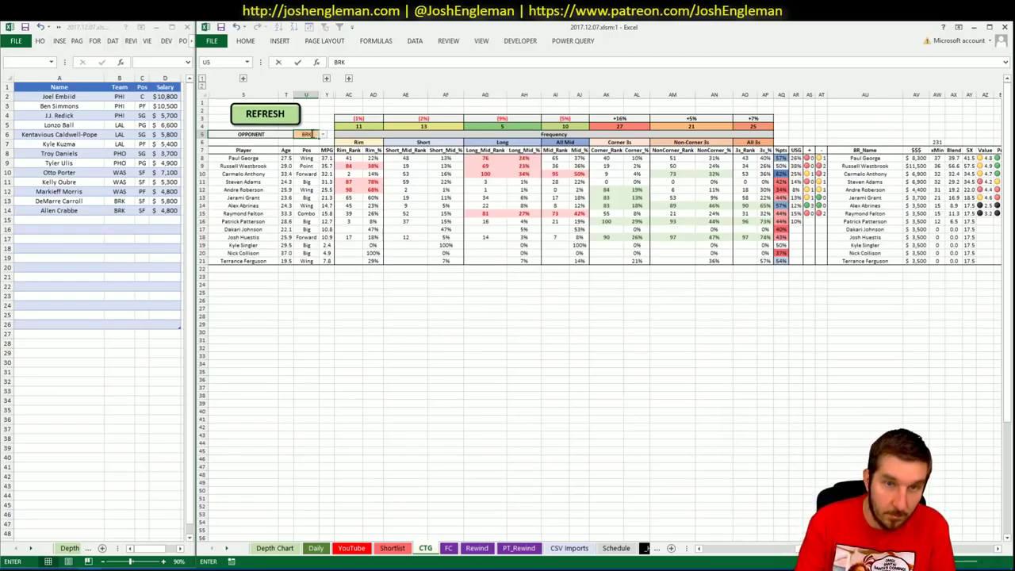
{"action": "key", "text": "Return"}
{"action": "key", "text": "Return"}
{"action": "type", "text": "B"}
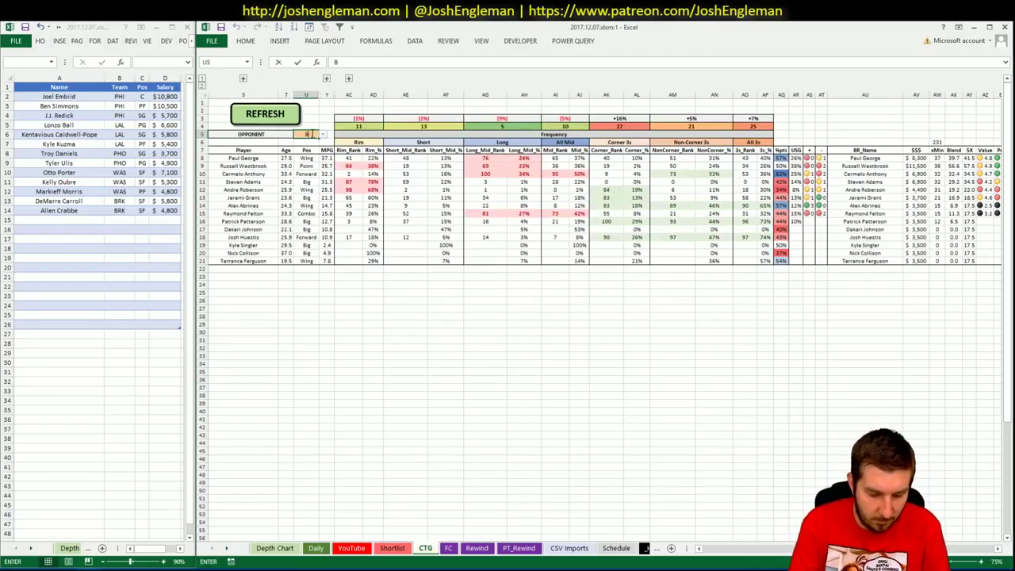
{"action": "type", "text": "KN"}
{"action": "key", "text": "Return"}
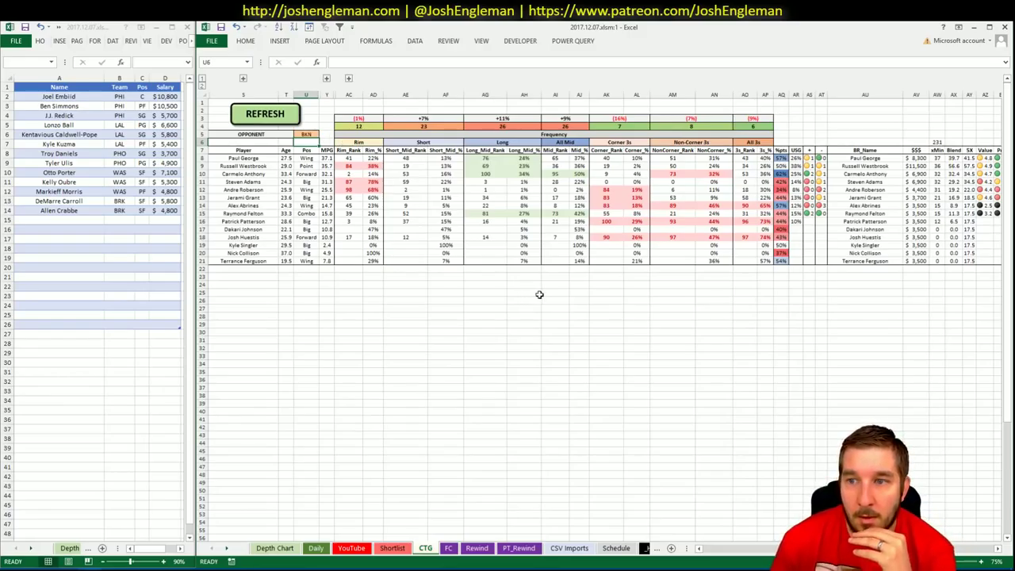
Examine the OKC projections and the grouped all-team FD player list on the YouTube sheet, comparing them with the CTG shooting data
{"action": "left_click", "coordinate": [352, 548]}
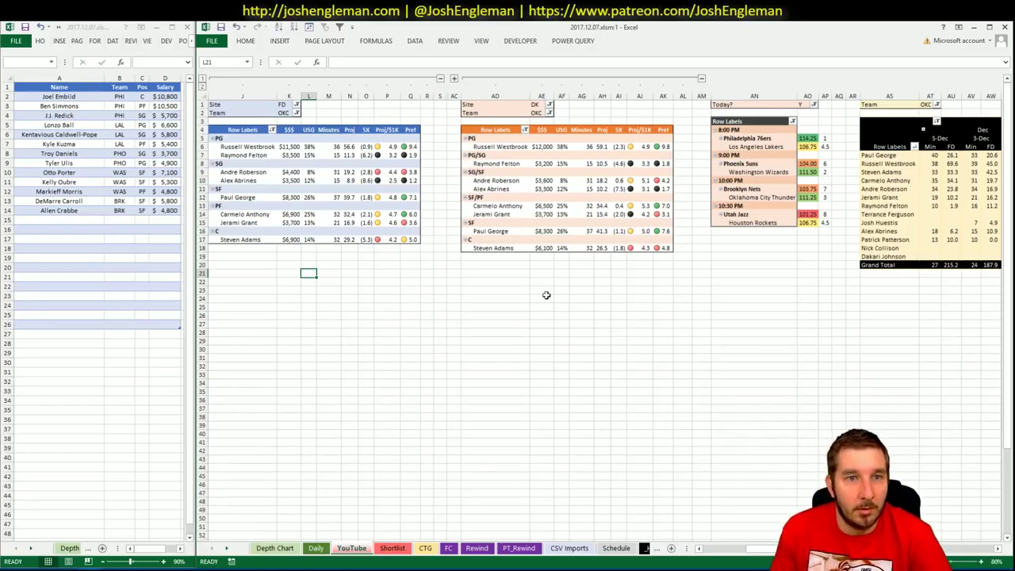
{"action": "scroll", "coordinate": [725, 551], "scroll_direction": "left", "scroll_amount": 1}
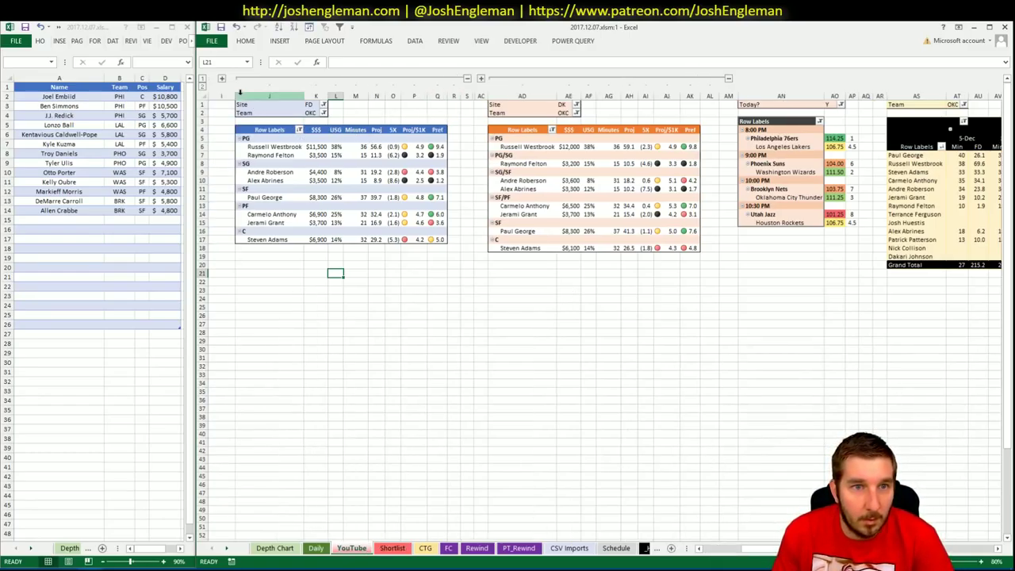
{"action": "left_click", "coordinate": [222, 79]}
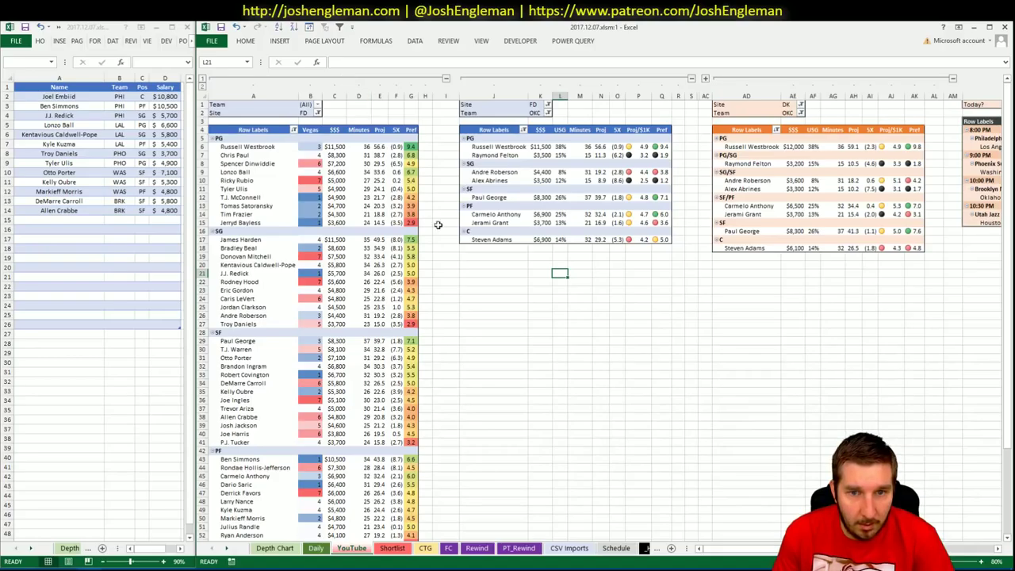
{"action": "scroll", "coordinate": [447, 225], "scroll_direction": "down", "scroll_amount": 3}
{"action": "scroll", "coordinate": [448, 225], "scroll_direction": "down", "scroll_amount": 5}
{"action": "scroll", "coordinate": [451, 228], "scroll_direction": "up", "scroll_amount": 8}
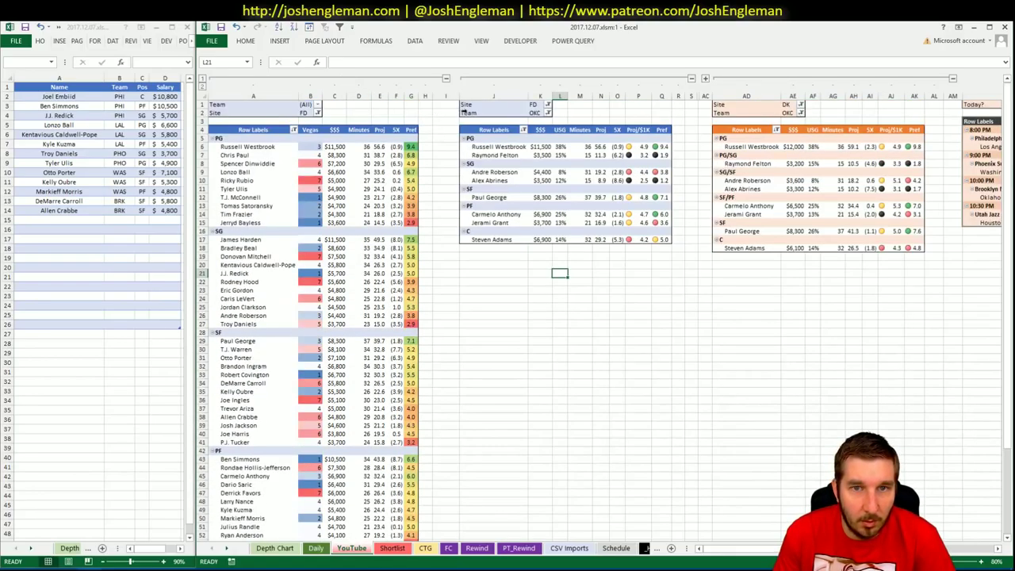
{"action": "left_click", "coordinate": [447, 80]}
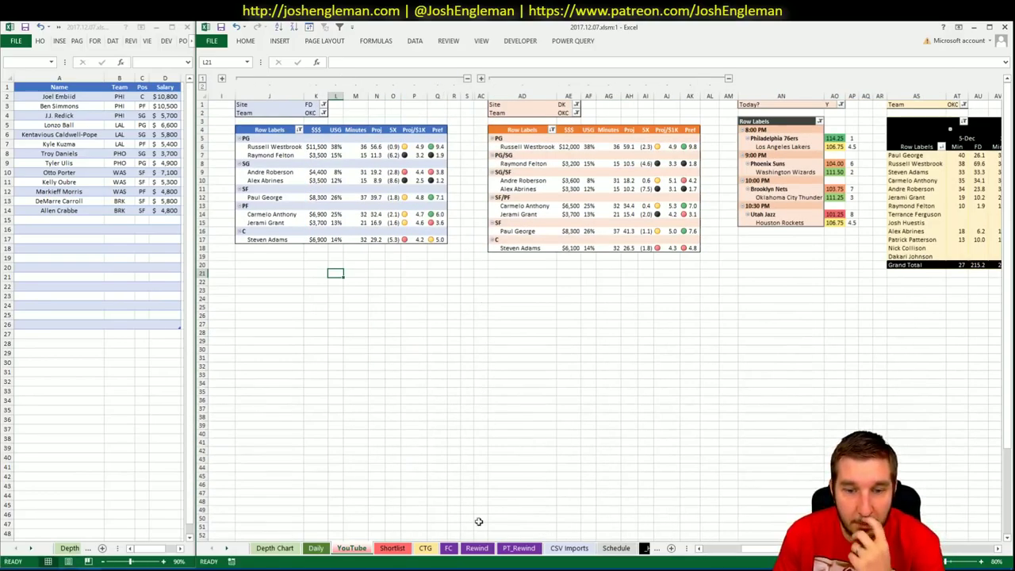
{"action": "left_click", "coordinate": [520, 459]}
{"action": "left_click", "coordinate": [426, 548]}
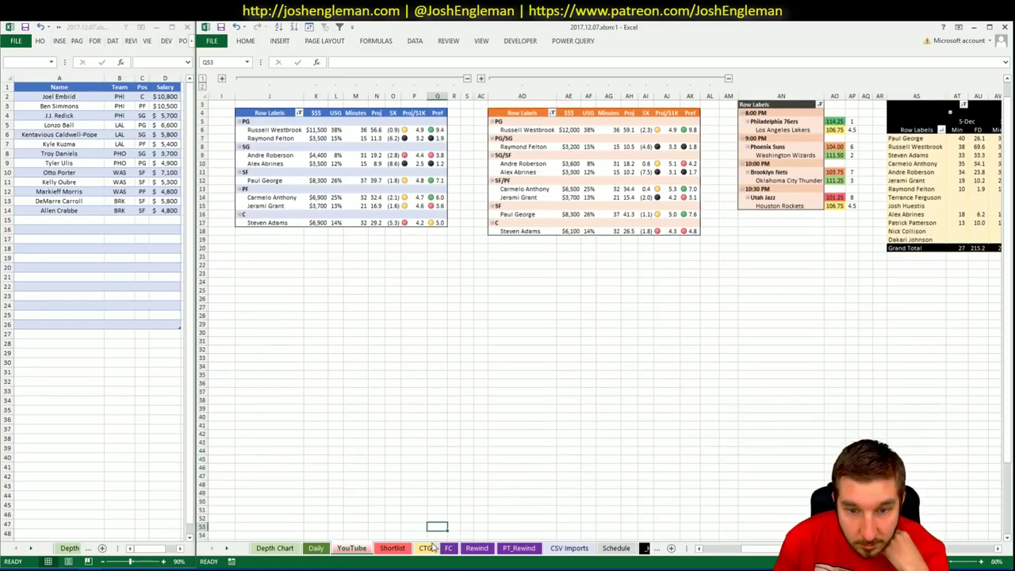
{"action": "left_click", "coordinate": [351, 547]}
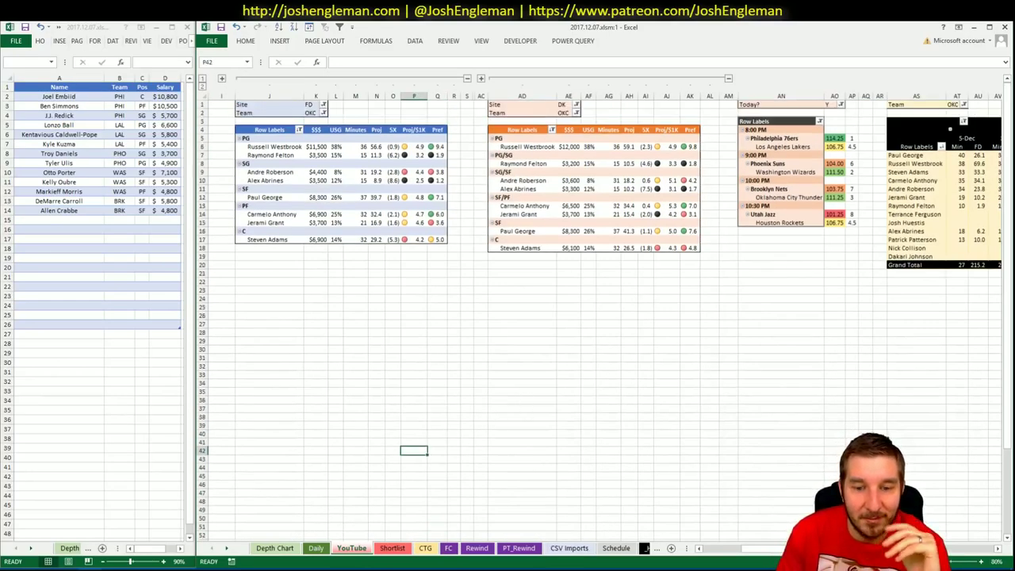
{"action": "left_click", "coordinate": [426, 548]}
Add Russell Westbrook and Carmelo Anthony in the next two empty Name rows of the shortlist
{"action": "left_click", "coordinate": [75, 219]}
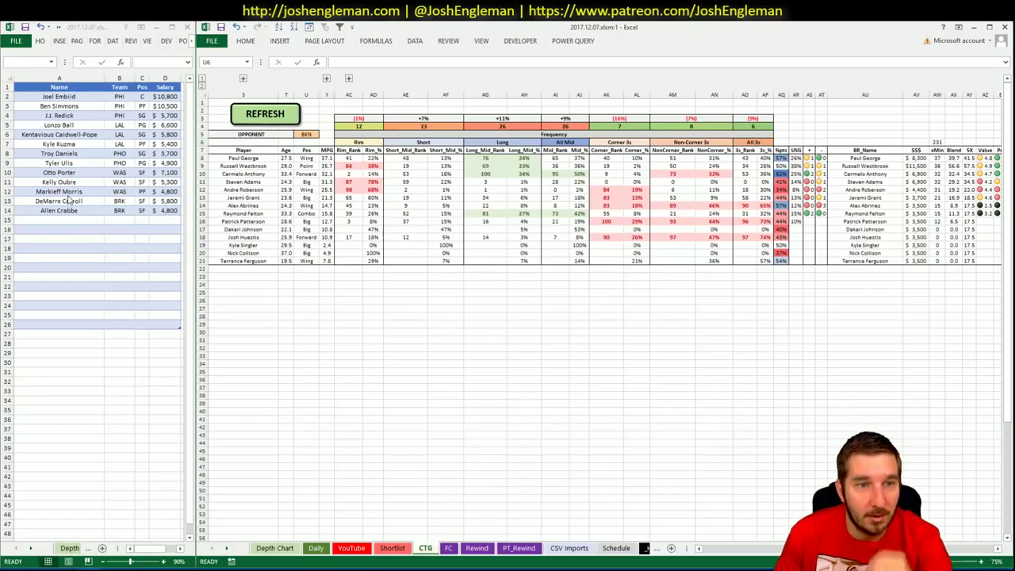
{"action": "type", "text": "Russell"}
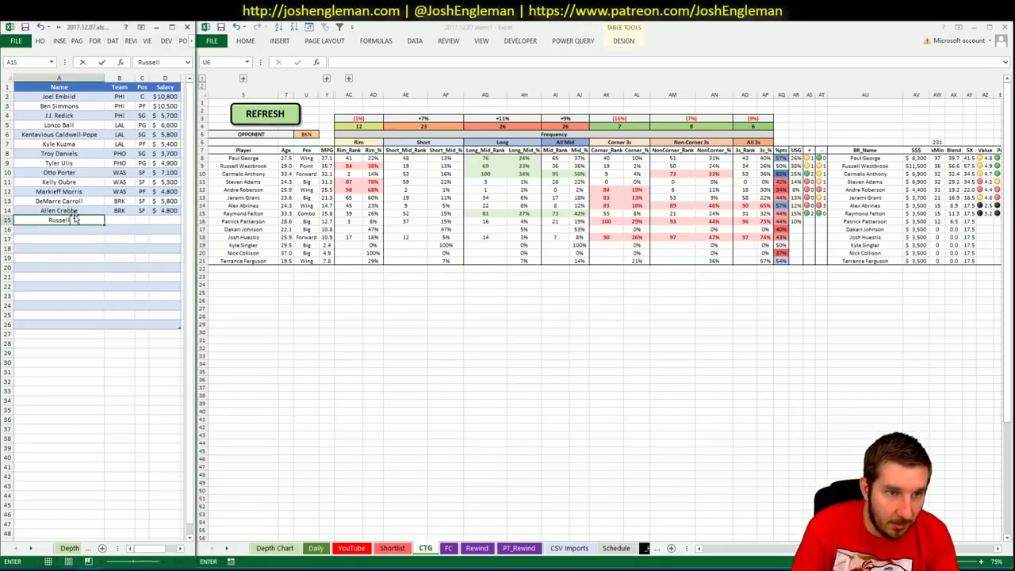
{"action": "type", "text": " Westbrook"}
{"action": "key", "text": "Return"}
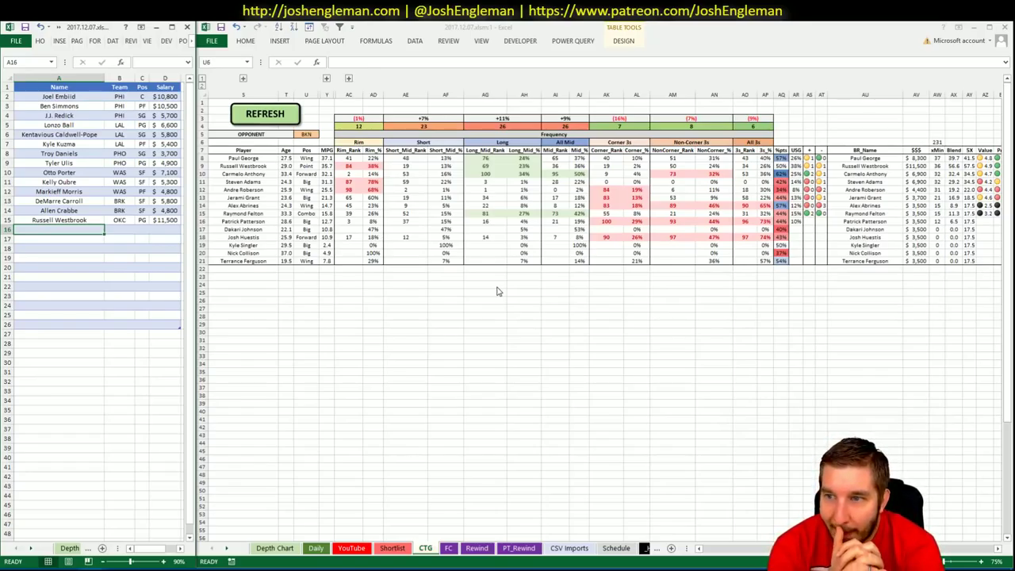
{"action": "type", "text": "C"}
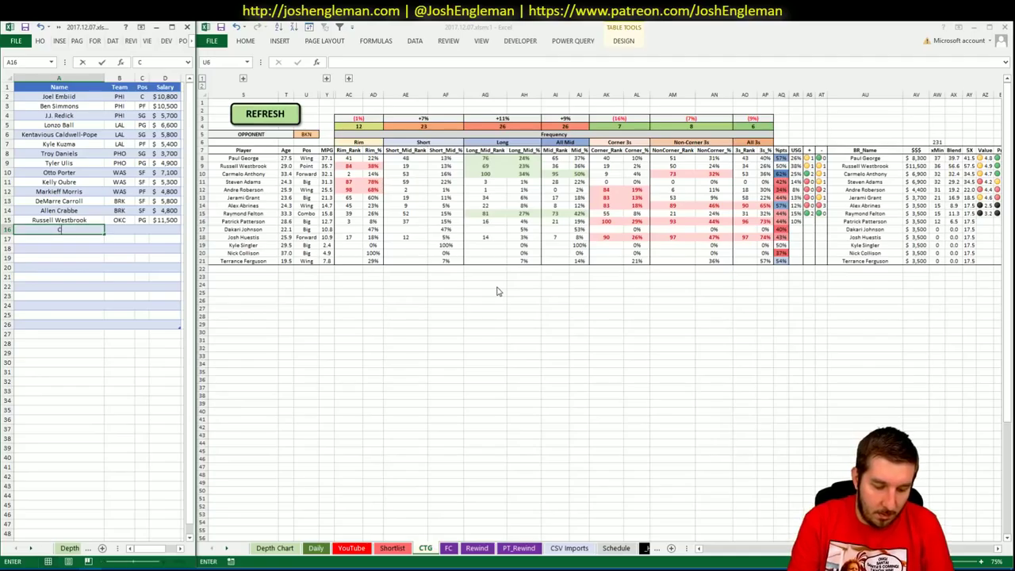
{"action": "type", "text": "armelo Anthony"}
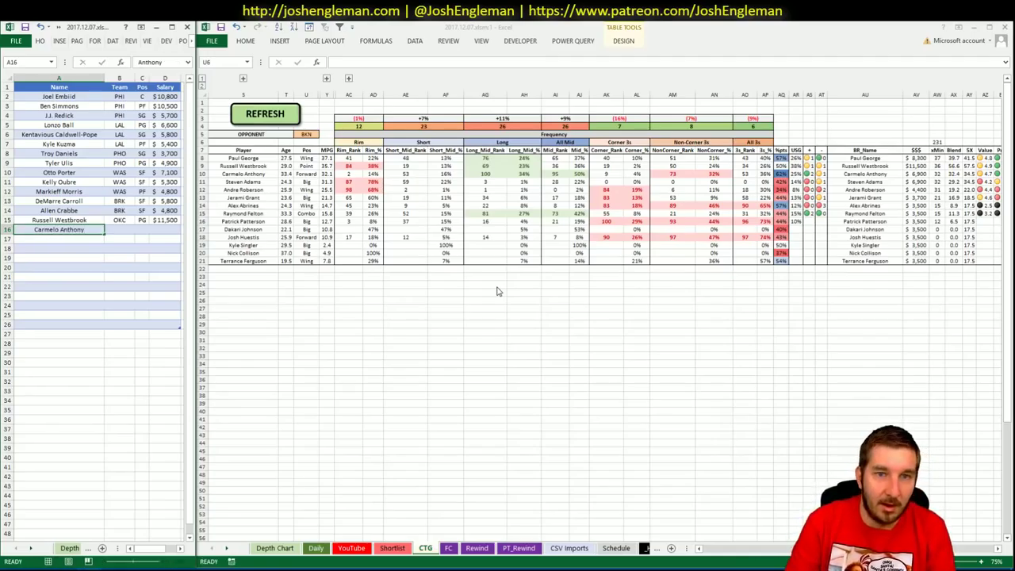
{"action": "key", "text": "Return"}
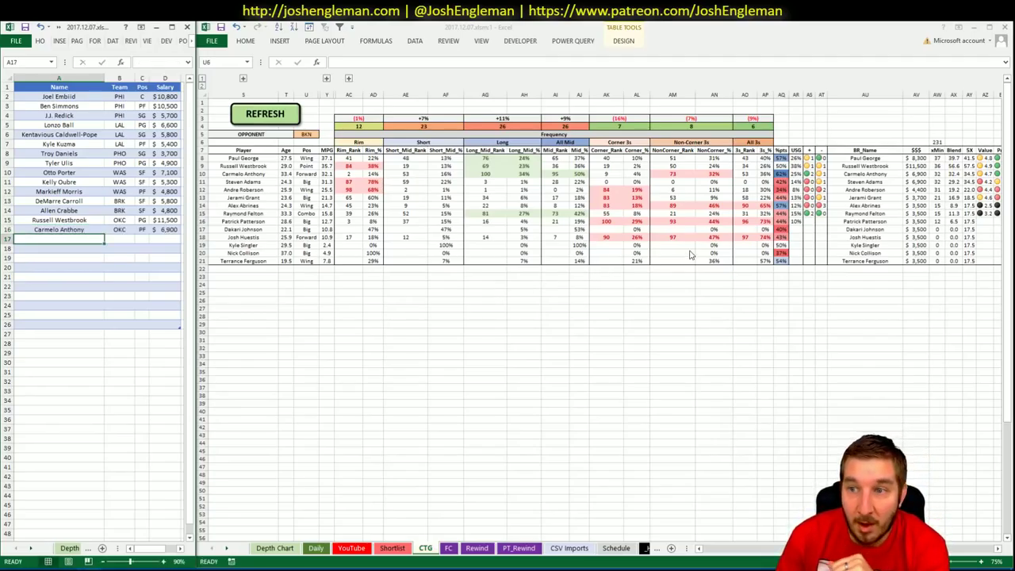
Switch to the FantasyCruncher FanDuel page in the browser and limit the game filter to OKC only
{"action": "left_click", "coordinate": [48, 564]}
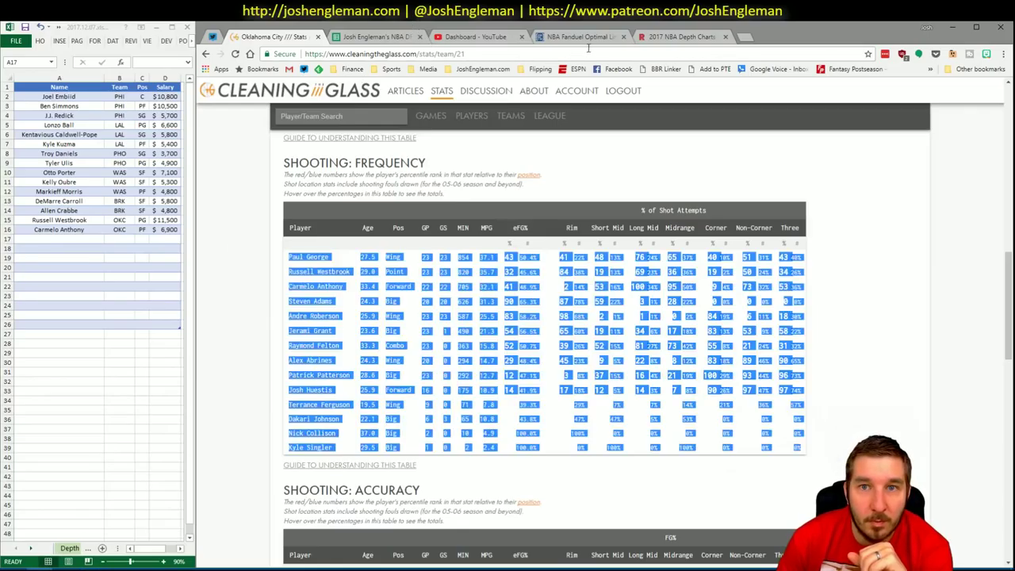
{"action": "left_click", "coordinate": [581, 37]}
{"action": "left_click", "coordinate": [225, 118]}
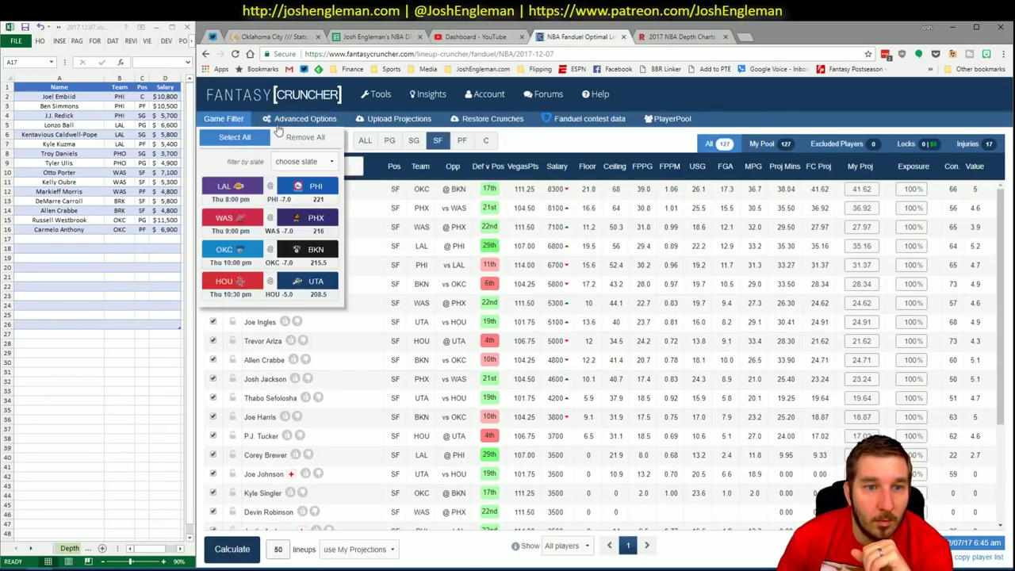
{"action": "left_click", "coordinate": [306, 137]}
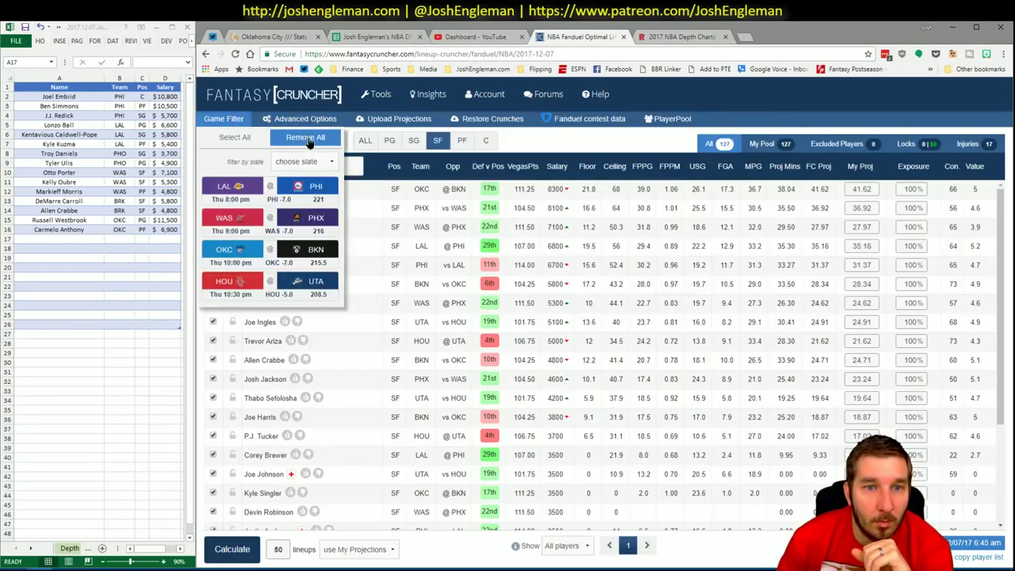
{"action": "left_click", "coordinate": [236, 250]}
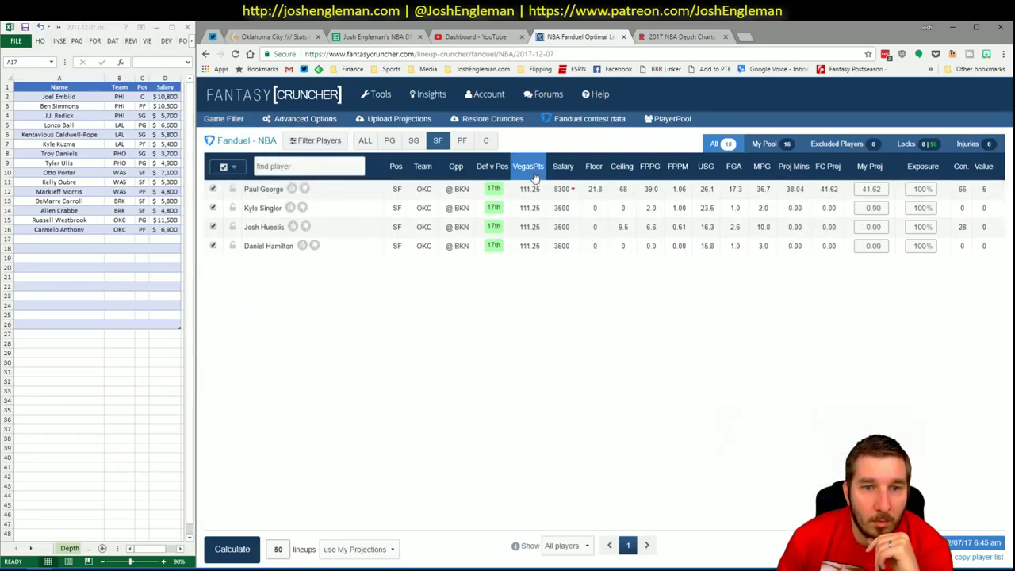
Show OKC players at all positions and examine the game logs of Paul George, Carmelo Anthony and Russell Westbrook
{"action": "left_click", "coordinate": [364, 140]}
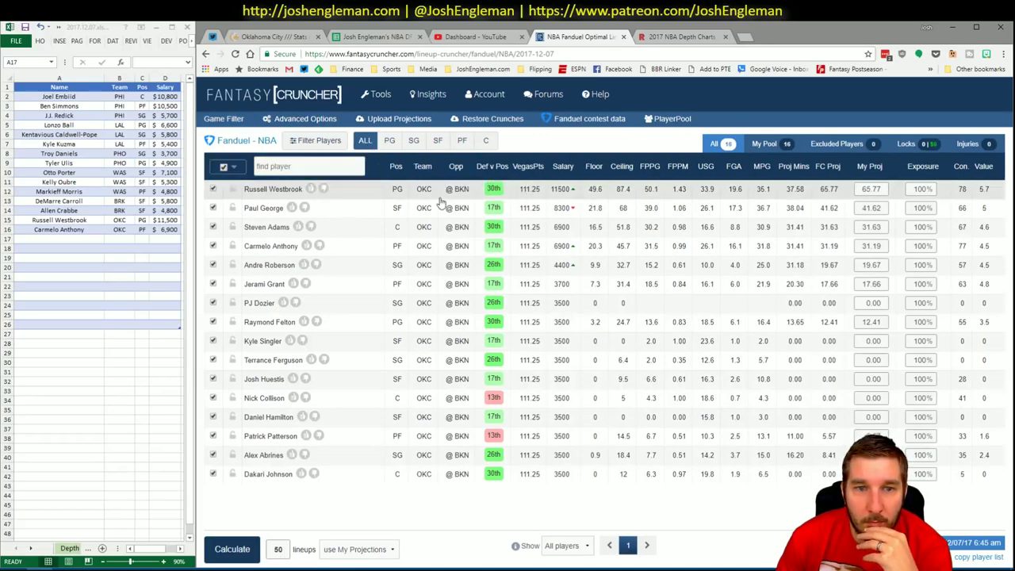
{"action": "left_click", "coordinate": [269, 210]}
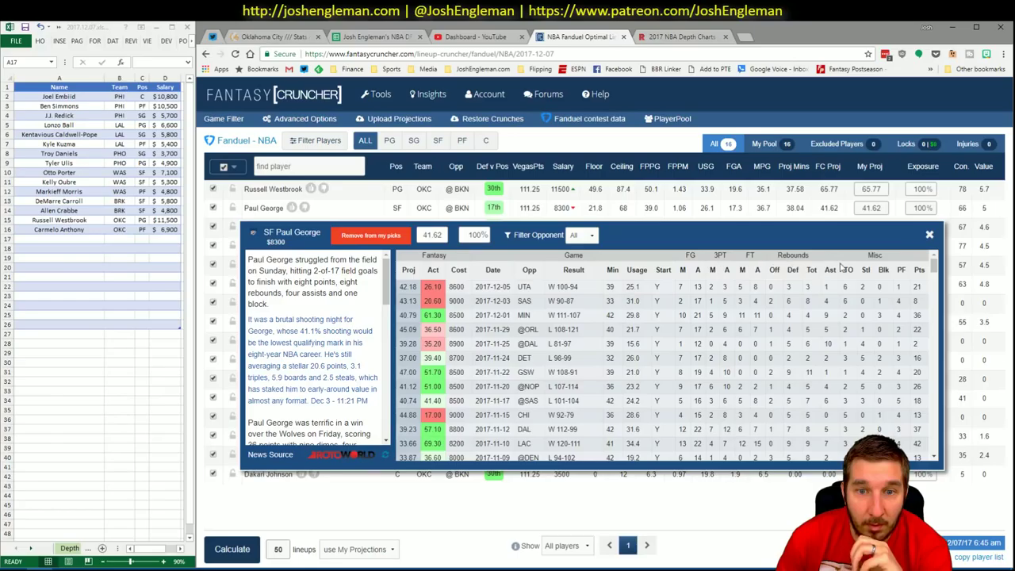
{"action": "left_click", "coordinate": [929, 235]}
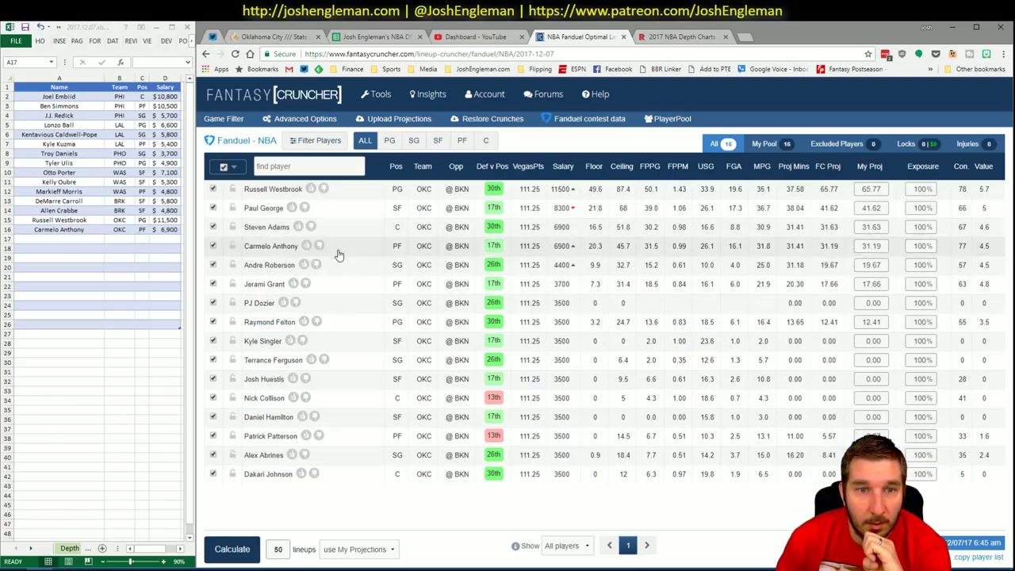
{"action": "left_click", "coordinate": [285, 247]}
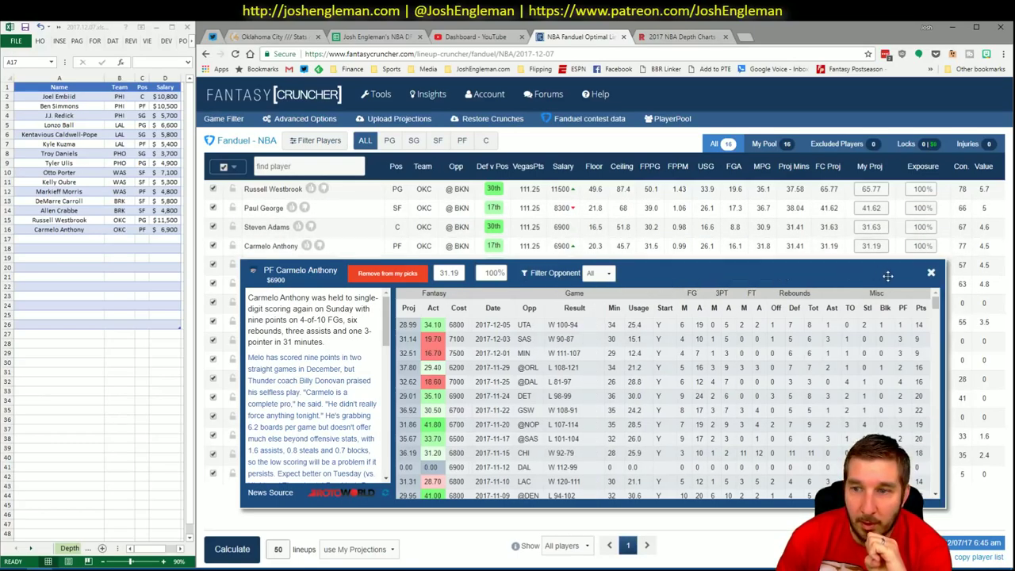
{"action": "left_click", "coordinate": [931, 273]}
{"action": "left_click", "coordinate": [273, 189]}
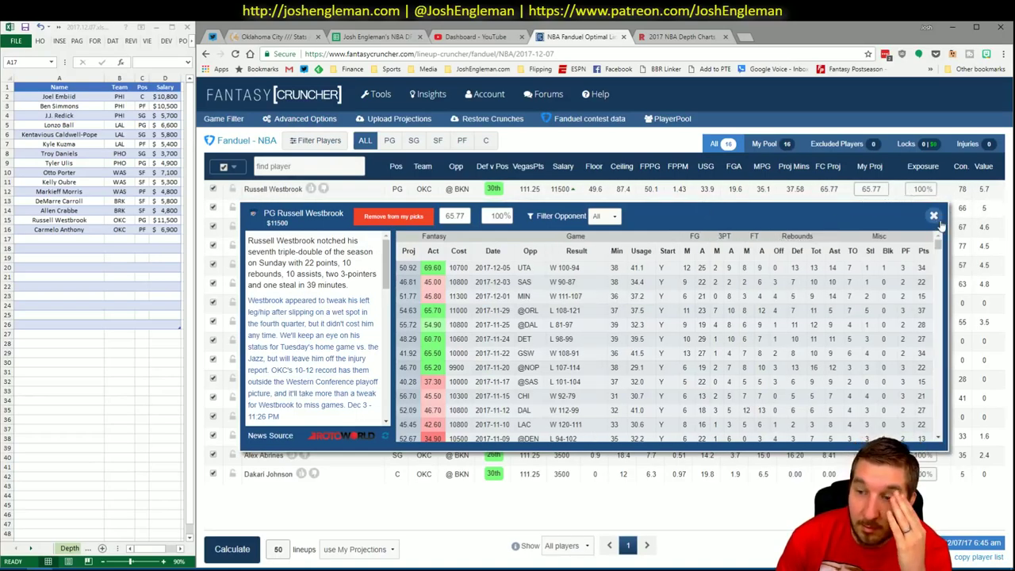
{"action": "left_click", "coordinate": [935, 216]}
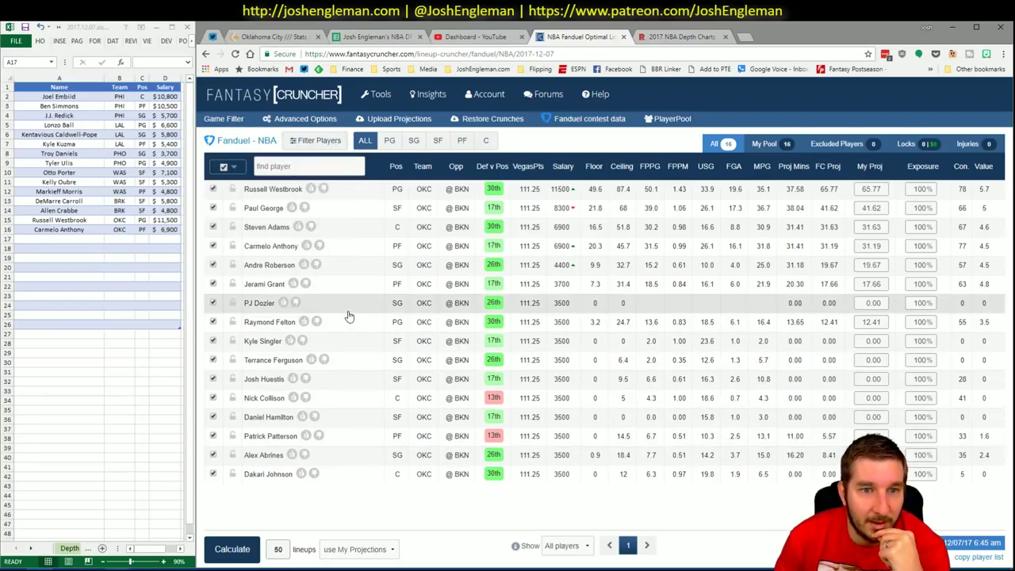
Switch to the Excel workbook, compare the OKC players on the YouTube and Daily sheets, and add Steven Adams in the shortlist's next empty Name row
{"action": "mouse_move", "coordinate": [91, 568]}
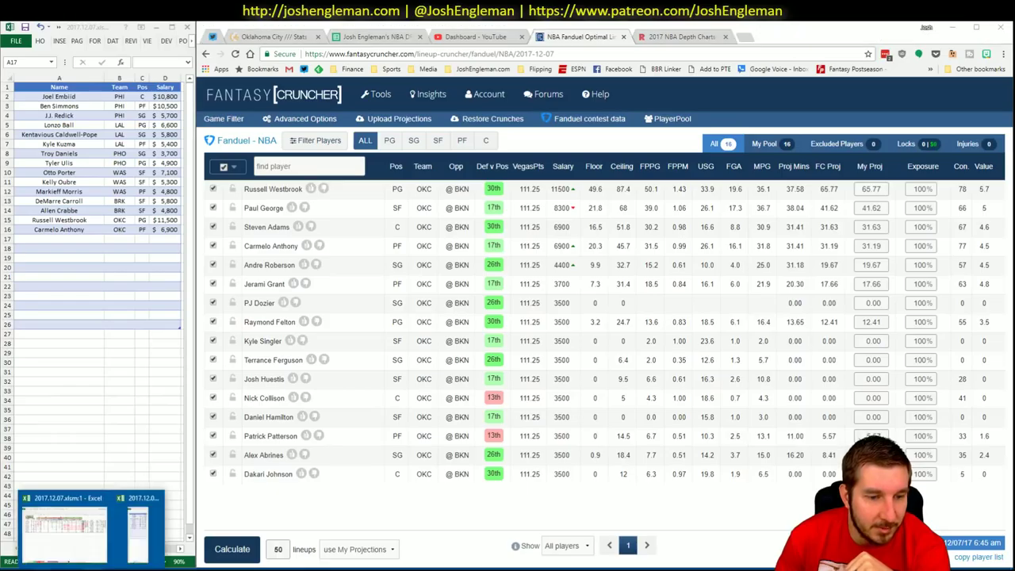
{"action": "left_click", "coordinate": [85, 548]}
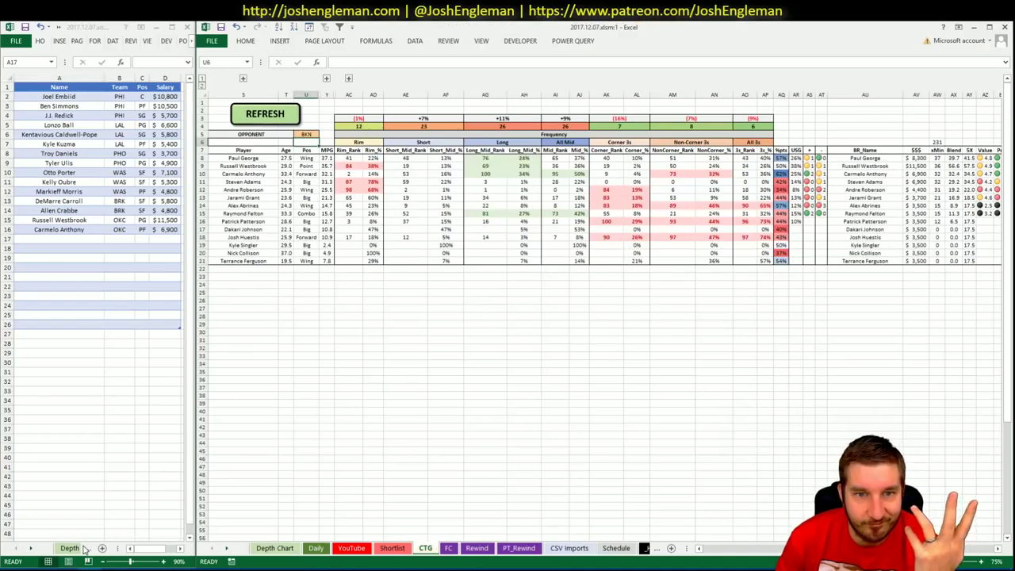
{"action": "left_click", "coordinate": [352, 548]}
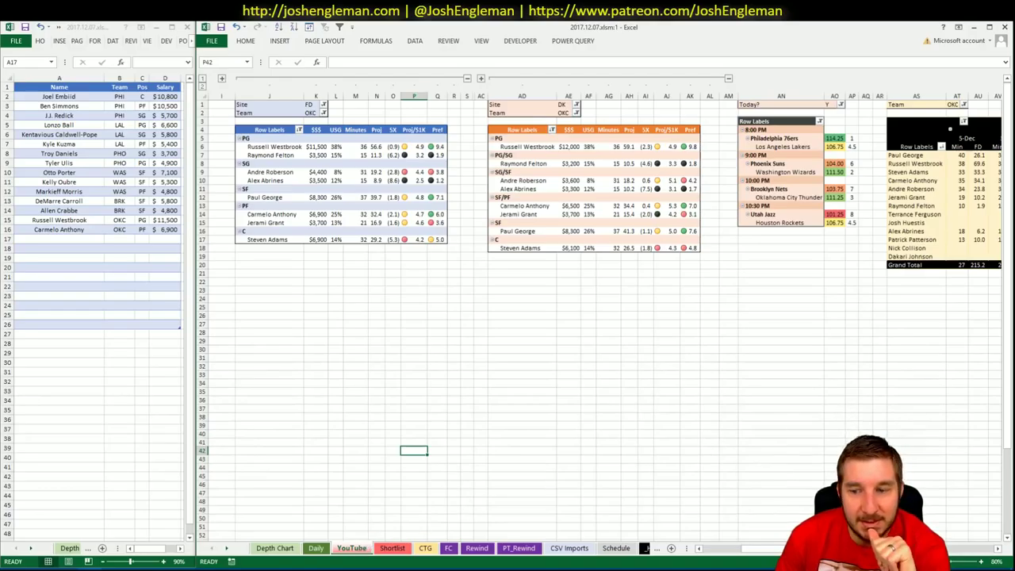
{"action": "scroll", "coordinate": [603, 309], "scroll_direction": "right", "scroll_amount": 5}
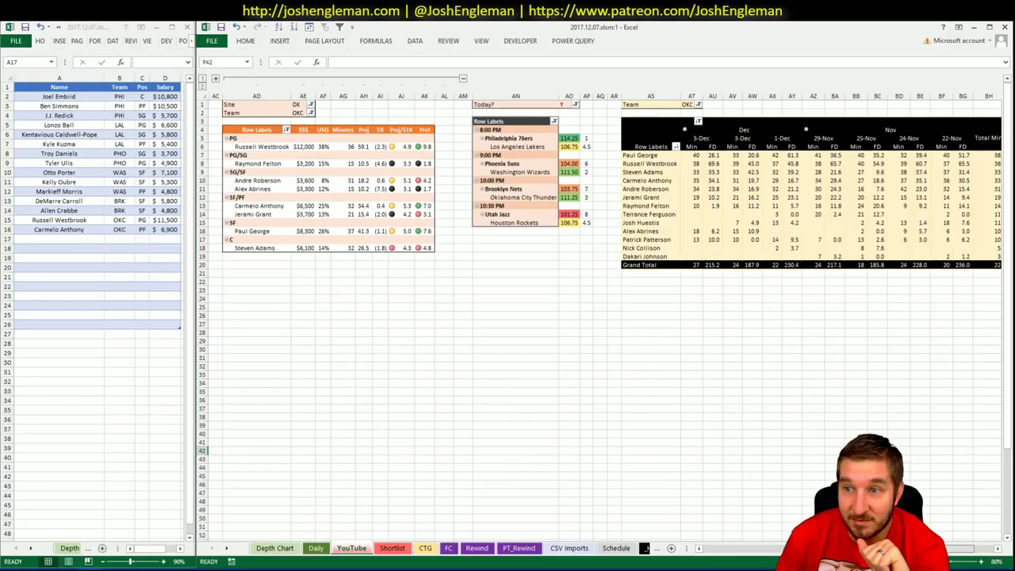
{"action": "scroll", "coordinate": [716, 518], "scroll_direction": "left", "scroll_amount": 5}
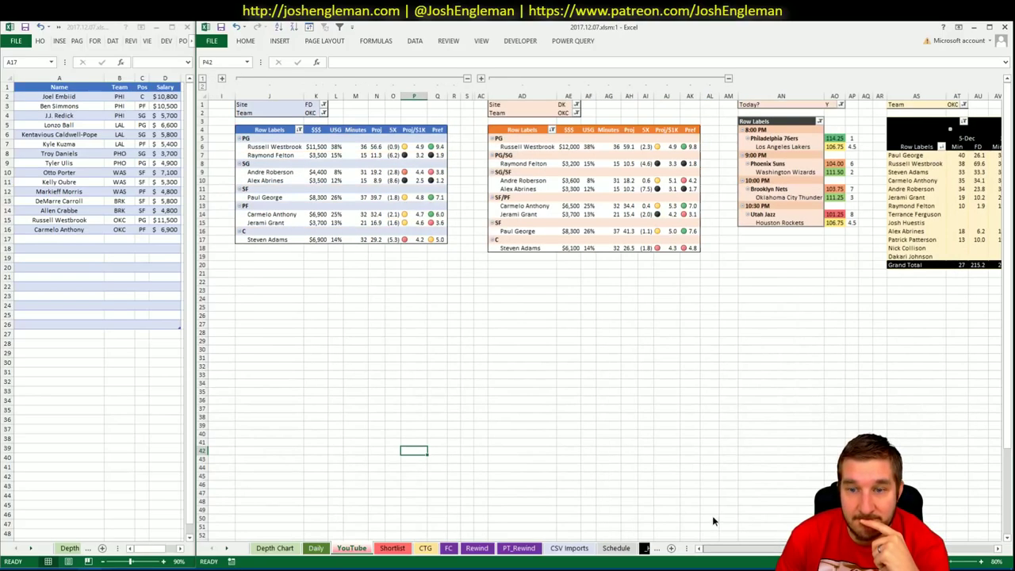
{"action": "left_click", "coordinate": [321, 548]}
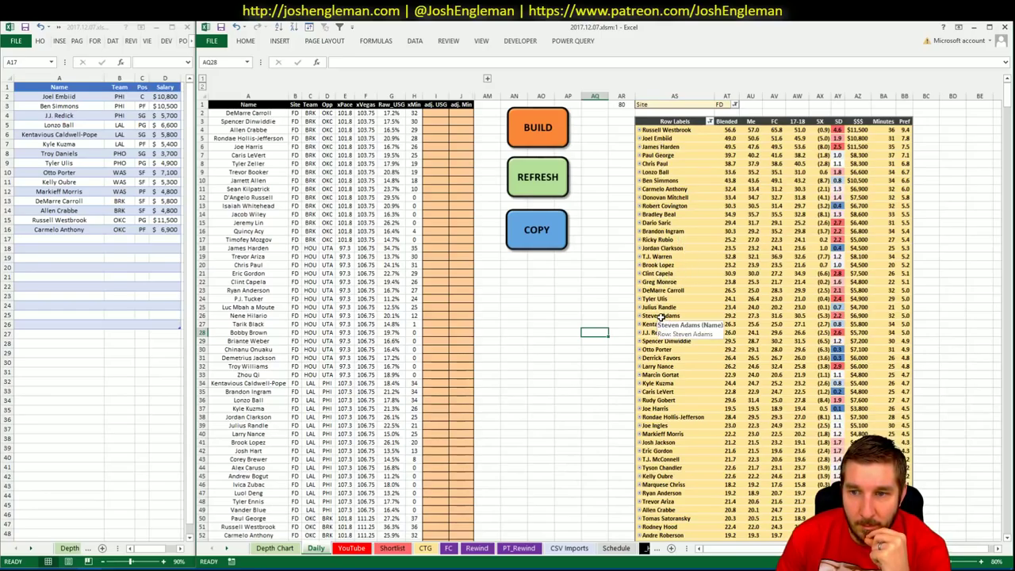
{"action": "left_click", "coordinate": [71, 258]}
{"action": "type", "text": "S"}
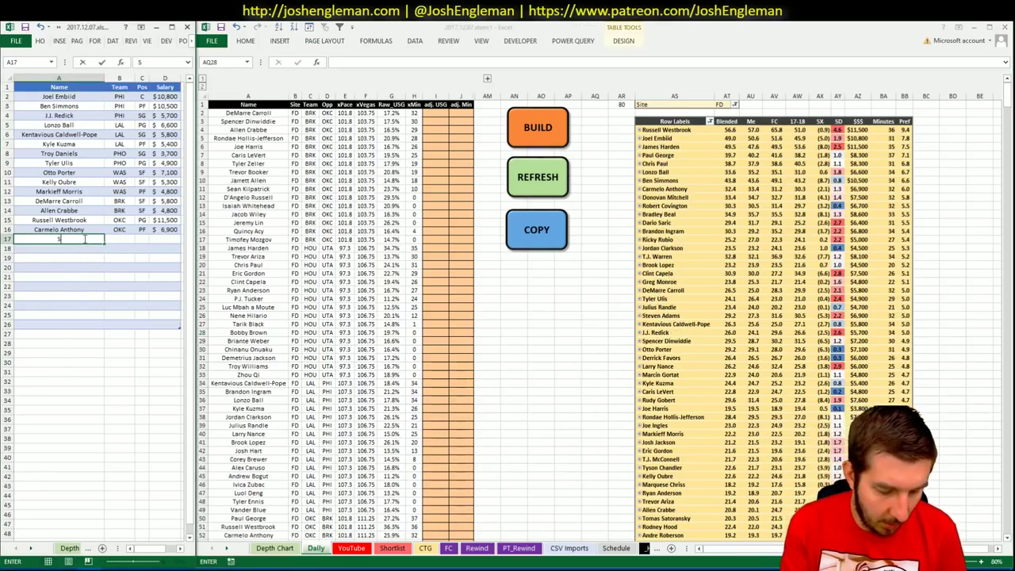
{"action": "type", "text": "teven Adams"}
{"action": "key", "text": "Return"}
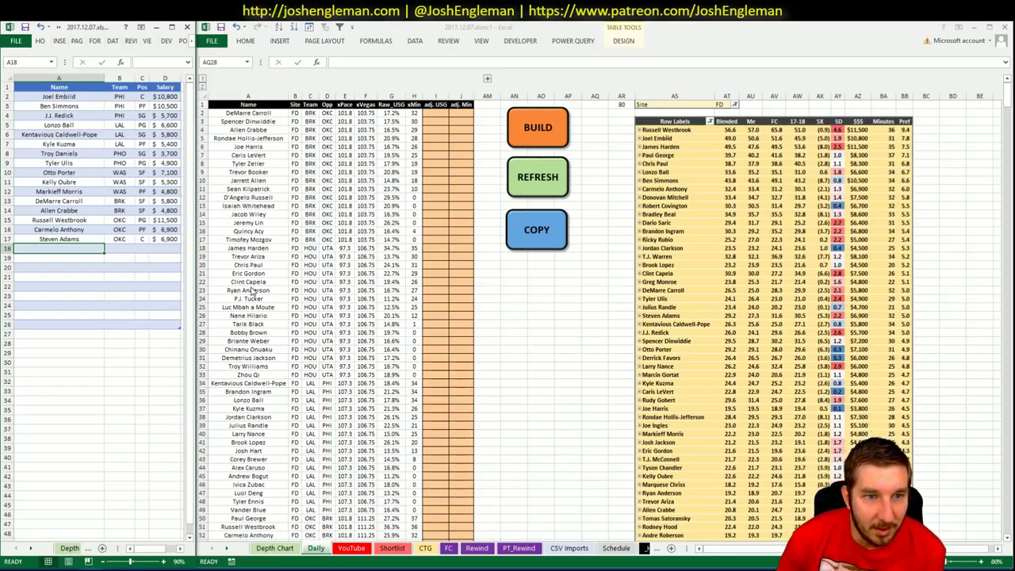
Set the Team filter of both the FD and DK projection tables on the YouTube sheet to UTA
{"action": "left_click", "coordinate": [347, 458]}
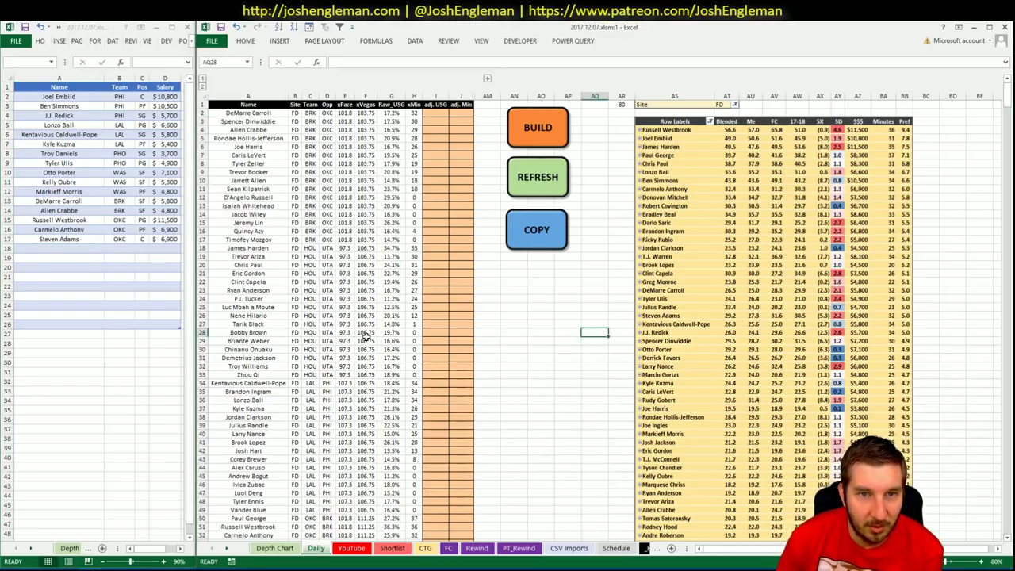
{"action": "left_click", "coordinate": [352, 549]}
{"action": "left_click", "coordinate": [375, 370]}
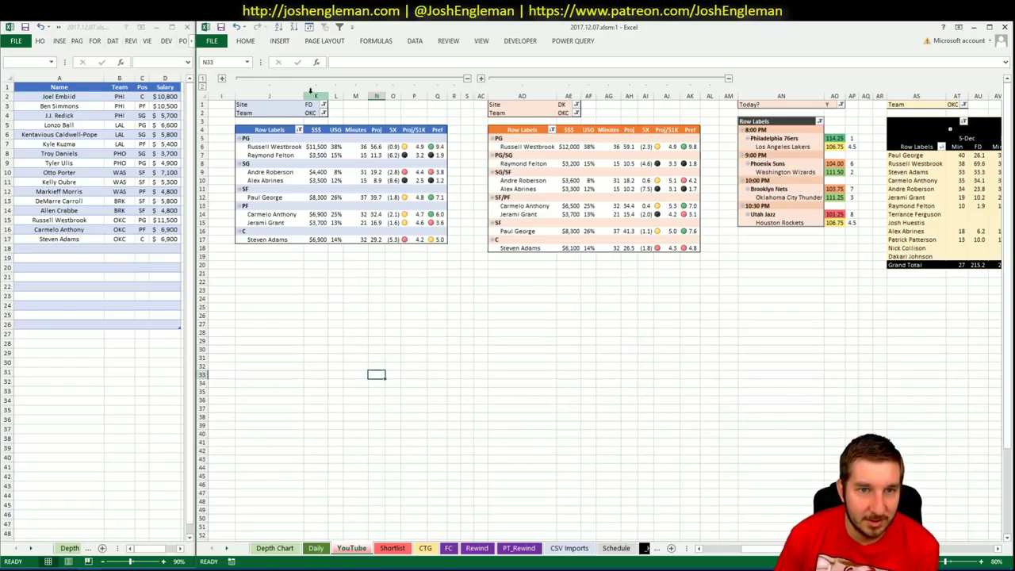
{"action": "left_click", "coordinate": [312, 112]}
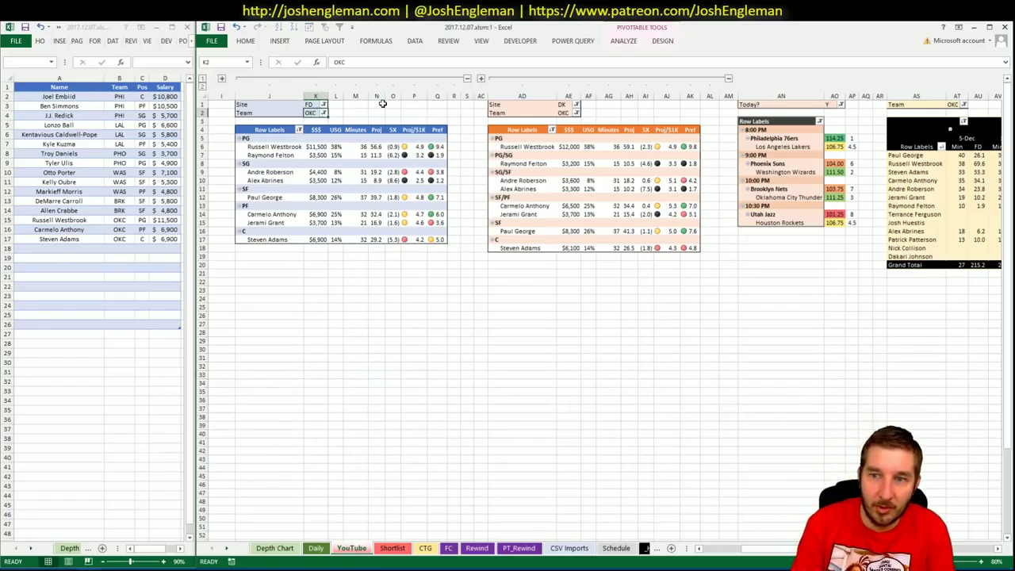
{"action": "type", "text": "UTA"}
{"action": "key", "text": "Return"}
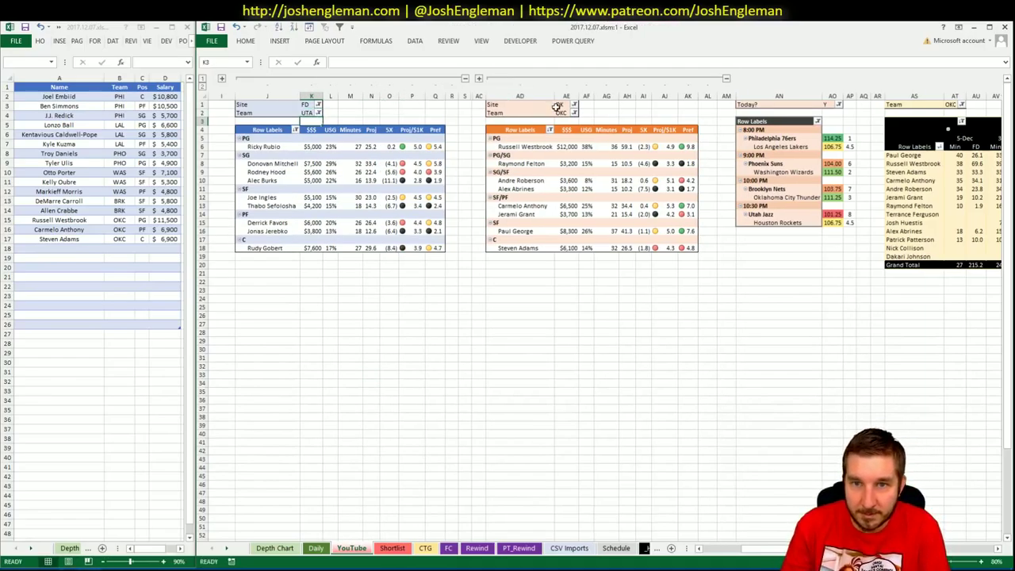
{"action": "left_click", "coordinate": [562, 113]}
{"action": "type", "text": "UTA"}
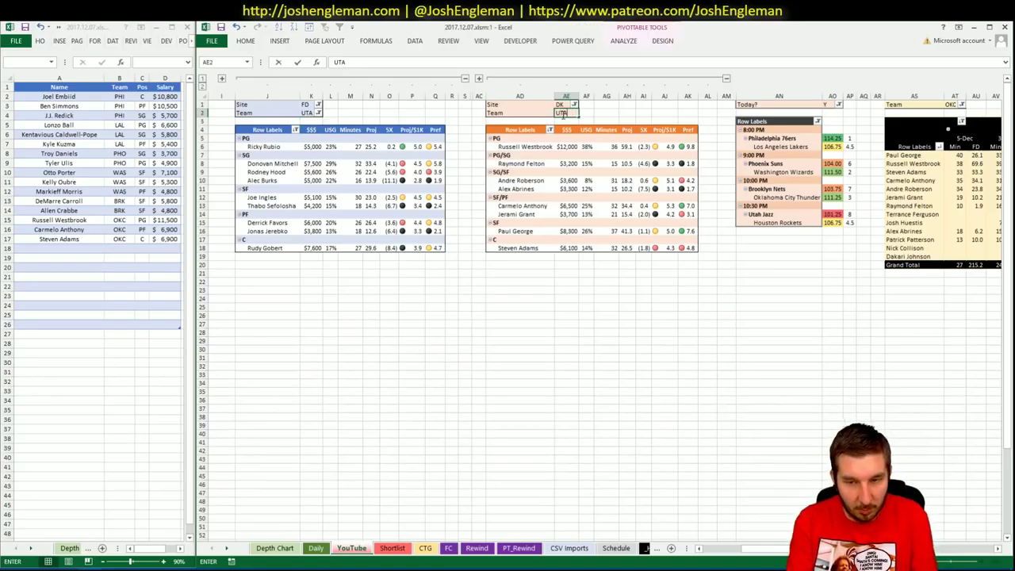
{"action": "key", "text": "Return"}
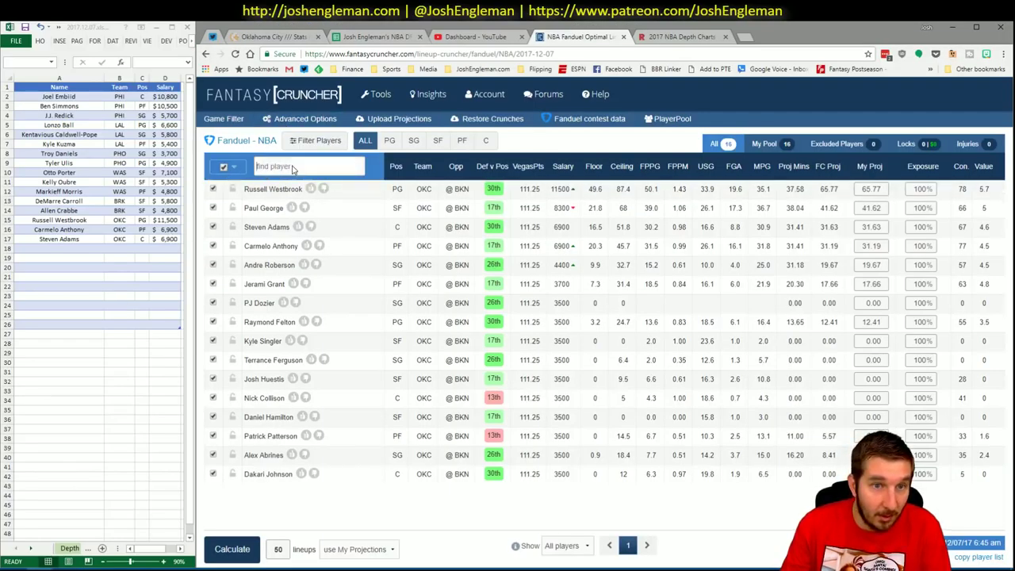
Switch to the FantasyCruncher FanDuel page in the browser and change the game filter from OKC to UTA only
{"action": "left_click", "coordinate": [225, 119]}
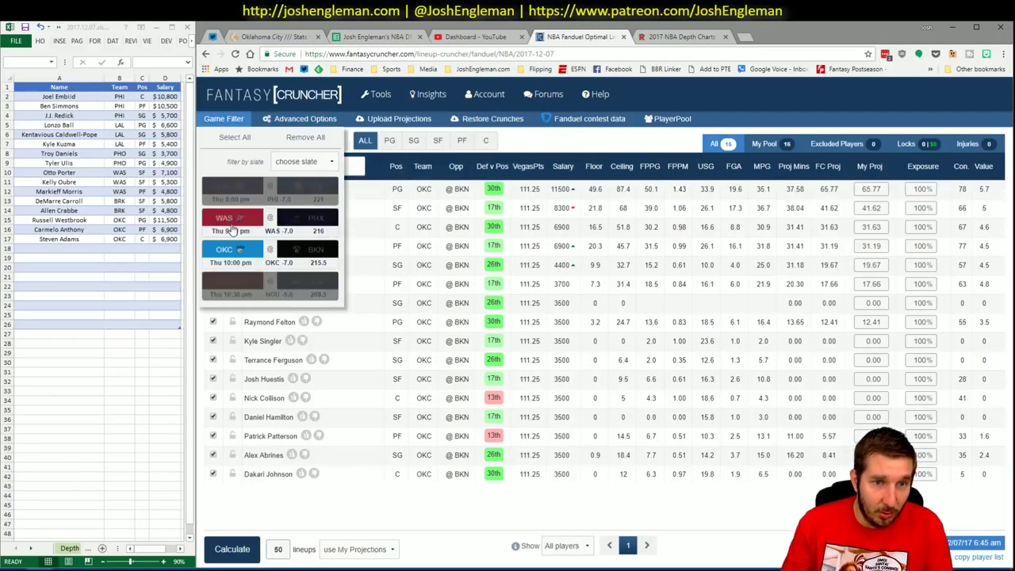
{"action": "left_click", "coordinate": [237, 192]}
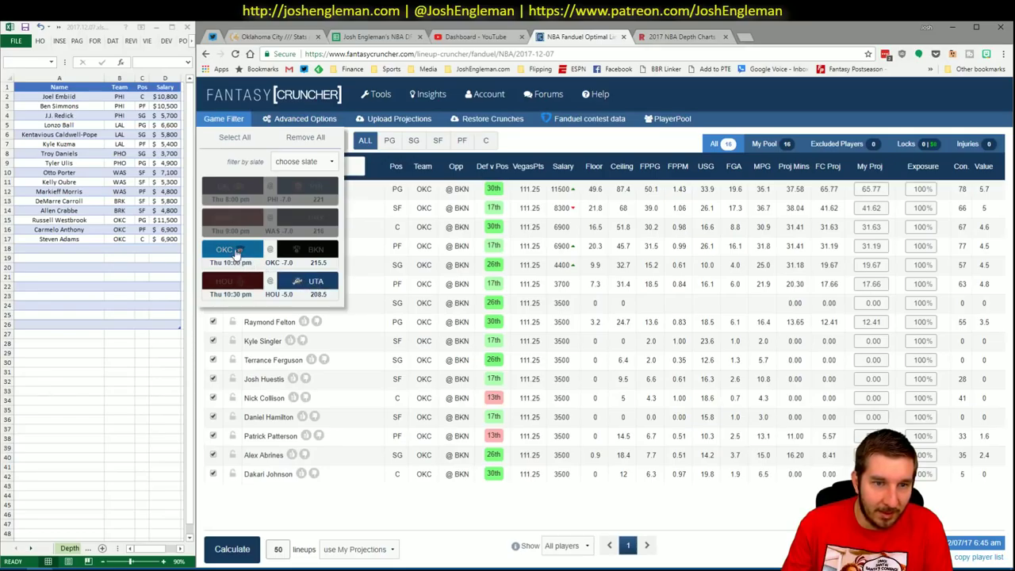
{"action": "left_click", "coordinate": [238, 255]}
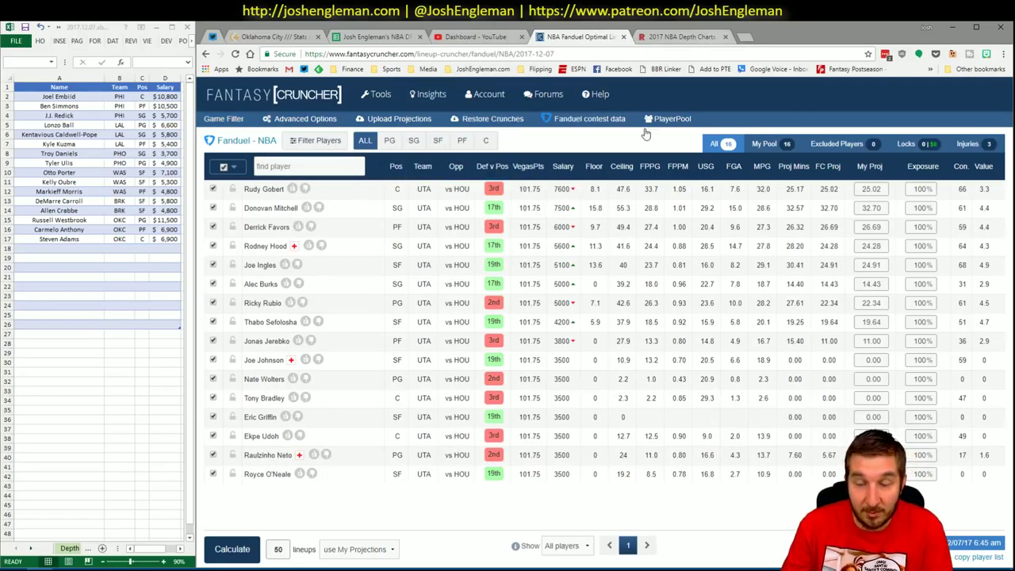
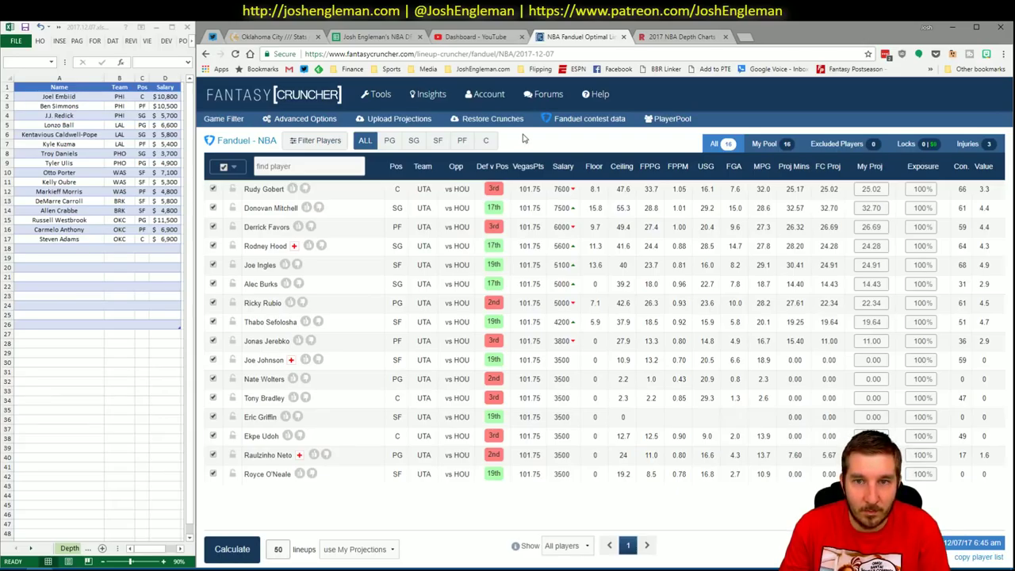
Find the Utah Jazz team stats on Cleaning the Glass and go to the Shooting: Frequency section
{"action": "left_click", "coordinate": [227, 32]}
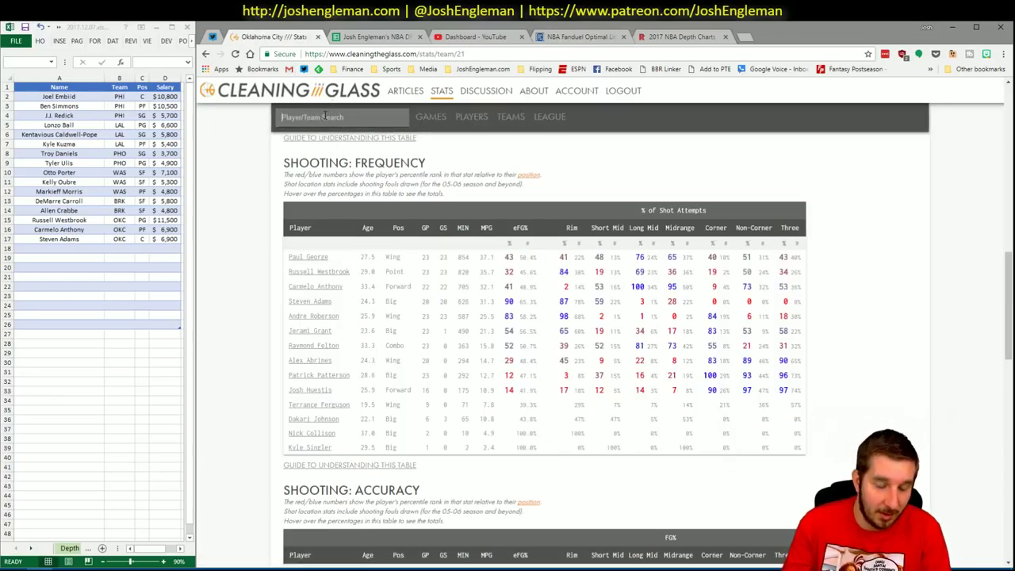
{"action": "type", "text": "utah"}
{"action": "key", "text": "Return"}
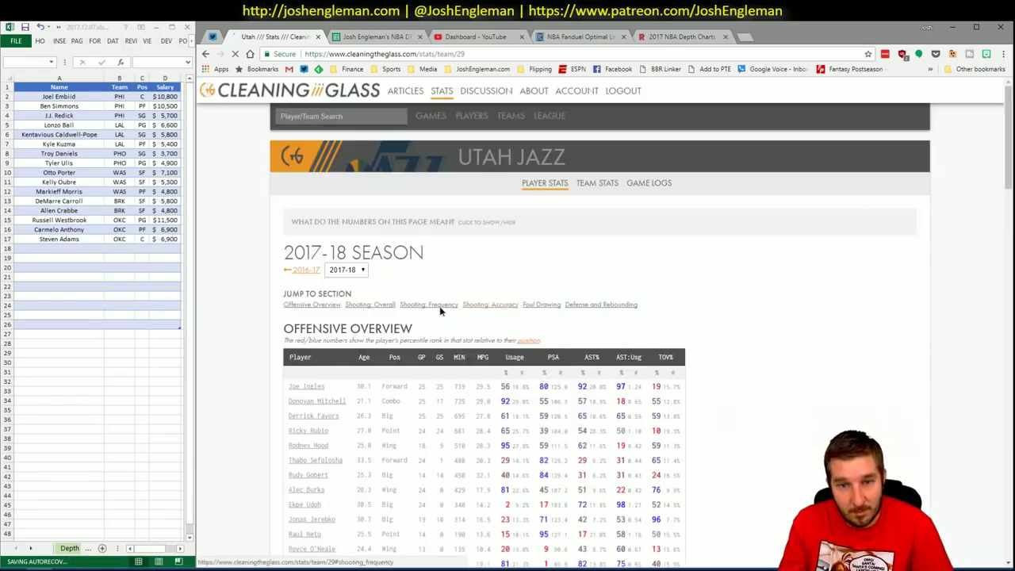
{"action": "left_click", "coordinate": [440, 306]}
Copy the Utah player rows from the shooting frequency table and refresh the CTG sheet in Excel with them
{"action": "left_click_drag", "start_coordinate": [797, 468], "coordinate": [590, 345]}
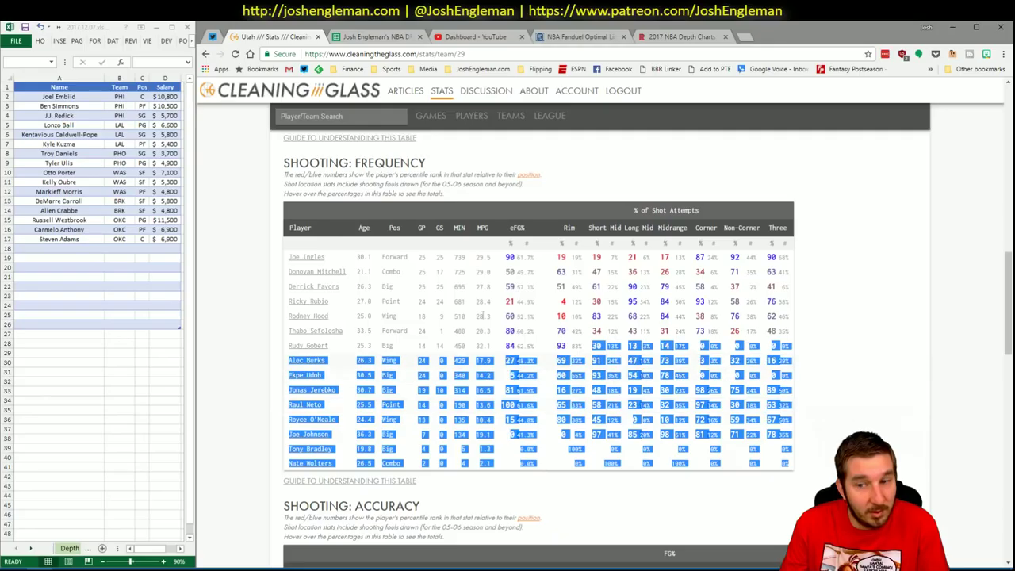
{"action": "left_click_drag", "start_coordinate": [482, 316], "coordinate": [288, 256]}
{"action": "key", "text": "alt+Tab"}
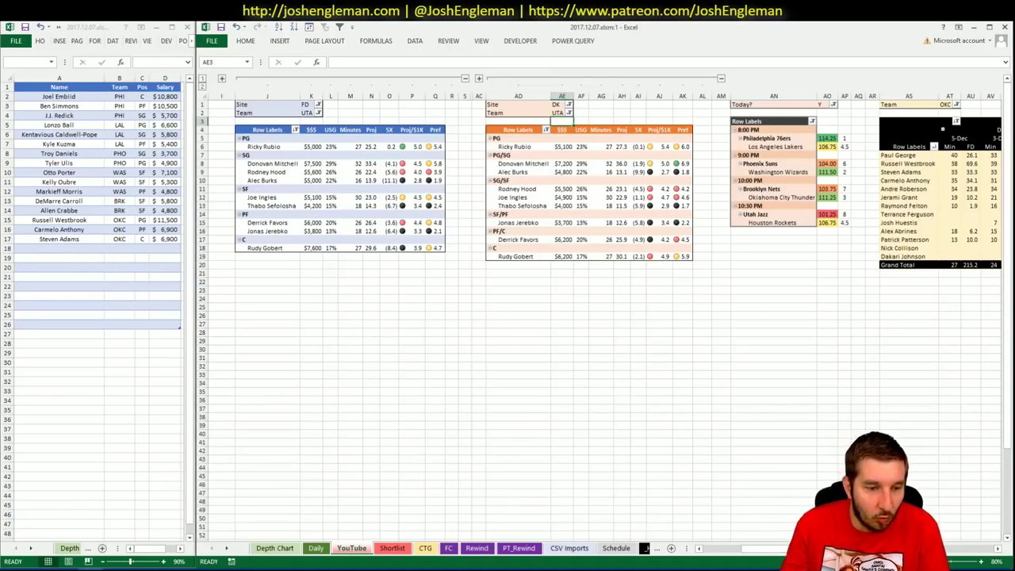
{"action": "left_click", "coordinate": [425, 547]}
{"action": "left_click", "coordinate": [285, 114]}
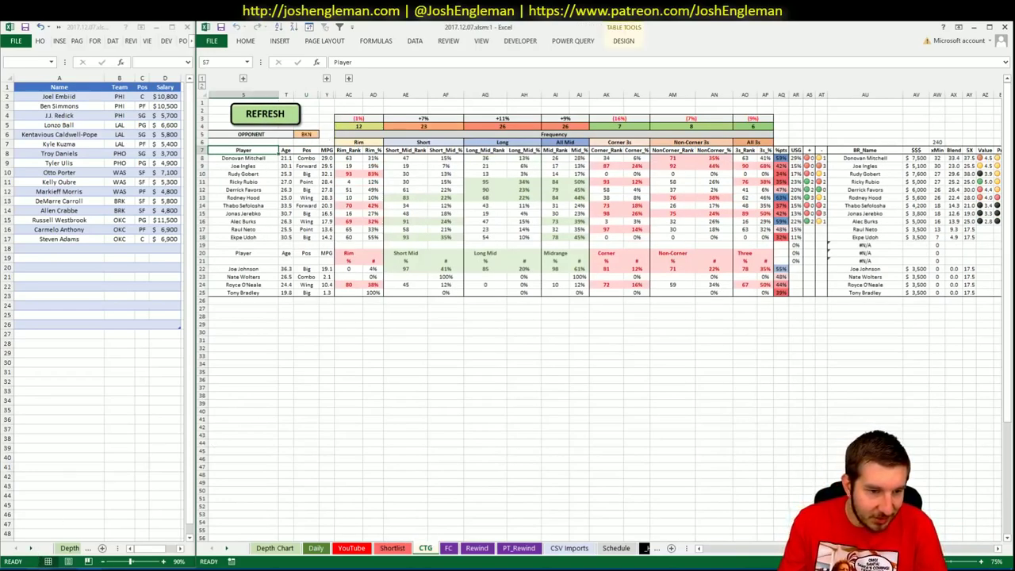
{"action": "key", "text": "alt+Tab"}
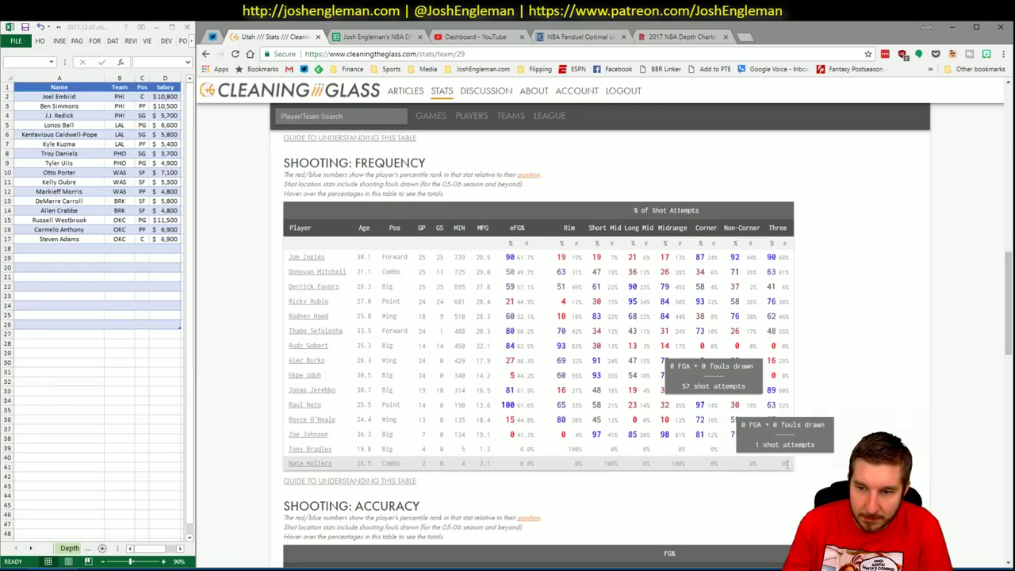
{"action": "left_click_drag", "start_coordinate": [785, 463], "coordinate": [291, 264]}
{"action": "key", "text": "alt+Tab"}
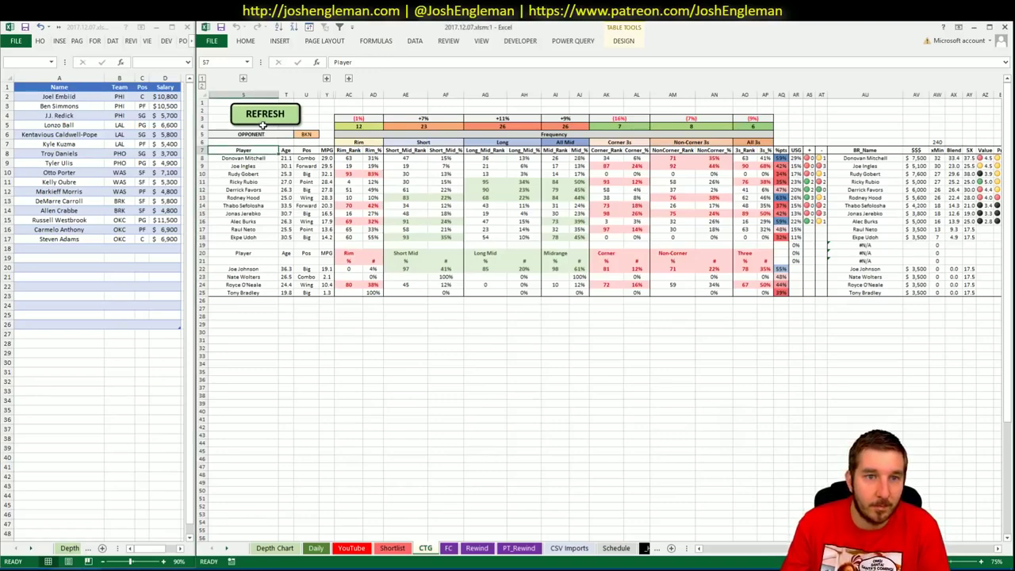
Set the opponent on the CTG sheet to HOU
{"action": "left_click", "coordinate": [305, 134]}
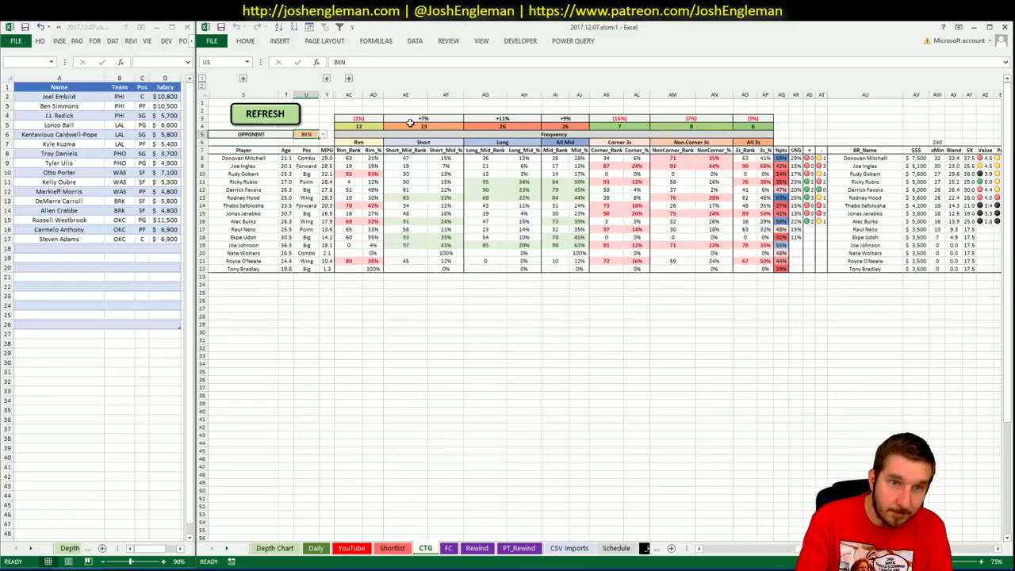
{"action": "type", "text": "HOU"}
{"action": "key", "text": "Return"}
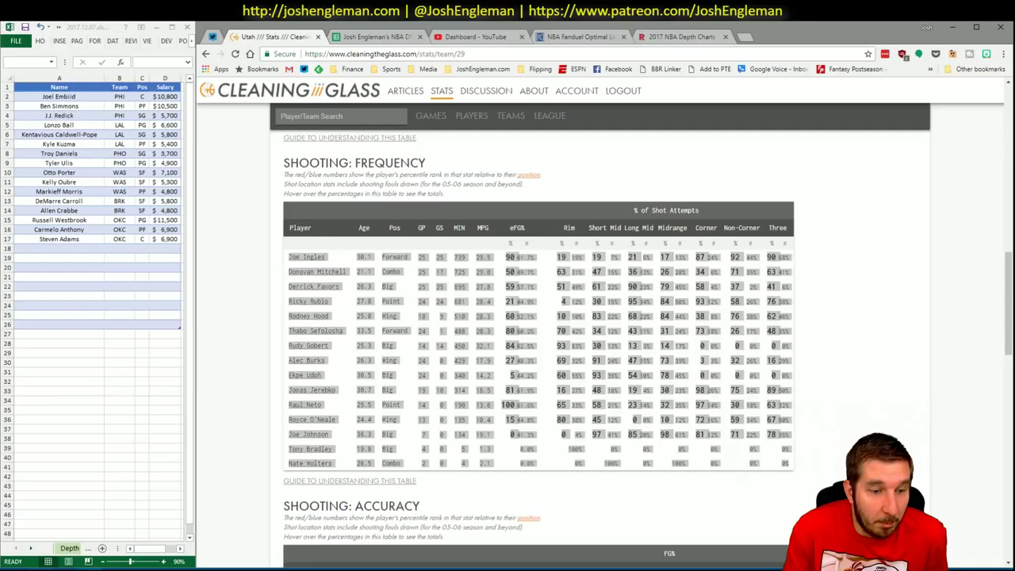
Switch back to the FantasyCruncher FanDuel page and open Donovan Mitchell's game log
{"action": "key", "text": "alt+Tab"}
{"action": "left_click", "coordinate": [567, 36]}
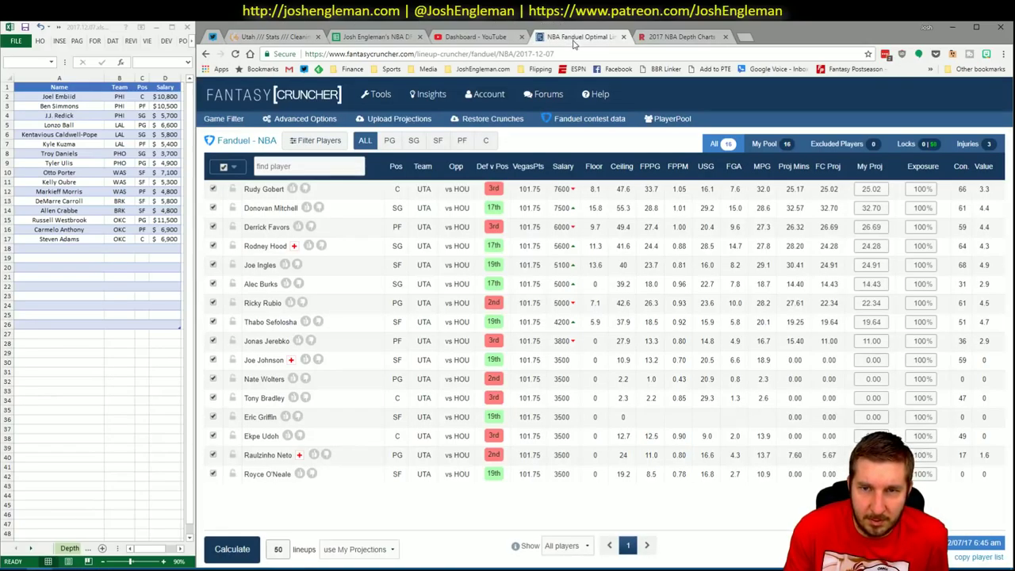
{"action": "left_click", "coordinate": [270, 209]}
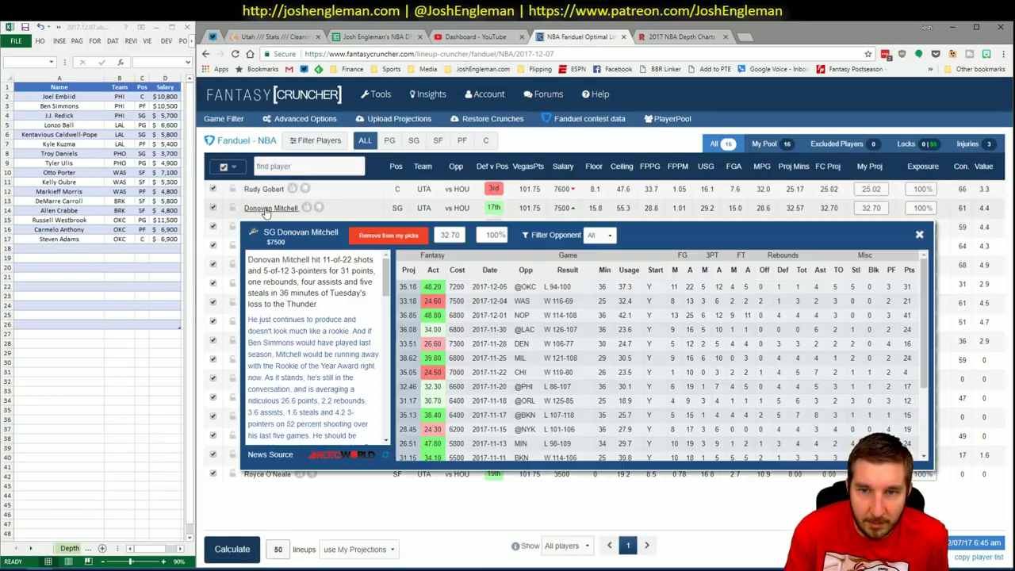
Close Donovan Mitchell's game log and check Utah's shooting frequency matchups against HOU on the CTG sheet in Excel
{"action": "left_click", "coordinate": [919, 236]}
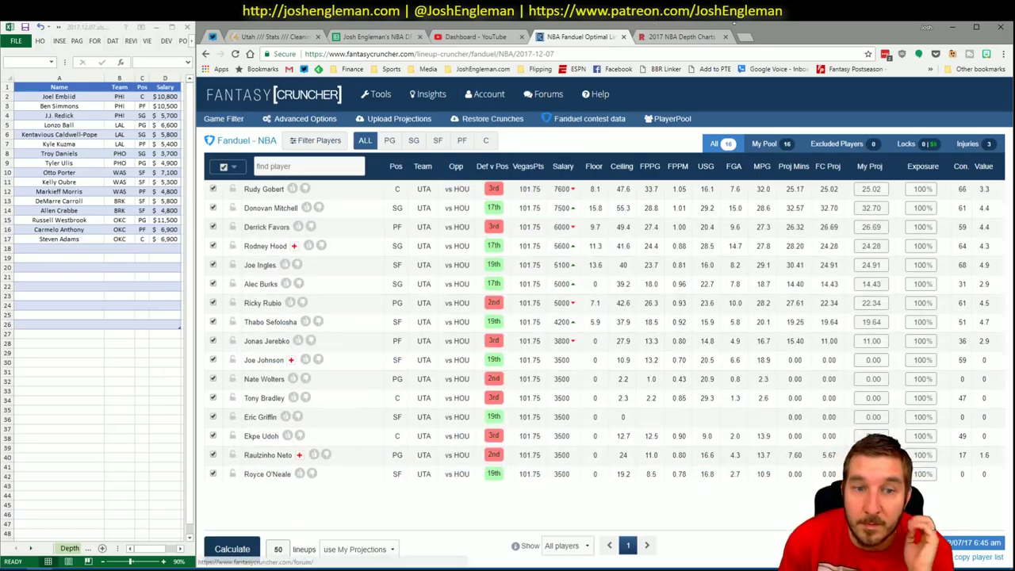
{"action": "left_click", "coordinate": [952, 26]}
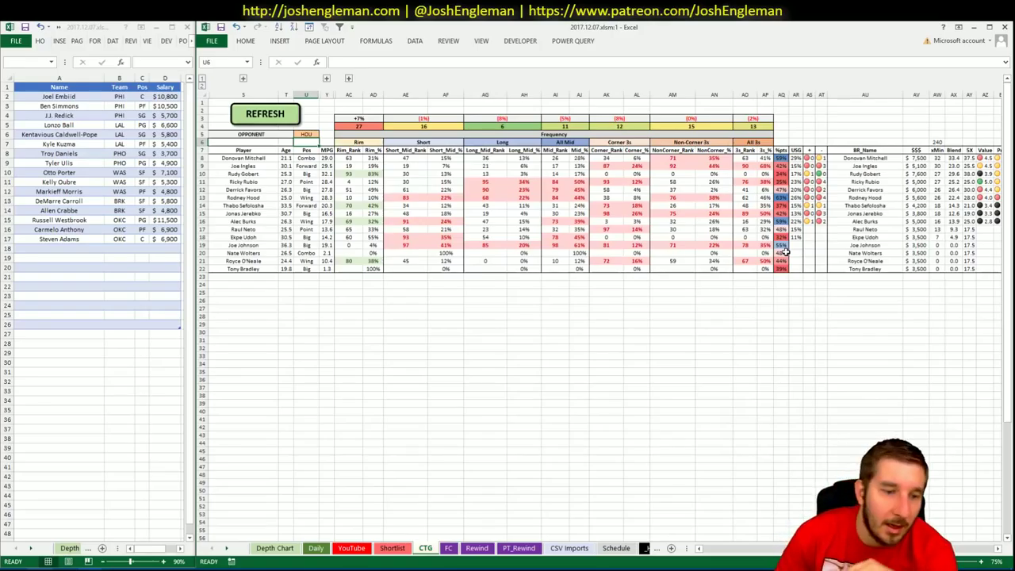
{"action": "key", "text": "alt+Tab"}
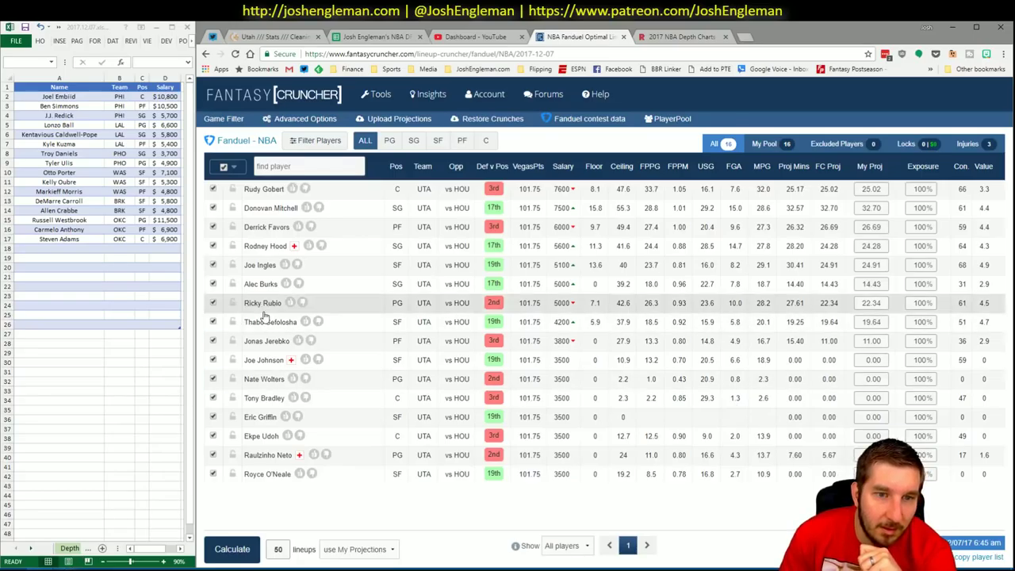
Review Ricky Rubio's game log on FantasyCruncher filtered to the opponent HOU, and close it
{"action": "left_click", "coordinate": [262, 303]}
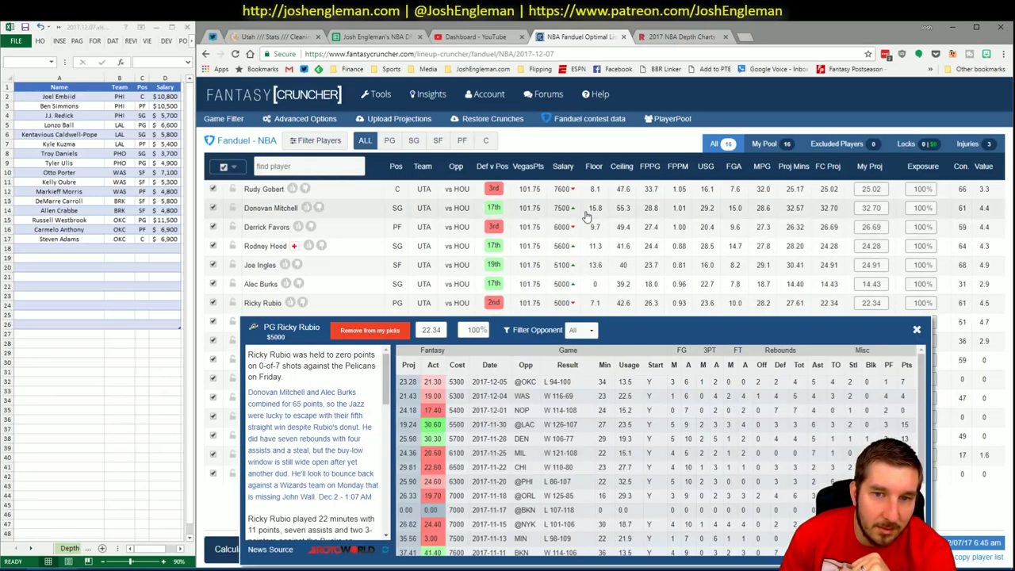
{"action": "left_click", "coordinate": [590, 330]}
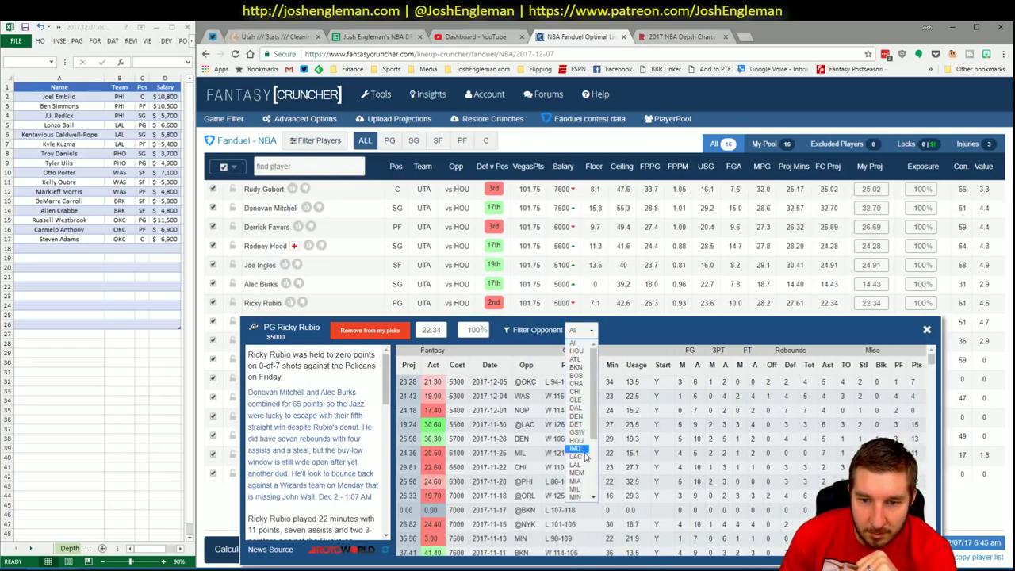
{"action": "left_click", "coordinate": [577, 458]}
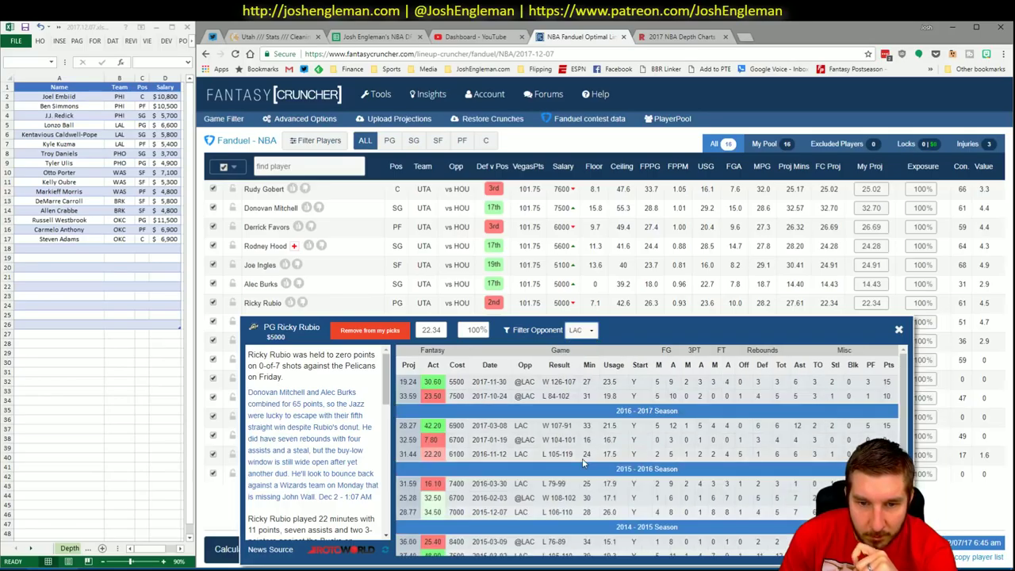
{"action": "left_click", "coordinate": [586, 331]}
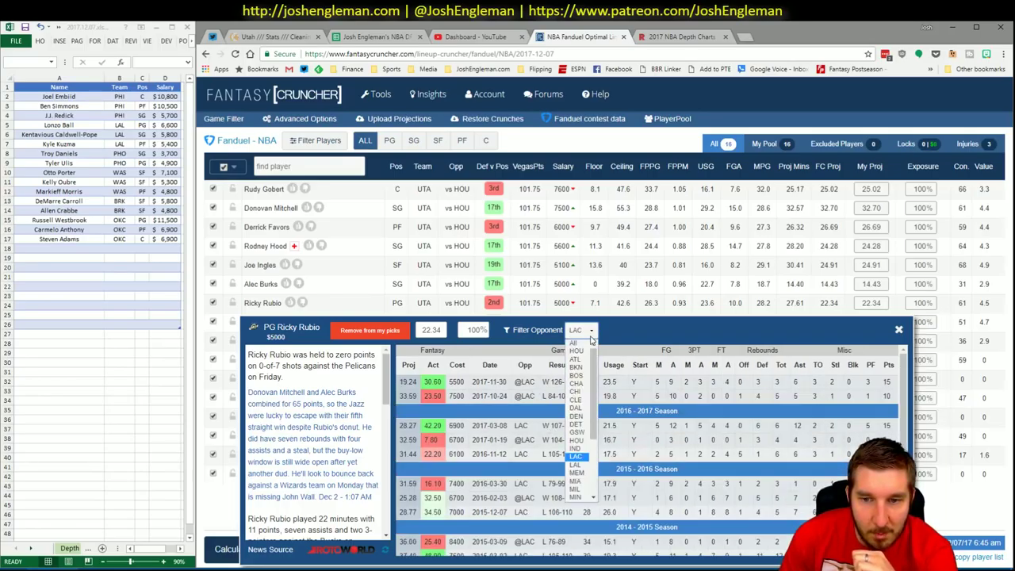
{"action": "left_click", "coordinate": [576, 351]}
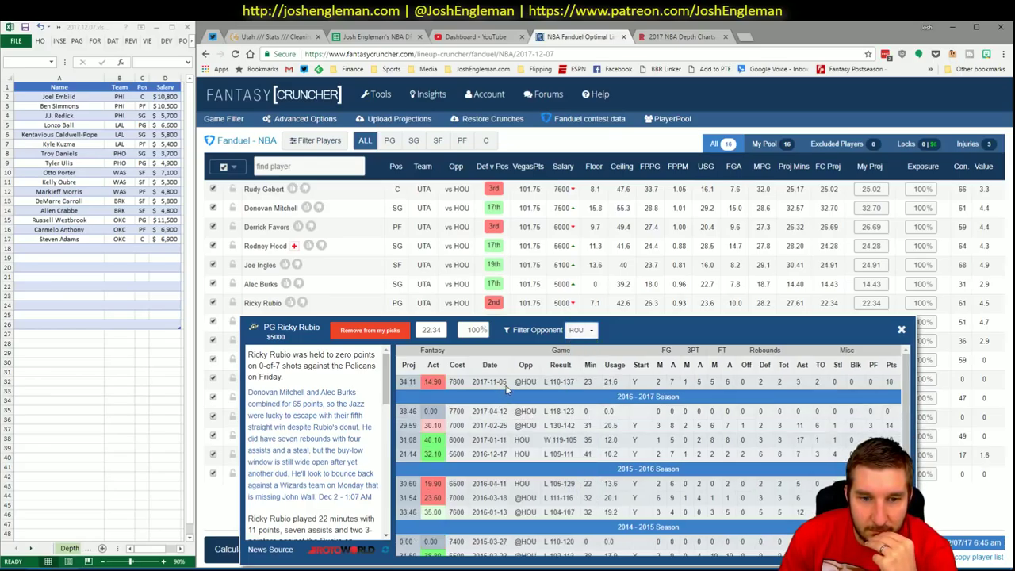
{"action": "left_click", "coordinate": [901, 330]}
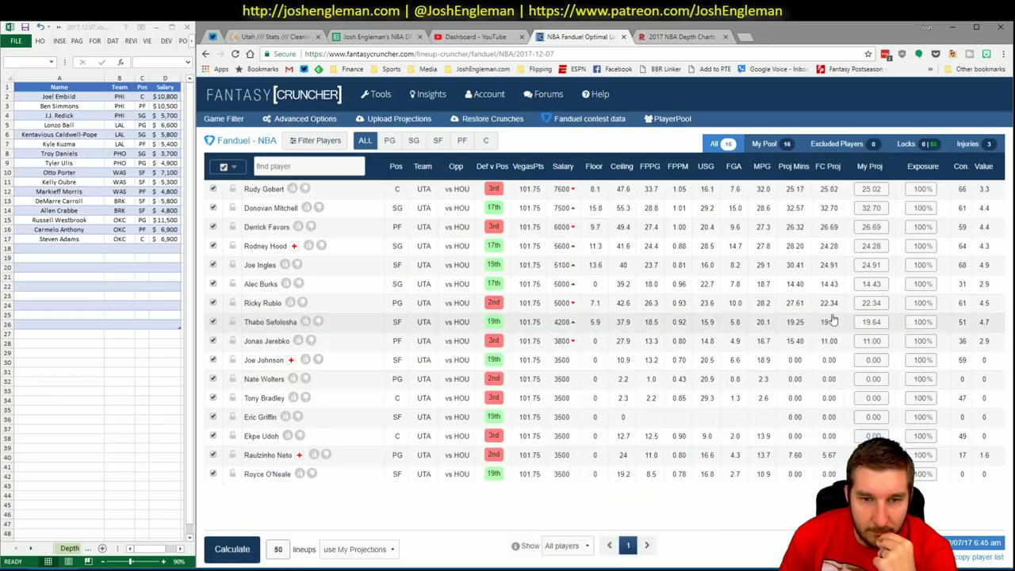
Switch to the YouTube sheet in Excel and set the Team filter of the recent minutes and fantasy points table to UTA
{"action": "mouse_move", "coordinate": [80, 567]}
{"action": "left_click", "coordinate": [65, 525]}
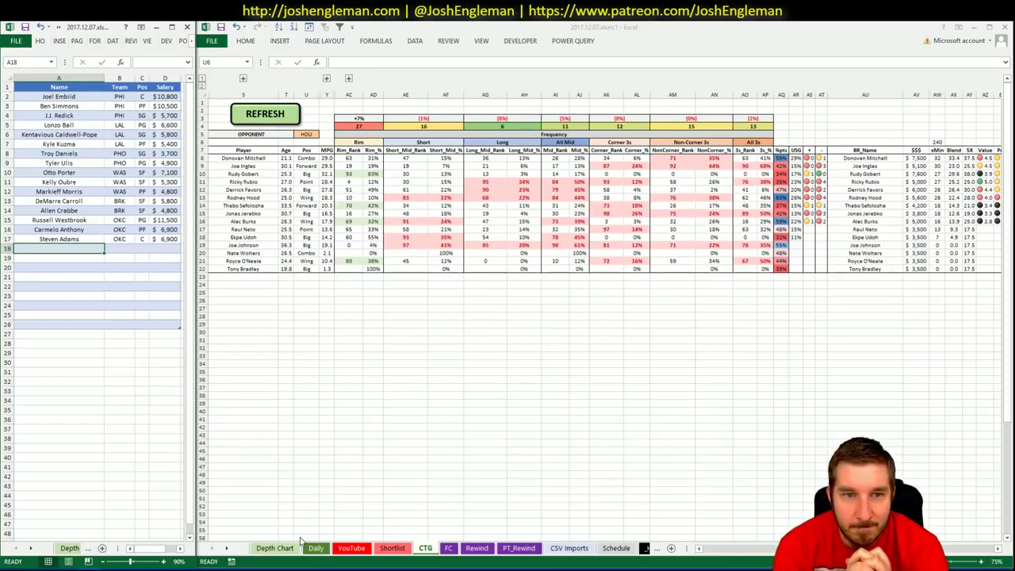
{"action": "left_click", "coordinate": [352, 547]}
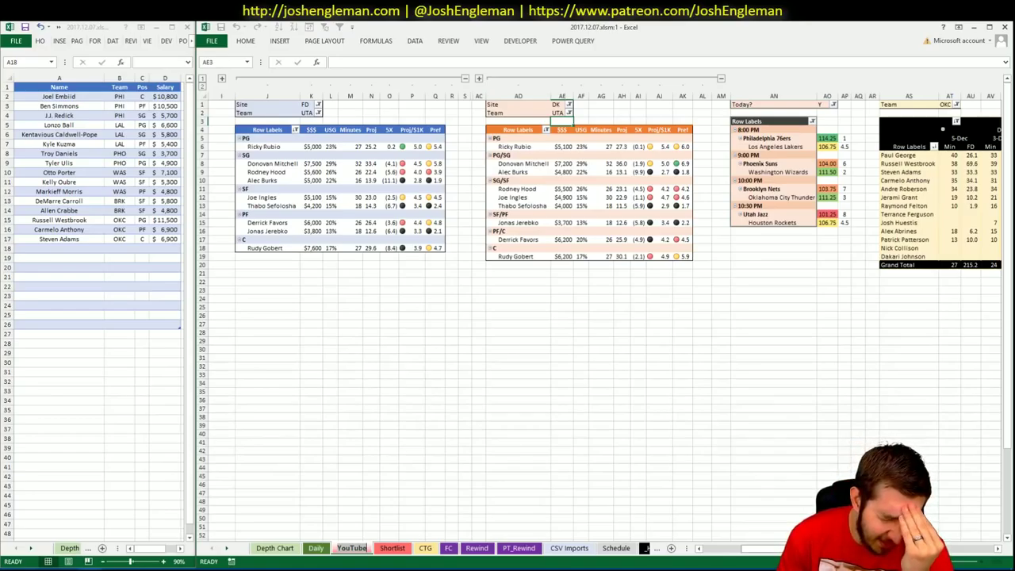
{"action": "scroll", "coordinate": [603, 318], "scroll_direction": "right", "scroll_amount": 5}
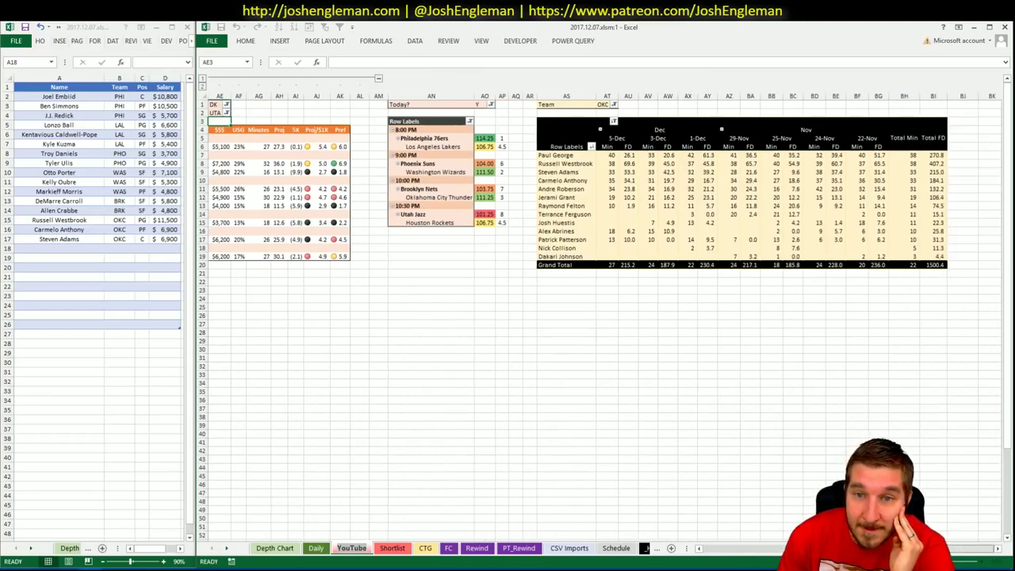
{"action": "left_click", "coordinate": [603, 104]}
{"action": "type", "text": "UTA"}
{"action": "key", "text": "Return"}
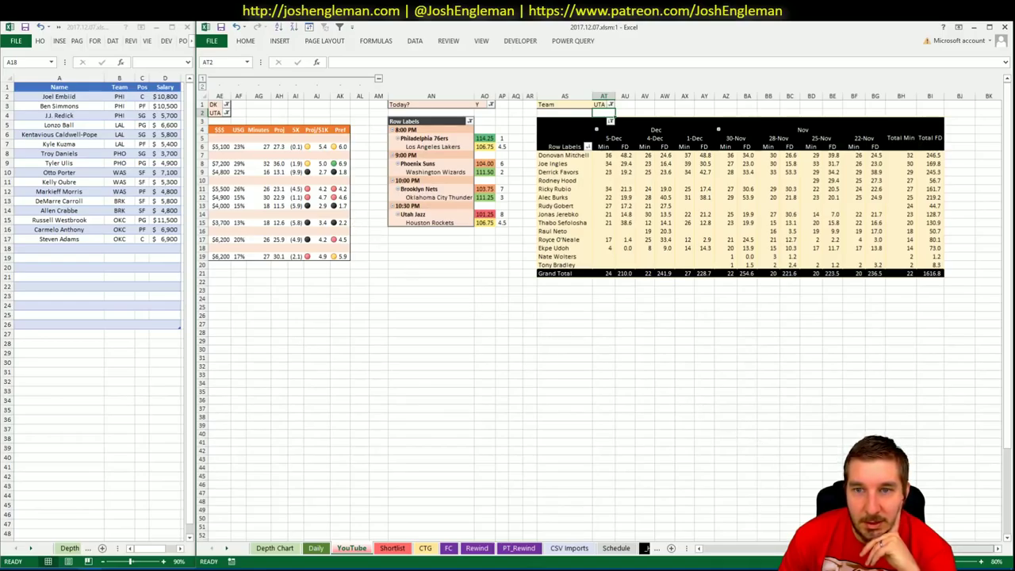
Compare Utah's FanDuel and DraftKings projections with the players' recent minutes and fantasy points on the YouTube sheet
{"action": "scroll", "coordinate": [602, 317], "scroll_direction": "left", "scroll_amount": 2}
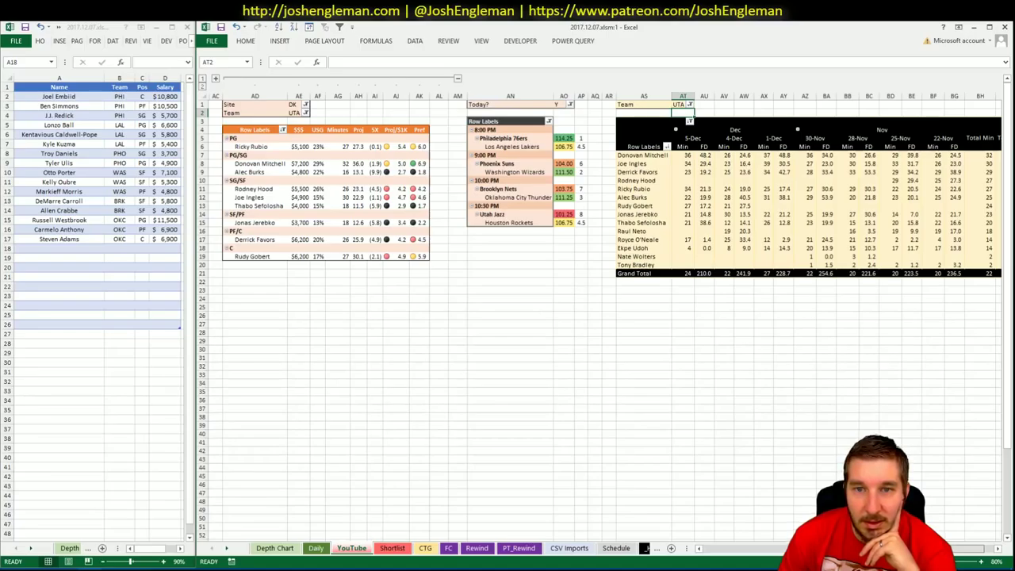
{"action": "scroll", "coordinate": [760, 523], "scroll_direction": "left", "scroll_amount": 10}
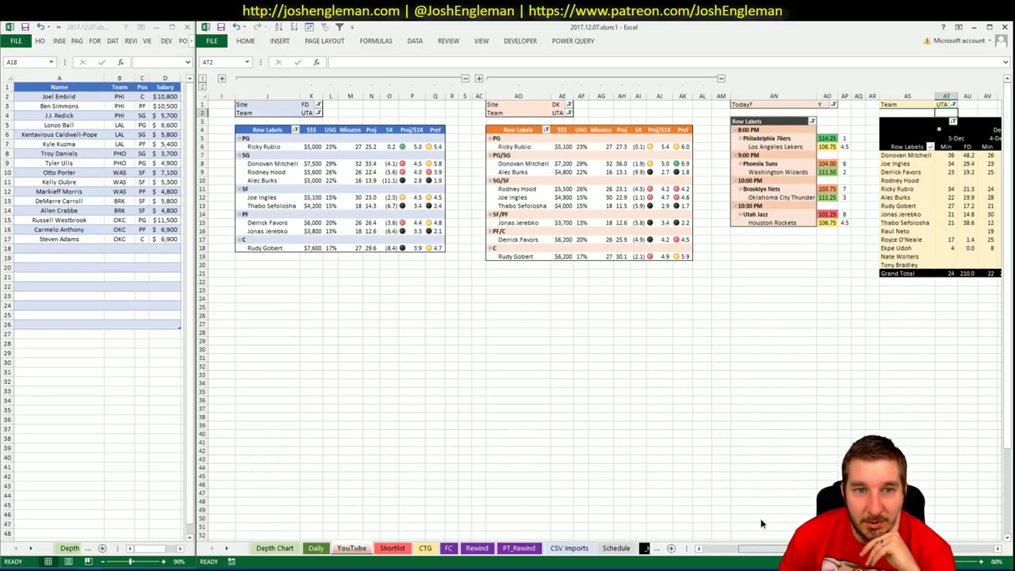
{"action": "scroll", "coordinate": [790, 523], "scroll_direction": "right", "scroll_amount": 3}
{"action": "scroll", "coordinate": [797, 521], "scroll_direction": "right", "scroll_amount": 3}
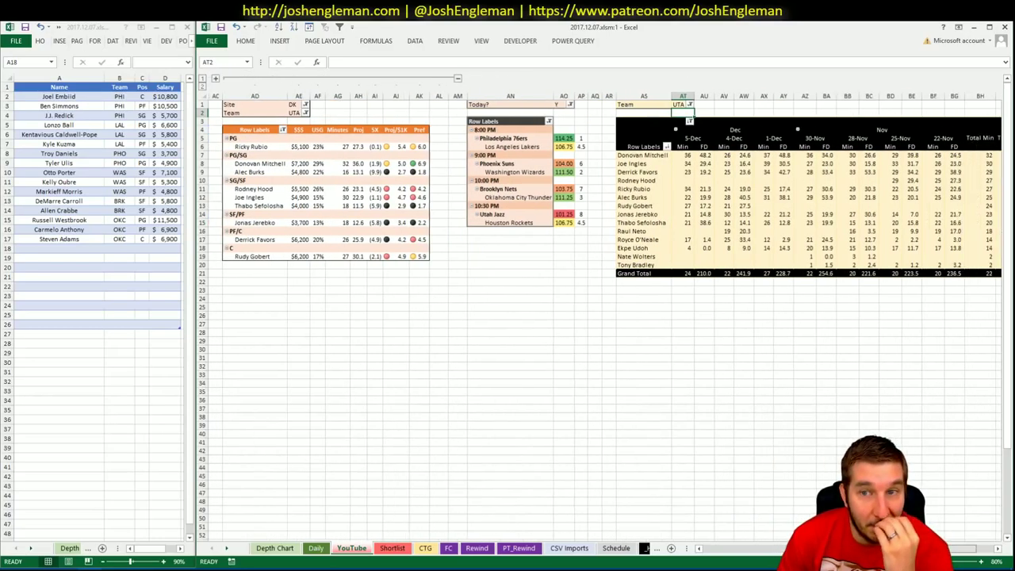
{"action": "scroll", "coordinate": [793, 523], "scroll_direction": "left", "scroll_amount": 3}
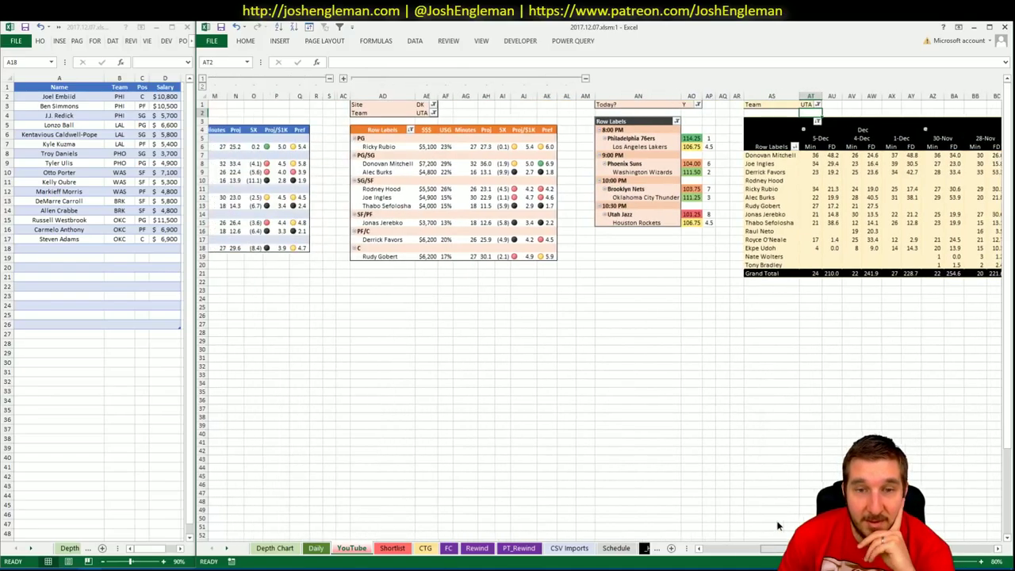
{"action": "scroll", "coordinate": [963, 557], "scroll_direction": "right", "scroll_amount": 3}
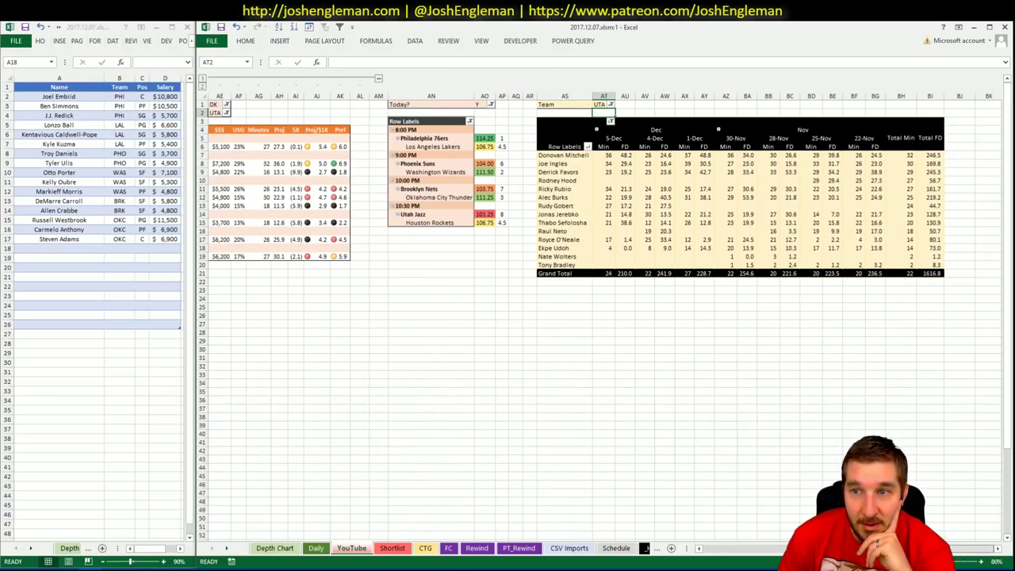
{"action": "scroll", "coordinate": [759, 537], "scroll_direction": "left", "scroll_amount": 4}
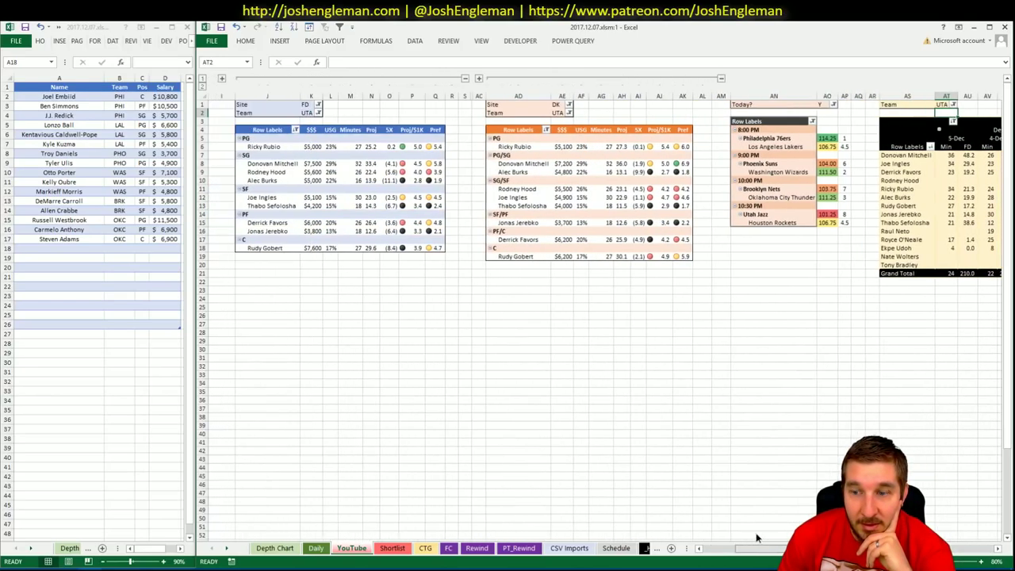
Check Donovan Mitchell's salary, minutes and Pref rating in the FanDuel ranking on the Daily sheet
{"action": "left_click", "coordinate": [315, 548]}
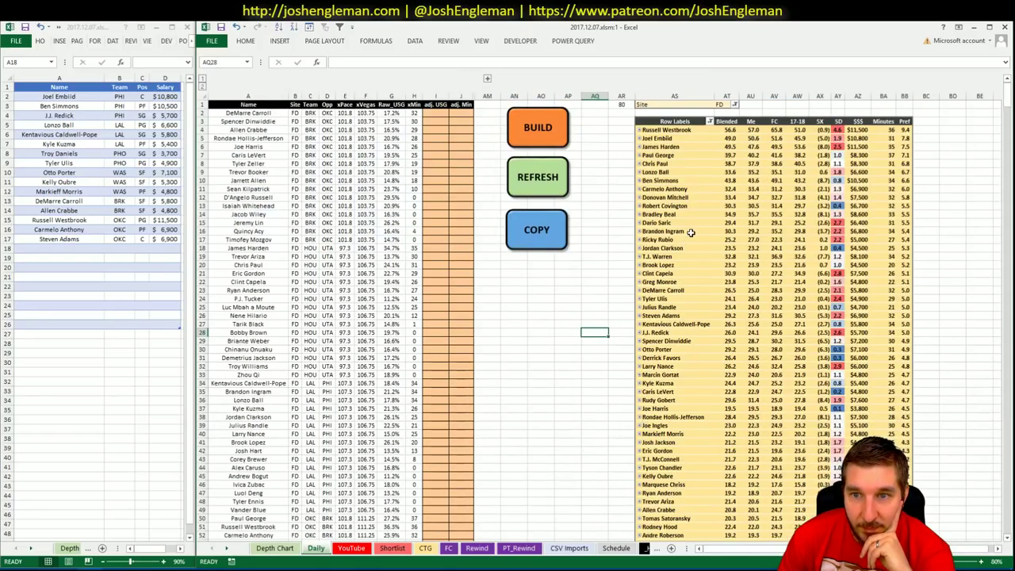
{"action": "left_click", "coordinate": [688, 197]}
{"action": "left_click_drag", "start_coordinate": [855, 198], "coordinate": [877, 198]}
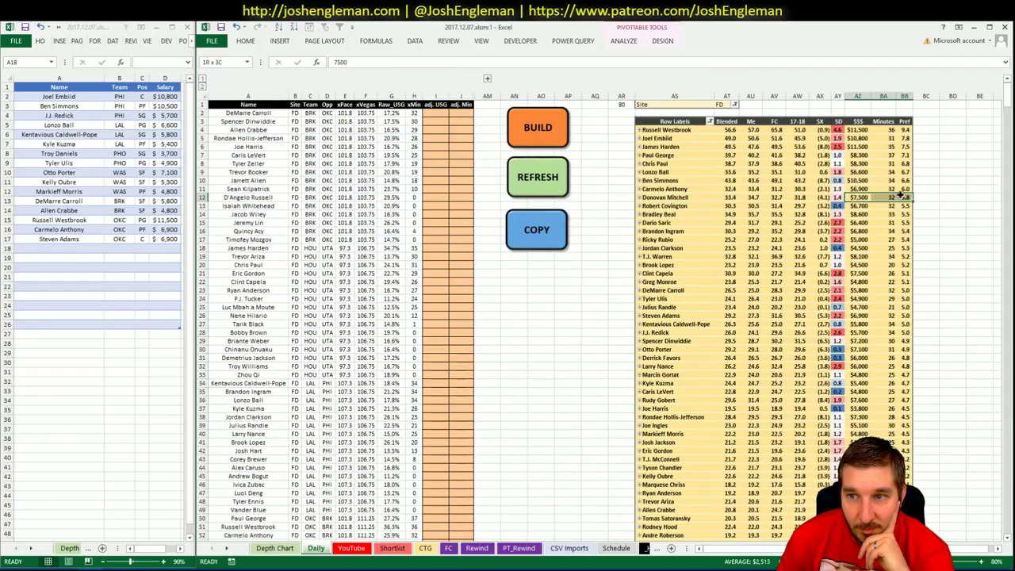
Add Donovan Mitchell to the shortlist in cell A18, below Steven Adams
{"action": "left_click", "coordinate": [82, 249]}
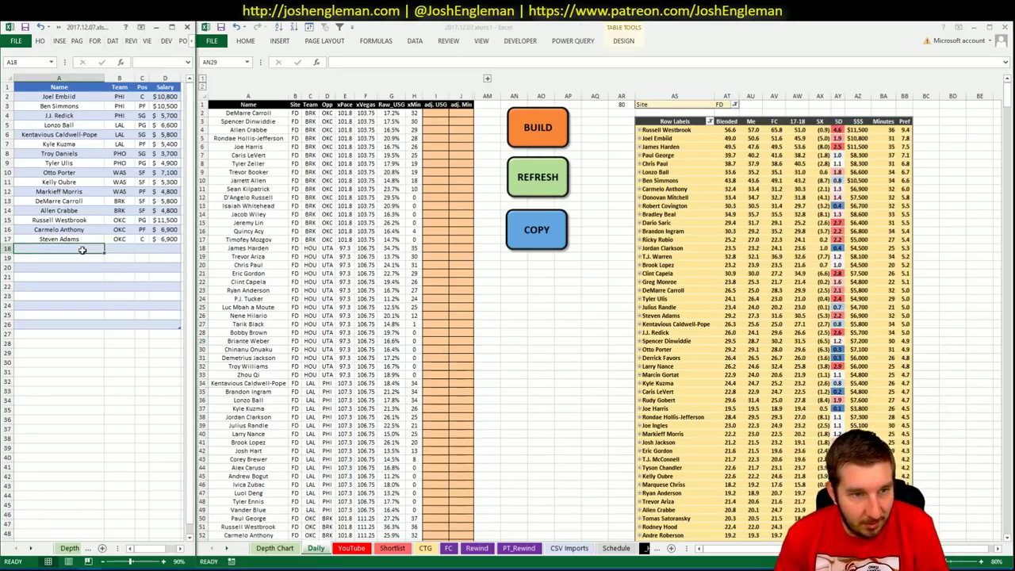
{"action": "type", "text": "Dono"}
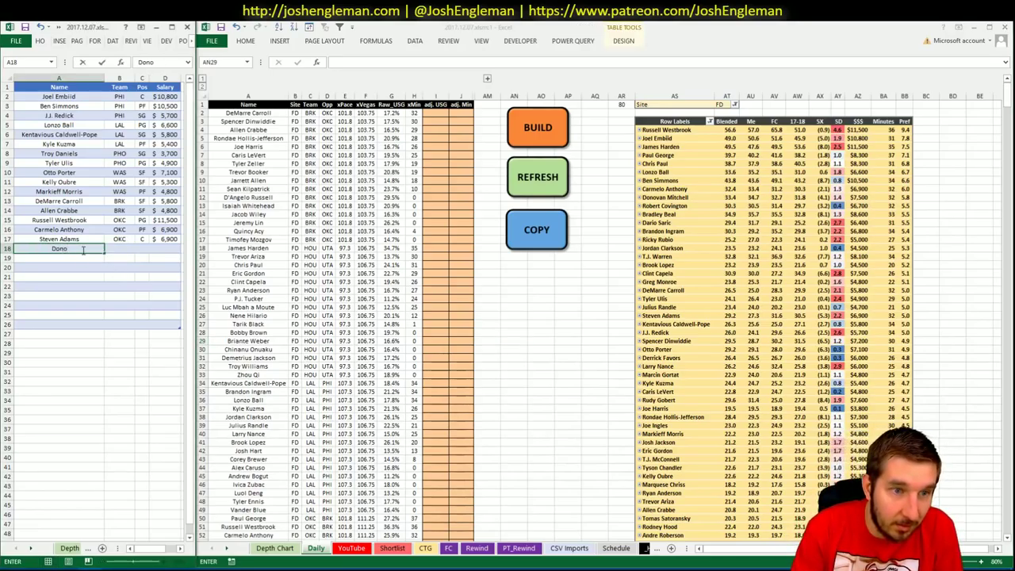
{"action": "type", "text": "van Mitchell"}
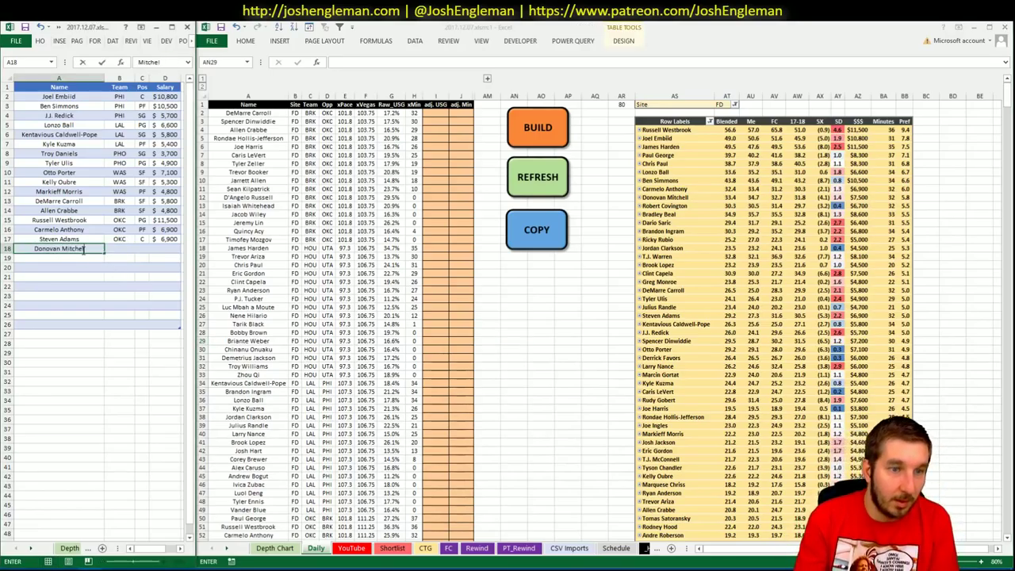
{"action": "key", "text": "Return"}
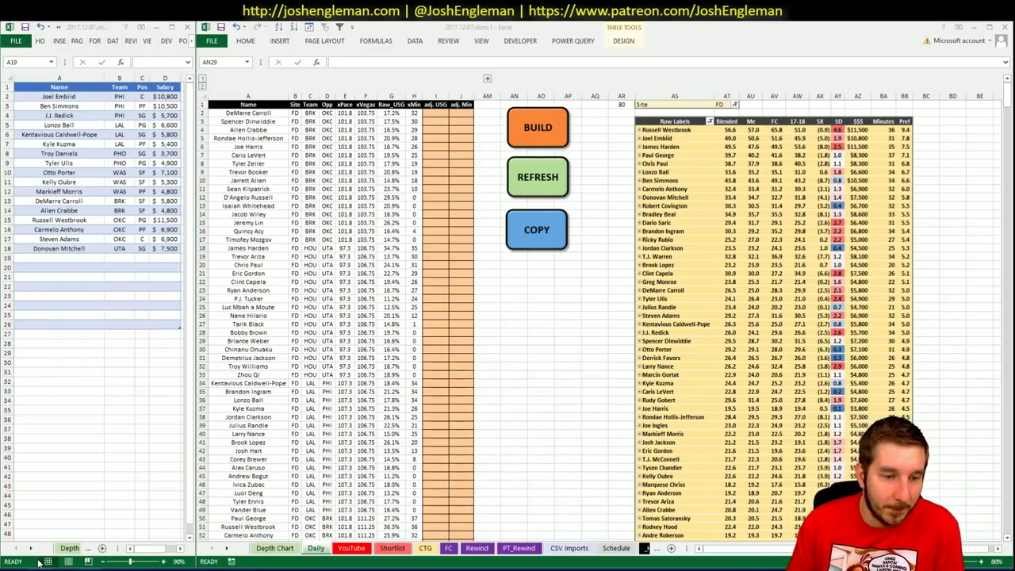
Switch to FantasyCruncher, review Donovan Mitchell's game log once more and close it
{"action": "key", "text": "alt+Tab"}
{"action": "left_click", "coordinate": [270, 207]}
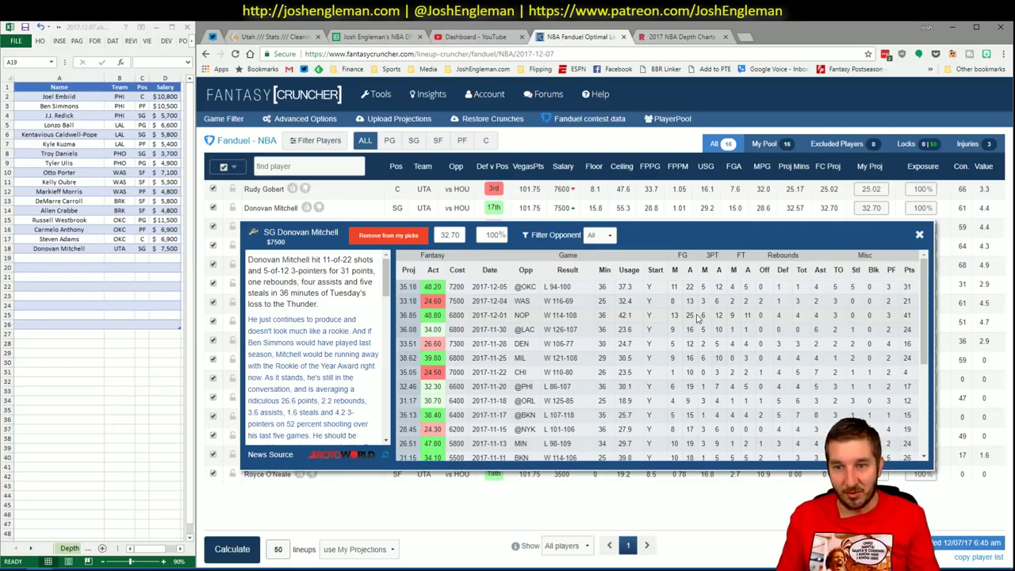
{"action": "left_click", "coordinate": [919, 235]}
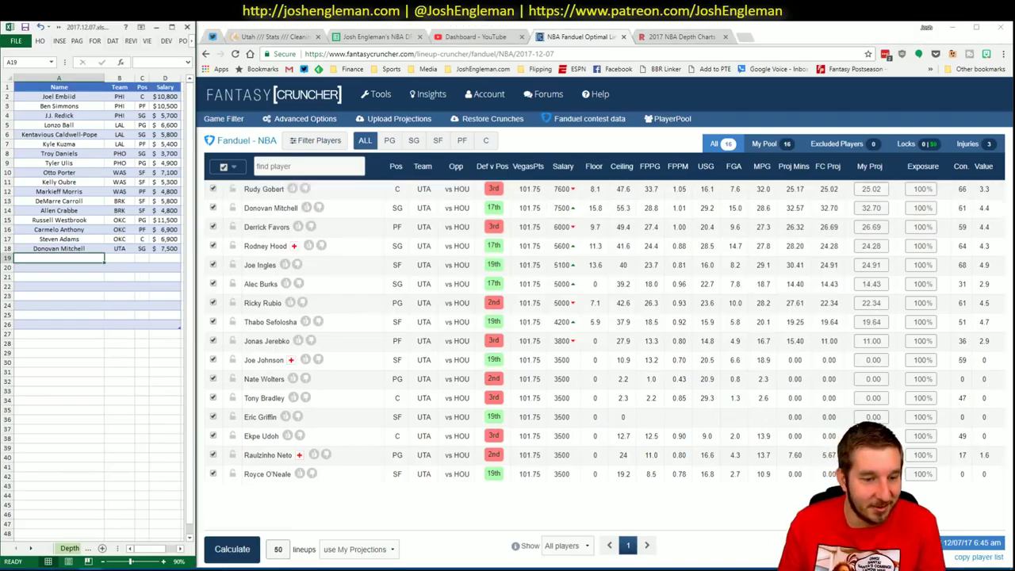
Change the FantasyCruncher game filter from UTA to HOU so that only Houston players are listed
{"action": "mouse_move", "coordinate": [91, 568]}
{"action": "left_click", "coordinate": [139, 540]}
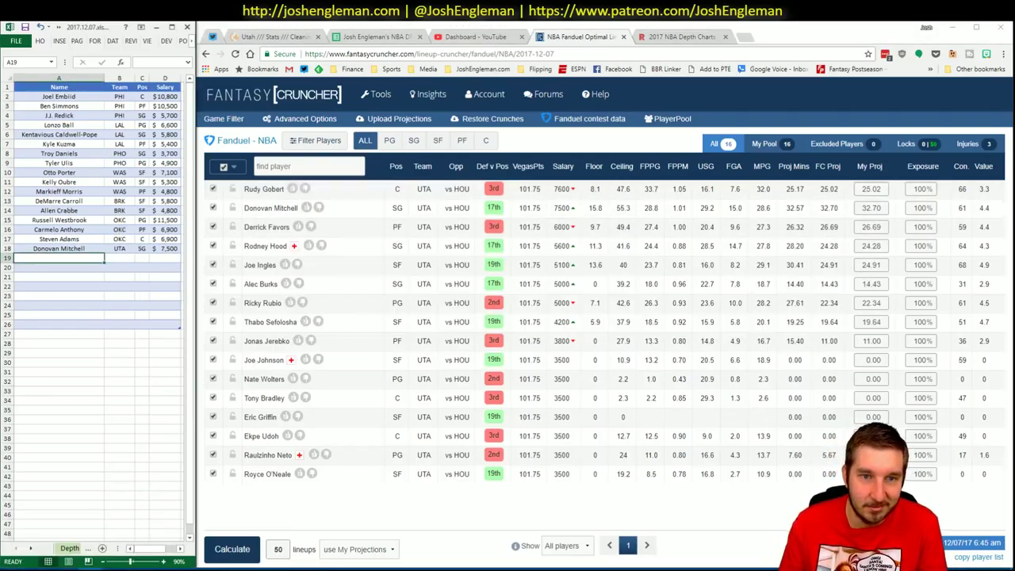
{"action": "left_click", "coordinate": [223, 119]}
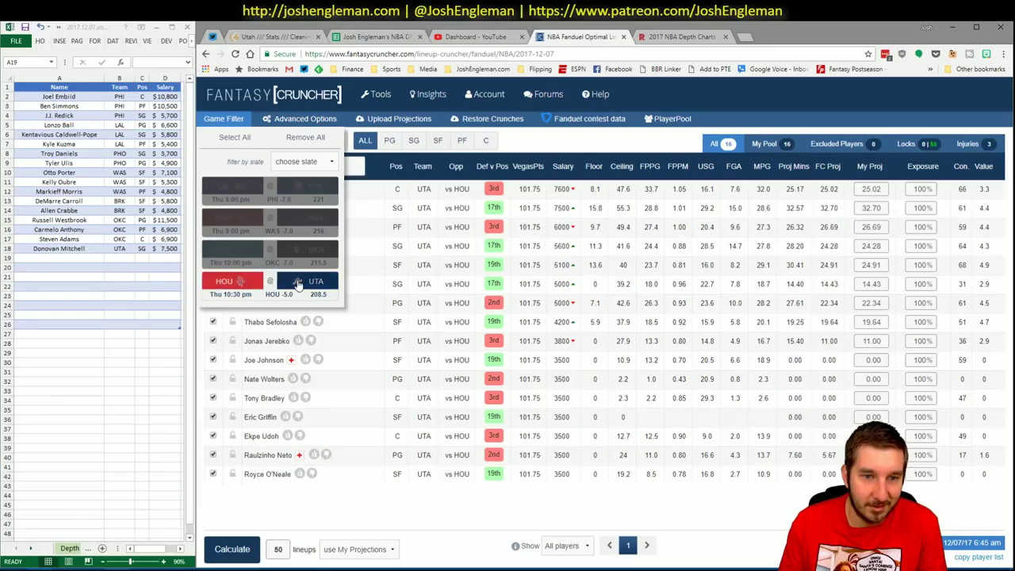
{"action": "left_click", "coordinate": [298, 284]}
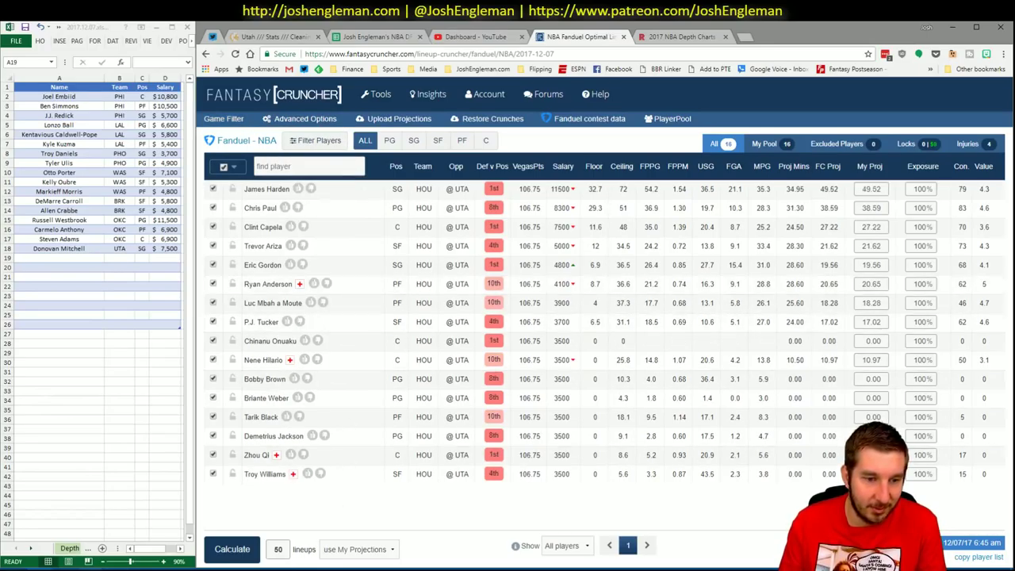
Return to the YouTube sheet in Excel and set the Team filter of the FanDuel projections table to HOU
{"action": "left_click", "coordinate": [80, 527]}
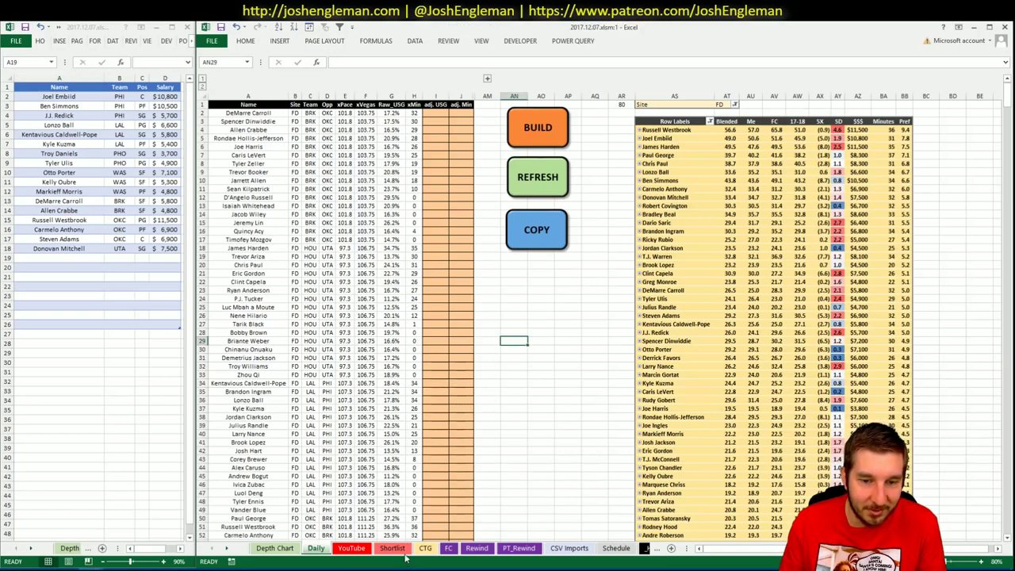
{"action": "left_click", "coordinate": [351, 547]}
{"action": "left_click", "coordinate": [310, 113]}
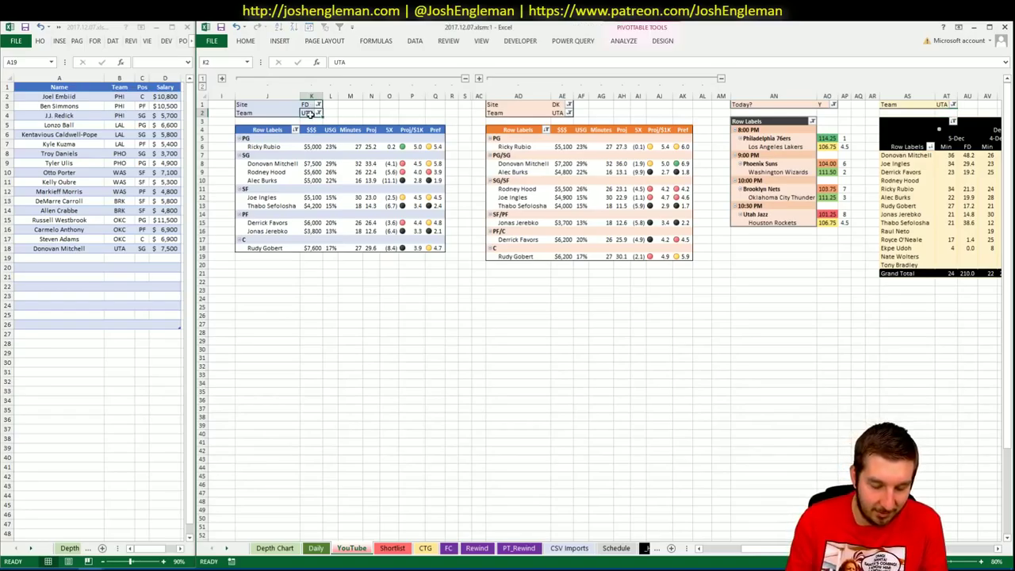
{"action": "type", "text": "Ho"}
{"action": "key", "text": "Return"}
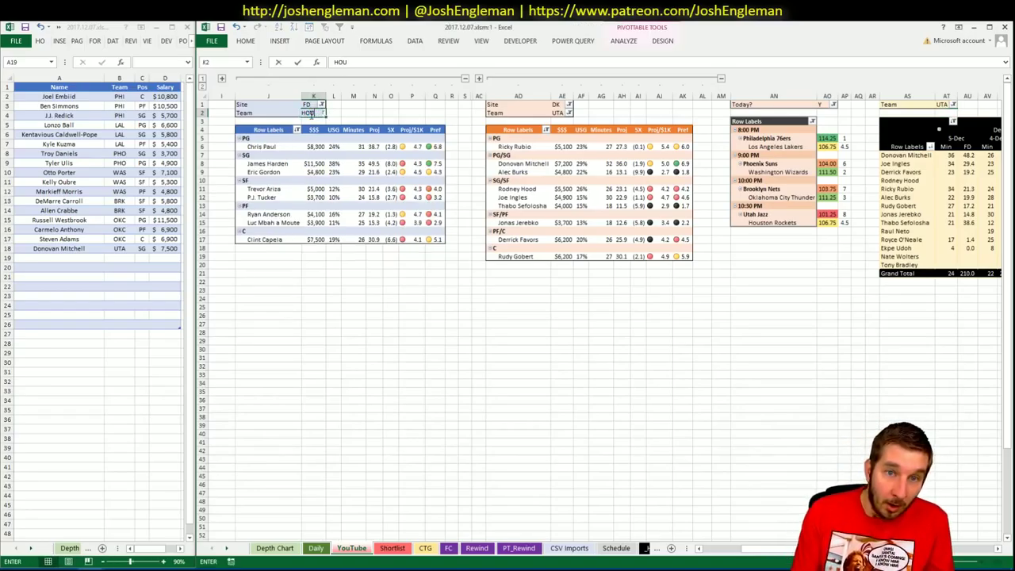
{"action": "left_click", "coordinate": [560, 113]}
{"action": "type", "text": "HOU"}
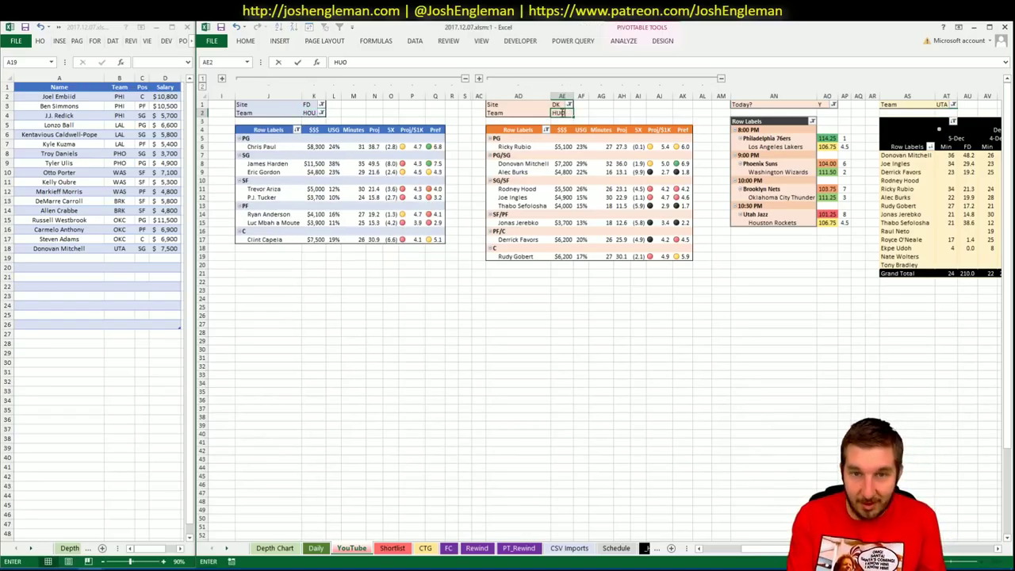
{"action": "key", "text": "Return"}
{"action": "key", "text": "Escape"}
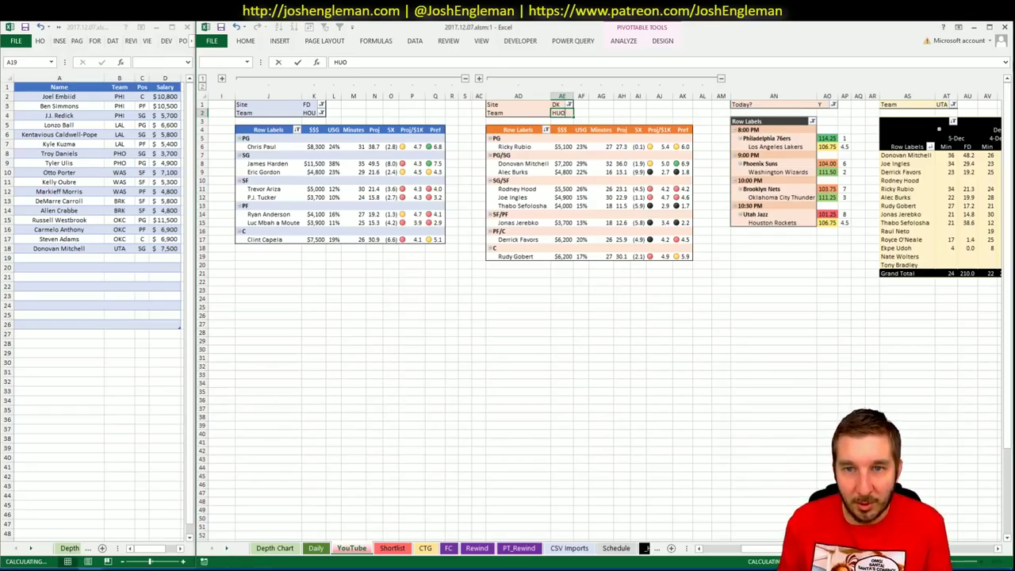
Set the Team filters of the DraftKings projections table and the recent game log table to HOU
{"action": "left_click", "coordinate": [560, 113]}
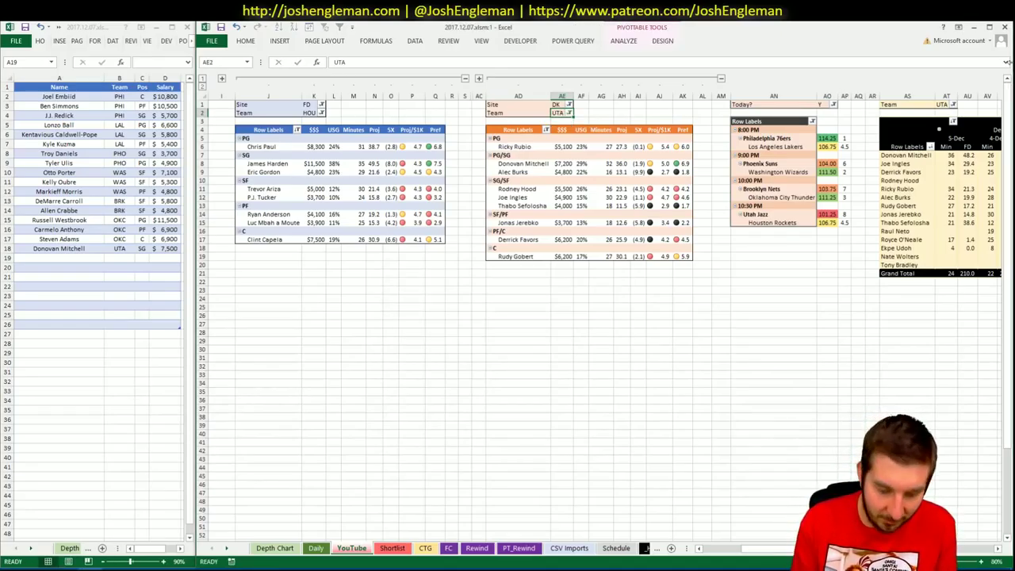
{"action": "type", "text": "HOU"}
{"action": "key", "text": "Return"}
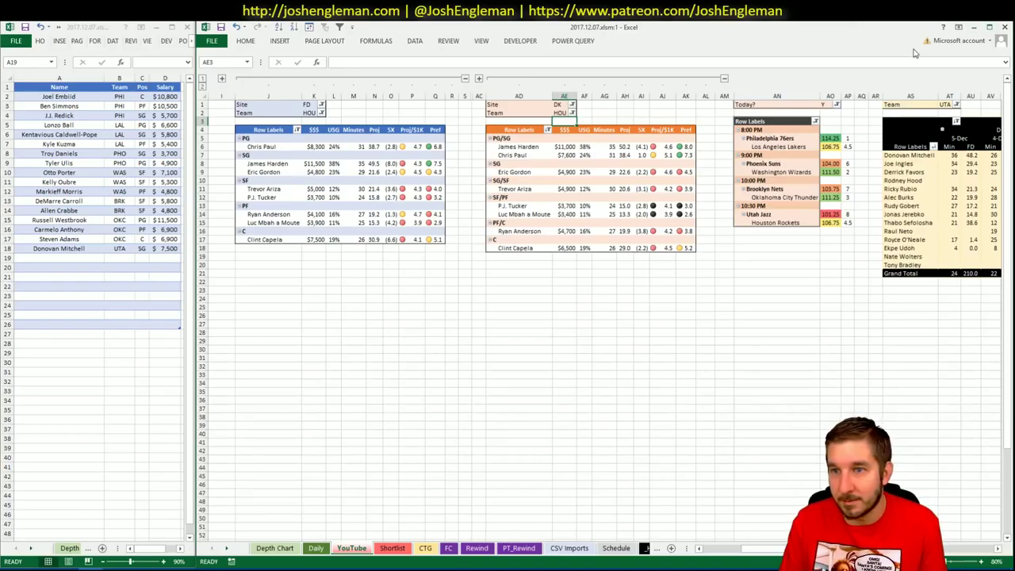
{"action": "left_click", "coordinate": [949, 104]}
{"action": "type", "text": "HOU"}
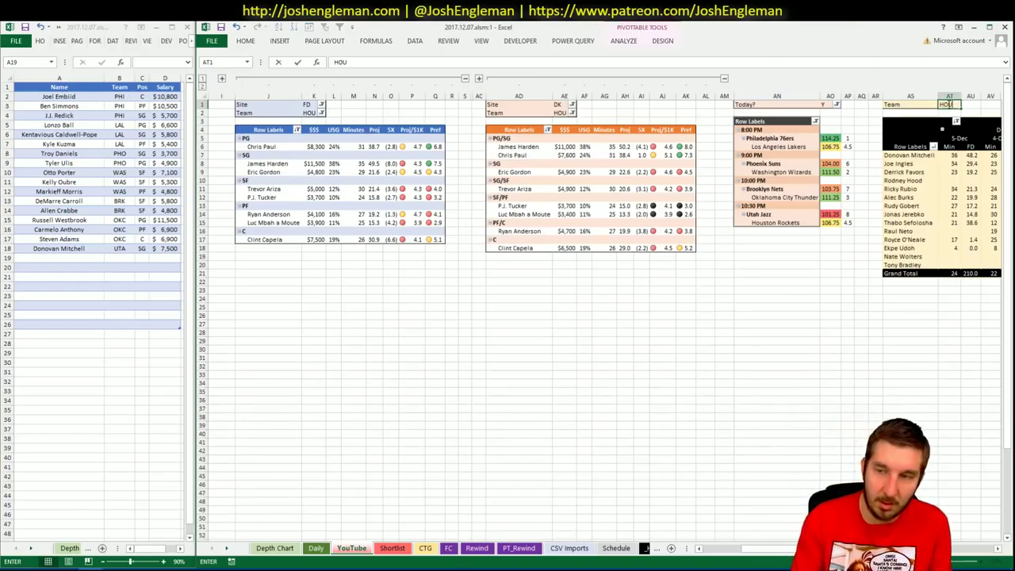
{"action": "key", "text": "Return"}
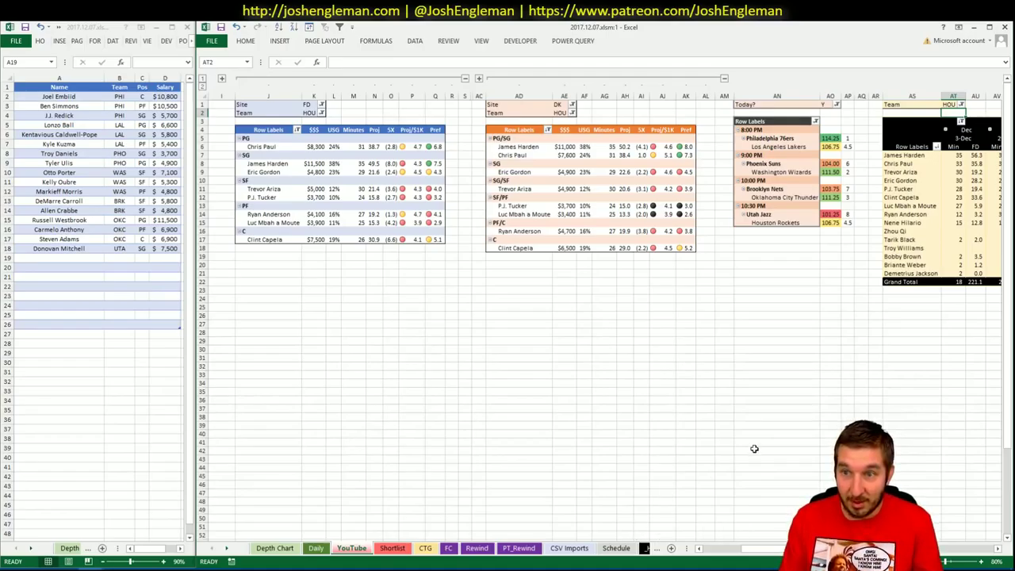
{"action": "mouse_move", "coordinate": [751, 547]}
{"action": "left_mouse_down"}
{"action": "mouse_move", "coordinate": [773, 548]}
{"action": "mouse_move", "coordinate": [751, 547]}
{"action": "left_mouse_up"}
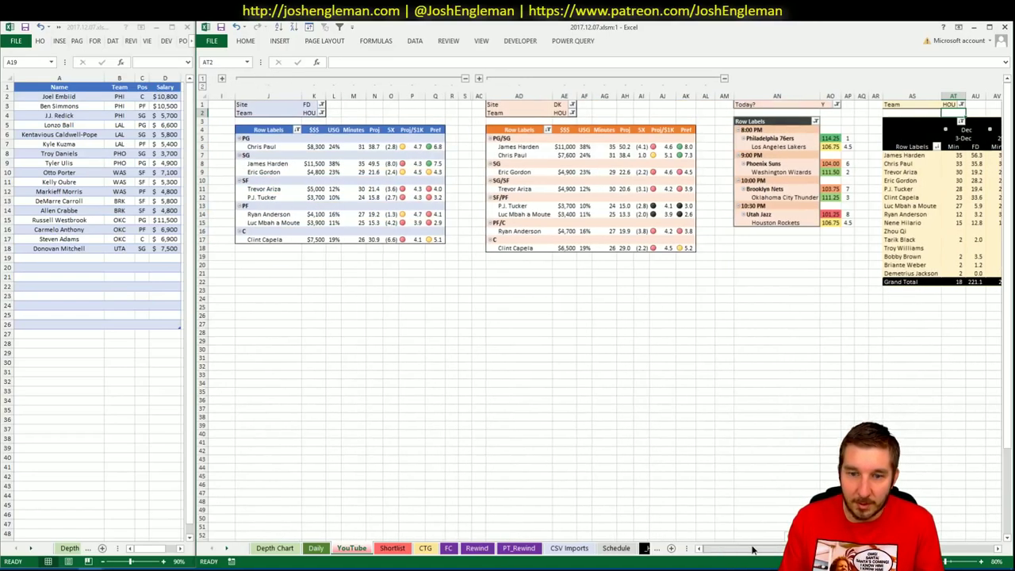
Switch to Cleaning the Glass, open the Houston Rockets player stats and select all player rows of the Shooting: Frequency table
{"action": "key", "text": "alt+Tab"}
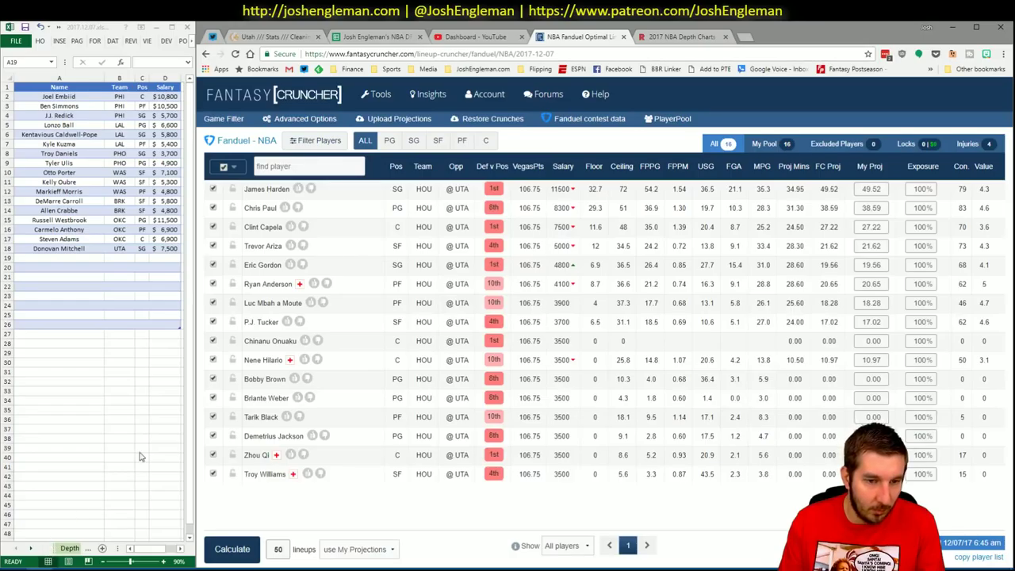
{"action": "left_click", "coordinate": [273, 36]}
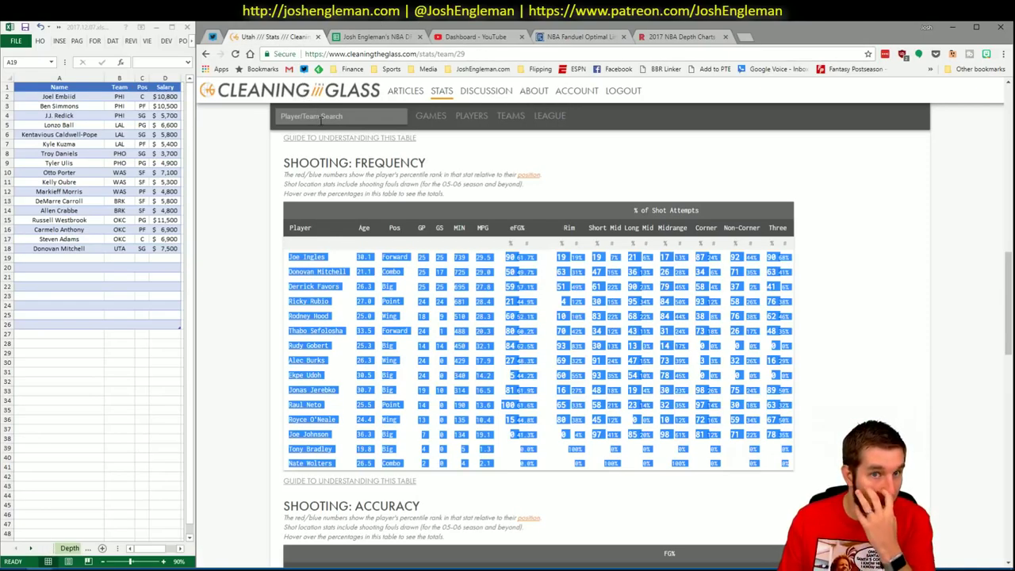
{"action": "left_click", "coordinate": [320, 117]}
{"action": "type", "text": "houston"}
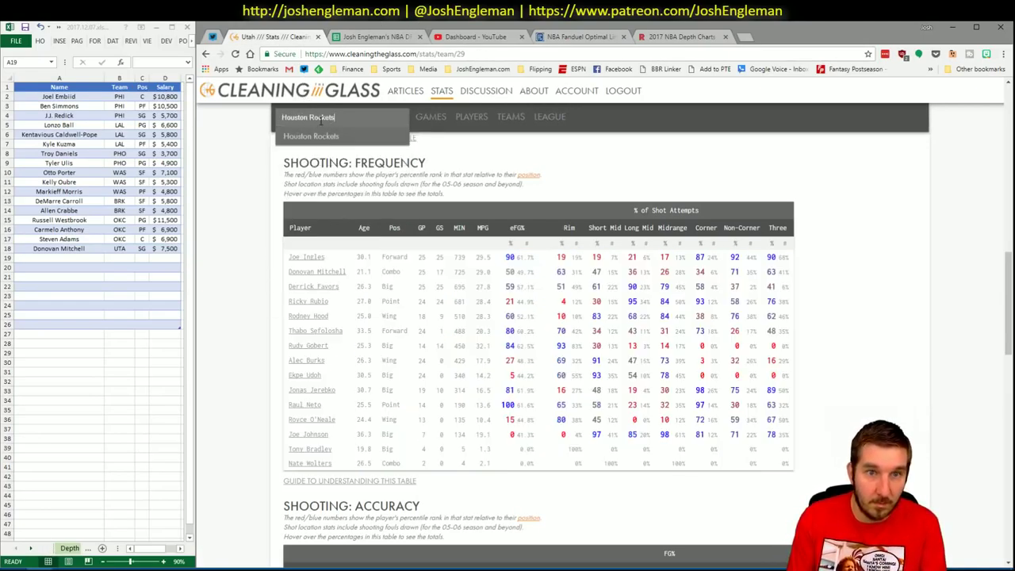
{"action": "key", "text": "Return"}
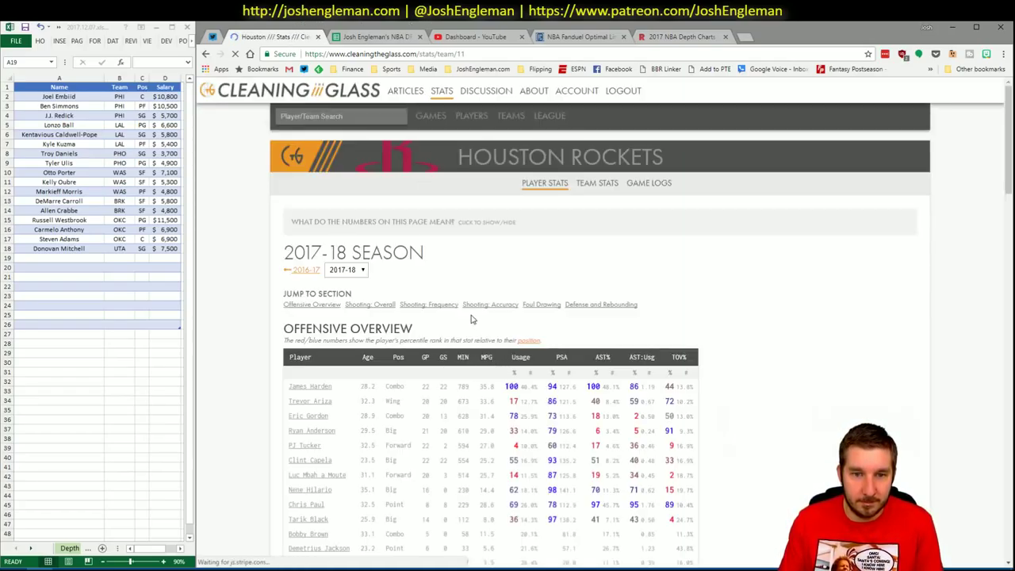
{"action": "left_click", "coordinate": [496, 313]}
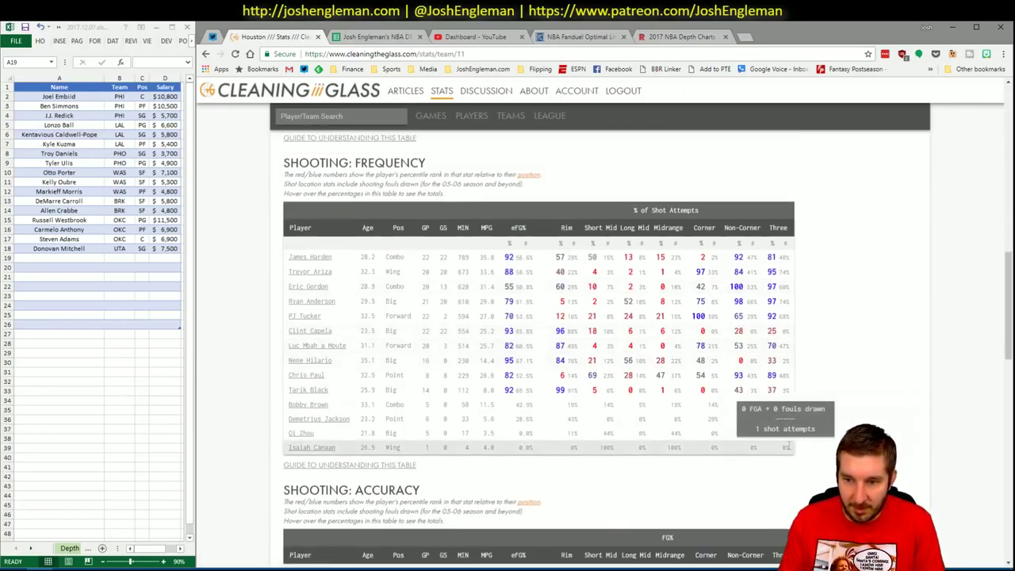
{"action": "left_click_drag", "start_coordinate": [793, 452], "coordinate": [292, 258]}
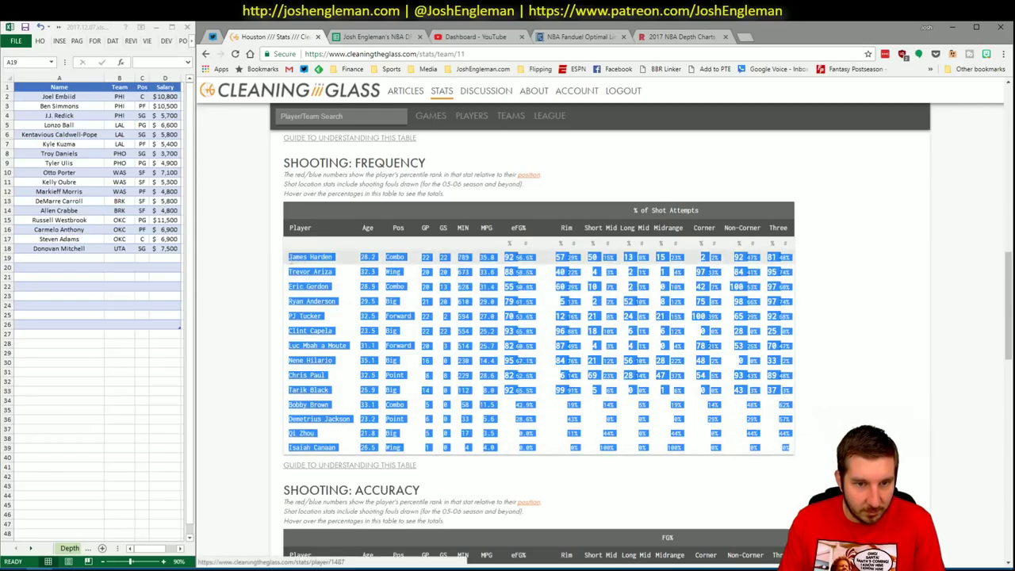
Return to Excel and load the Houston shooting data into the CTG sheet with UTA as the opponent
{"action": "key", "text": "alt+Tab"}
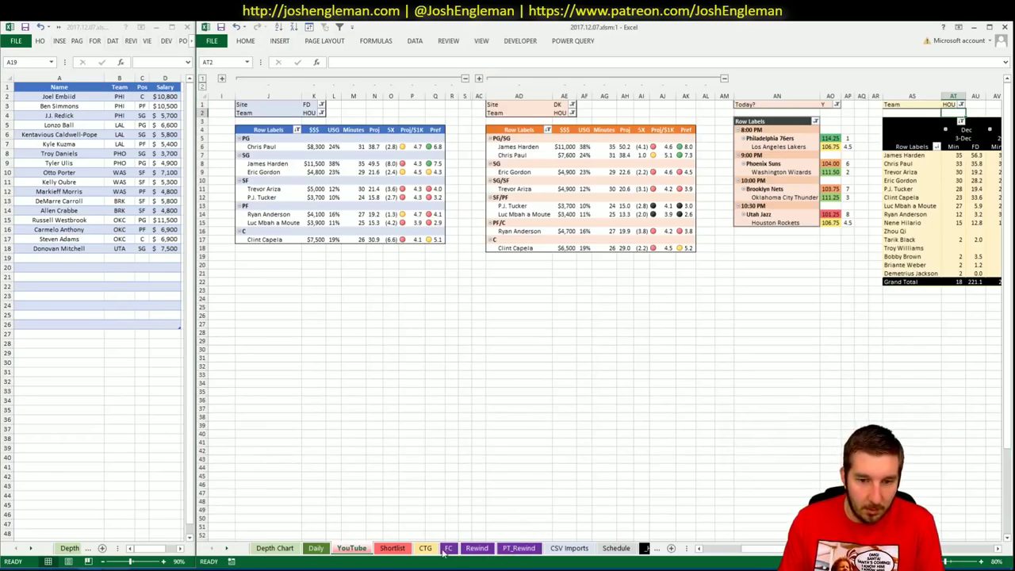
{"action": "left_click", "coordinate": [431, 549]}
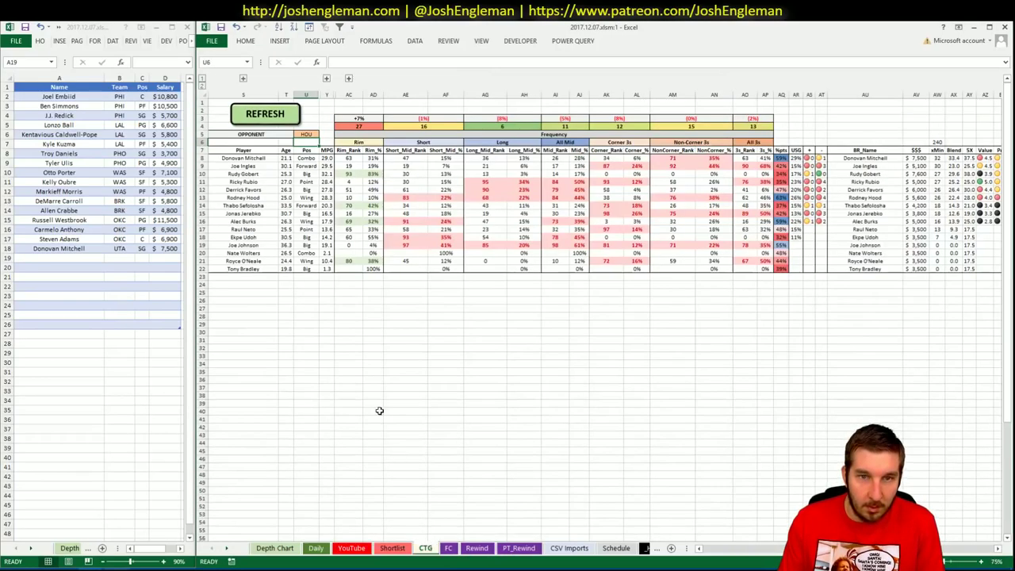
{"action": "left_click", "coordinate": [305, 135]}
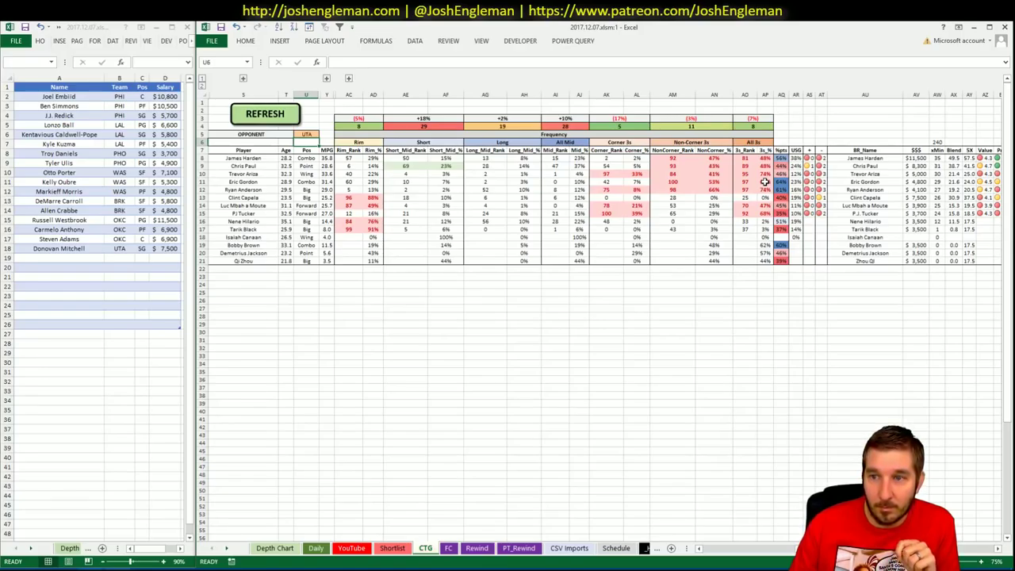
Go back to the YouTube sheet, check Houston's recent game log and add Chris Paul to the shortlist in cell A19
{"action": "left_click", "coordinate": [353, 548]}
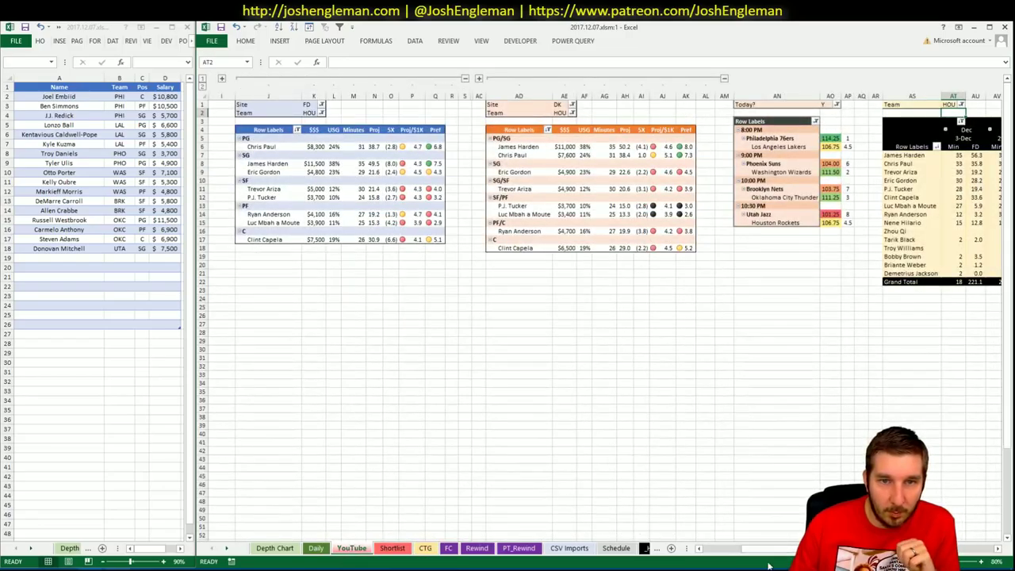
{"action": "left_click_drag", "start_coordinate": [751, 548], "coordinate": [769, 548]}
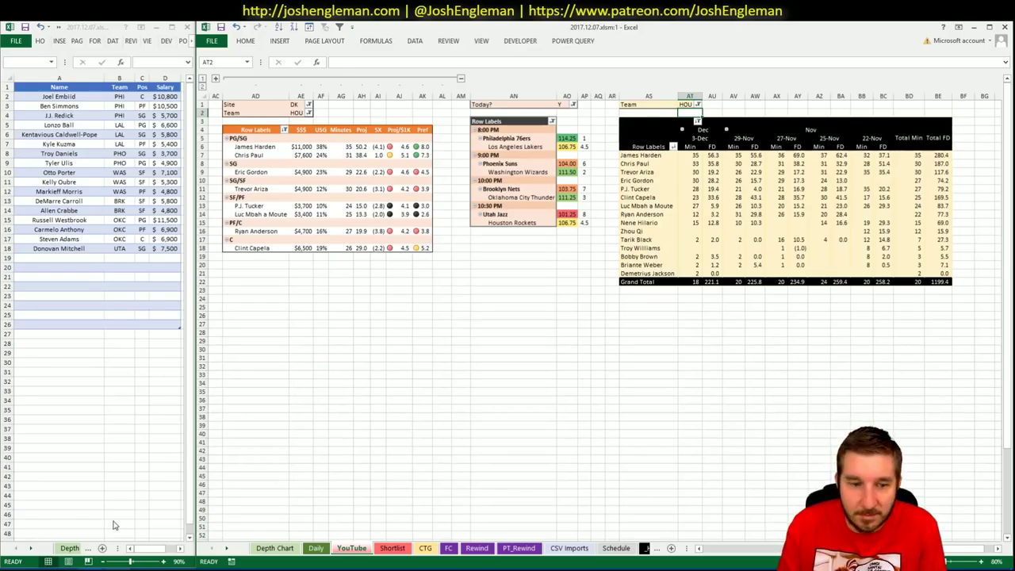
{"action": "left_click", "coordinate": [62, 298]}
{"action": "left_click", "coordinate": [79, 257]}
{"action": "type", "text": "Chris P"}
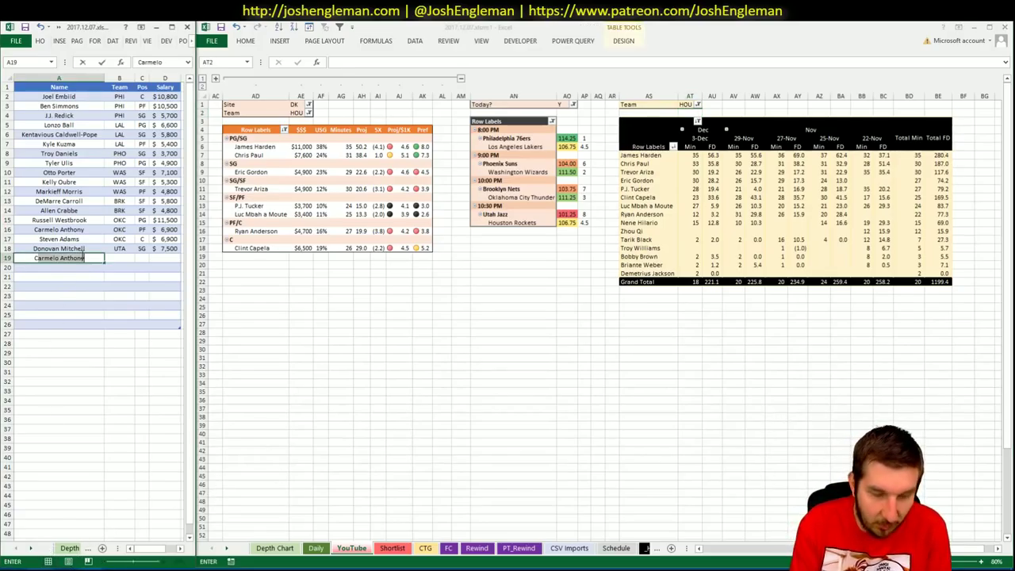
{"action": "type", "text": "aul"}
{"action": "key", "text": "Return"}
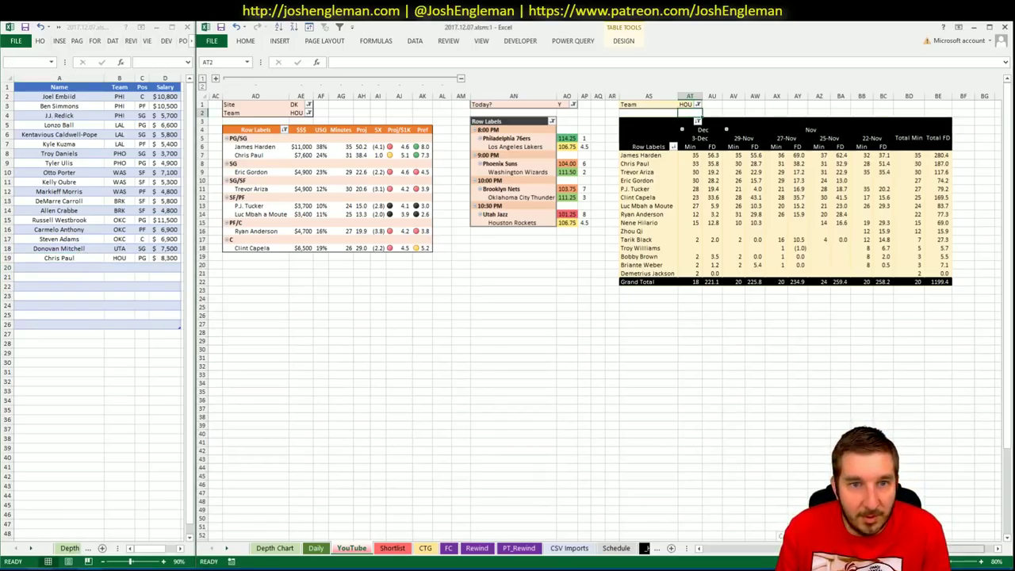
Compare Houston's projections with the recent game log and add James Harden to the shortlist in cell A20
{"action": "scroll", "coordinate": [605, 318], "scroll_direction": "left", "scroll_amount": 10}
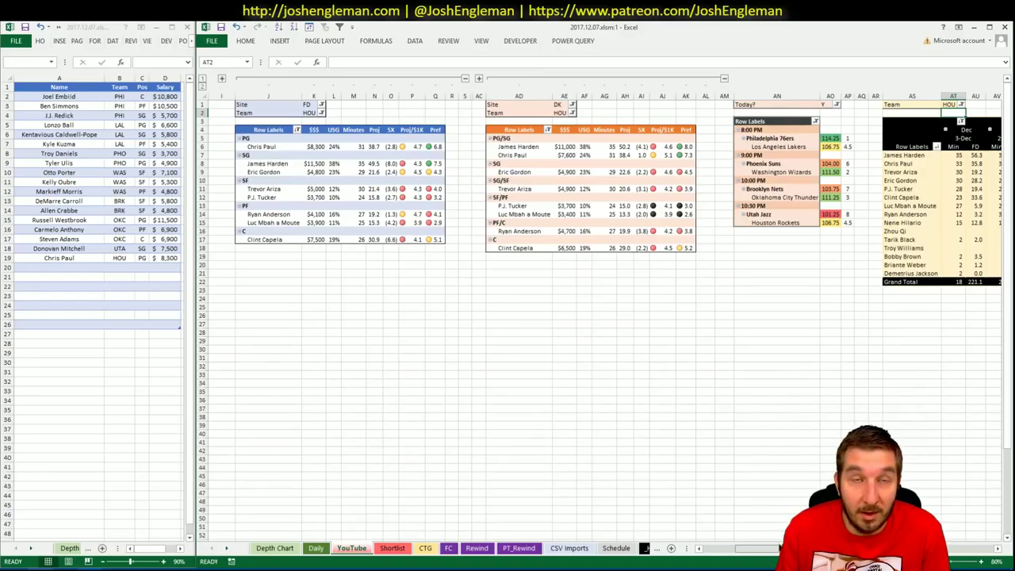
{"action": "scroll", "coordinate": [605, 318], "scroll_direction": "right", "scroll_amount": 5}
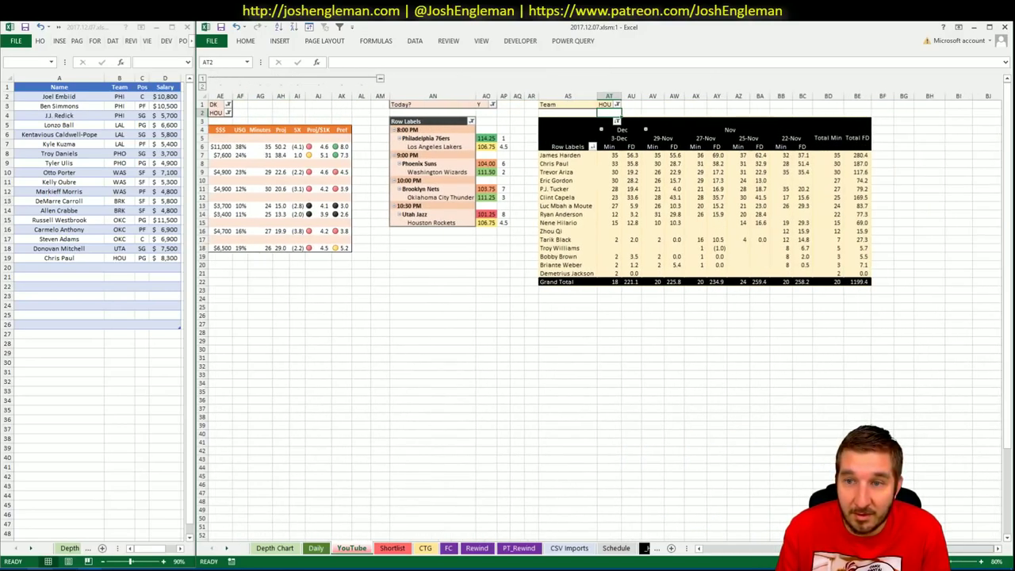
{"action": "scroll", "coordinate": [769, 549], "scroll_direction": "left", "scroll_amount": 8}
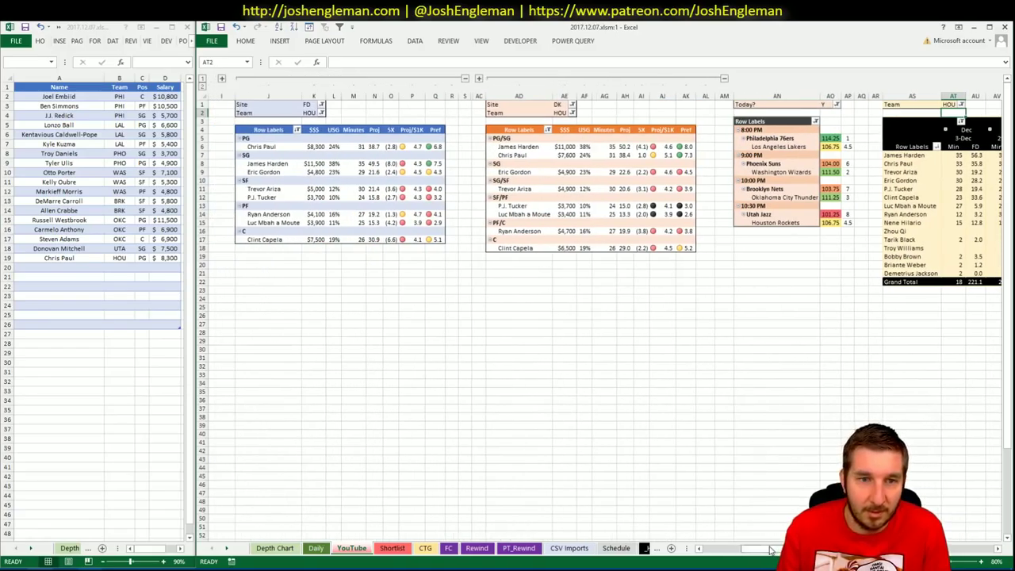
{"action": "left_click", "coordinate": [58, 268]}
{"action": "type", "text": "Jam"}
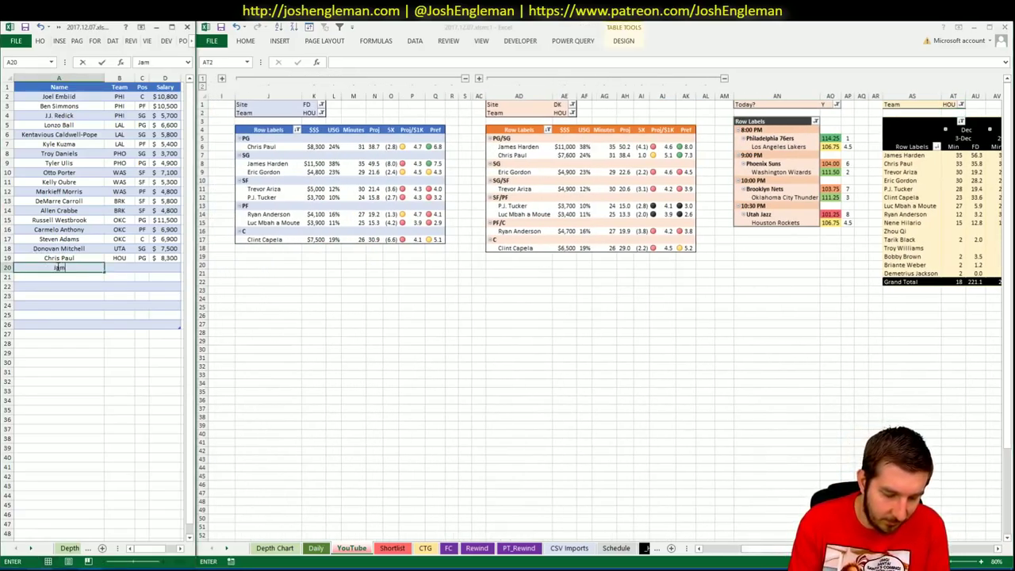
{"action": "type", "text": "es Harden"}
{"action": "key", "text": "Return"}
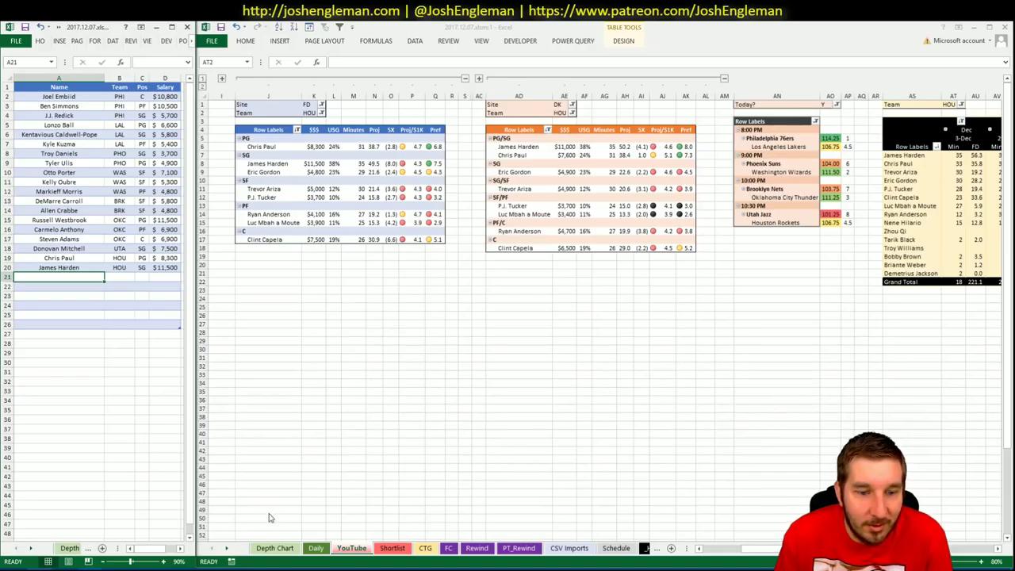
Switch to FantasyCruncher and review the game logs of Chris Paul, Clint Capela and Trevor Ariza, closing each one
{"action": "key", "text": "alt+Tab"}
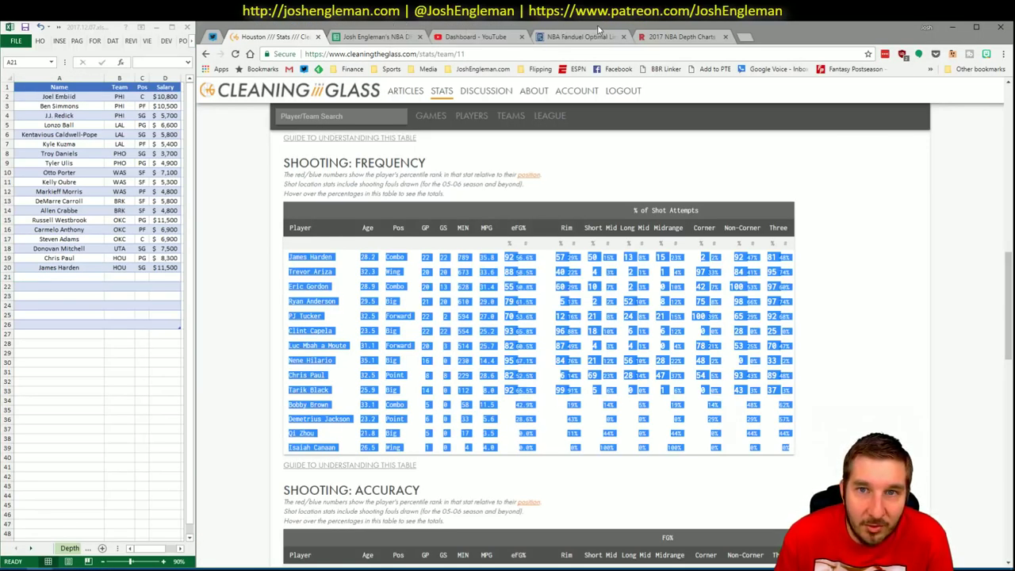
{"action": "left_click", "coordinate": [593, 36]}
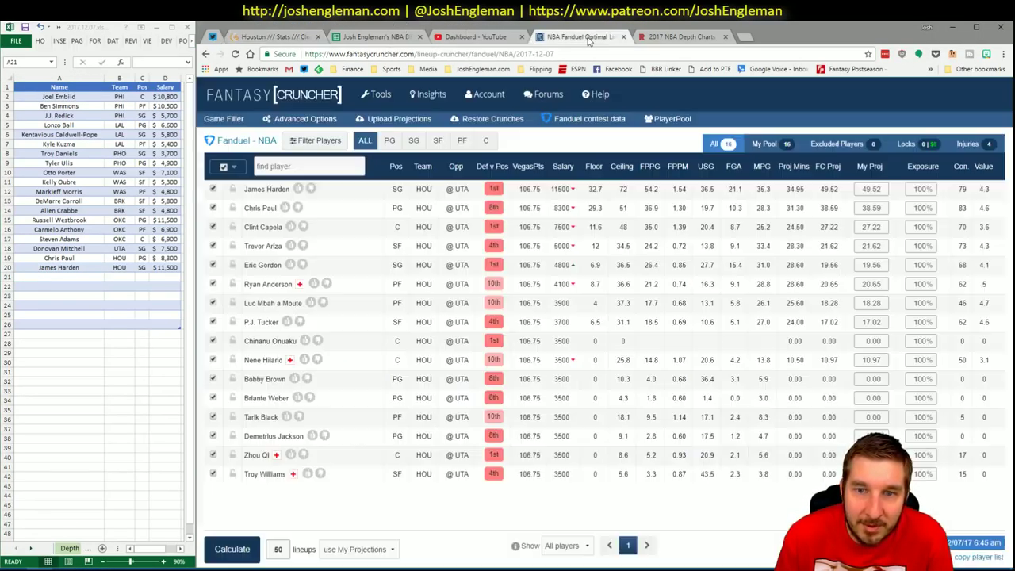
{"action": "left_click", "coordinate": [264, 209]}
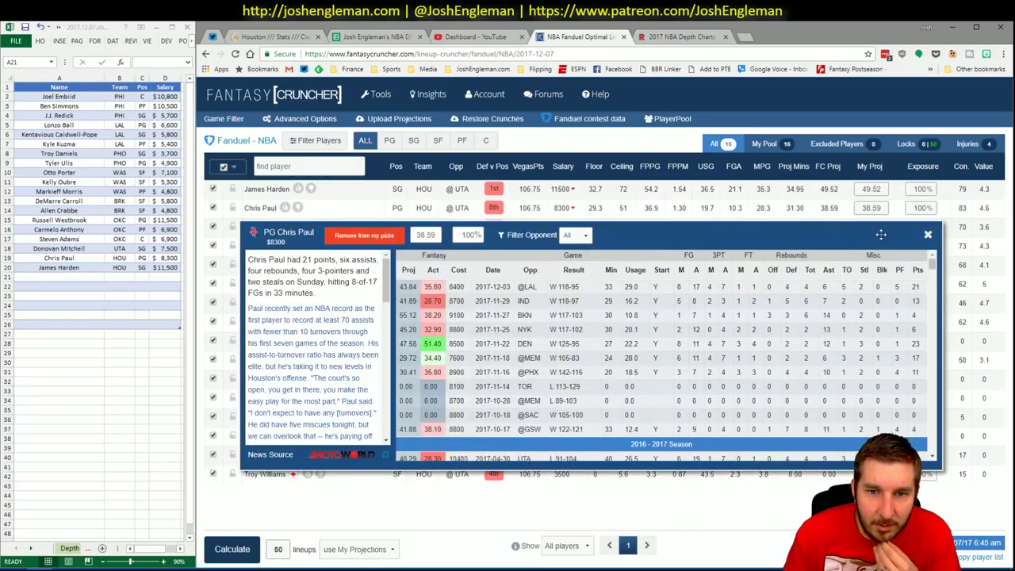
{"action": "left_click", "coordinate": [927, 235]}
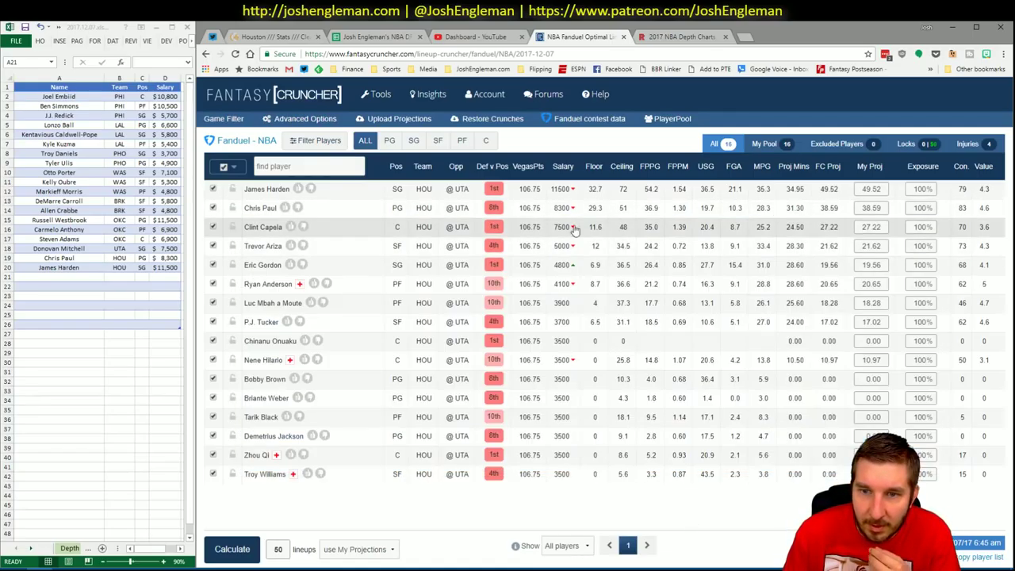
{"action": "left_click", "coordinate": [263, 228]}
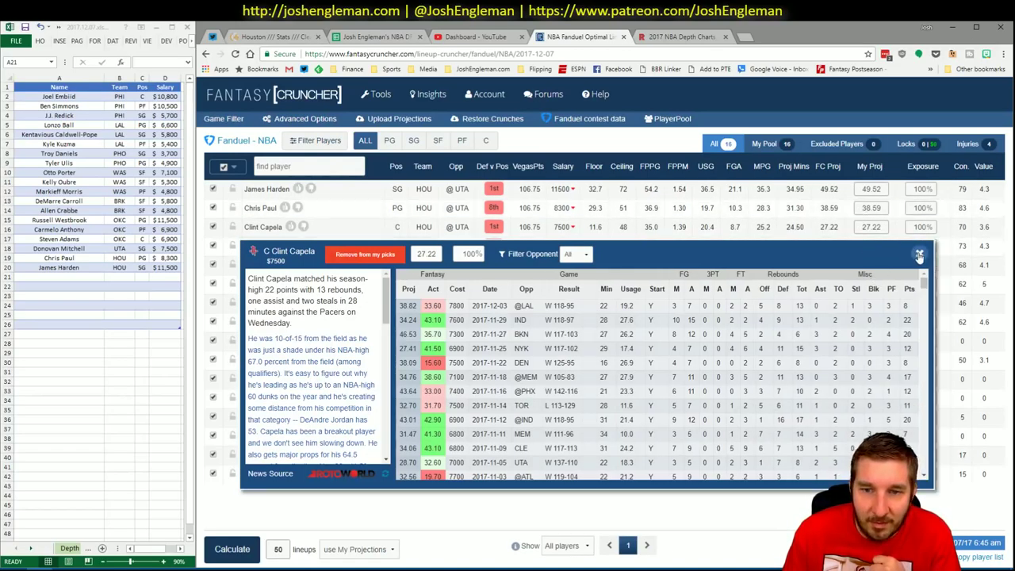
{"action": "left_click", "coordinate": [919, 256]}
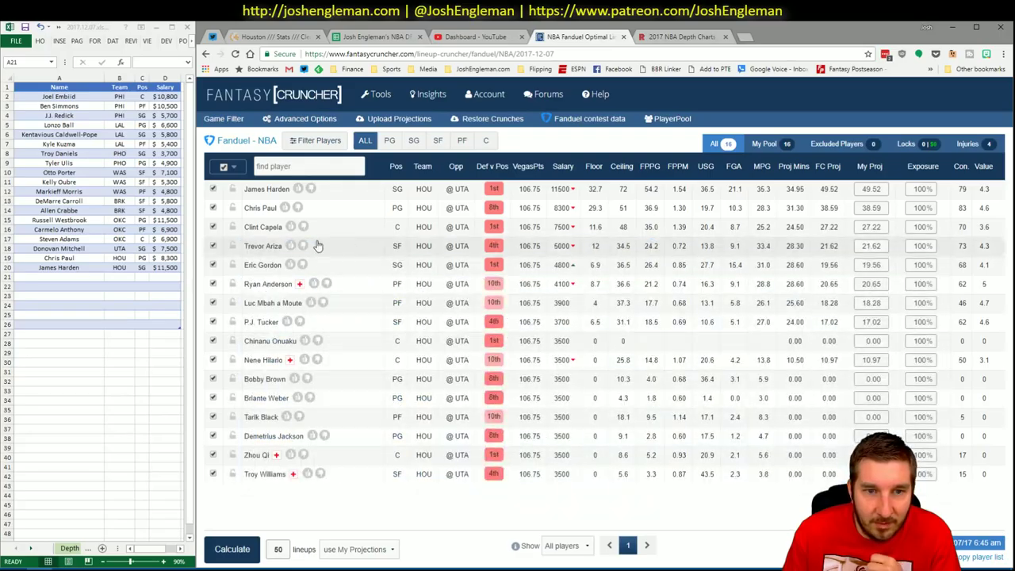
{"action": "left_click", "coordinate": [263, 247]}
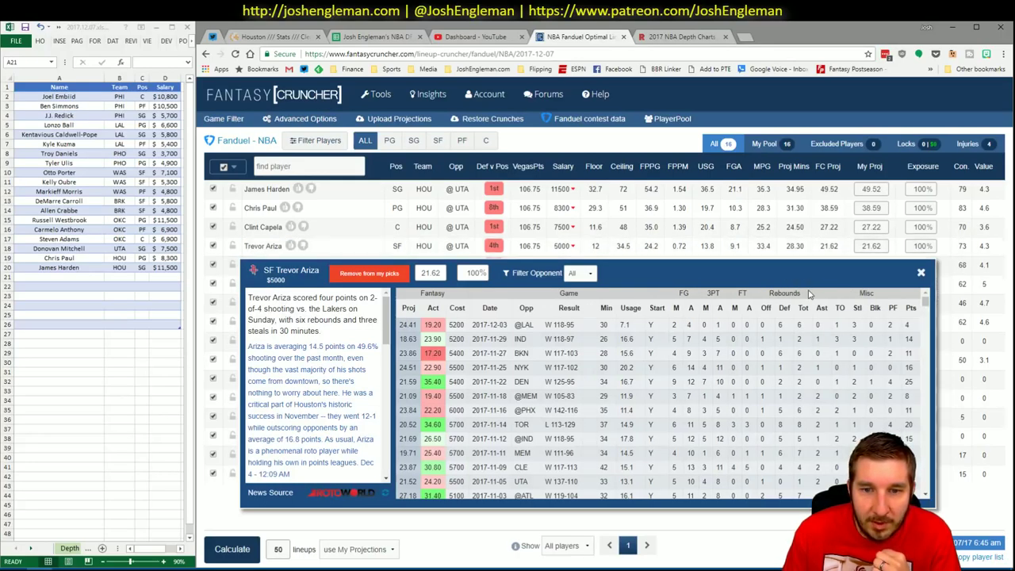
{"action": "left_click", "coordinate": [922, 272]}
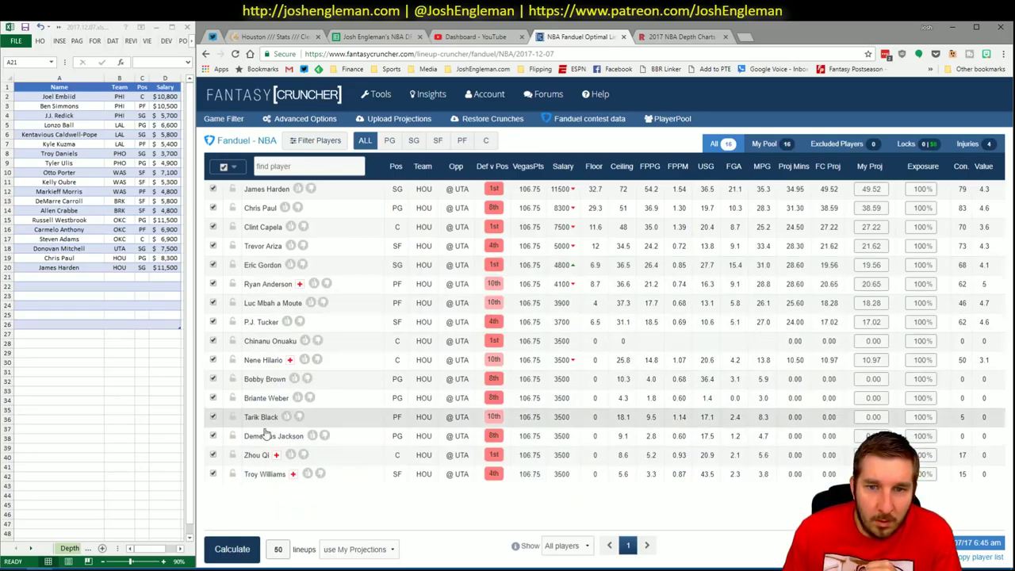
Return to the YouTube sheet in Excel and review the Houston players' minutes and FanDuel points by game
{"action": "left_click", "coordinate": [92, 551]}
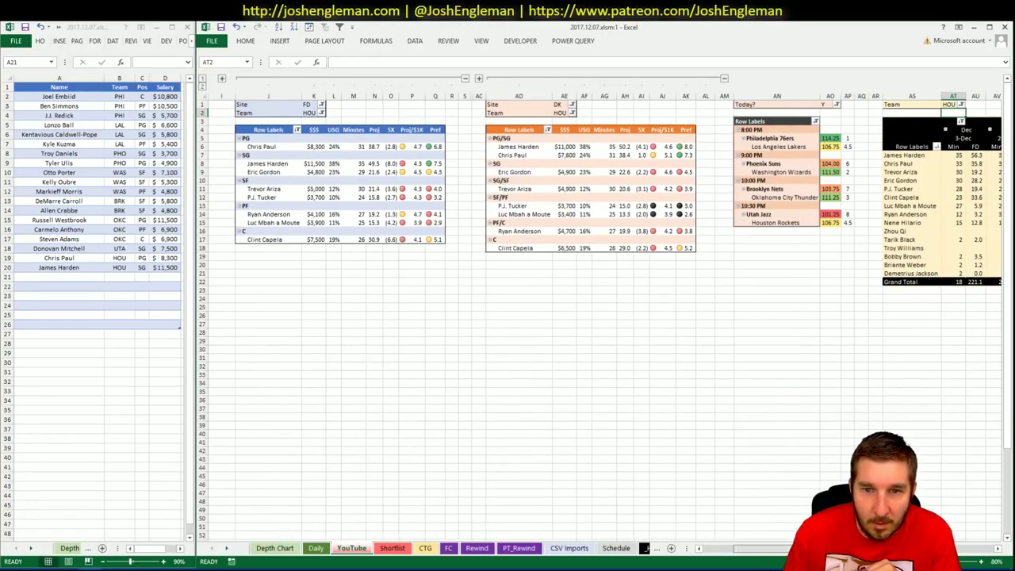
{"action": "scroll", "coordinate": [734, 548], "scroll_direction": "right", "scroll_amount": 6}
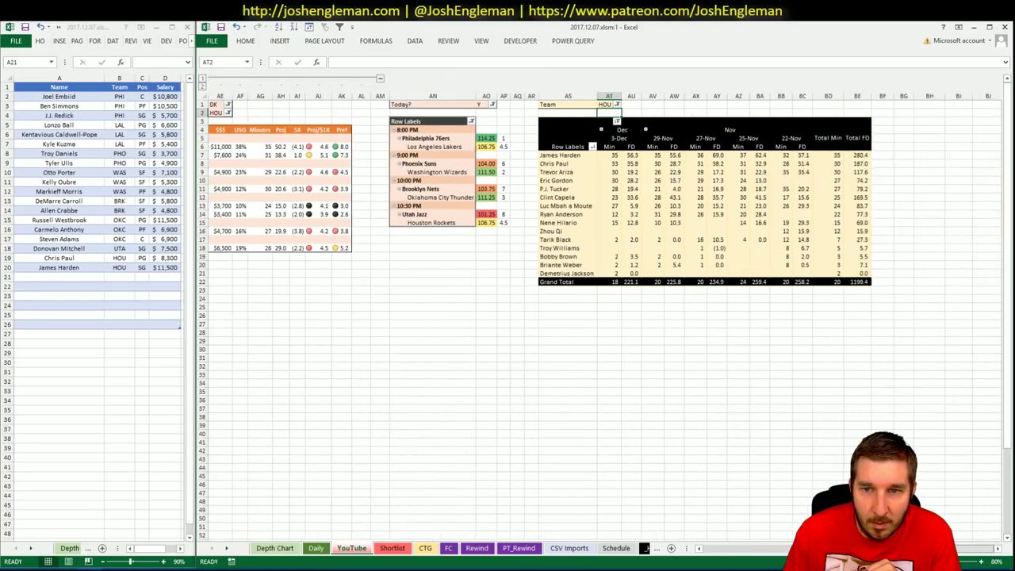
{"action": "scroll", "coordinate": [734, 549], "scroll_direction": "left", "scroll_amount": 6}
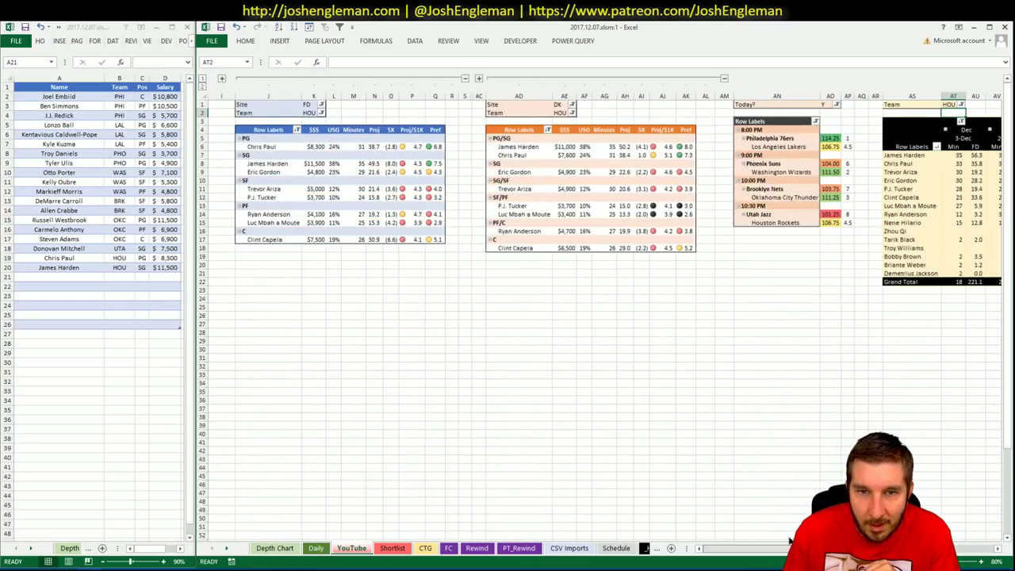
{"action": "left_click", "coordinate": [624, 391]}
{"action": "left_click", "coordinate": [125, 338]}
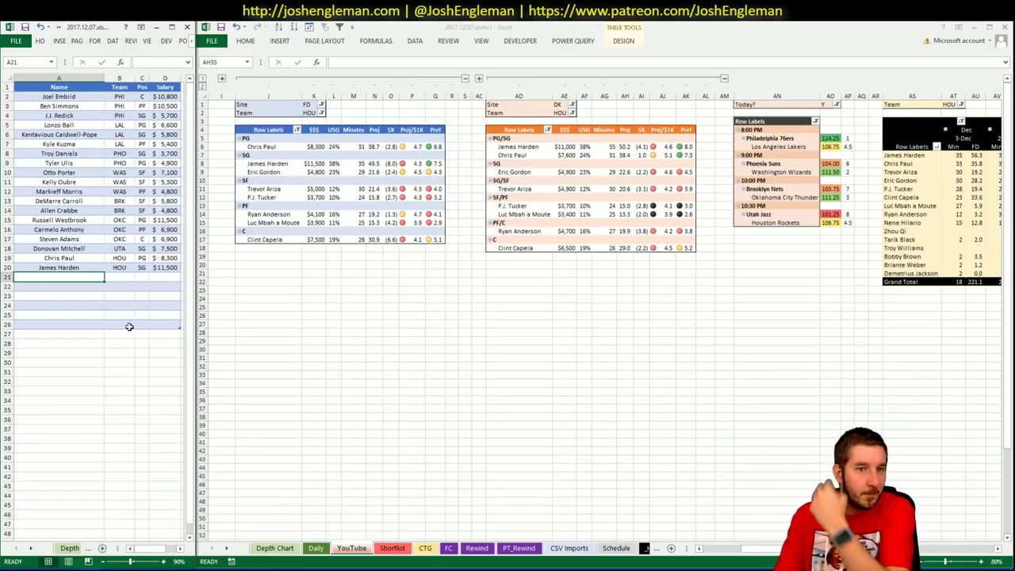
{"action": "left_click_drag", "start_coordinate": [68, 274], "coordinate": [68, 322]}
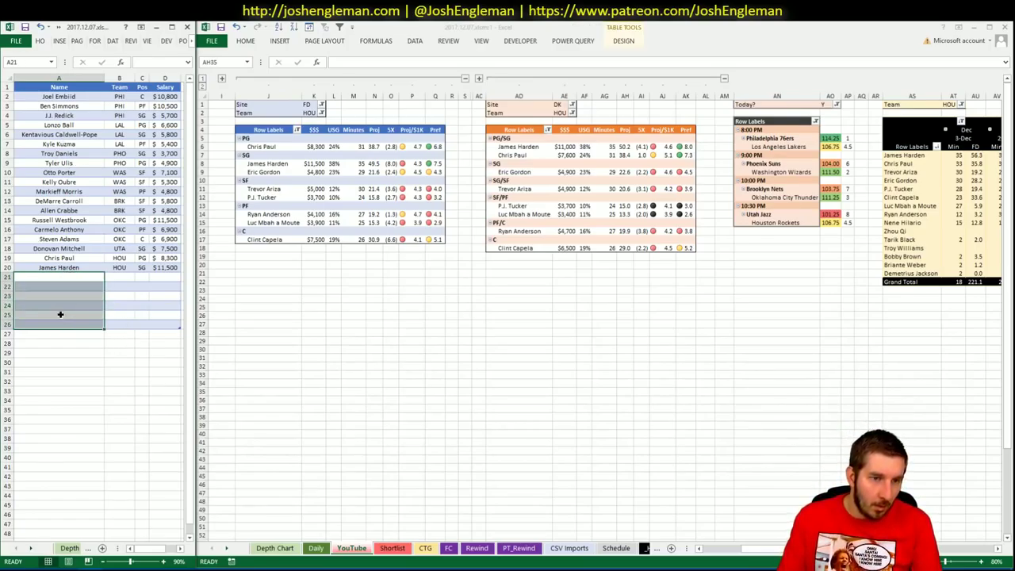
{"action": "right_click", "coordinate": [61, 315]}
{"action": "mouse_move", "coordinate": [105, 418]}
{"action": "left_click", "coordinate": [191, 384]}
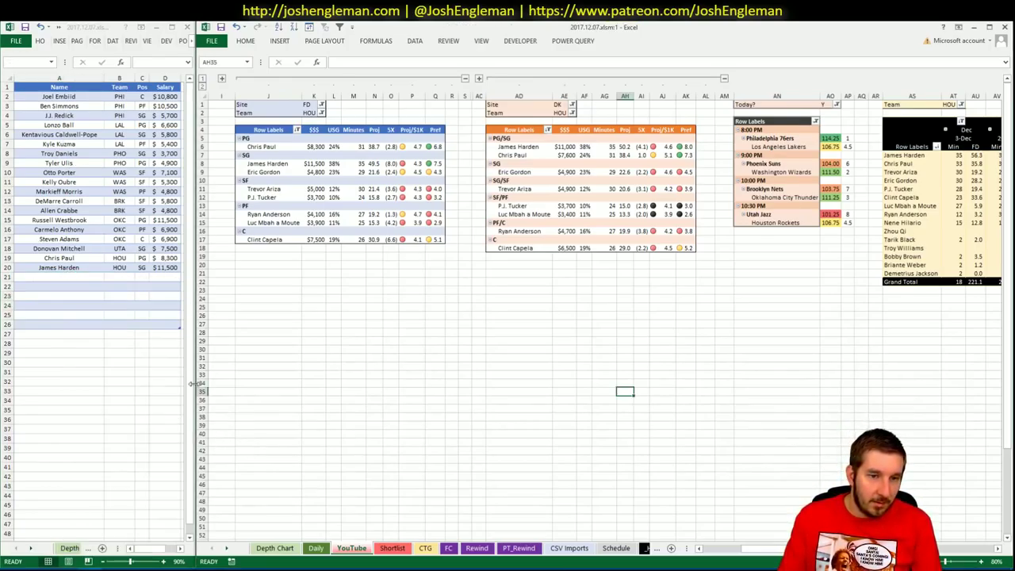
Delete the empty rows 21 to 26 from the shortlist table
{"action": "left_click", "coordinate": [90, 288]}
{"action": "left_click_drag", "start_coordinate": [88, 277], "coordinate": [84, 319]}
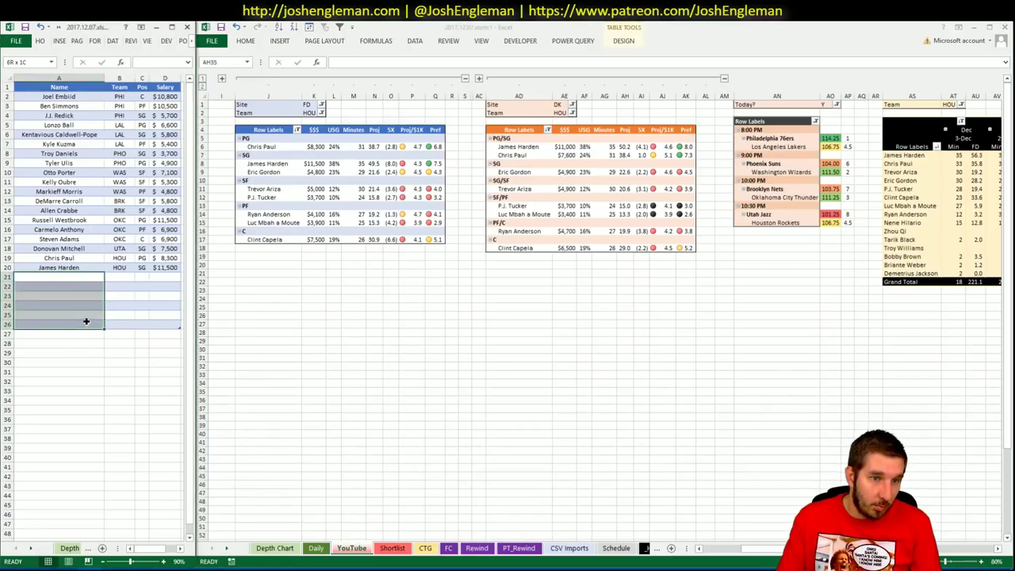
{"action": "right_click", "coordinate": [89, 322]}
{"action": "mouse_move", "coordinate": [186, 419]}
{"action": "left_click", "coordinate": [234, 430]}
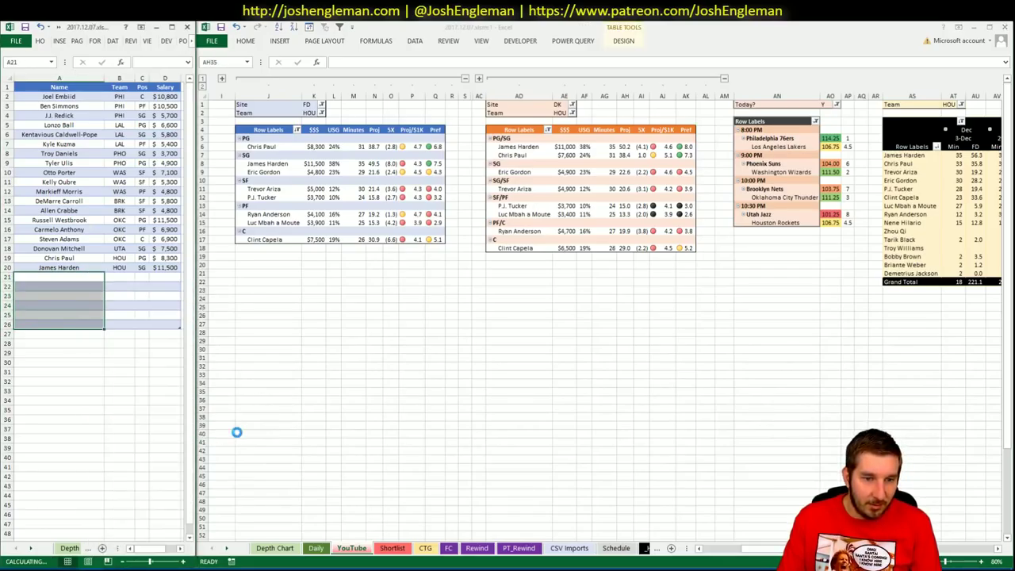
Sort the shortlist by Pos in the order PG, SG, SF, PF, C, by Salary largest to smallest, and by Name A to Z
{"action": "left_click", "coordinate": [68, 124]}
{"action": "left_click", "coordinate": [116, 43]}
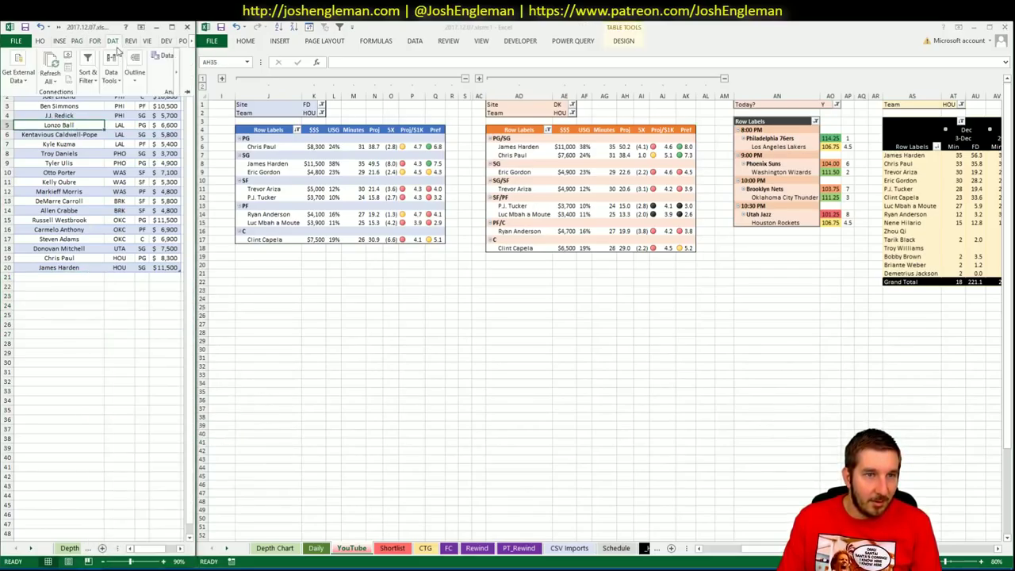
{"action": "left_click", "coordinate": [86, 83]}
{"action": "left_click", "coordinate": [101, 125]}
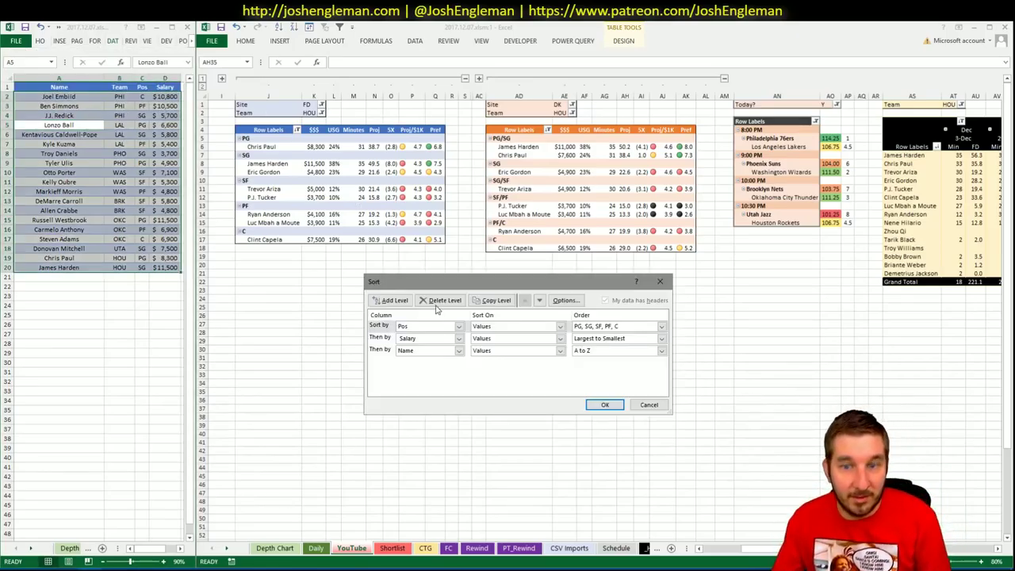
{"action": "left_click", "coordinate": [616, 404]}
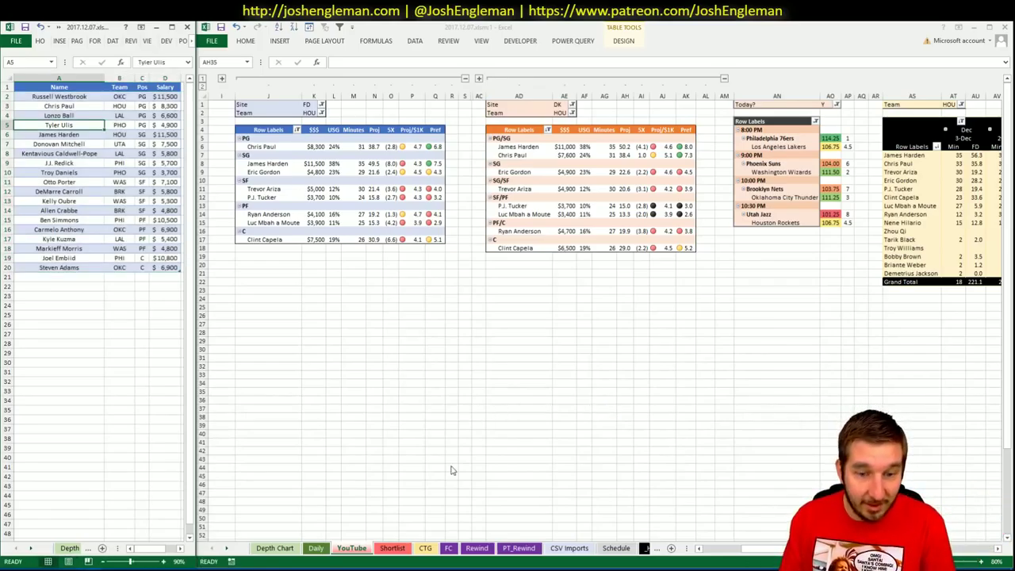
Refresh the player projections on the Daily sheet and look through the updated list
{"action": "left_click", "coordinate": [316, 548]}
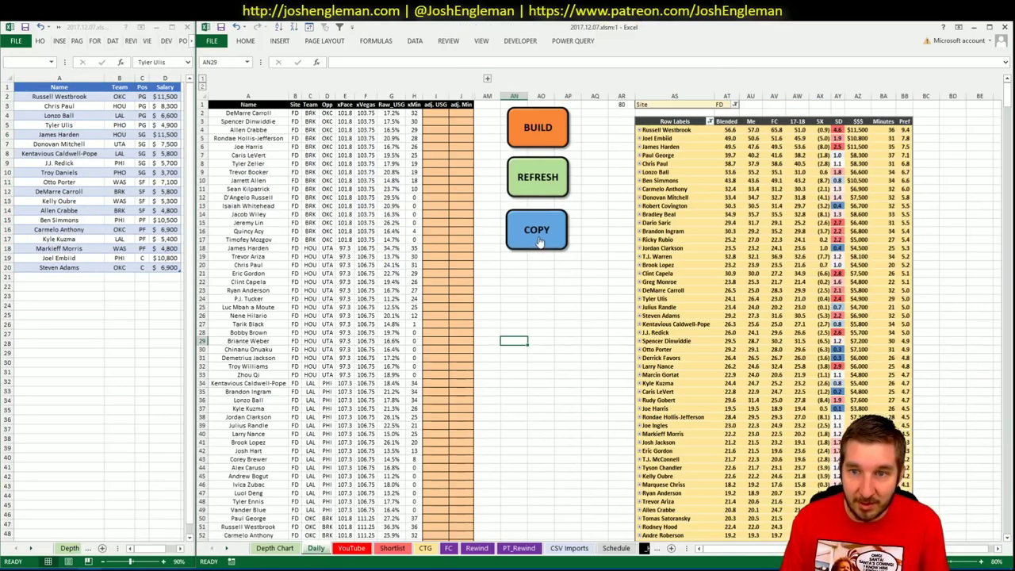
{"action": "left_click", "coordinate": [537, 179]}
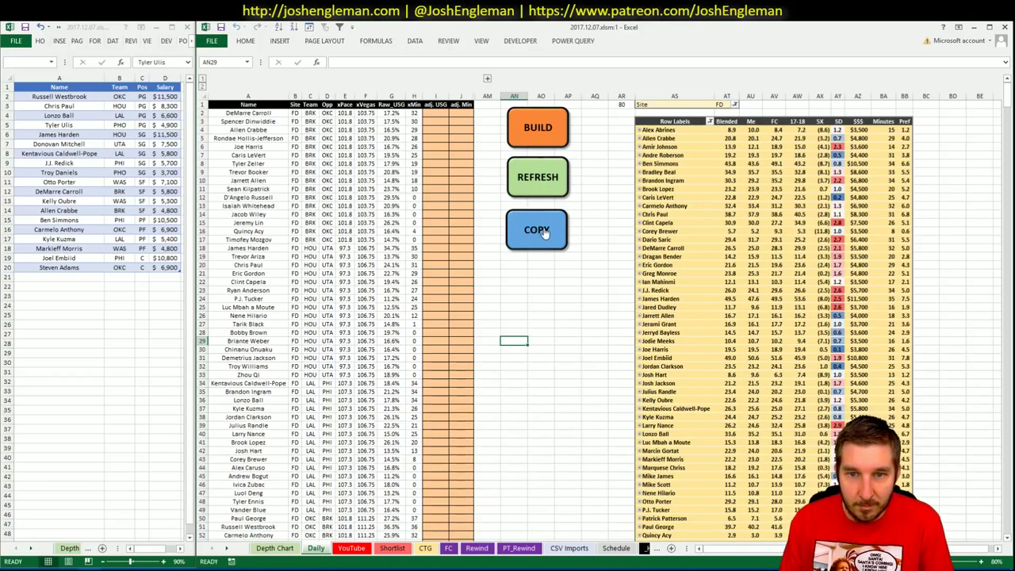
{"action": "left_click", "coordinate": [621, 239]}
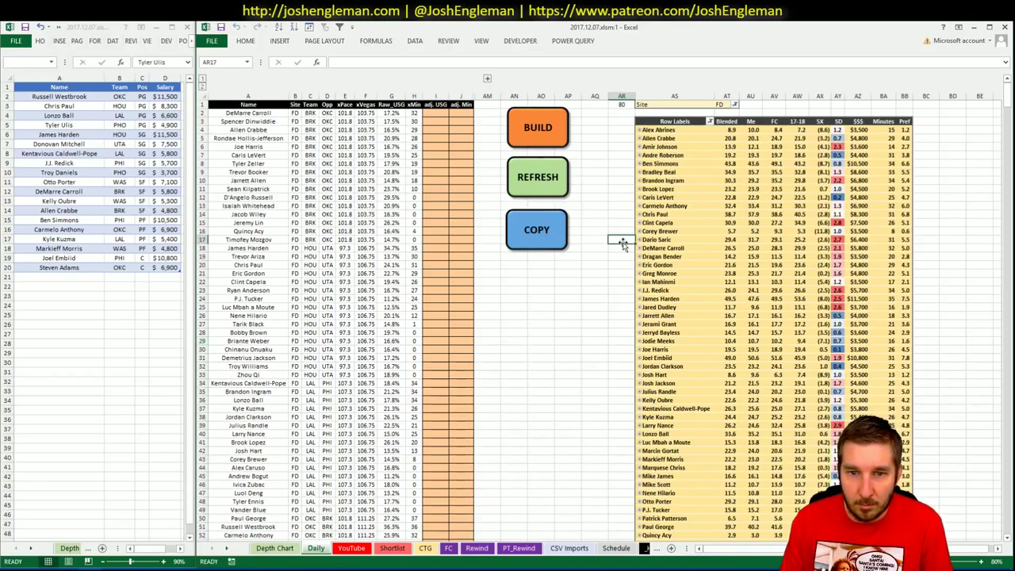
{"action": "scroll", "coordinate": [618, 284], "scroll_direction": "down", "scroll_amount": 12}
{"action": "scroll", "coordinate": [619, 284], "scroll_direction": "up", "scroll_amount": 12}
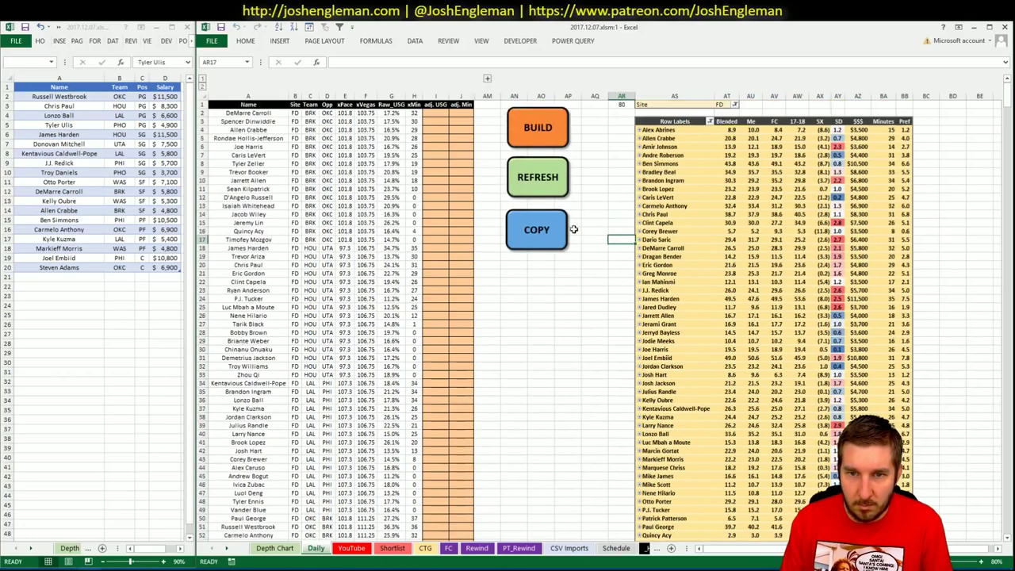
{"action": "left_click", "coordinate": [530, 178]}
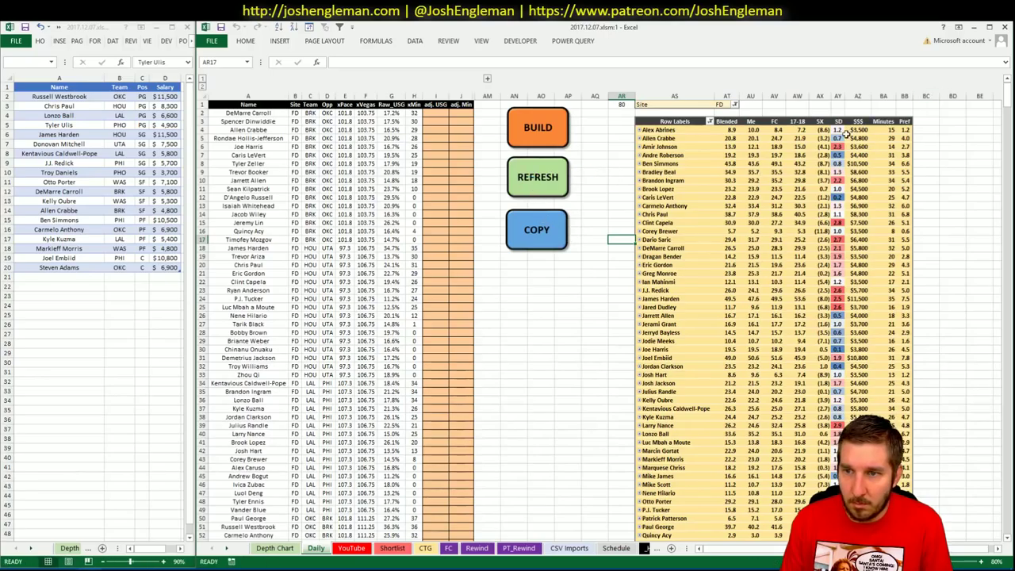
Sort the Daily projections by Blended from largest to smallest and copy the player names with their Blended values
{"action": "left_click", "coordinate": [726, 138]}
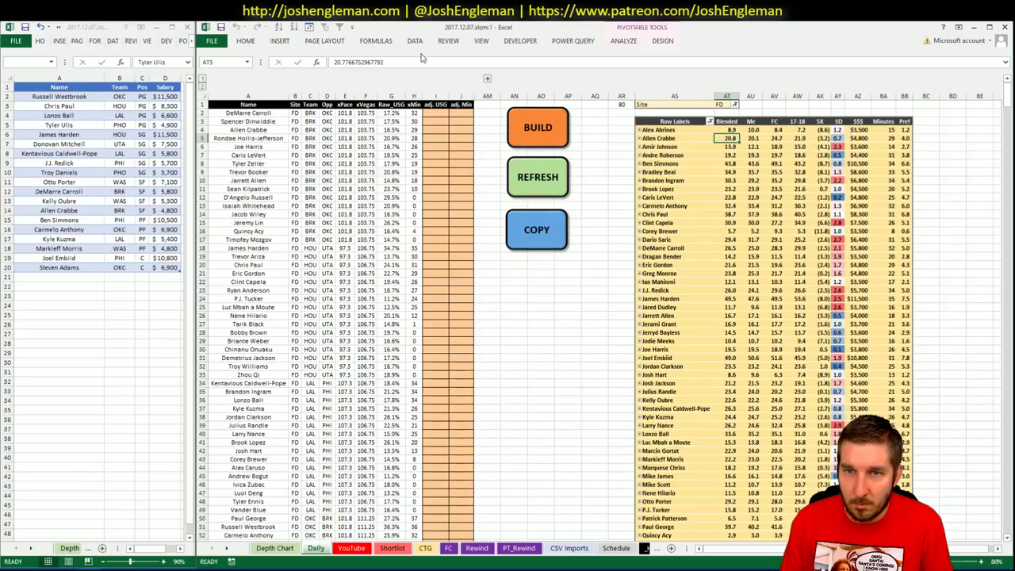
{"action": "left_click", "coordinate": [296, 27]}
{"action": "left_click", "coordinate": [593, 264]}
{"action": "key", "text": "ctrl+c"}
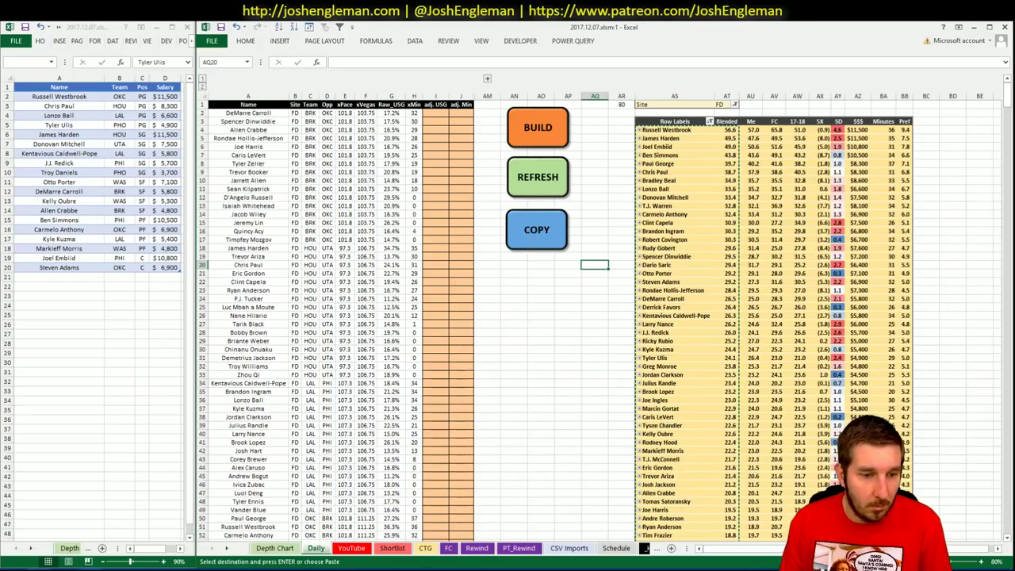
Switch to FantasyCruncher and include all games of the slate in the game filter
{"action": "key", "text": "alt+Tab"}
{"action": "left_click", "coordinate": [224, 121]}
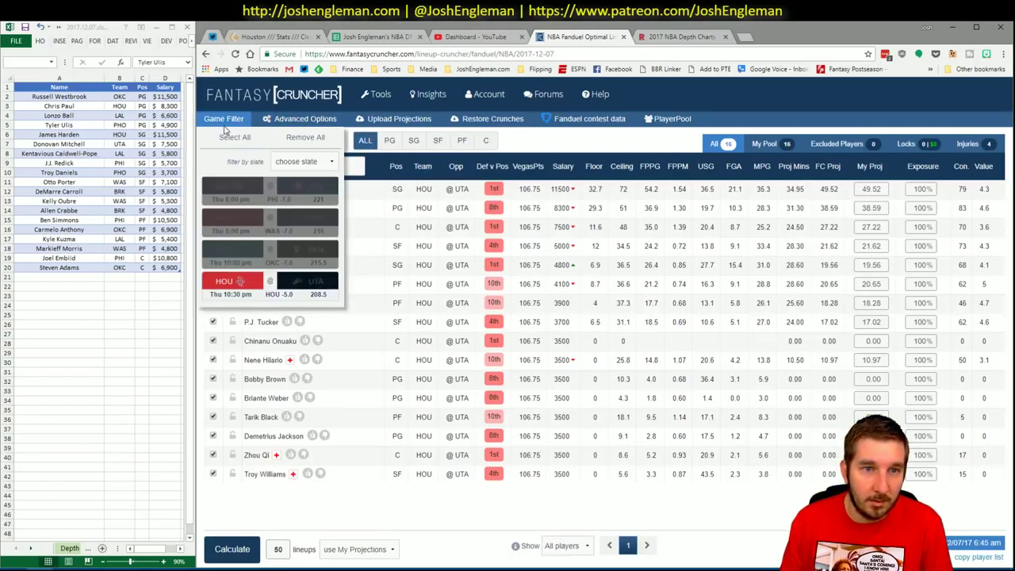
{"action": "left_click", "coordinate": [234, 137]}
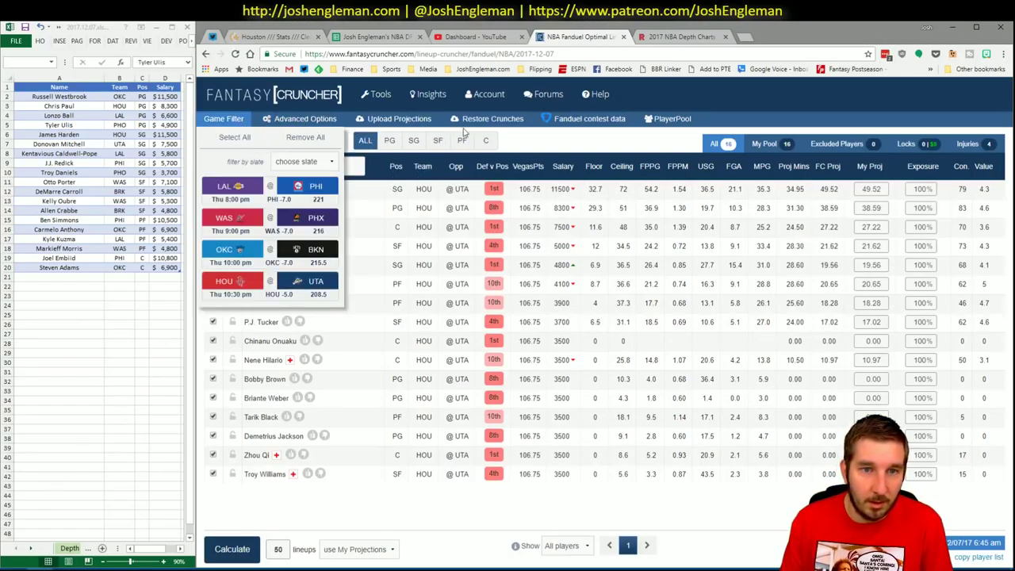
Paste the copied projections into the FanDuel projection upload table, upload them and return to the Lineup Cruncher
{"action": "left_click", "coordinate": [530, 139]}
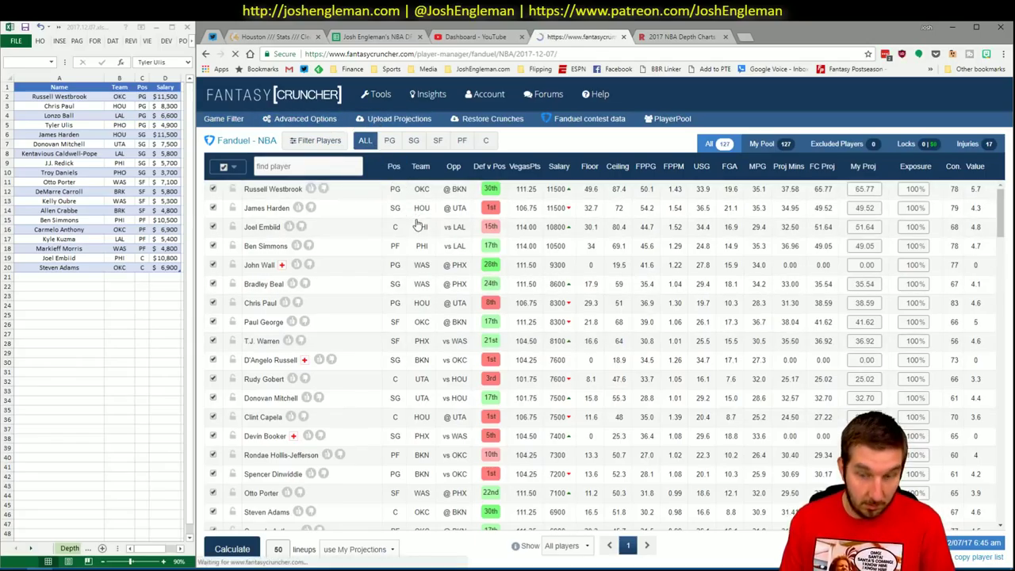
{"action": "left_click", "coordinate": [400, 228]}
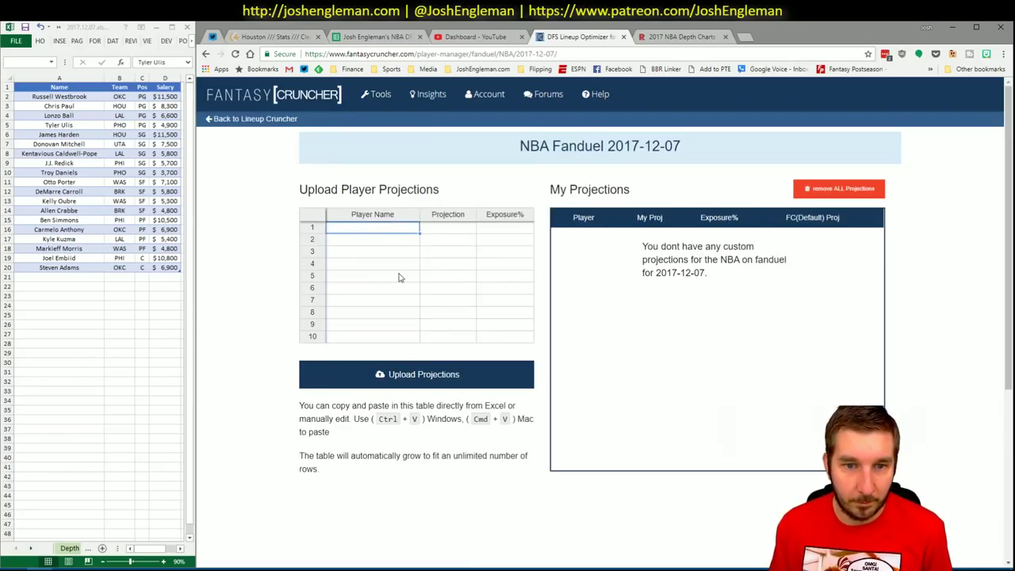
{"action": "key", "text": "ctrl+v"}
{"action": "left_click", "coordinate": [427, 379]}
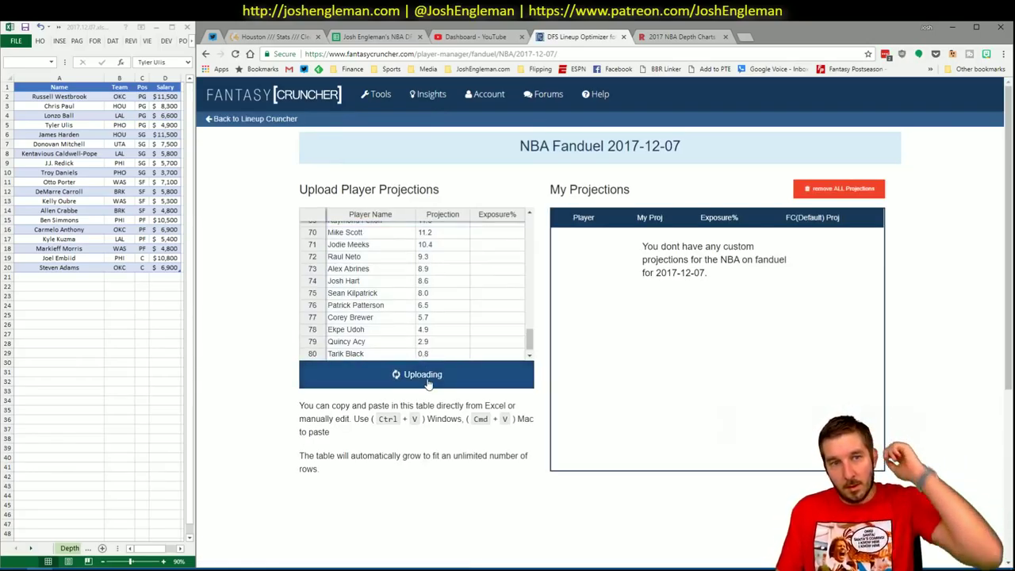
{"action": "left_click", "coordinate": [253, 121]}
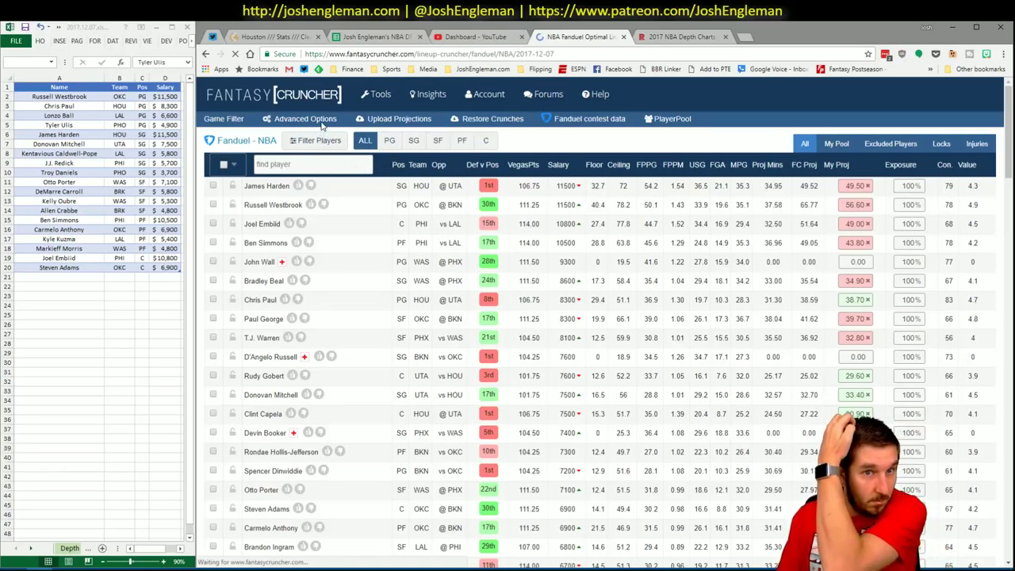
Set the lineup randomness to 5% and calculate 50 lineups using My Projections
{"action": "left_click", "coordinate": [315, 119]}
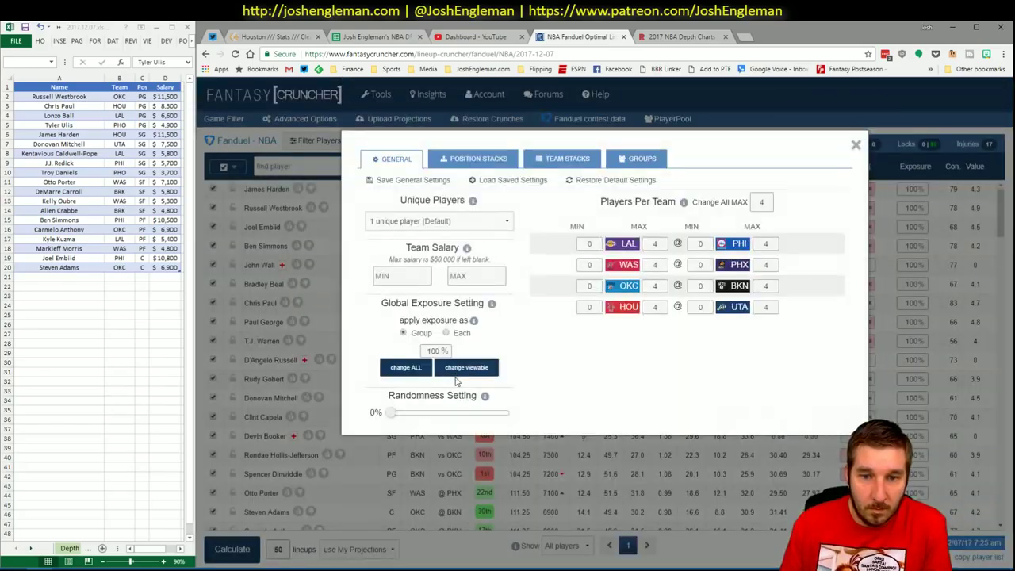
{"action": "left_click_drag", "start_coordinate": [390, 413], "coordinate": [396, 419]}
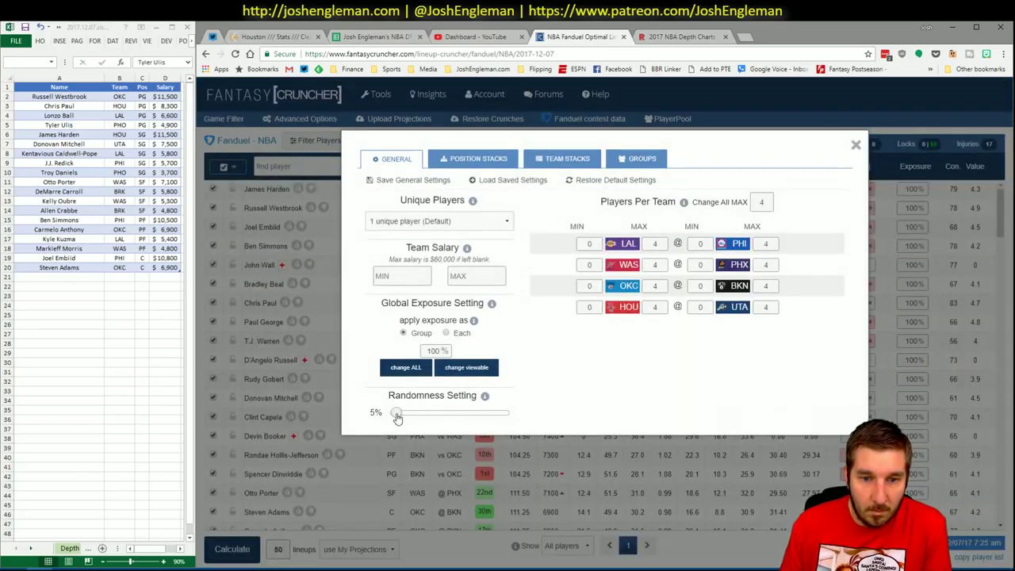
{"action": "left_click", "coordinate": [856, 148]}
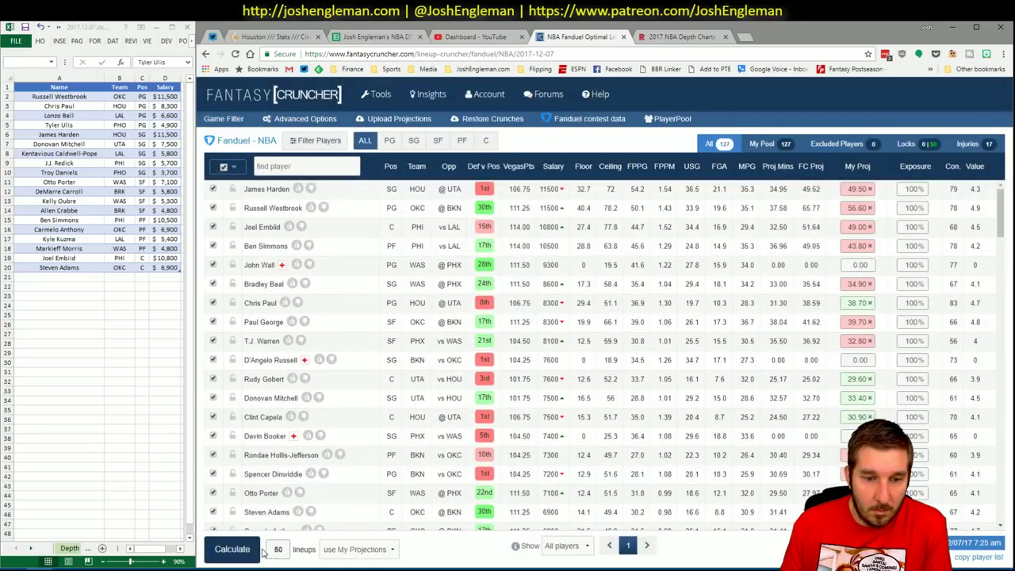
{"action": "double_click", "coordinate": [267, 552]}
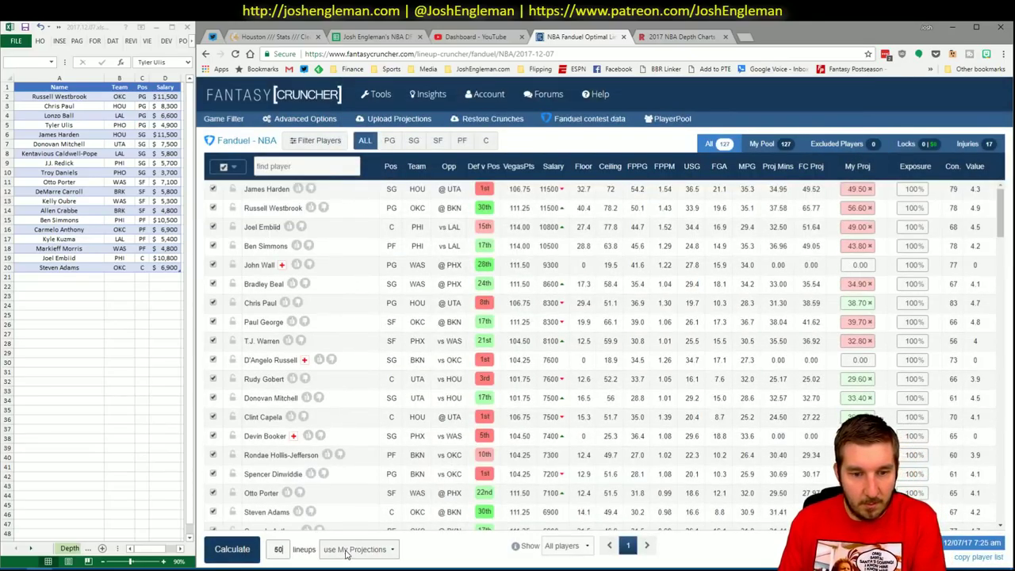
{"action": "left_click", "coordinate": [232, 548]}
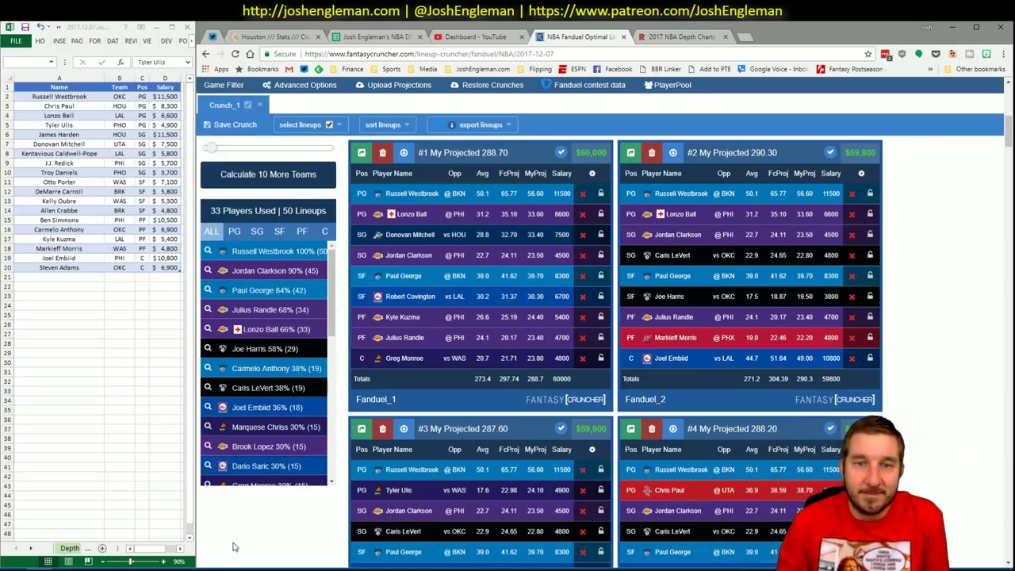
Check Jordan Clarkson's game log from the first lineup, and filter the FanDuel projections on Excel's YouTube sheet to team LAL
{"action": "double_click", "coordinate": [414, 256]}
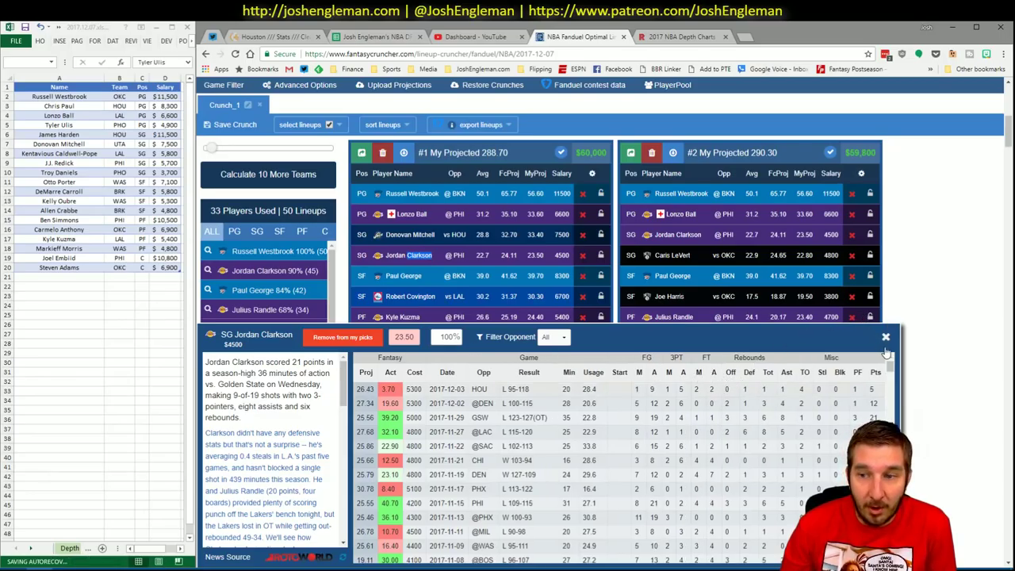
{"action": "left_click", "coordinate": [91, 569]}
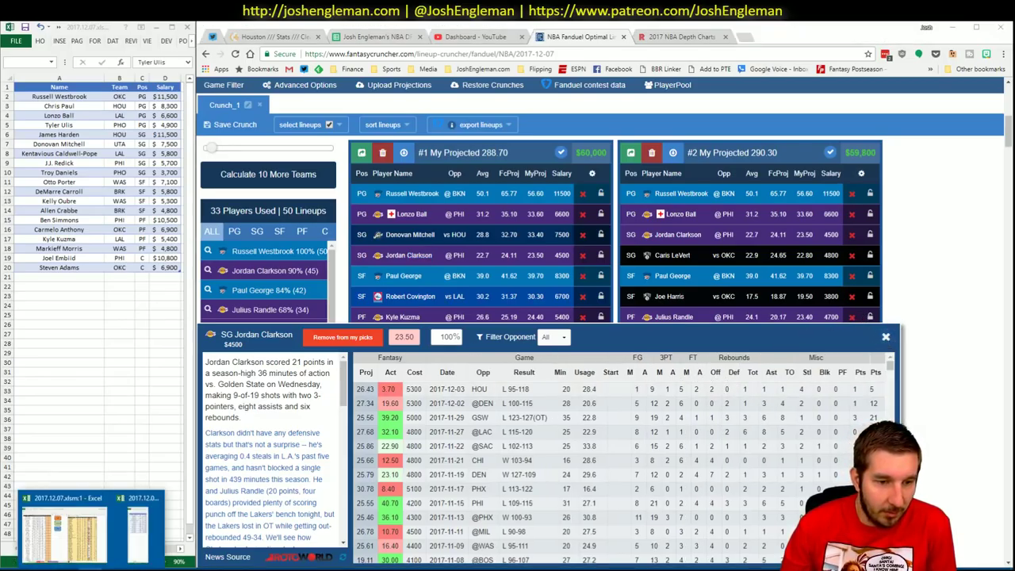
{"action": "left_click", "coordinate": [85, 528]}
{"action": "left_click", "coordinate": [366, 549]}
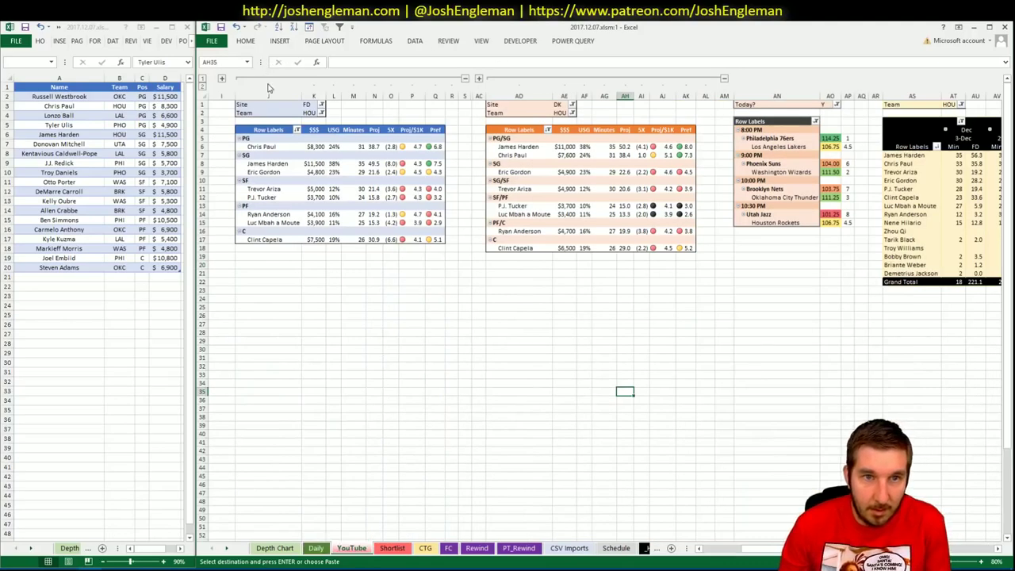
{"action": "left_click", "coordinate": [313, 113]}
{"action": "type", "text": "LAL"}
{"action": "key", "text": "Return"}
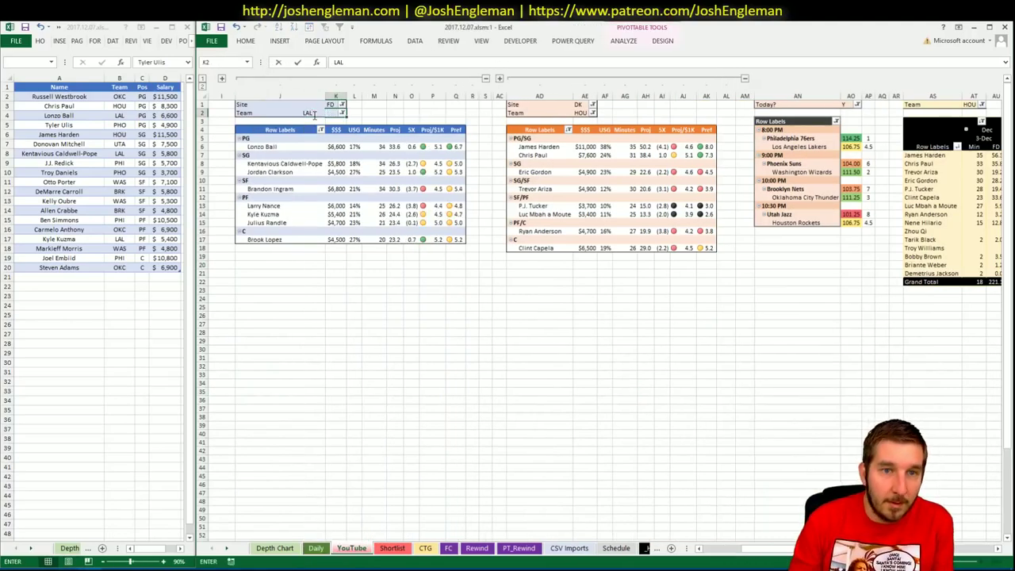
{"action": "key", "text": "Return"}
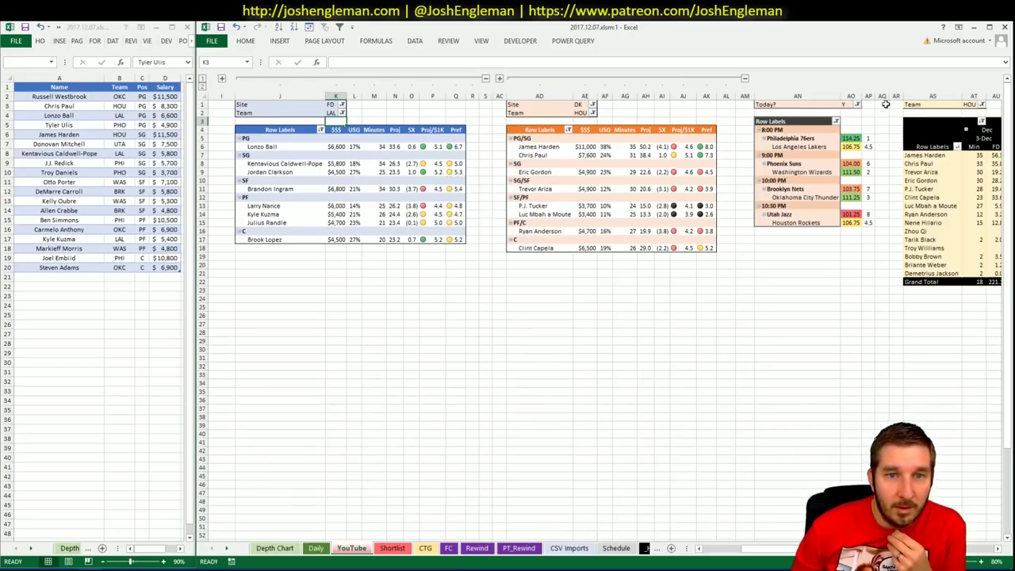
Filter the recent game log table to team LAL and review the Lakers' minutes and FanDuel points by game
{"action": "left_click", "coordinate": [970, 105]}
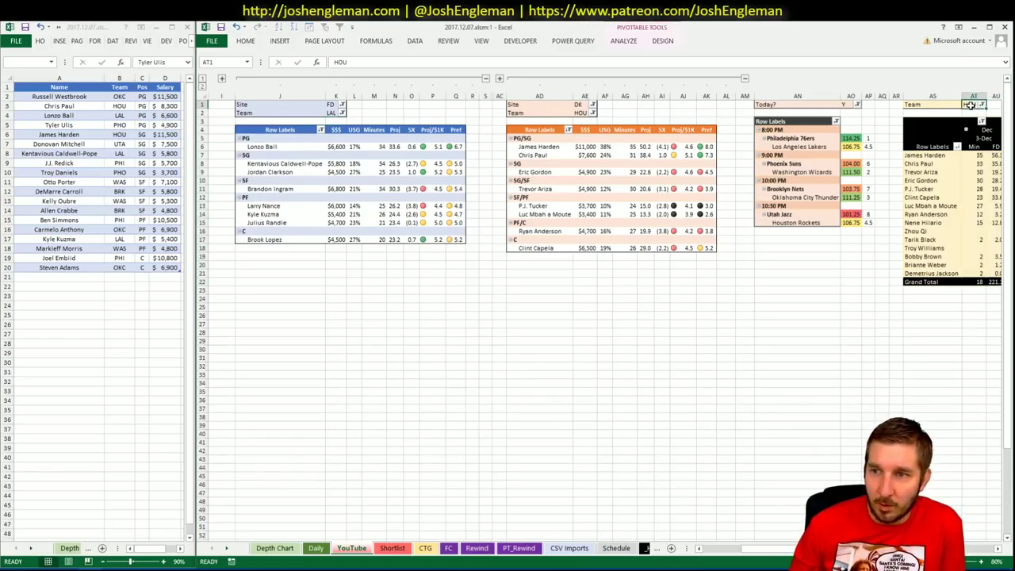
{"action": "type", "text": "LAL"}
{"action": "key", "text": "Return"}
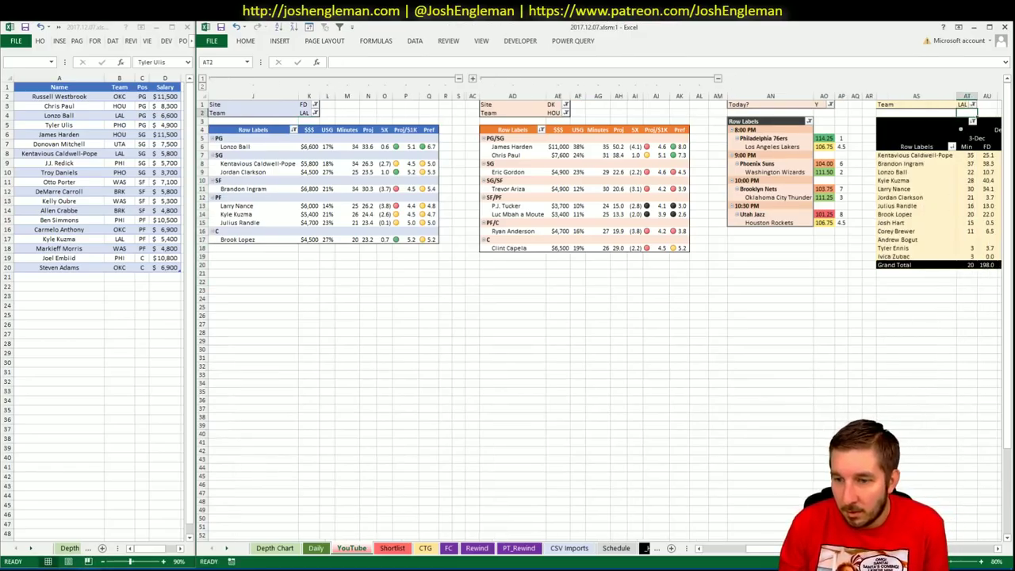
{"action": "scroll", "coordinate": [603, 317], "scroll_direction": "right", "scroll_amount": 5}
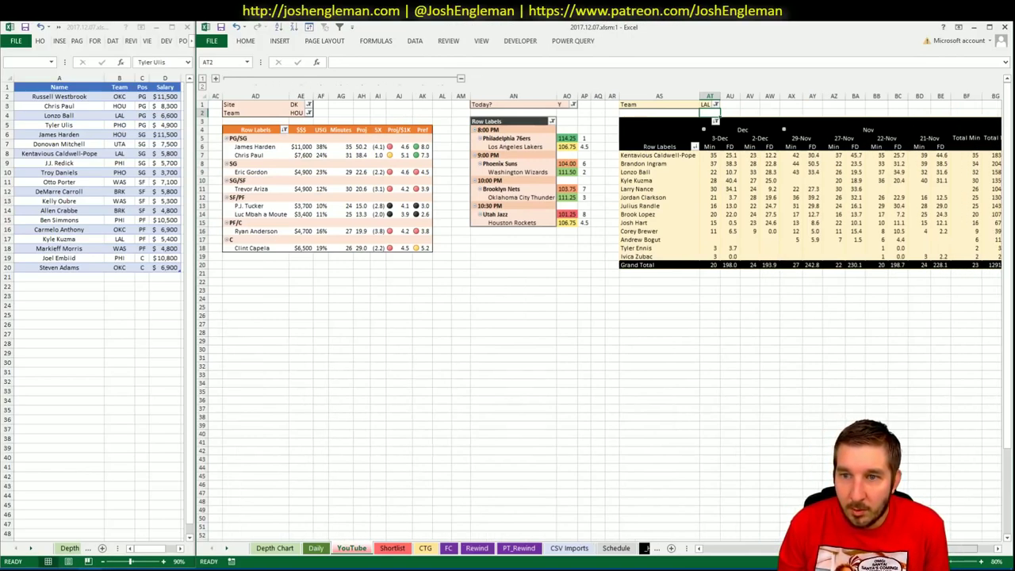
Add Jordan Clarkson to the shortlist in the first empty row below Steven Adams
{"action": "scroll", "coordinate": [974, 564], "scroll_direction": "right", "scroll_amount": 3}
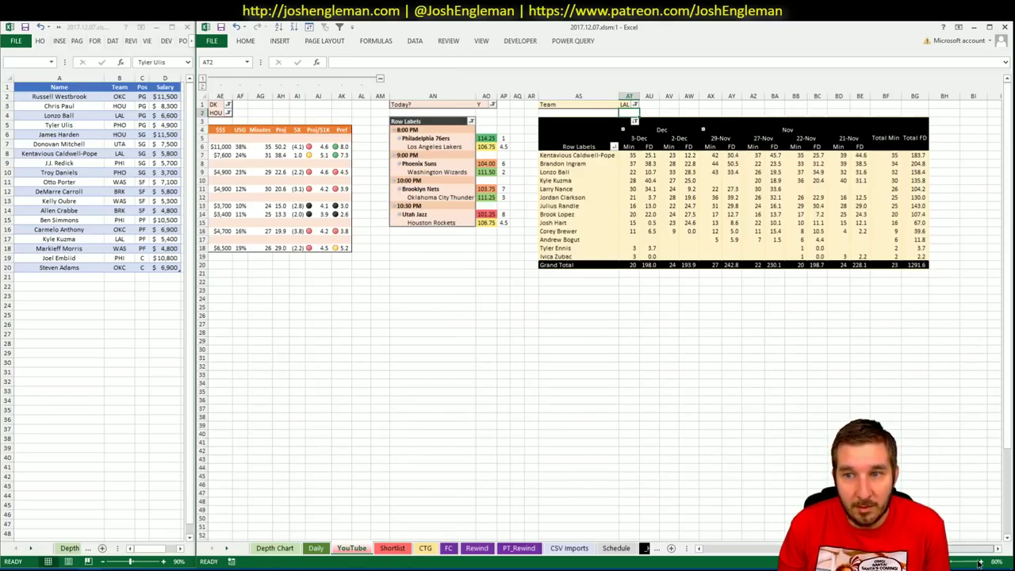
{"action": "scroll", "coordinate": [358, 471], "scroll_direction": "left", "scroll_amount": 10}
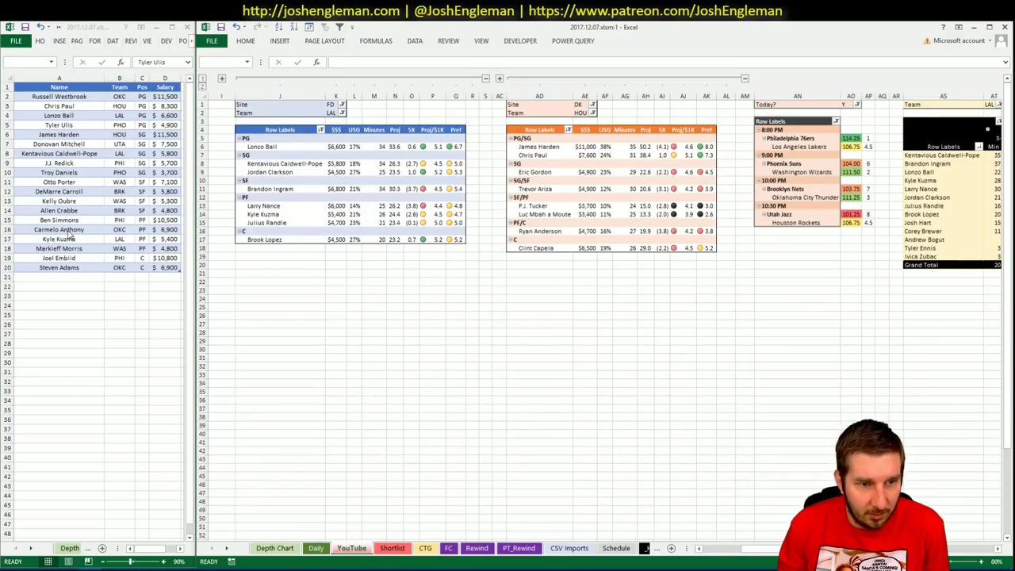
{"action": "left_click", "coordinate": [56, 275]}
{"action": "type", "text": "Jordan Clarkson"}
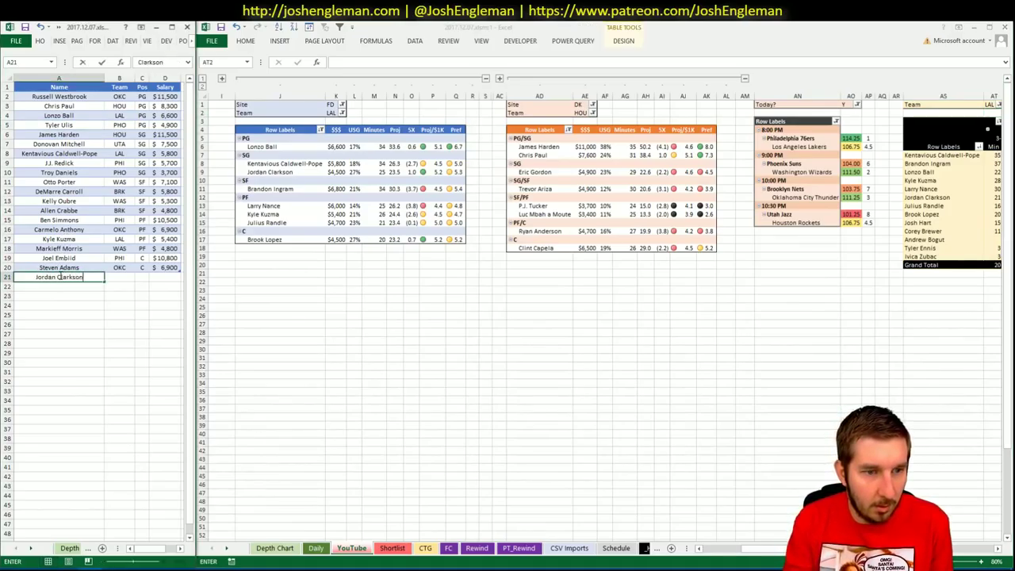
{"action": "key", "text": "Return"}
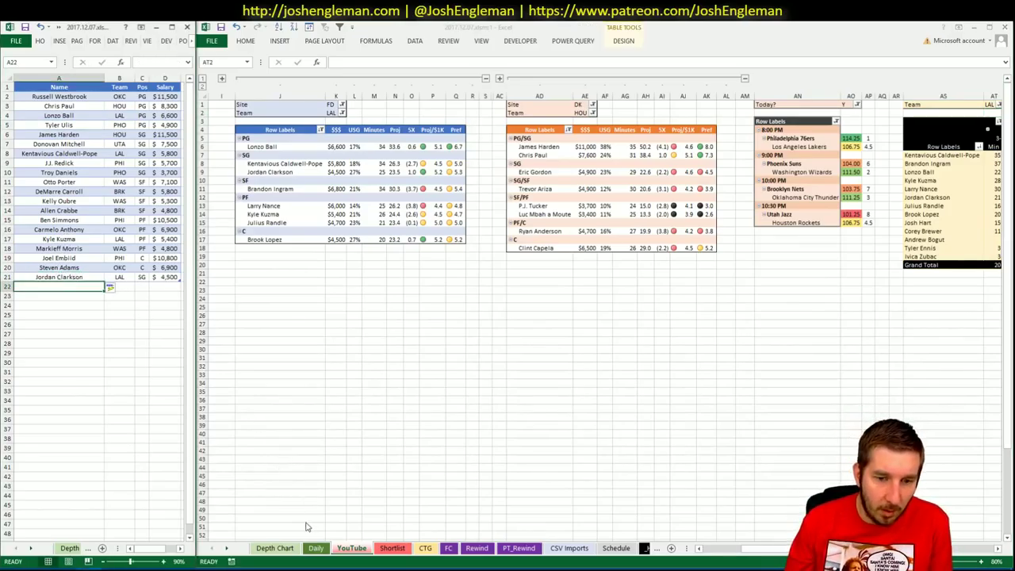
{"action": "left_click", "coordinate": [316, 548]}
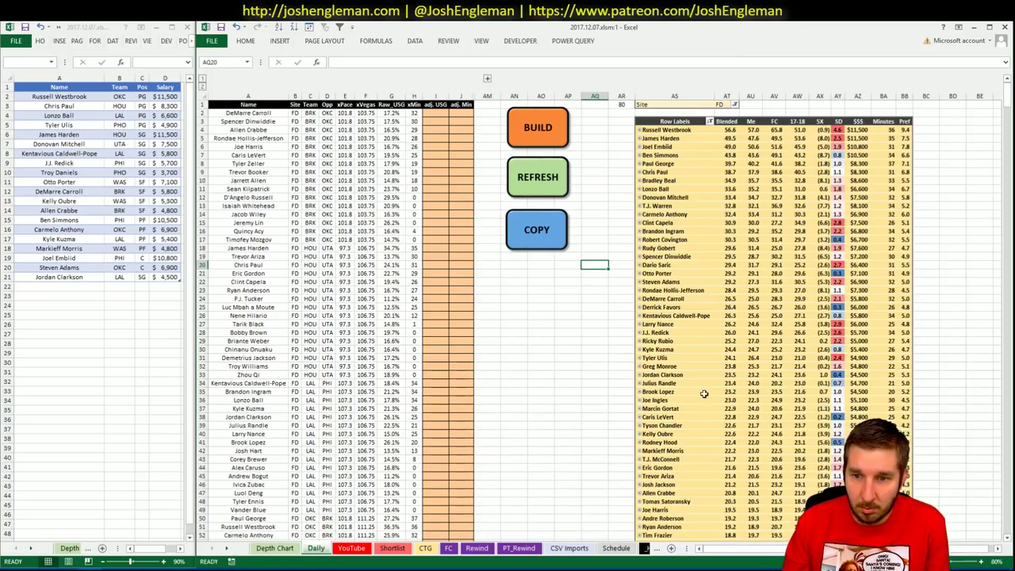
{"action": "left_click", "coordinate": [426, 549]}
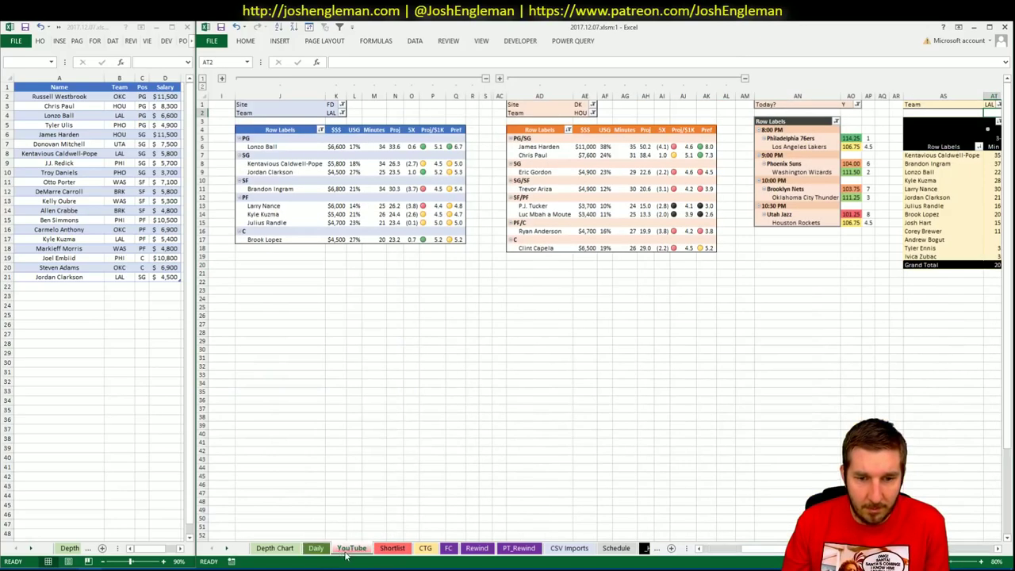
{"action": "left_click", "coordinate": [432, 307]}
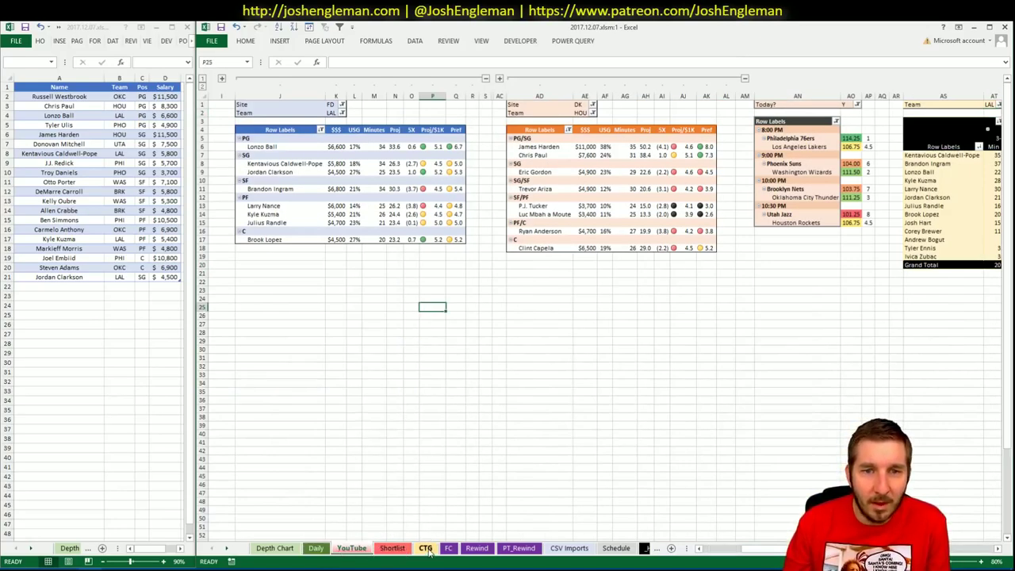
Sort the shortlist by Pos in PG, SG, SF, PF, C order, then Salary largest to smallest, then Name A to Z
{"action": "left_click", "coordinate": [95, 163]}
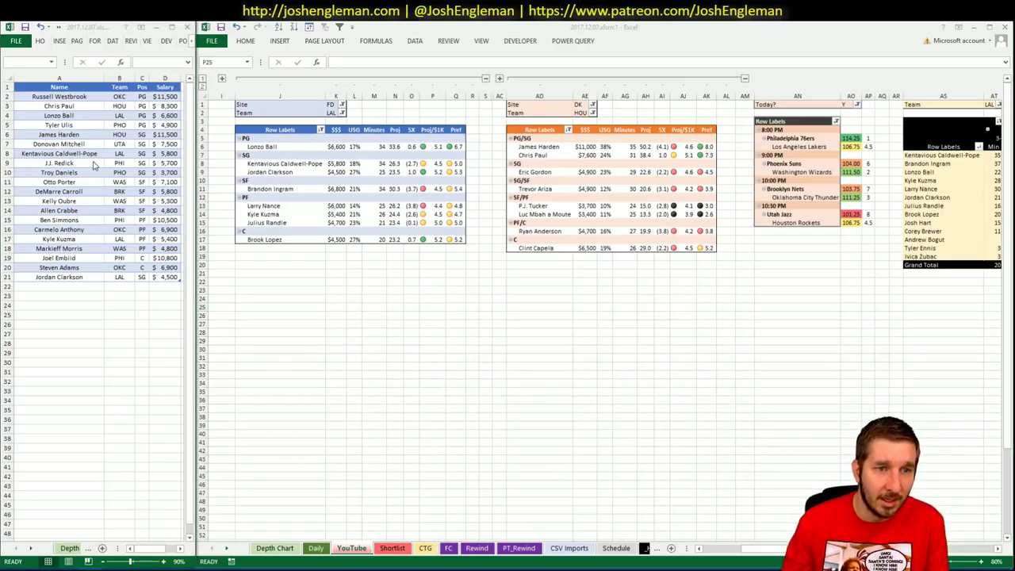
{"action": "left_click", "coordinate": [94, 41]}
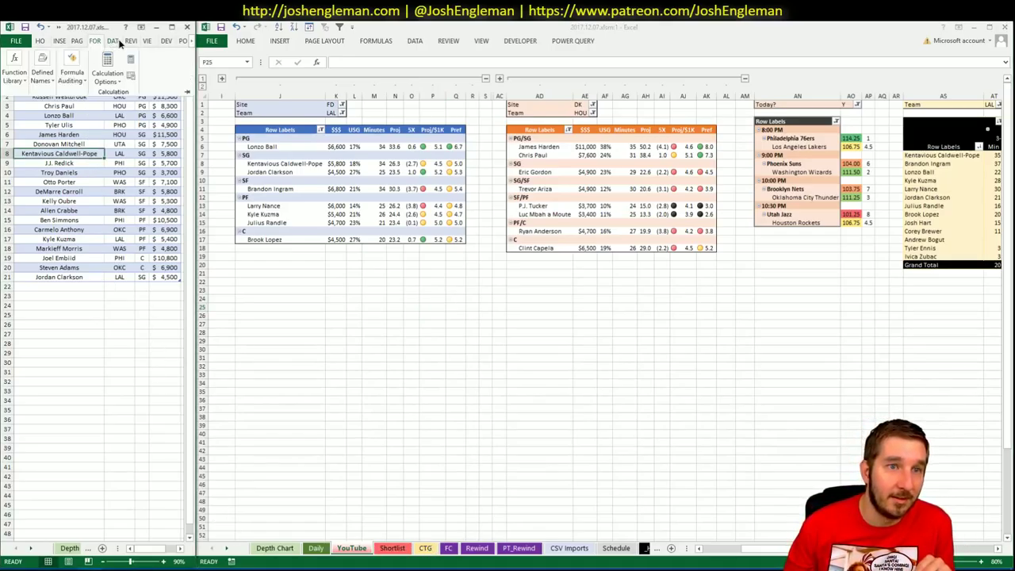
{"action": "left_click", "coordinate": [113, 41]}
{"action": "left_click", "coordinate": [111, 84]}
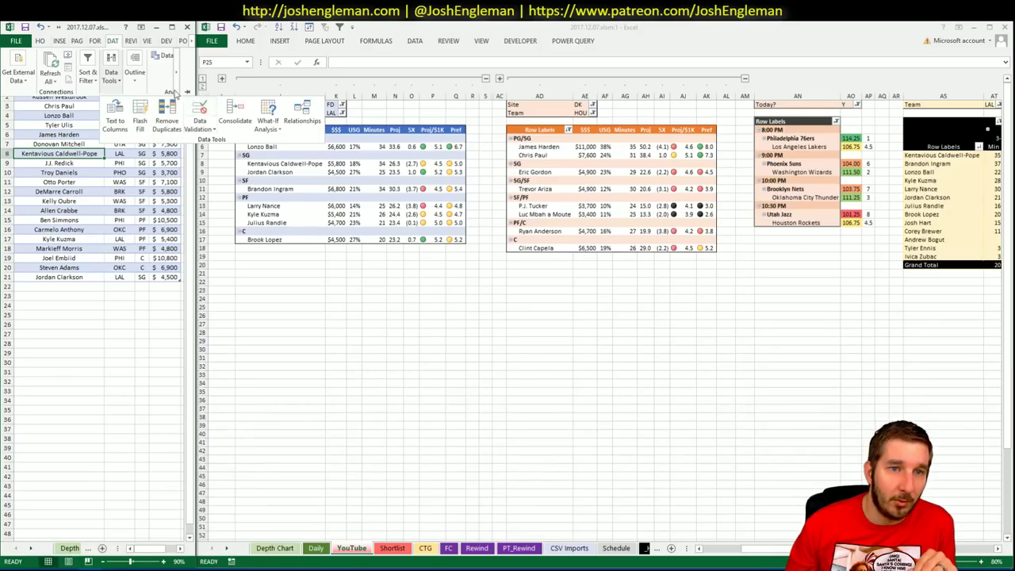
{"action": "left_click", "coordinate": [95, 79]}
{"action": "left_click", "coordinate": [101, 111]}
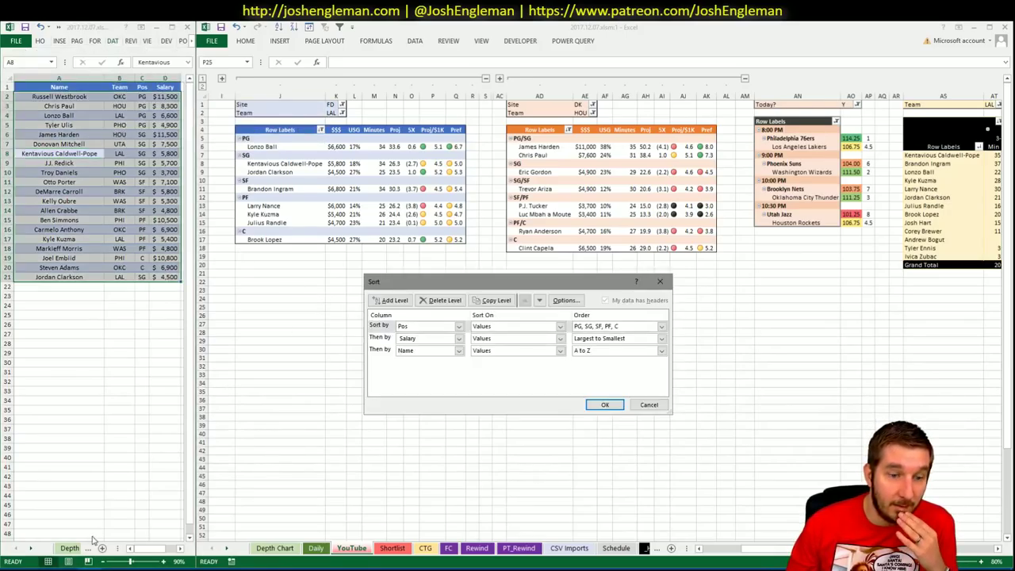
{"action": "left_click", "coordinate": [604, 404]}
{"action": "left_click", "coordinate": [151, 458]}
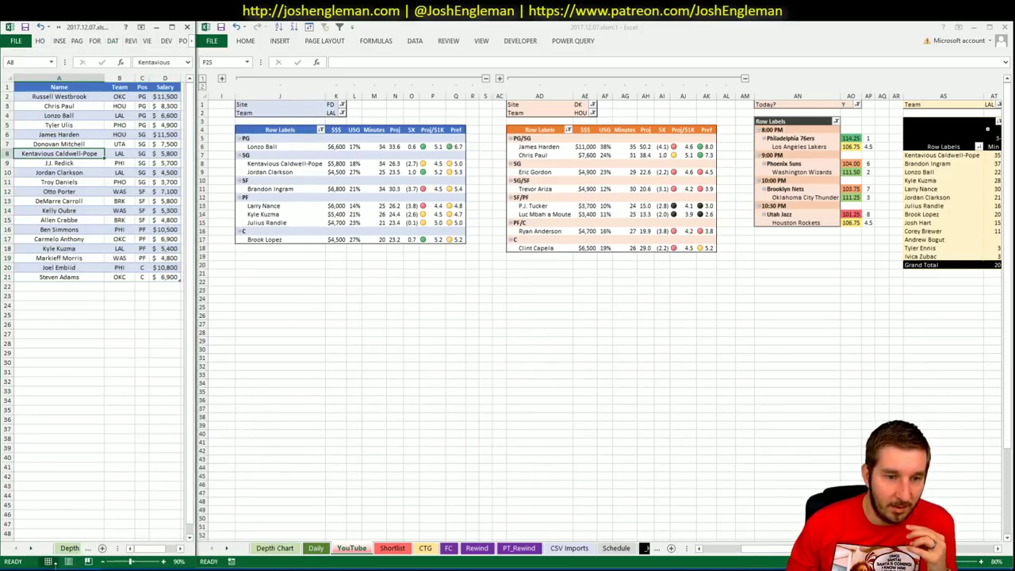
Switch to the Lineup Cruncher in the browser, dismiss Jordan Clarkson's game log, and lock Russell Westbrook and Jordan Clarkson
{"action": "left_click", "coordinate": [64, 568]}
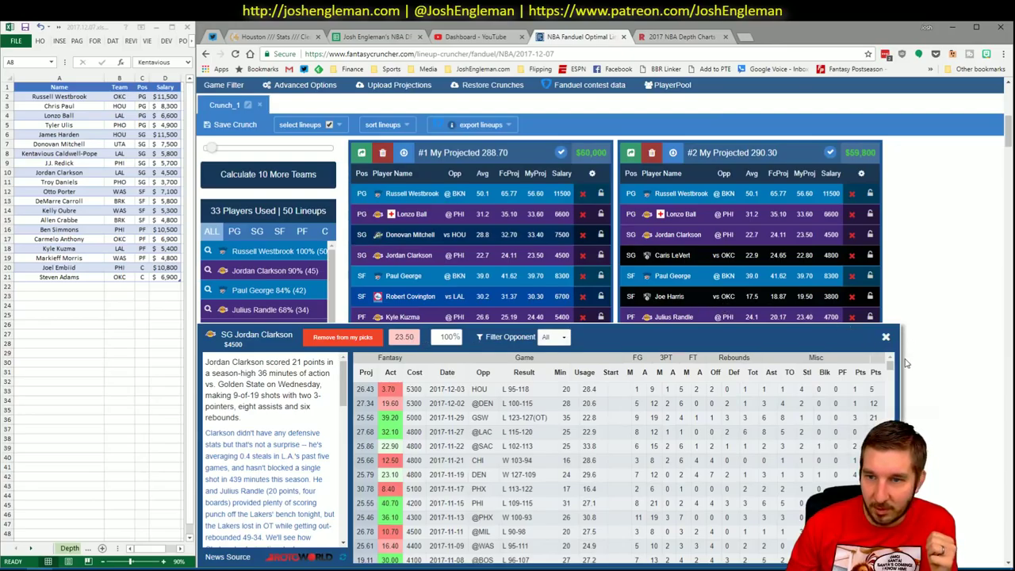
{"action": "left_click", "coordinate": [884, 337]}
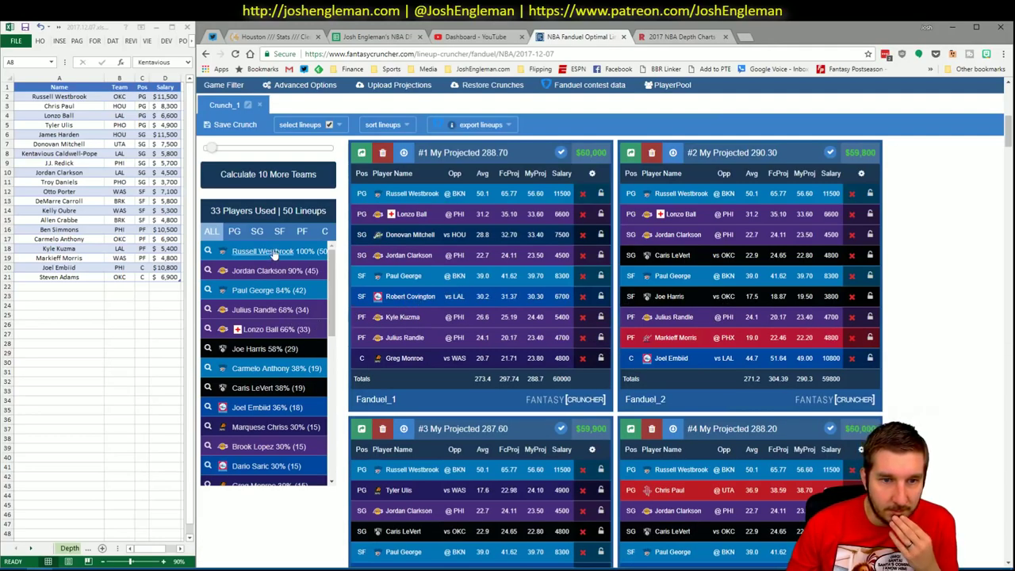
{"action": "left_click", "coordinate": [601, 195]}
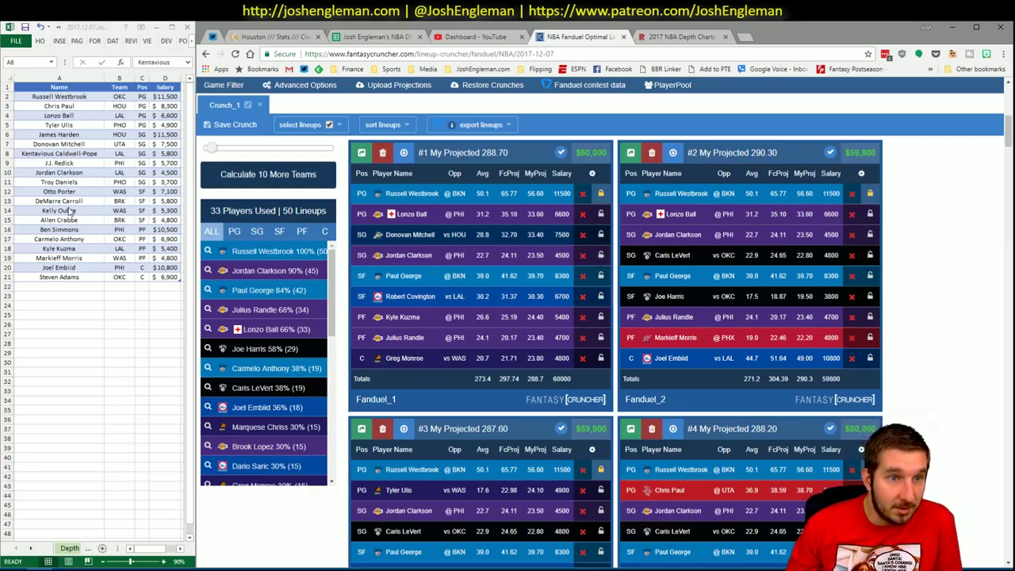
{"action": "left_click", "coordinate": [601, 255]}
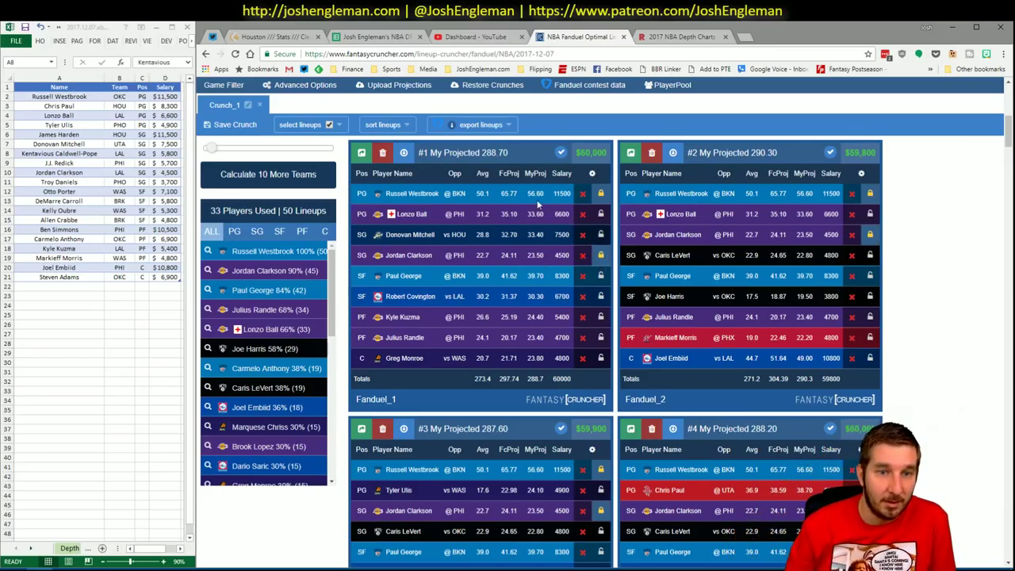
Review the player exposure across the 50 lineups for the PG, SG and SF positions
{"action": "left_click", "coordinate": [234, 231]}
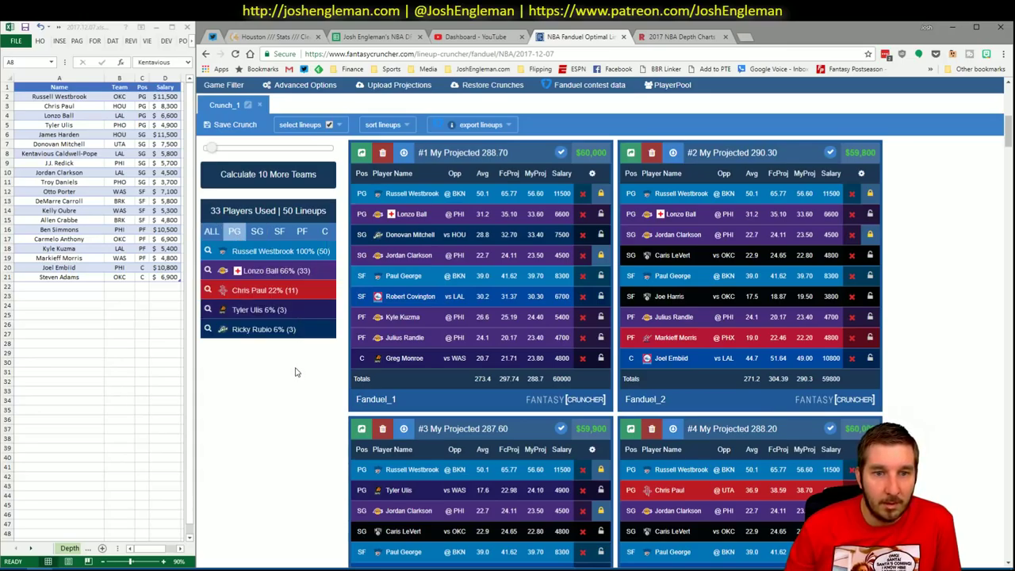
{"action": "left_click", "coordinate": [256, 231]}
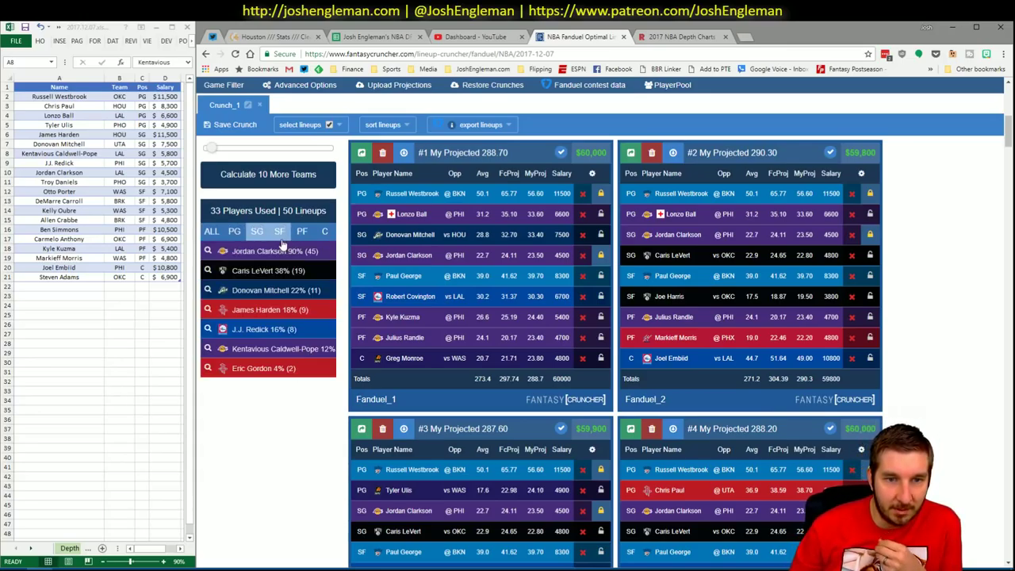
{"action": "left_click", "coordinate": [280, 237]}
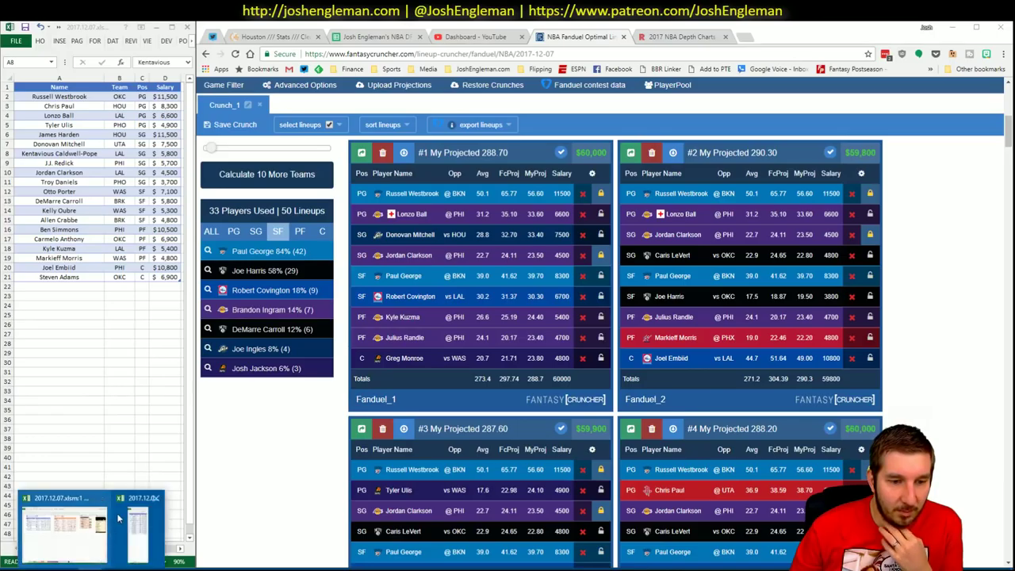
Expand the all-team FanDuel projections on Excel's YouTube sheet, compare the small forwards, glance at the CTG sheet, and return to the Lineup Cruncher
{"action": "left_click", "coordinate": [119, 519]}
{"action": "left_click", "coordinate": [274, 548]}
{"action": "left_click", "coordinate": [351, 548]}
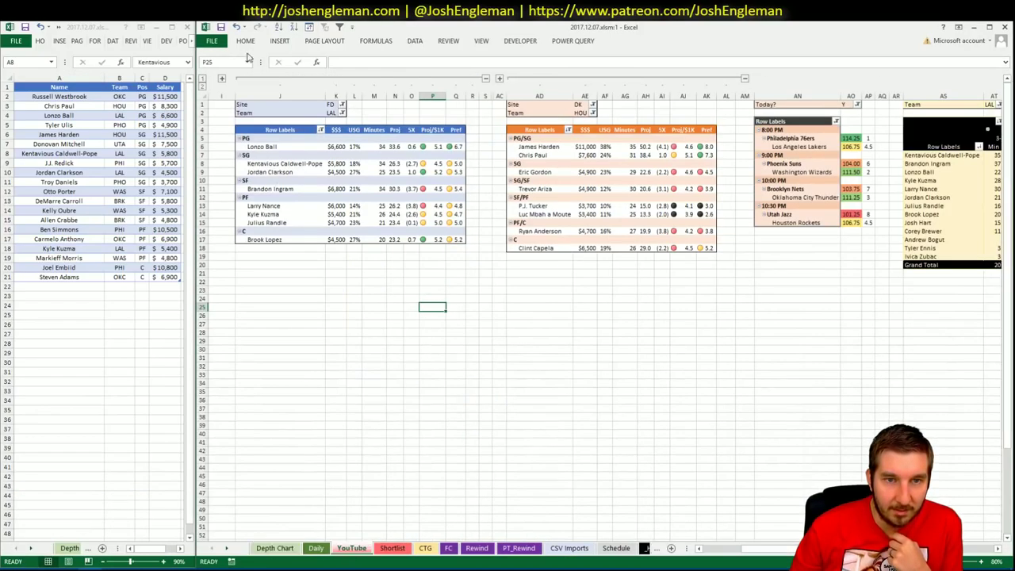
{"action": "left_click", "coordinate": [222, 78]}
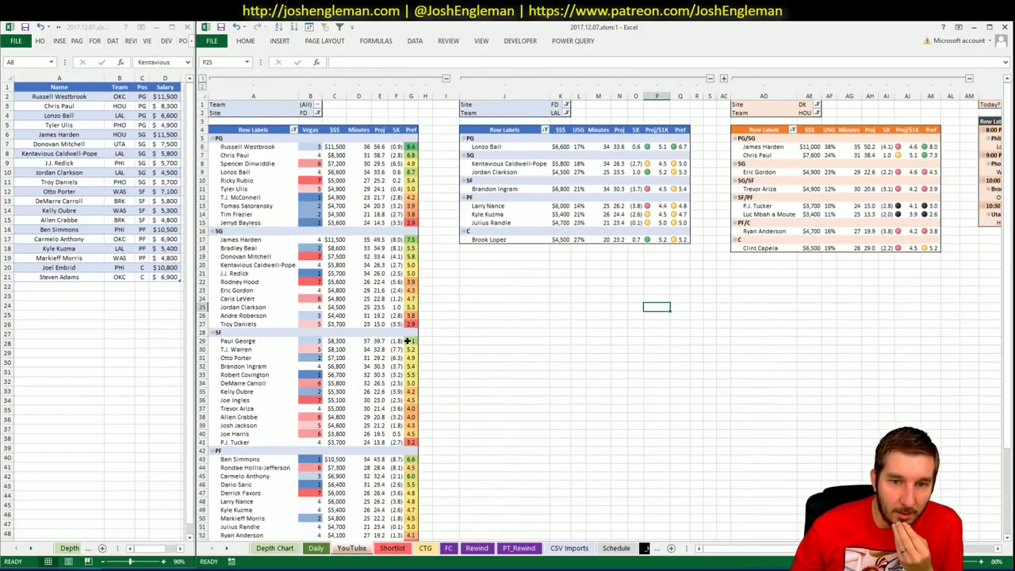
{"action": "left_click_drag", "start_coordinate": [408, 341], "coordinate": [252, 422]}
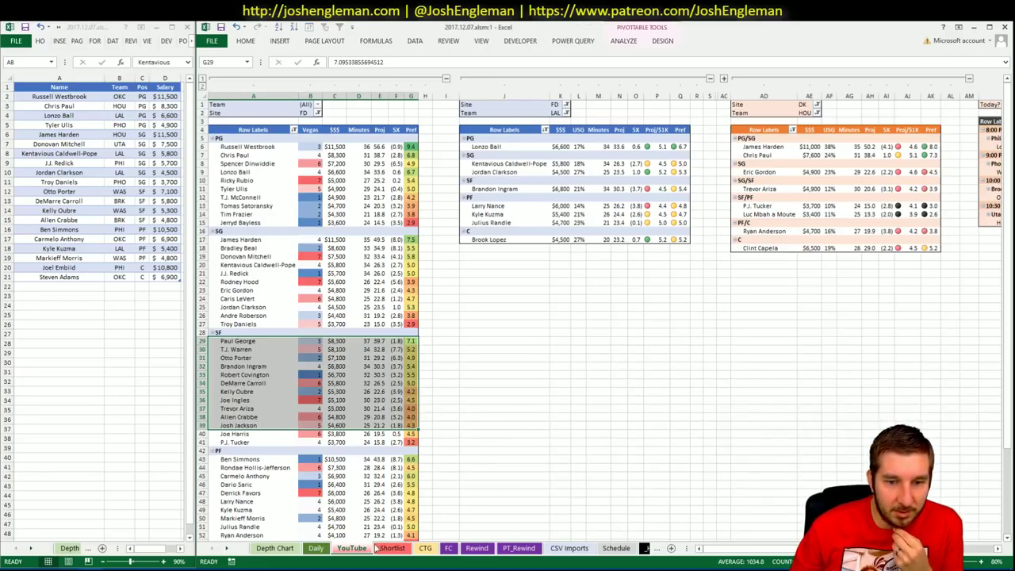
{"action": "left_click", "coordinate": [425, 548]}
{"action": "left_click", "coordinate": [392, 505]}
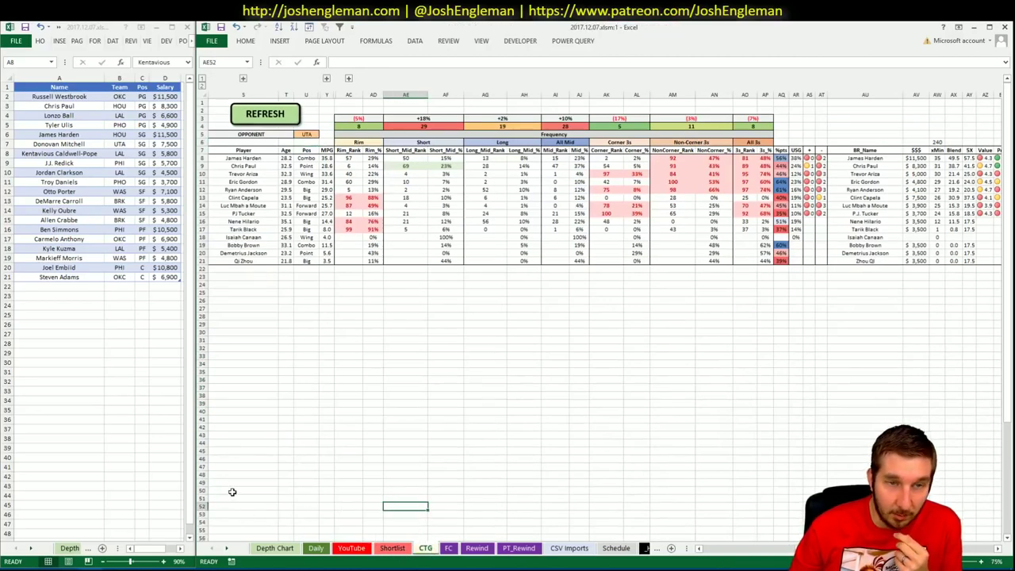
{"action": "key", "text": "alt+Tab"}
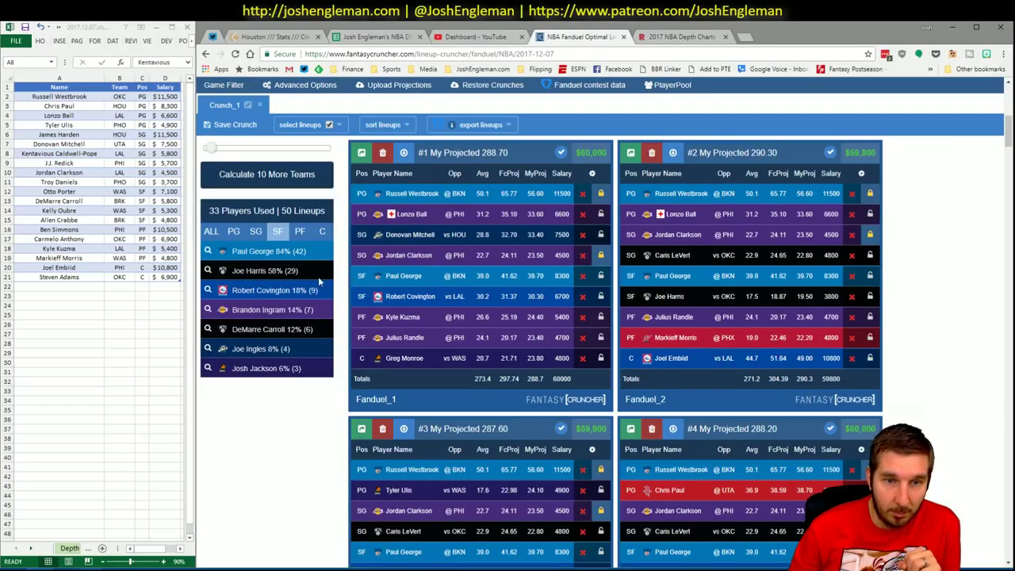
Review the PF exposure and lock Carmelo Anthony from lineup #8
{"action": "left_click", "coordinate": [292, 232]}
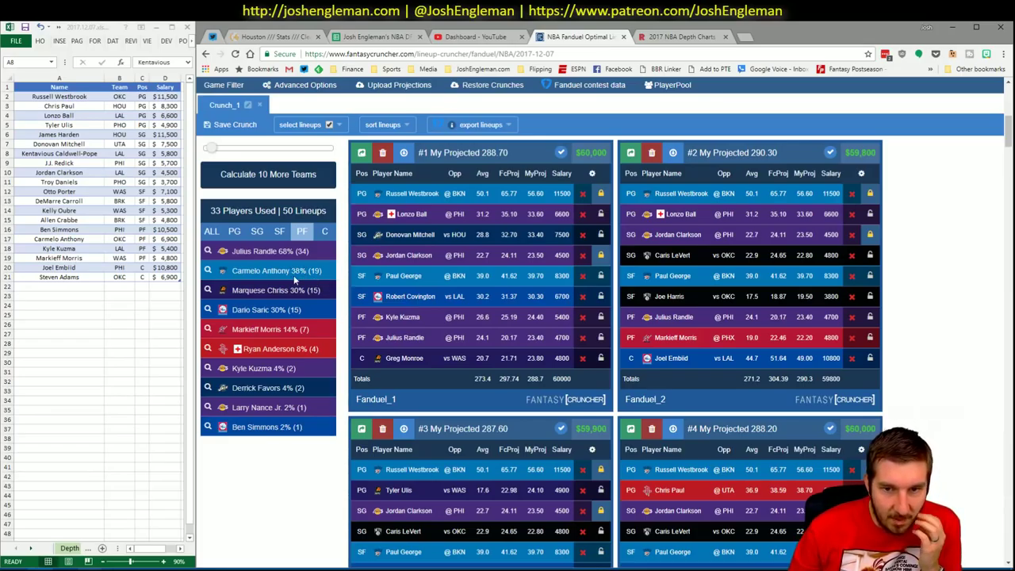
{"action": "scroll", "coordinate": [904, 321], "scroll_direction": "down", "scroll_amount": 7}
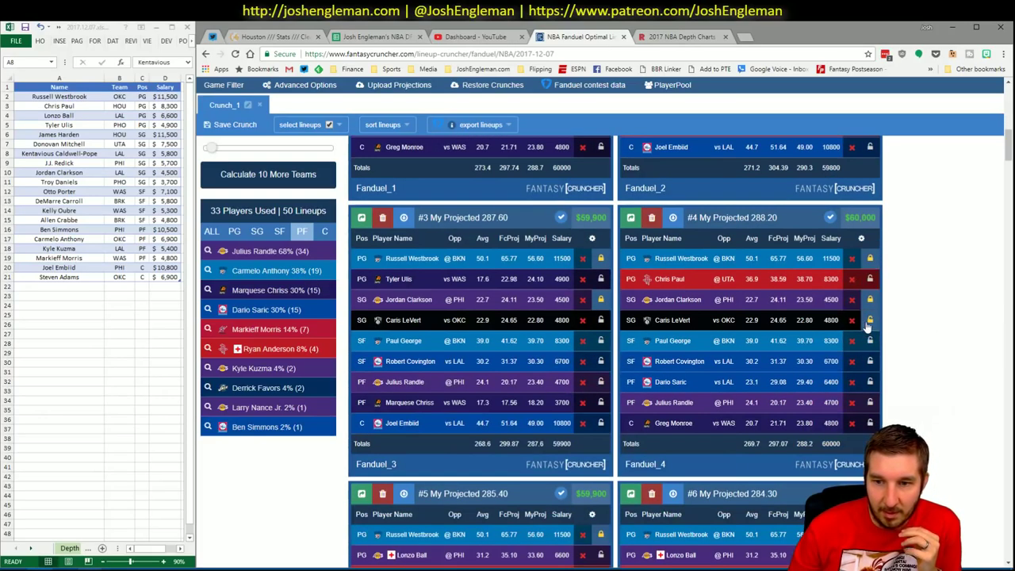
{"action": "scroll", "coordinate": [872, 333], "scroll_direction": "up", "scroll_amount": 1}
{"action": "scroll", "coordinate": [884, 354], "scroll_direction": "down", "scroll_amount": 3}
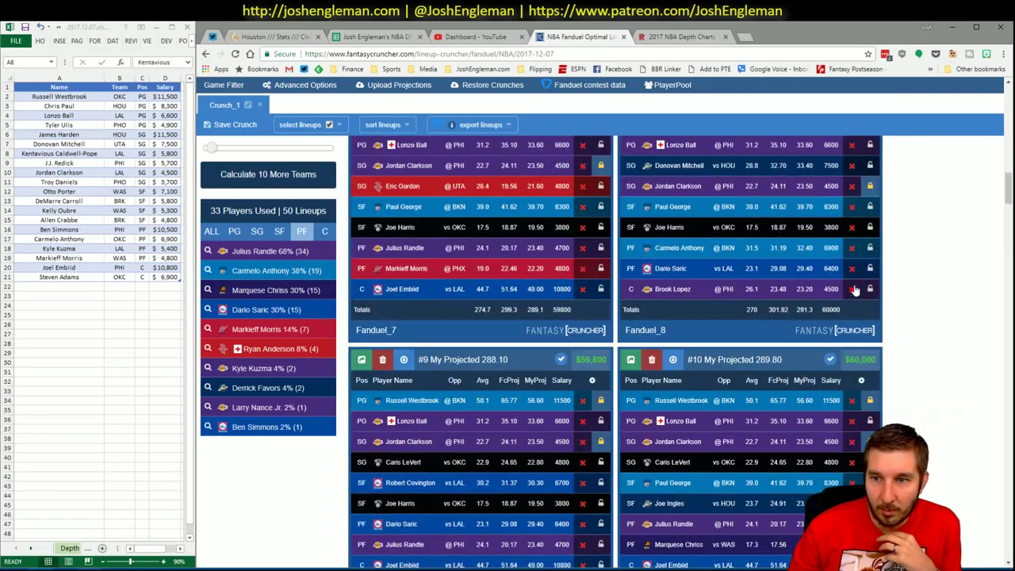
{"action": "left_click", "coordinate": [870, 248]}
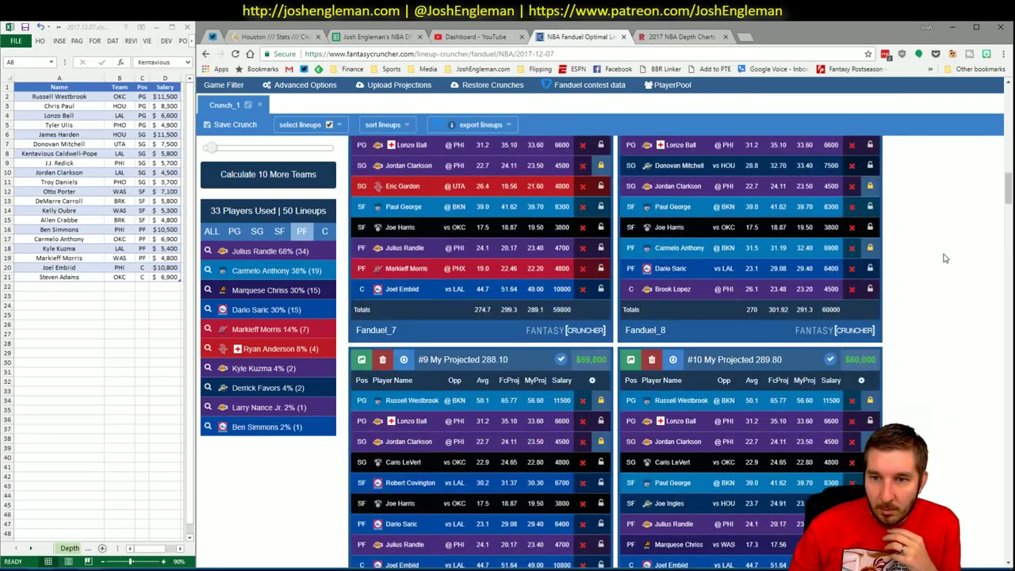
Calculate a new set of 50 lineups from My Projections with the three locked players
{"action": "scroll", "coordinate": [675, 207], "scroll_direction": "up", "scroll_amount": 3}
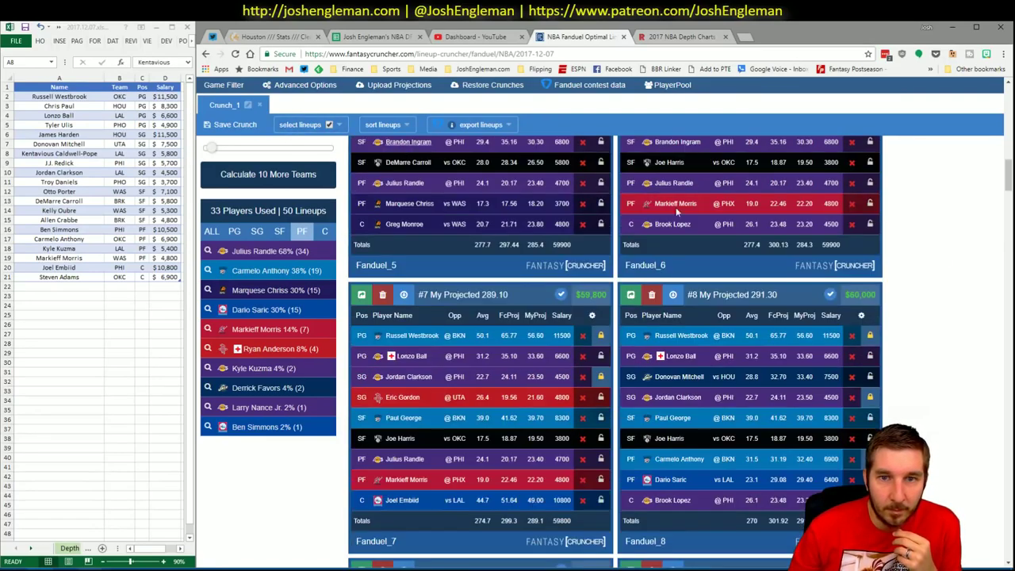
{"action": "scroll", "coordinate": [990, 368], "scroll_direction": "up", "scroll_amount": 10}
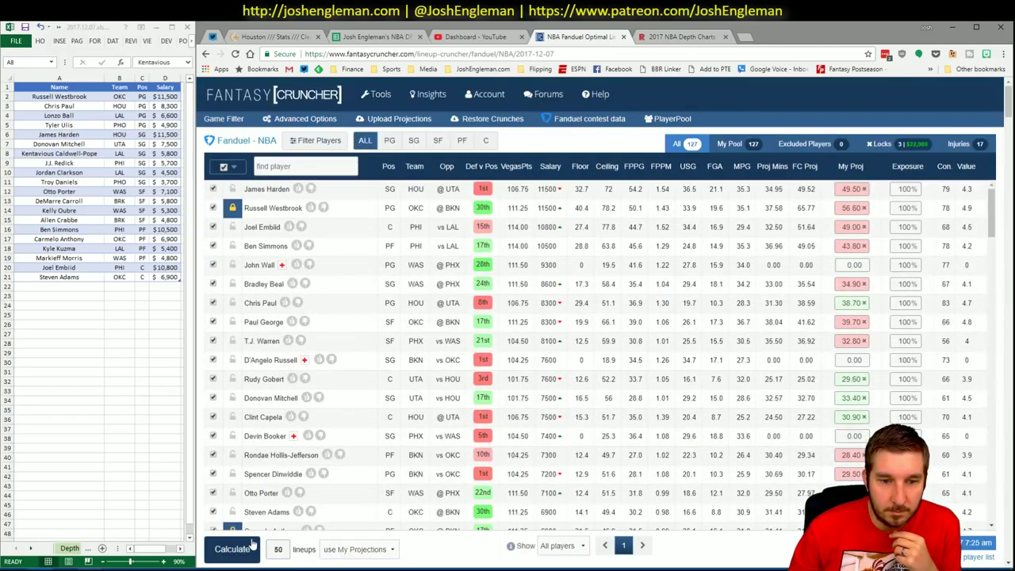
{"action": "left_click", "coordinate": [251, 545]}
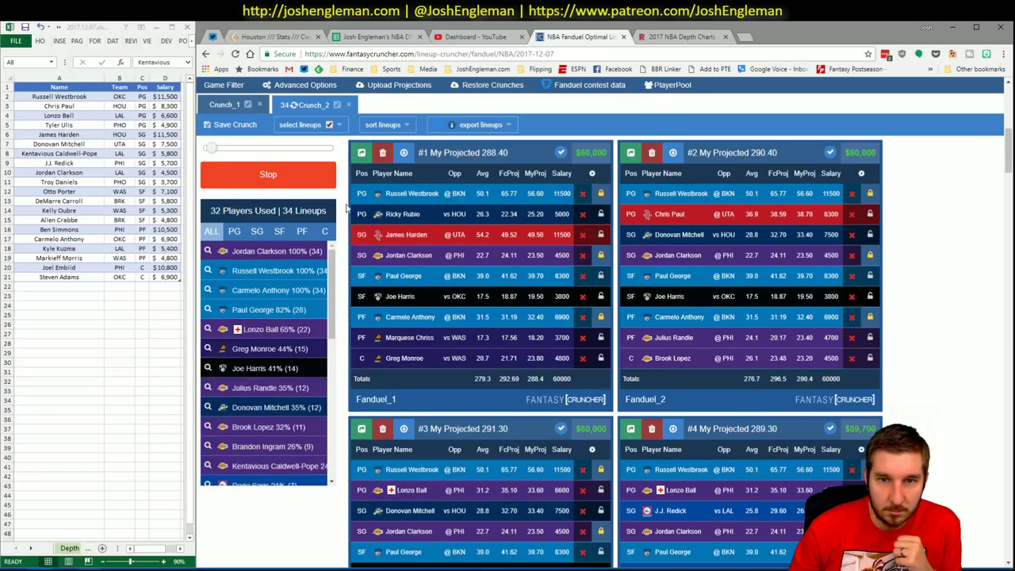
Sort the new lineups by My Projected and hide their FC Projection column
{"action": "left_click", "coordinate": [388, 126]}
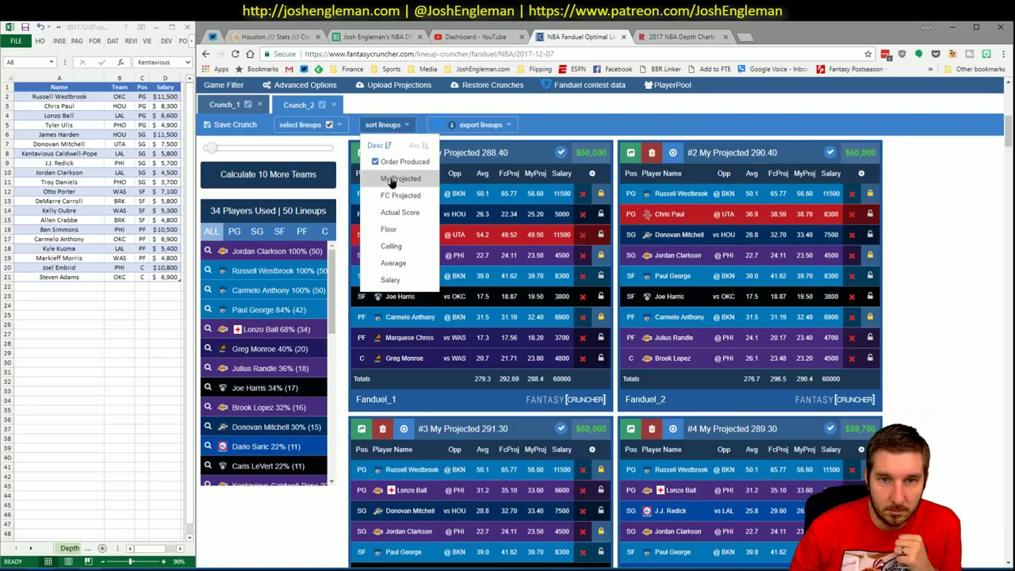
{"action": "left_click", "coordinate": [392, 180]}
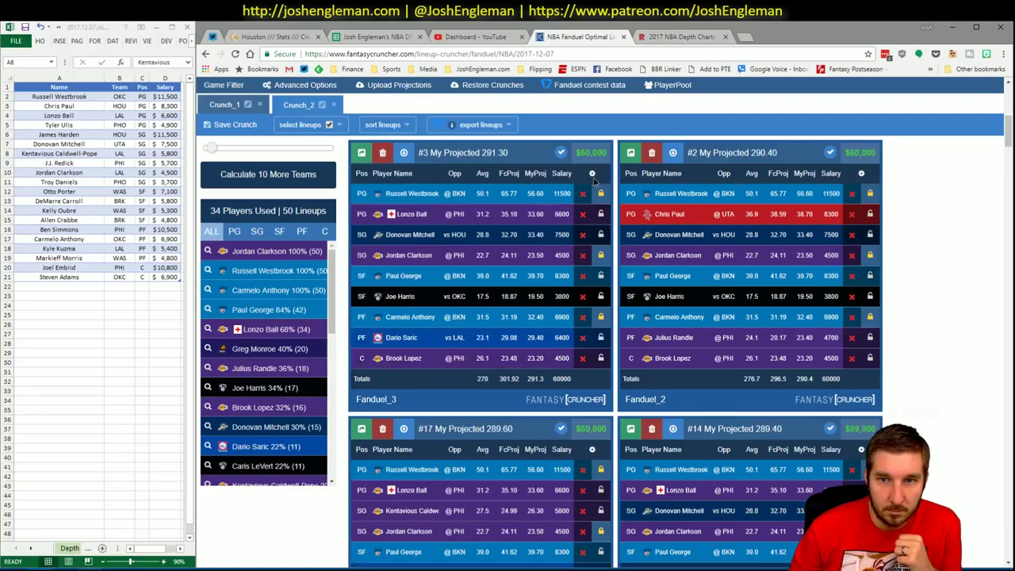
{"action": "left_click", "coordinate": [592, 176]}
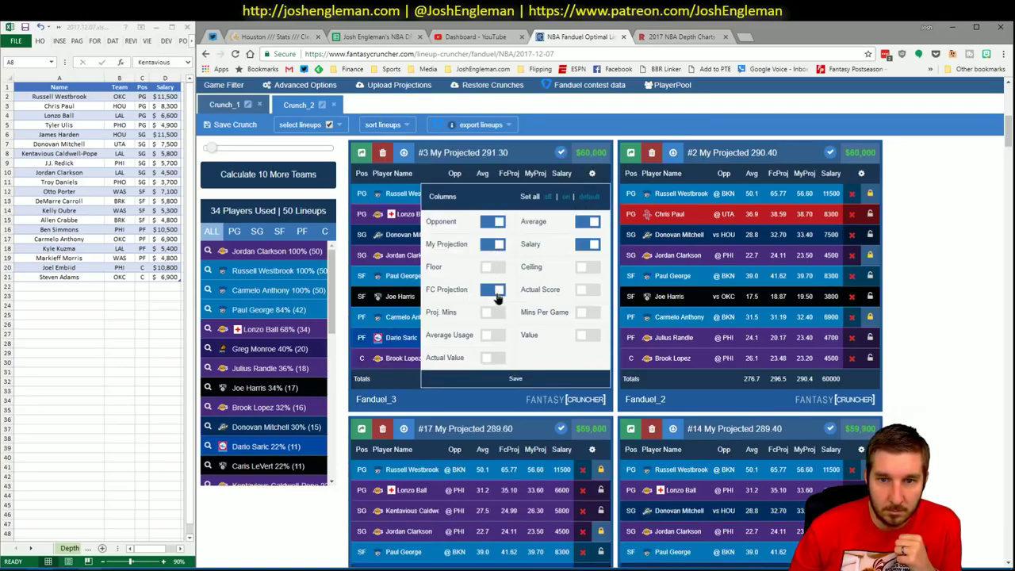
{"action": "left_click", "coordinate": [515, 380]}
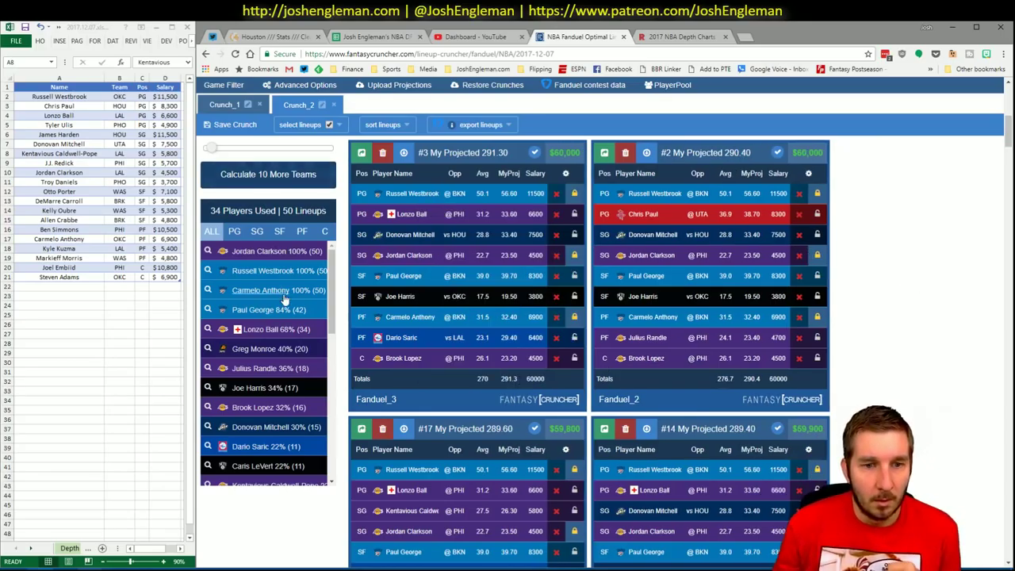
Check the SG, PG, SF and PF exposure, exclude Paul George, and calculate a new set of 50 lineups from My Projections
{"action": "left_click", "coordinate": [257, 231]}
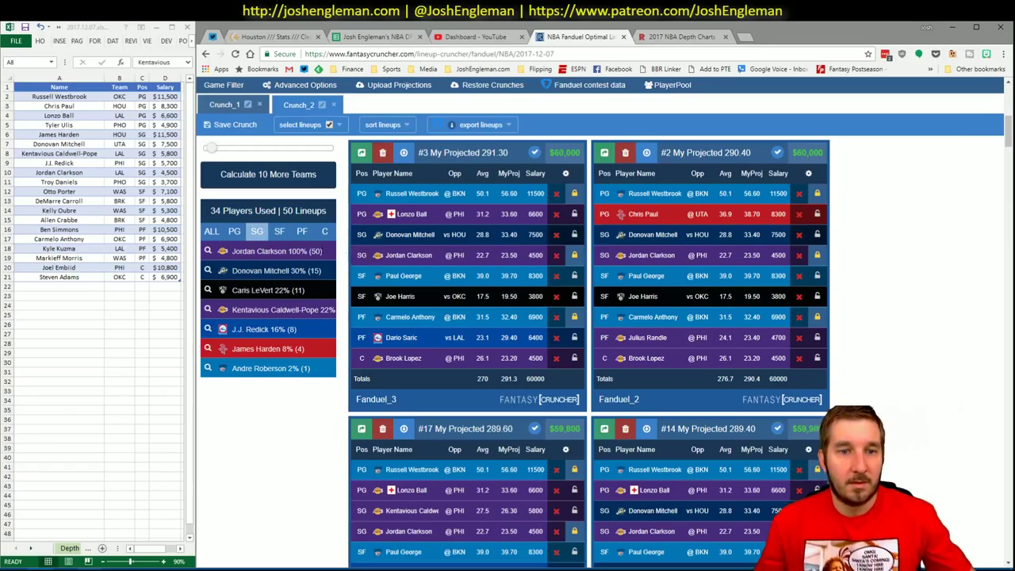
{"action": "left_click", "coordinate": [234, 230]}
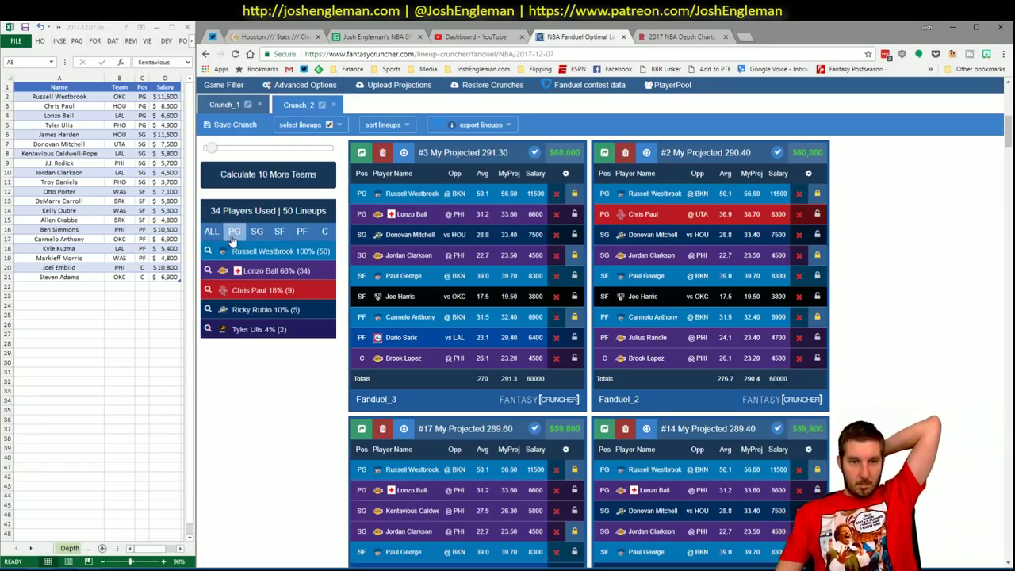
{"action": "left_click", "coordinate": [282, 231]}
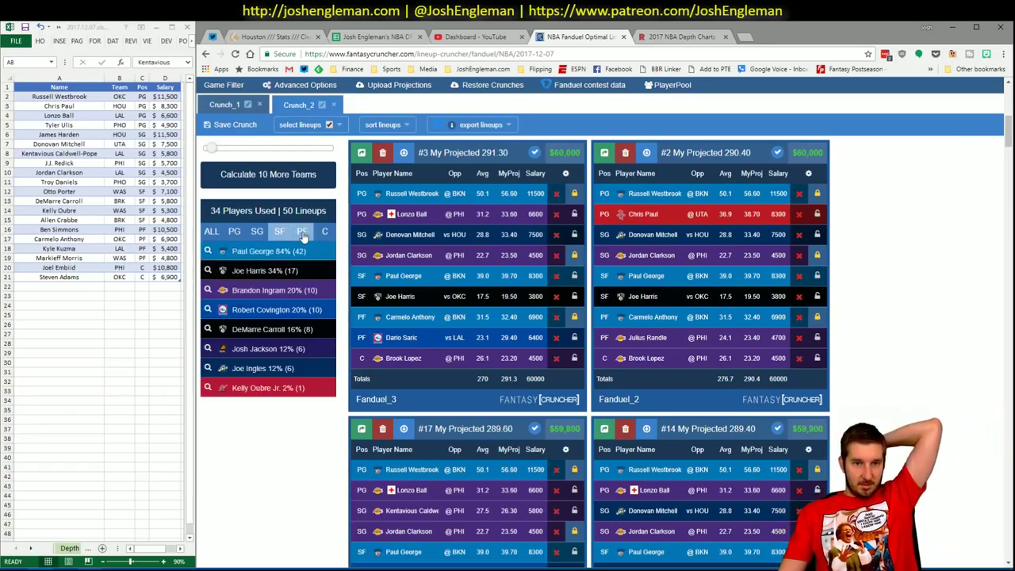
{"action": "left_click", "coordinate": [302, 237]}
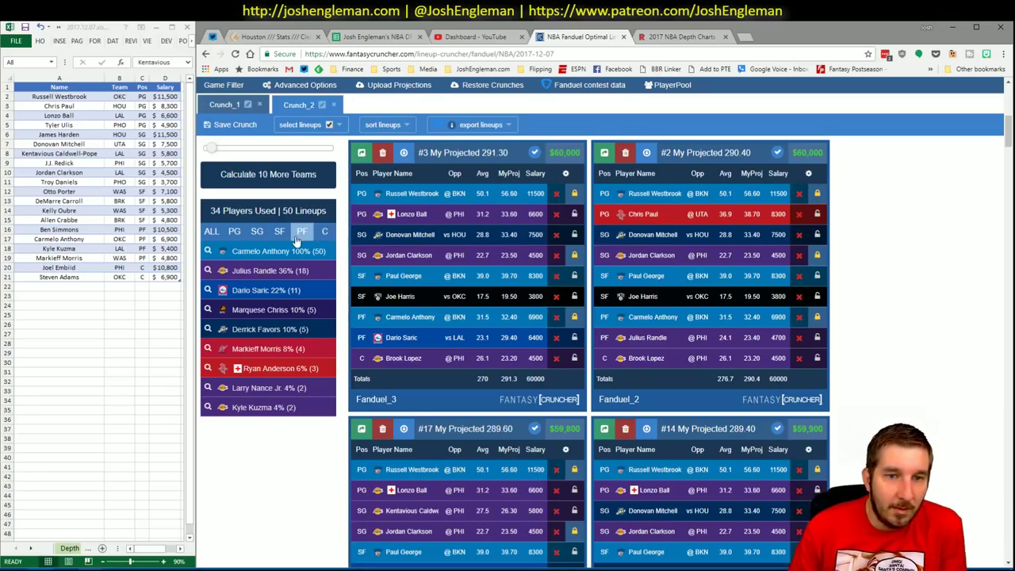
{"action": "left_click", "coordinate": [556, 276]}
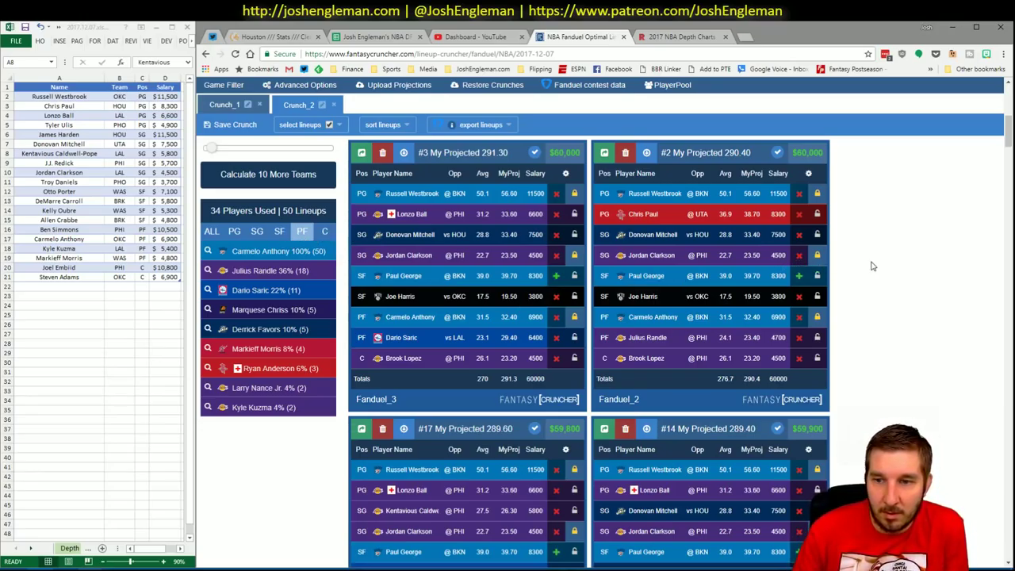
{"action": "scroll", "coordinate": [871, 267], "scroll_direction": "up", "scroll_amount": 2}
{"action": "left_click", "coordinate": [230, 286]}
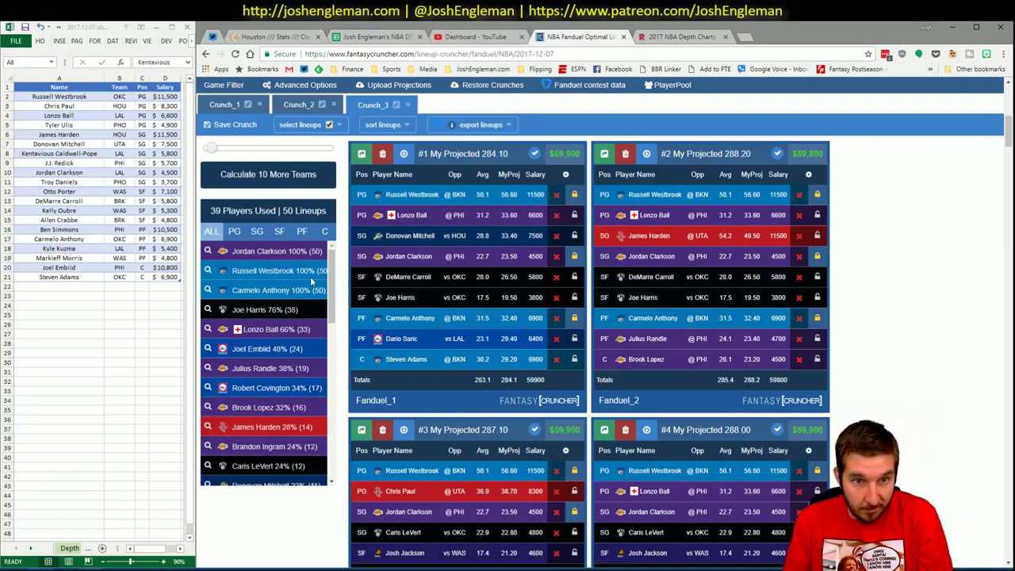
Review the C, PF and SF exposure, lock DeMarre Carroll, and calculate another 50 lineups from My Projections
{"action": "left_click", "coordinate": [324, 231]}
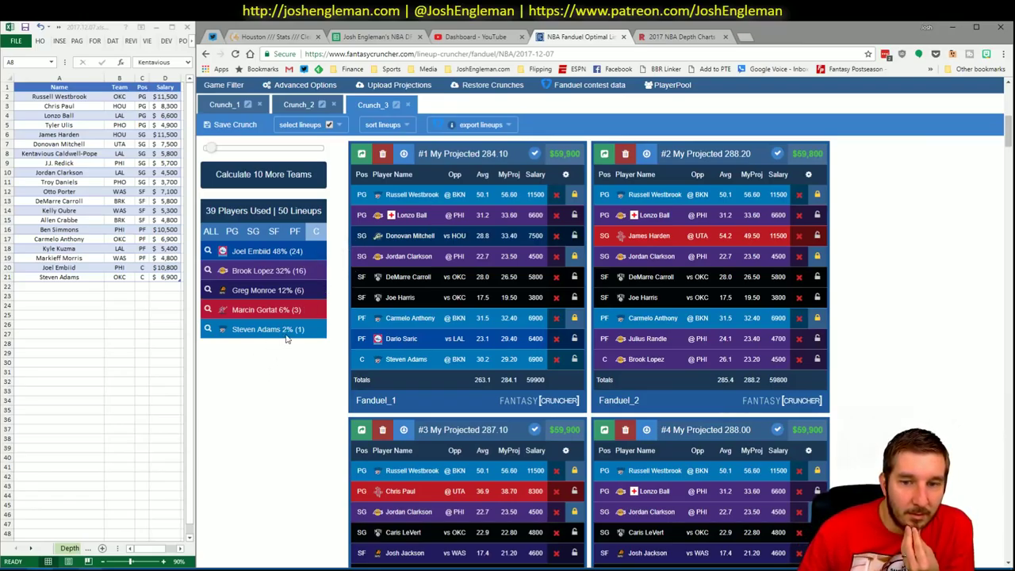
{"action": "left_click", "coordinate": [299, 231]}
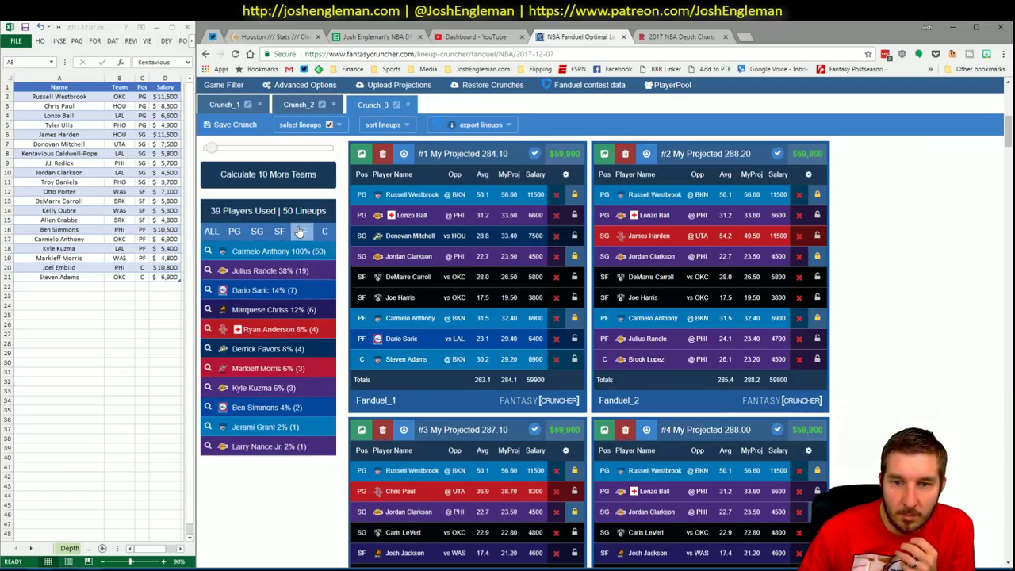
{"action": "left_click", "coordinate": [280, 232]}
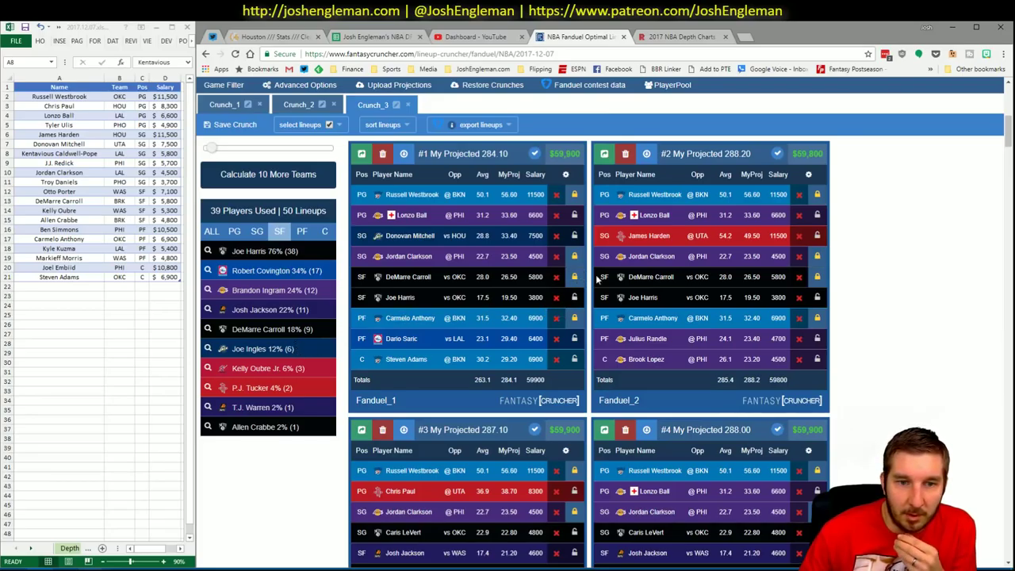
{"action": "scroll", "coordinate": [908, 249], "scroll_direction": "up", "scroll_amount": 2}
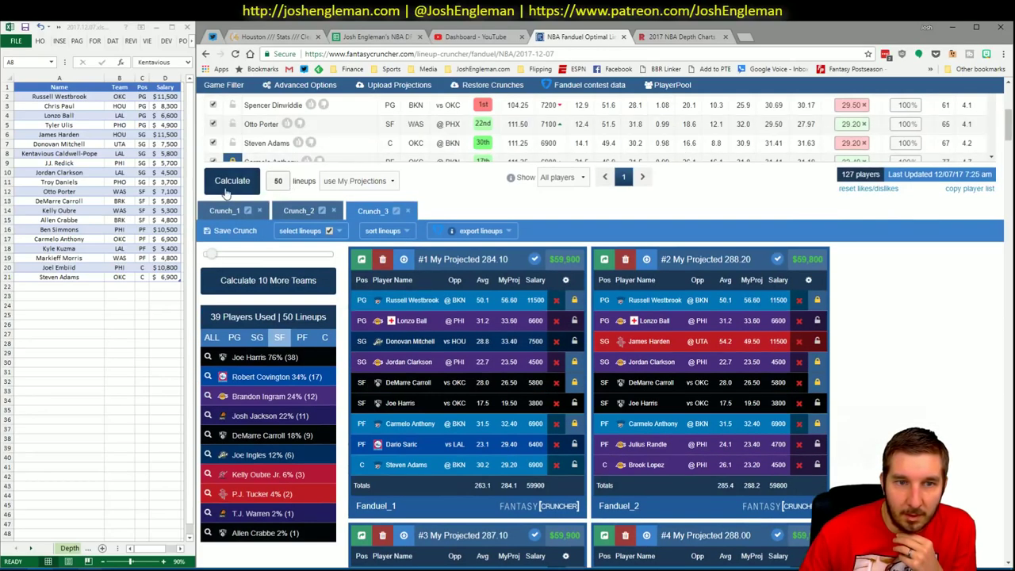
{"action": "left_click", "coordinate": [227, 184]}
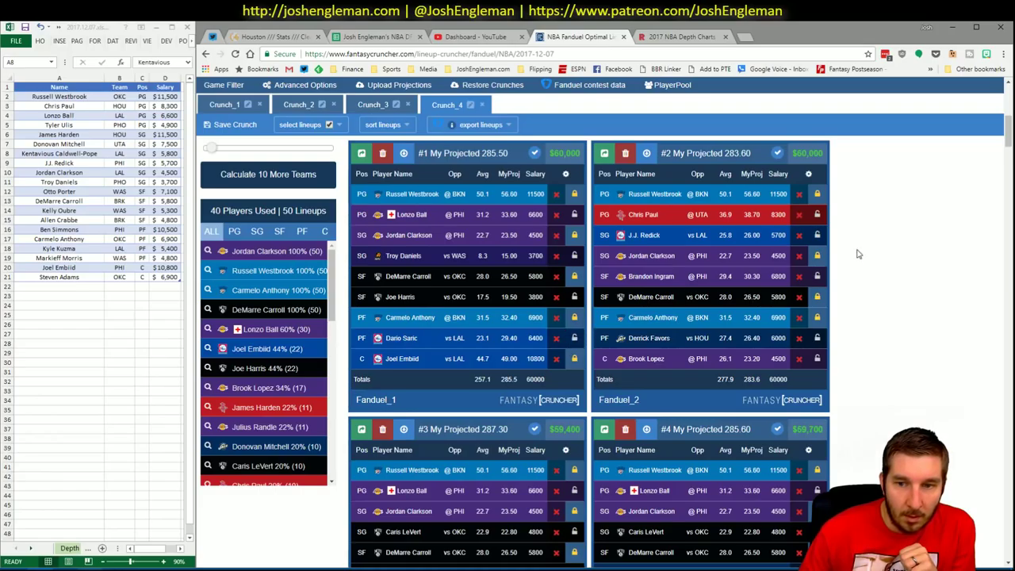
Lock Joel Embiid and calculate a further 50 lineups from My Projections
{"action": "scroll", "coordinate": [714, 222], "scroll_direction": "up", "scroll_amount": 2}
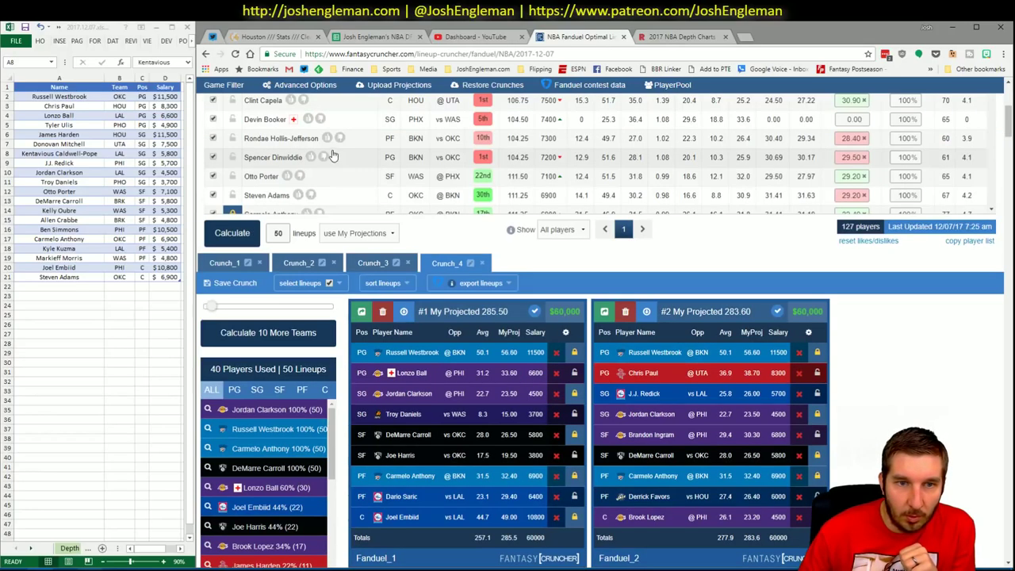
{"action": "left_click", "coordinate": [230, 233]}
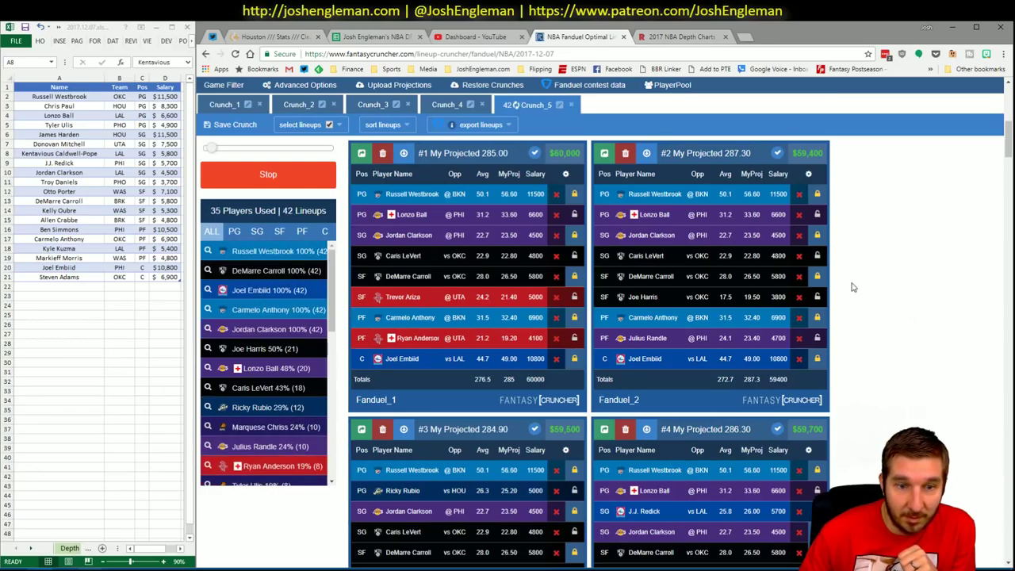
Review the SG and SF exposure and the lineups, lock Kelly Oubre Jr., and calculate 50 more lineups from My Projections
{"action": "left_click", "coordinate": [258, 231]}
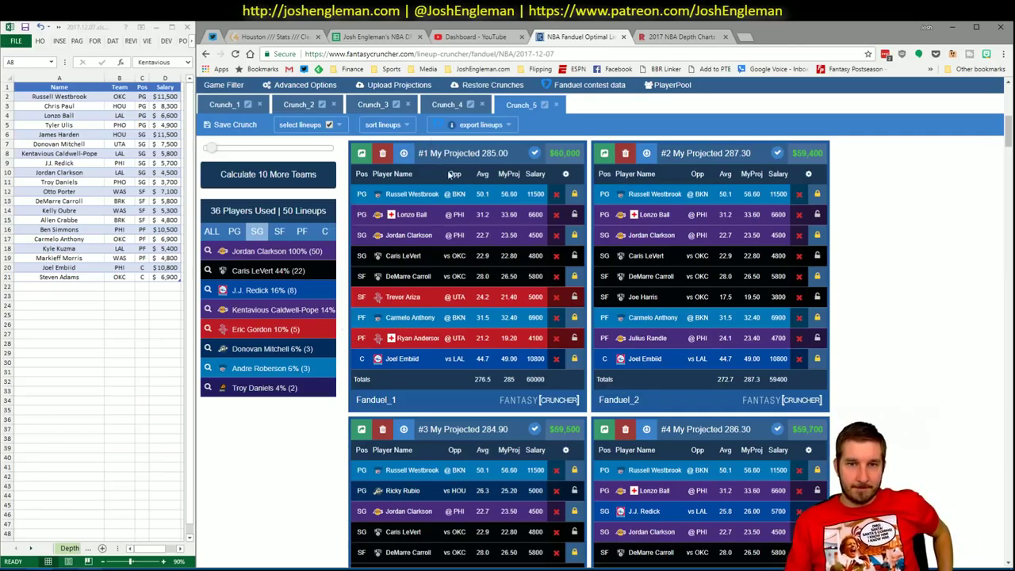
{"action": "left_click", "coordinate": [280, 234]}
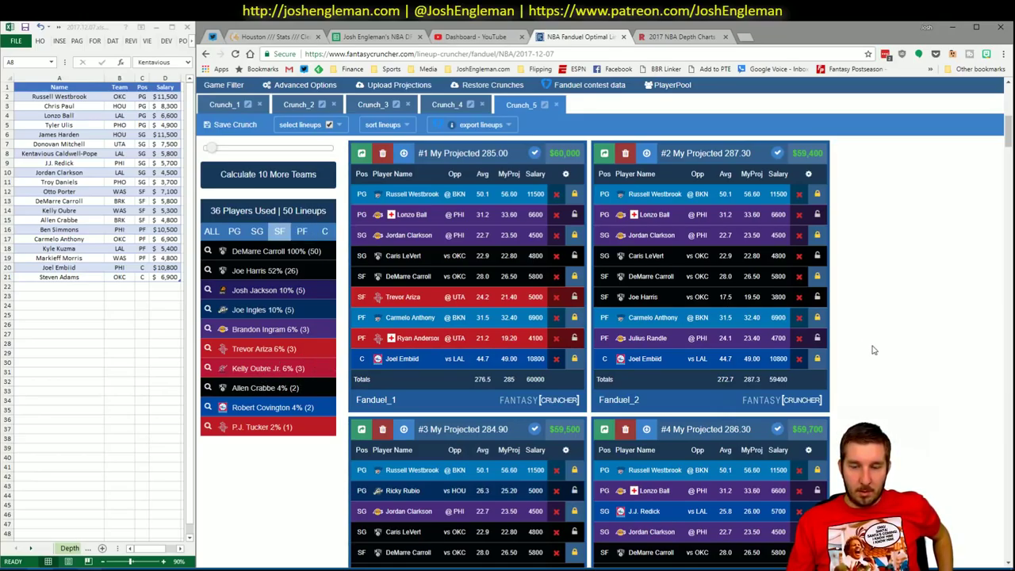
{"action": "scroll", "coordinate": [873, 350], "scroll_direction": "down", "scroll_amount": 5}
{"action": "scroll", "coordinate": [983, 328], "scroll_direction": "down", "scroll_amount": 5}
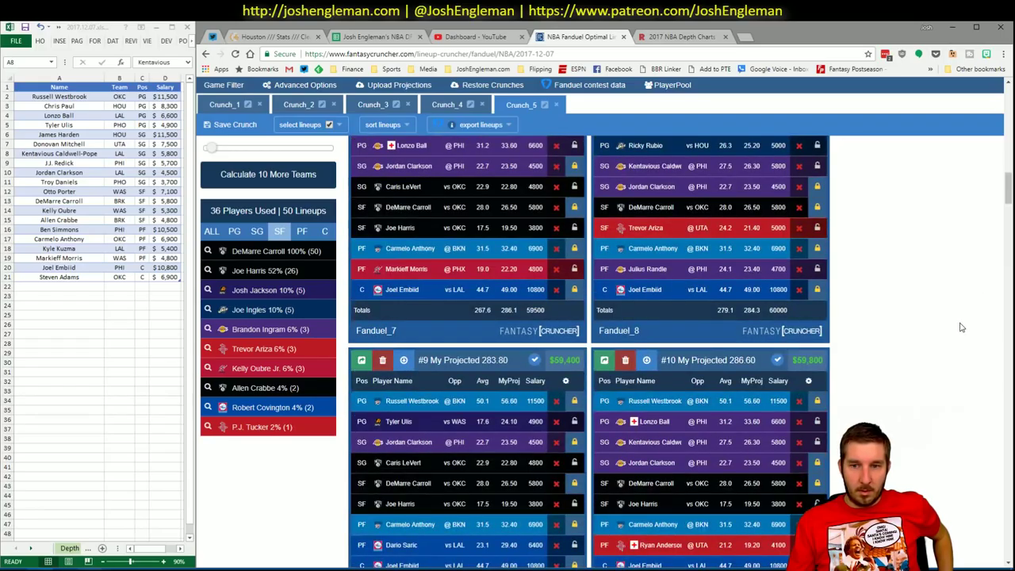
{"action": "scroll", "coordinate": [937, 312], "scroll_direction": "down", "scroll_amount": 3}
{"action": "scroll", "coordinate": [936, 313], "scroll_direction": "up", "scroll_amount": 10}
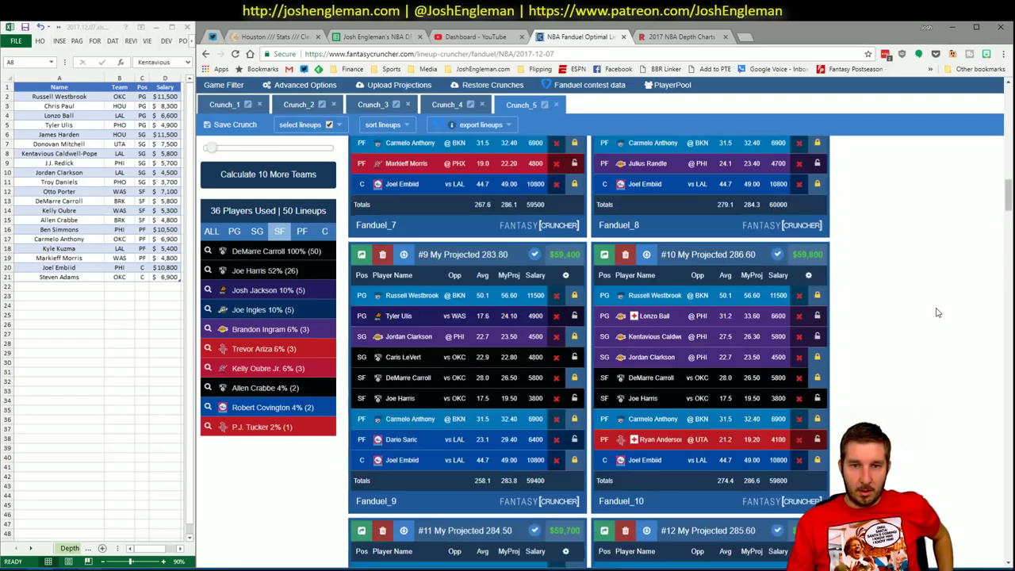
{"action": "scroll", "coordinate": [936, 312], "scroll_direction": "up", "scroll_amount": 8}
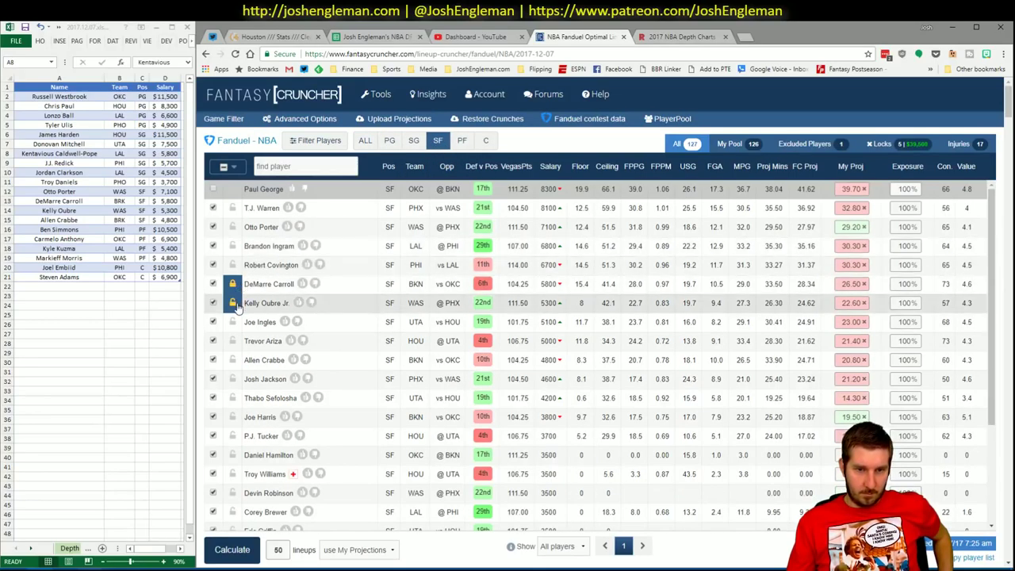
{"action": "left_click", "coordinate": [231, 550]}
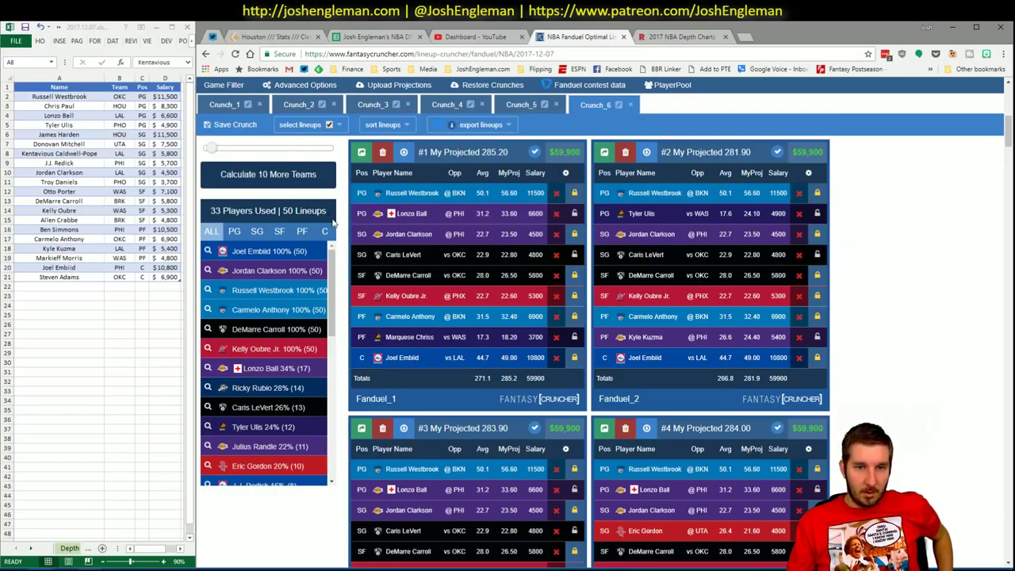
Examine the PG, SG and PF exposure across the lineups in Crunch_6
{"action": "left_click", "coordinate": [235, 232]}
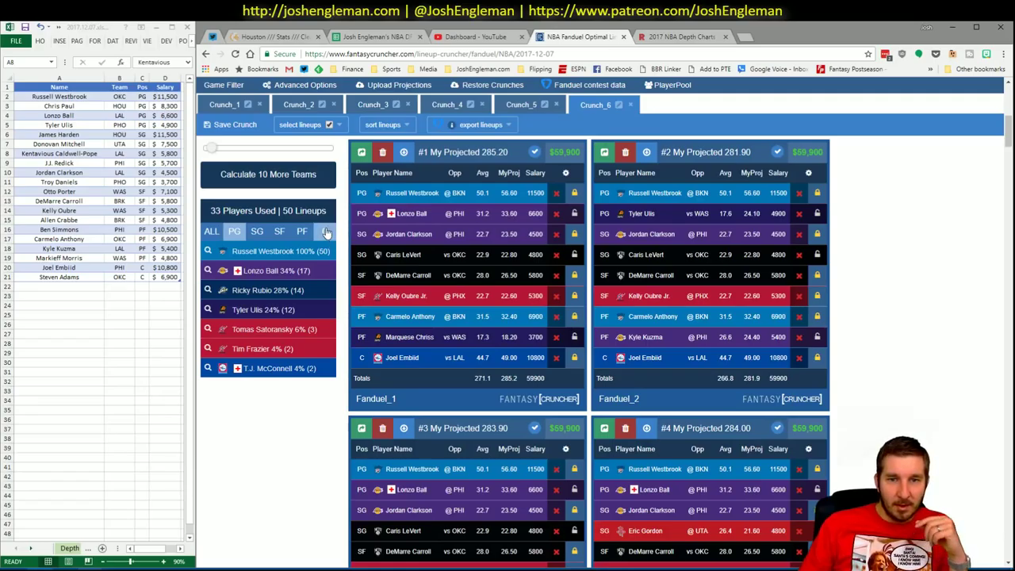
{"action": "left_click", "coordinate": [257, 232]}
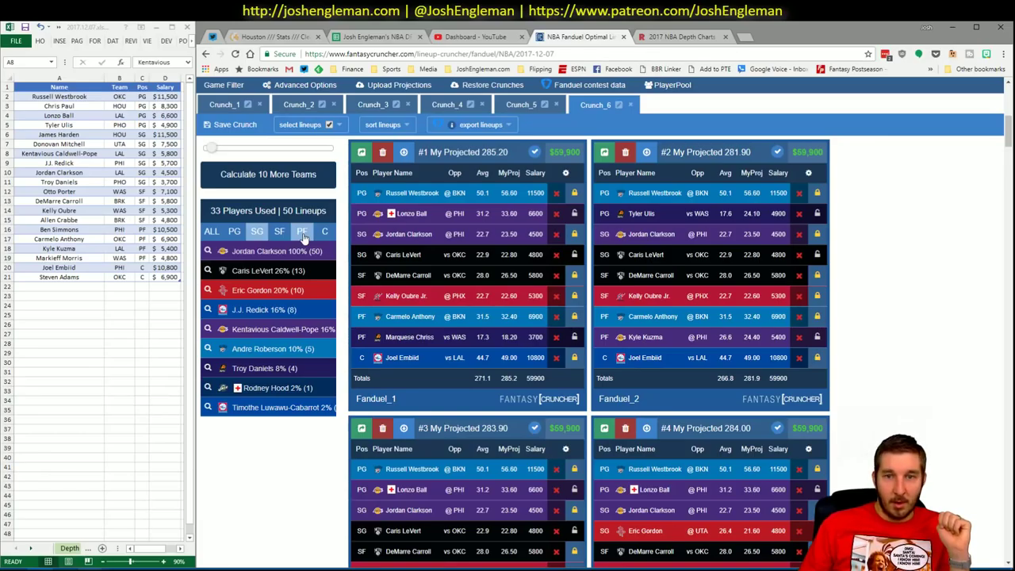
{"action": "left_click", "coordinate": [303, 235]}
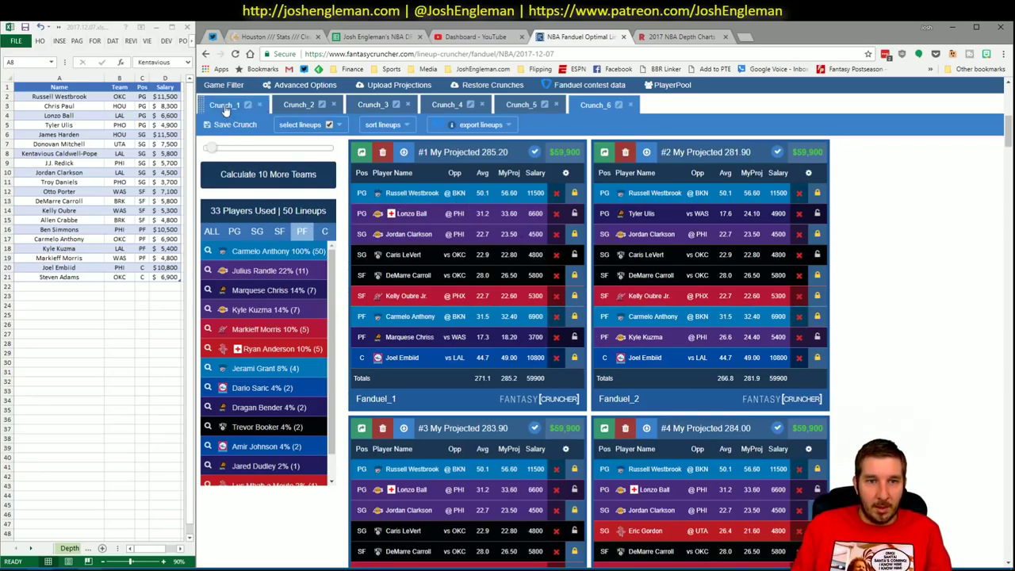
Return to Crunch_1, compare its exposure at PF, C, PG and SG, and switch to the Excel shortlist
{"action": "left_click", "coordinate": [305, 230]}
{"action": "left_click", "coordinate": [322, 230]}
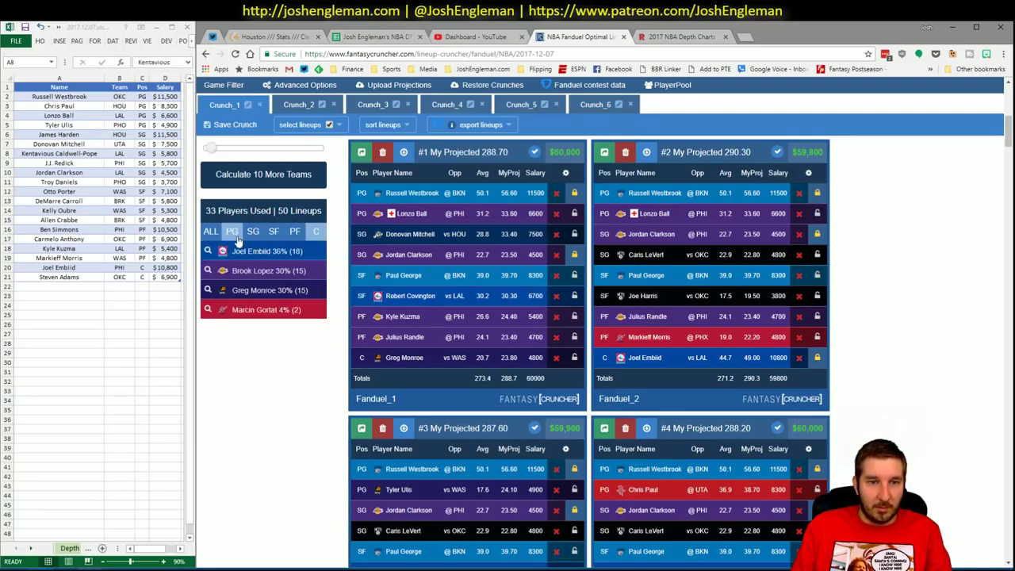
{"action": "left_click", "coordinate": [232, 231]}
{"action": "left_click", "coordinate": [251, 232]}
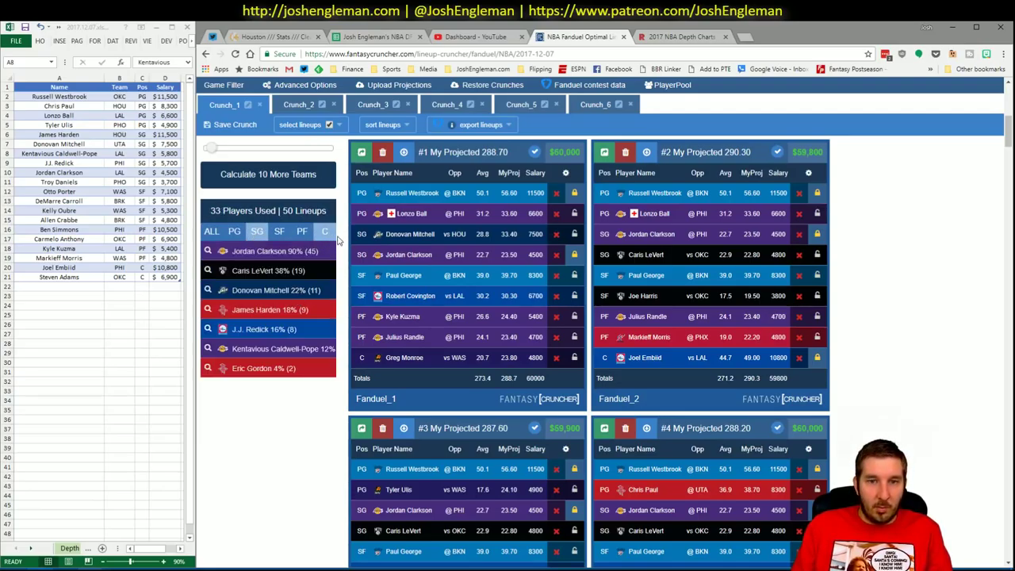
{"action": "left_click", "coordinate": [156, 345]}
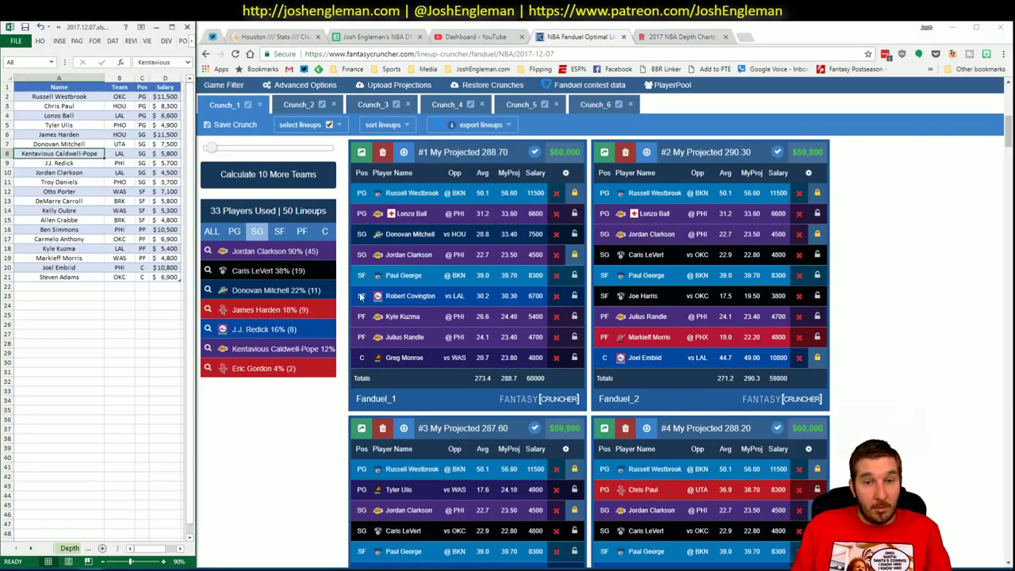